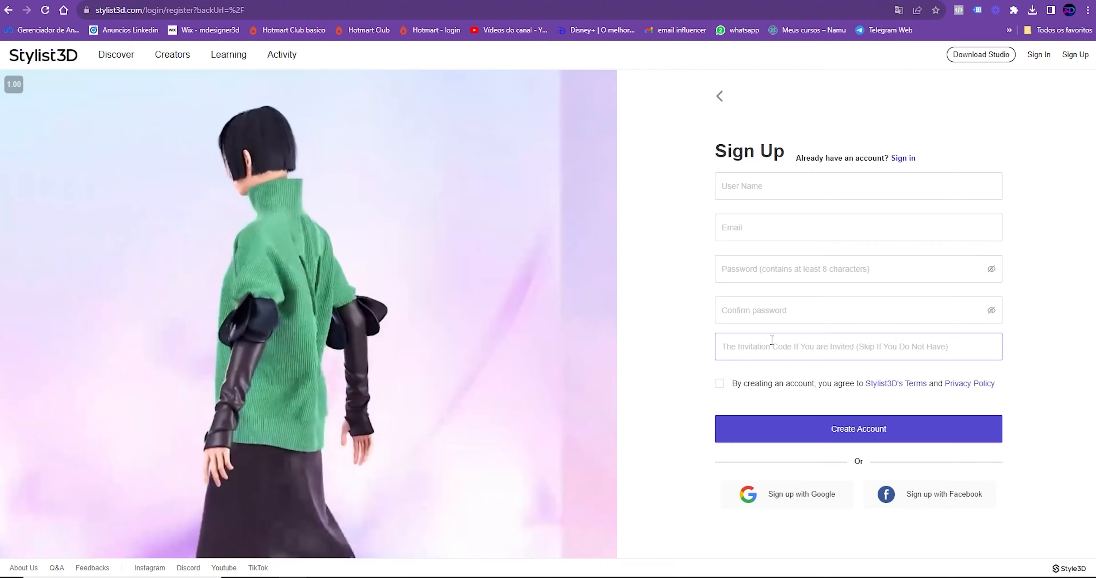
# - Browse the 3D fashion projects in Stylist3D's Discover gallery
pyautogui.click(757, 347)
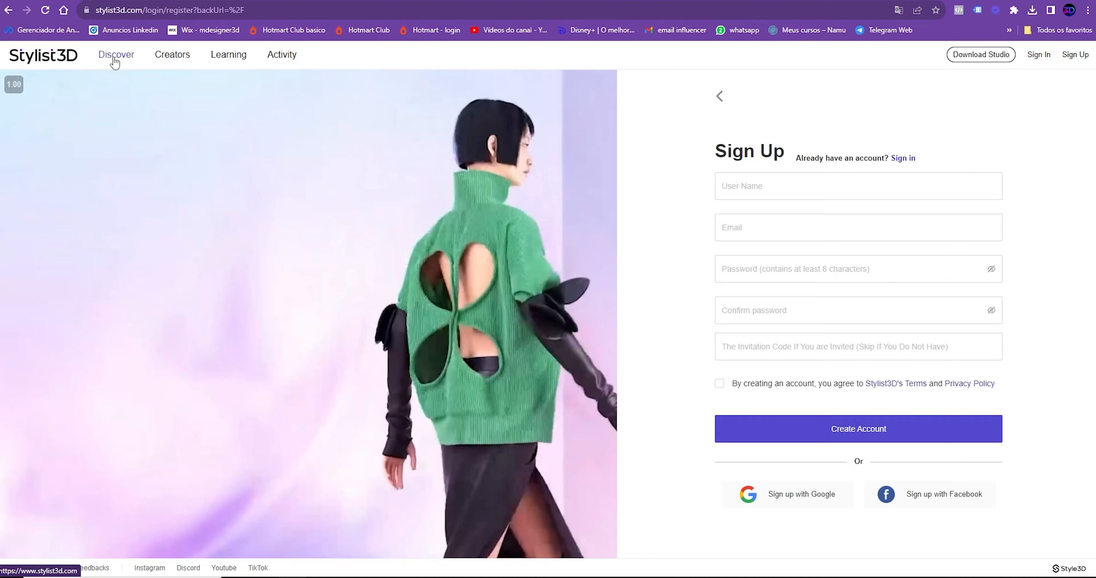
pyautogui.click(115, 62)
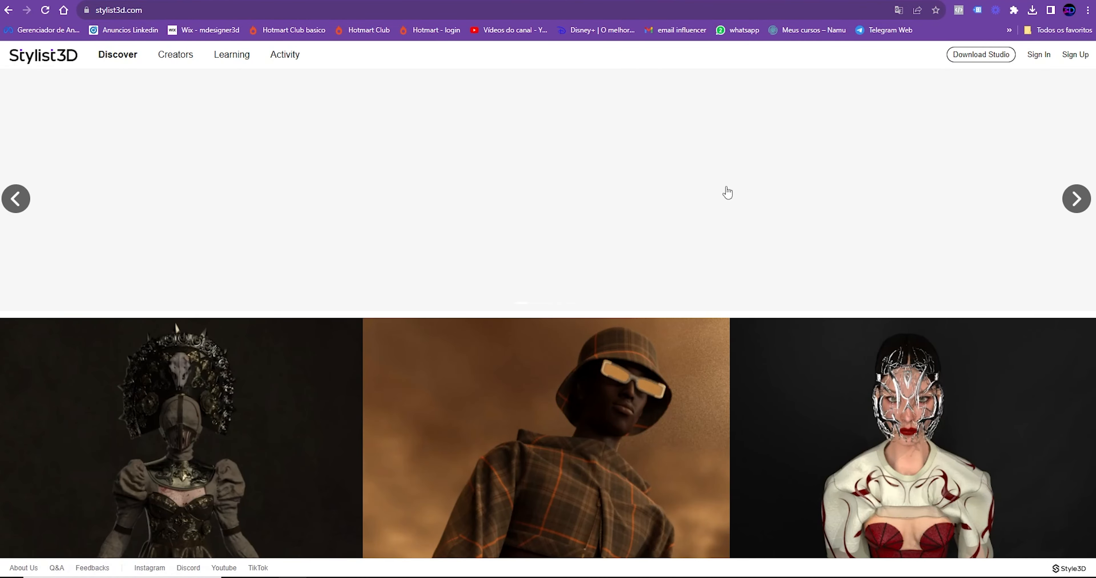
pyautogui.scroll(-15, 727, 192)
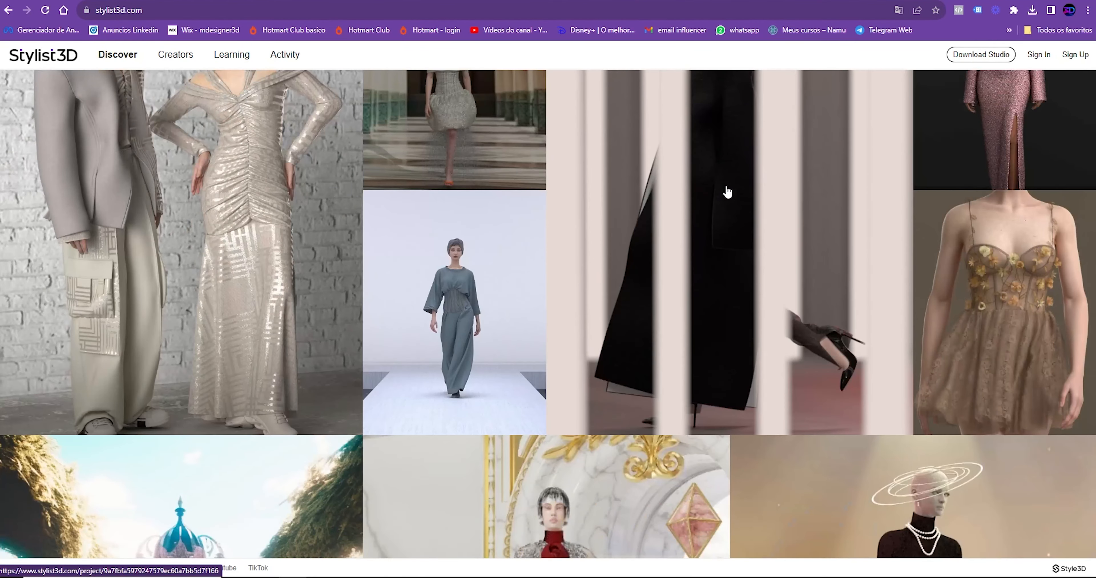
pyautogui.scroll(-9, 727, 190)
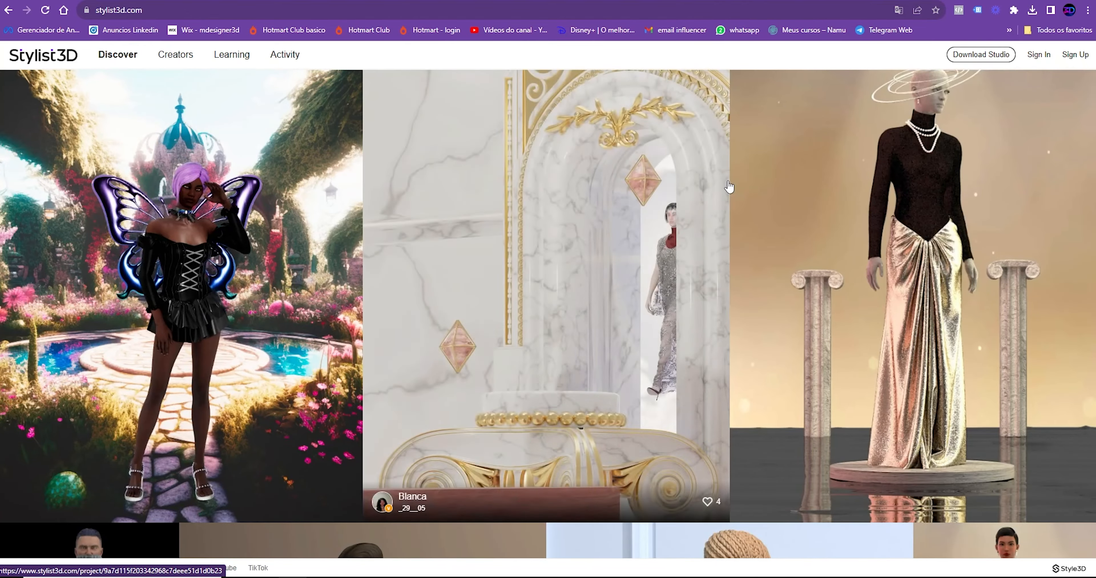
pyautogui.scroll(-13, 729, 186)
pyautogui.scroll(3, 729, 182)
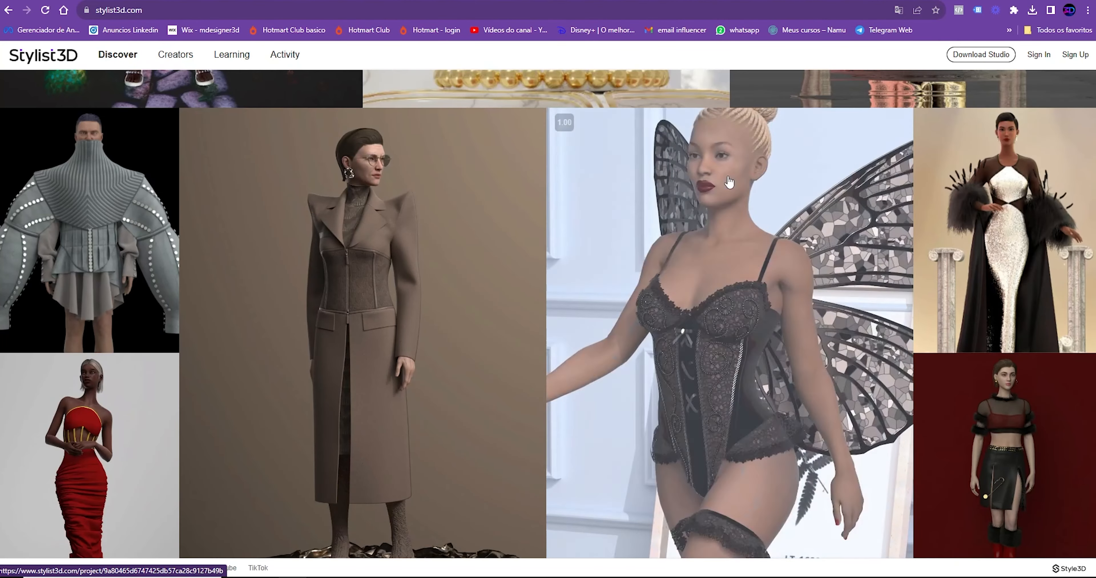
pyautogui.scroll(-10, 693, 340)
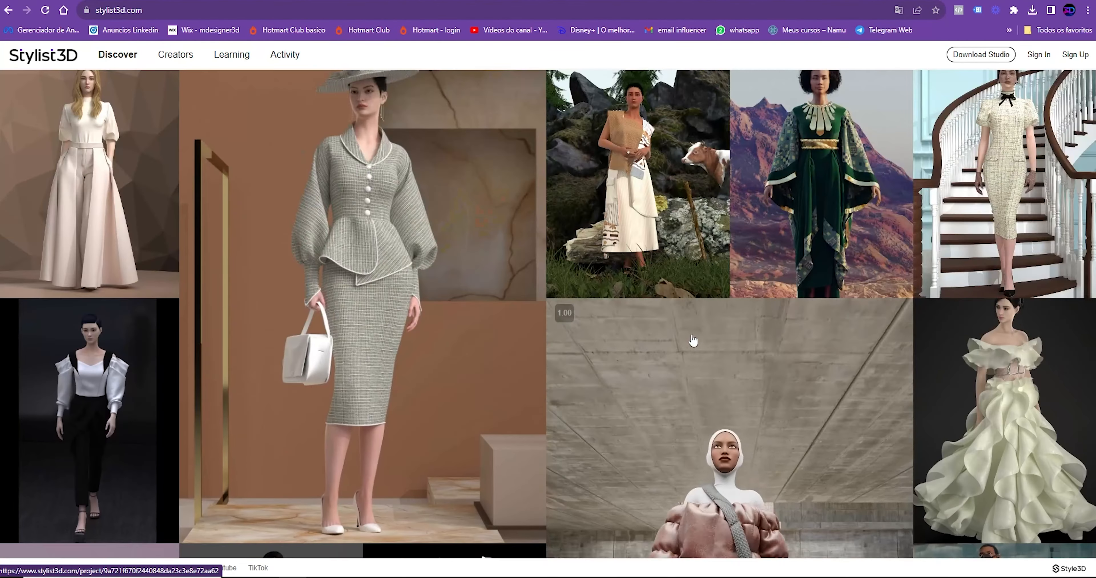
pyautogui.scroll(15, 692, 340)
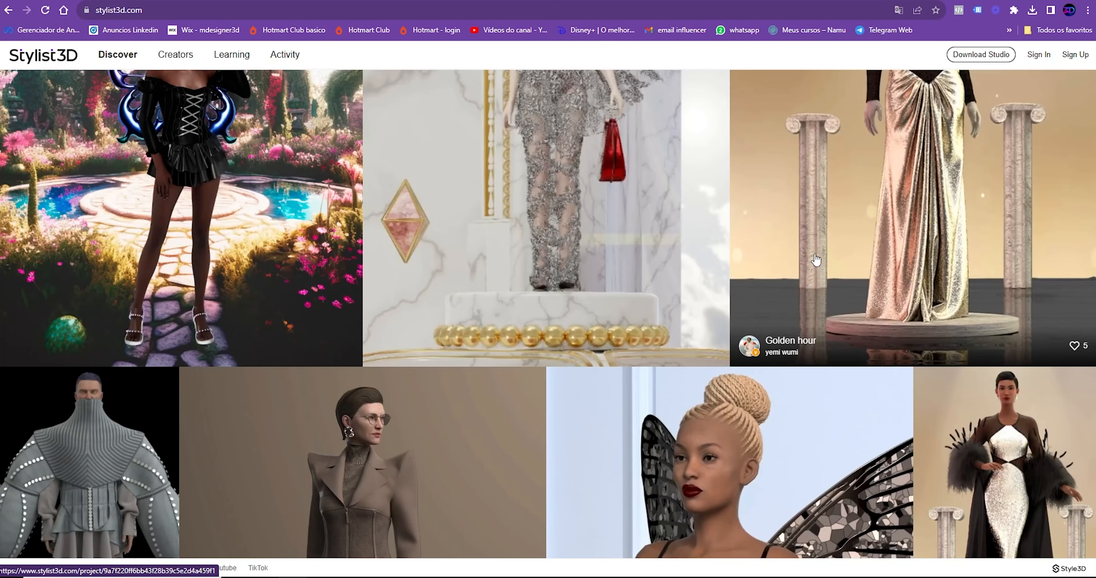
pyautogui.scroll(7, 815, 259)
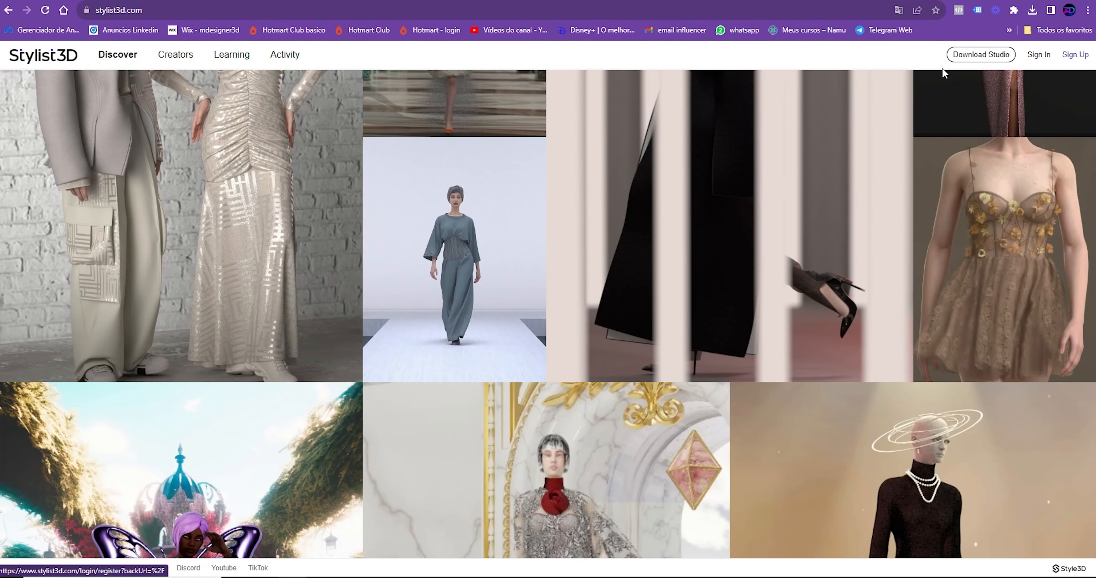
# - Look through the featured designers and their garment portfolios on Stylist3D's Creators page
pyautogui.click(176, 56)
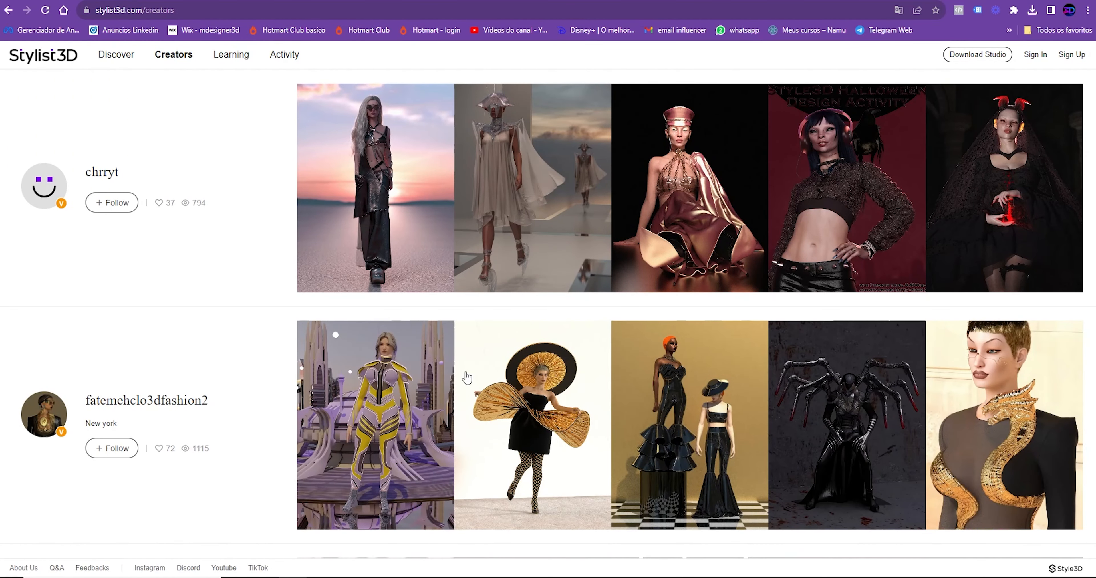
pyautogui.scroll(-12, 234, 327)
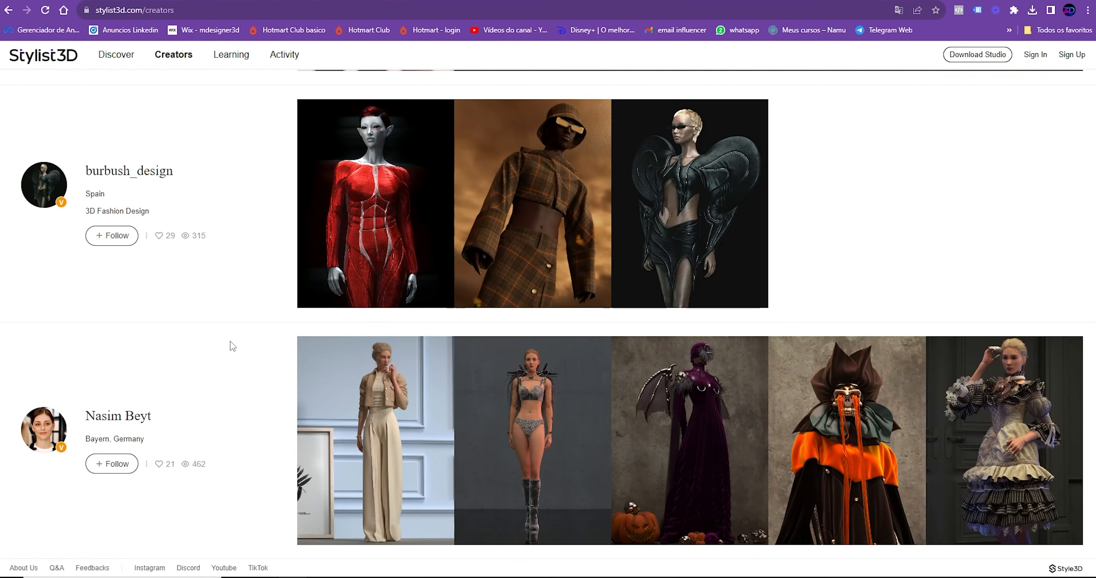
pyautogui.scroll(-2, 496, 476)
pyautogui.scroll(4, 497, 476)
pyautogui.scroll(-6, 496, 477)
pyautogui.scroll(-15, 495, 477)
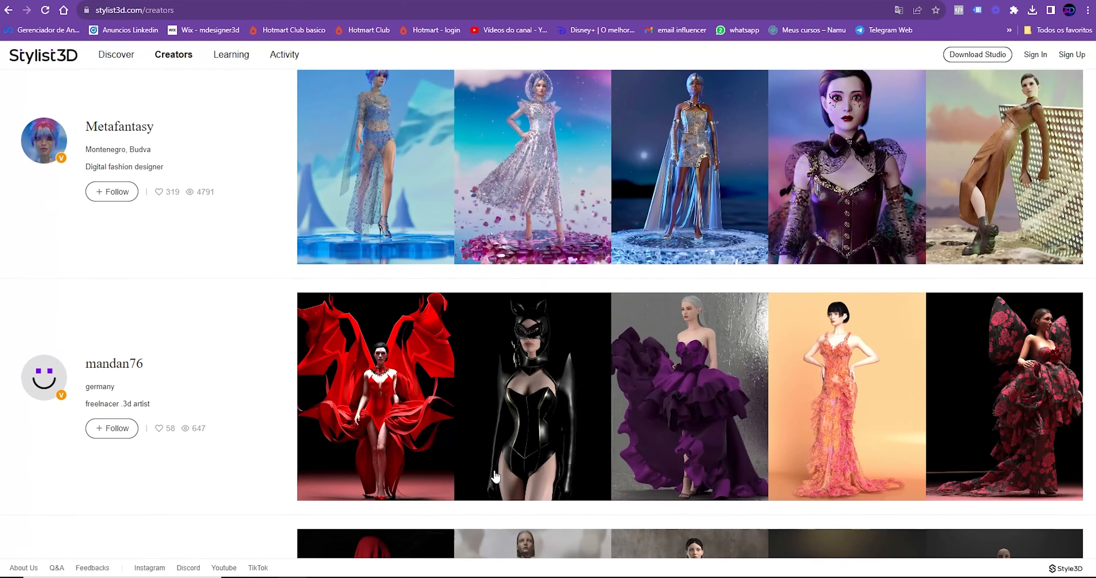
pyautogui.scroll(-1, 493, 471)
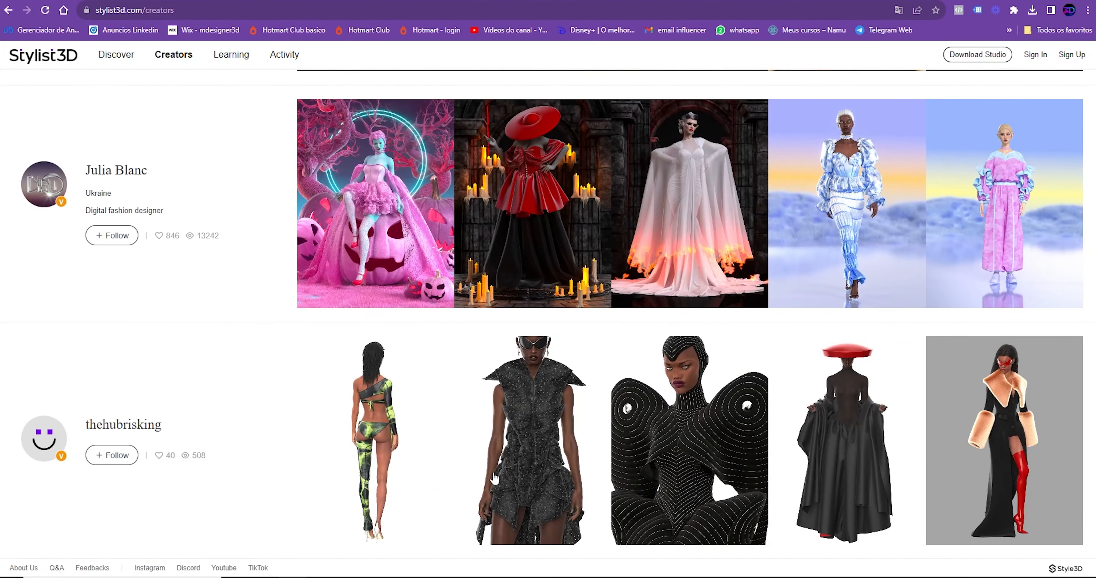
pyautogui.scroll(14, 504, 456)
pyautogui.scroll(6, 566, 447)
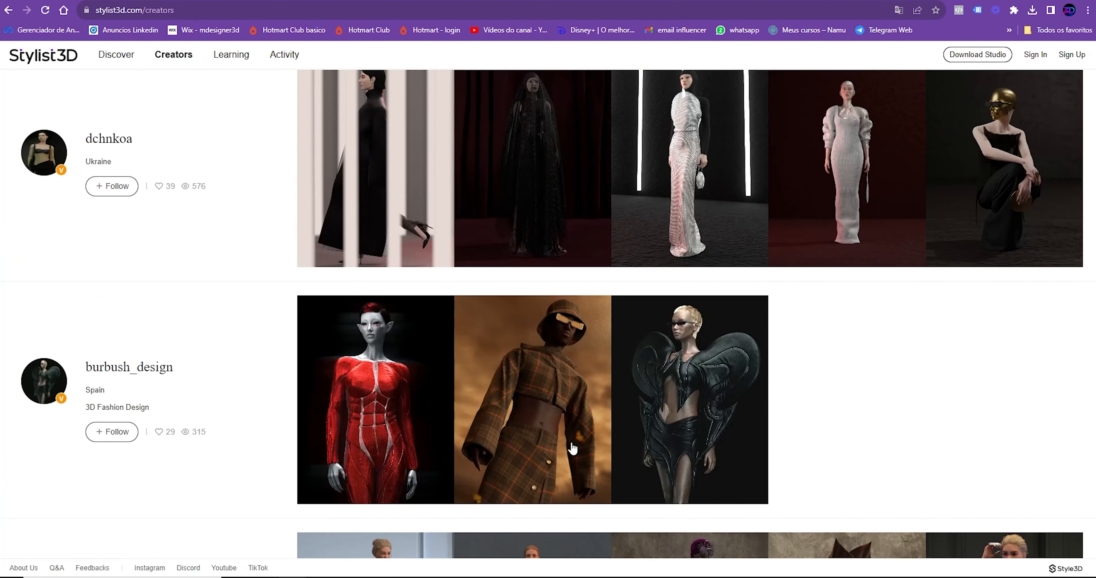
# - Examine the course collections in the Learning Center and the fashion contests on the Activity page
pyautogui.click(235, 59)
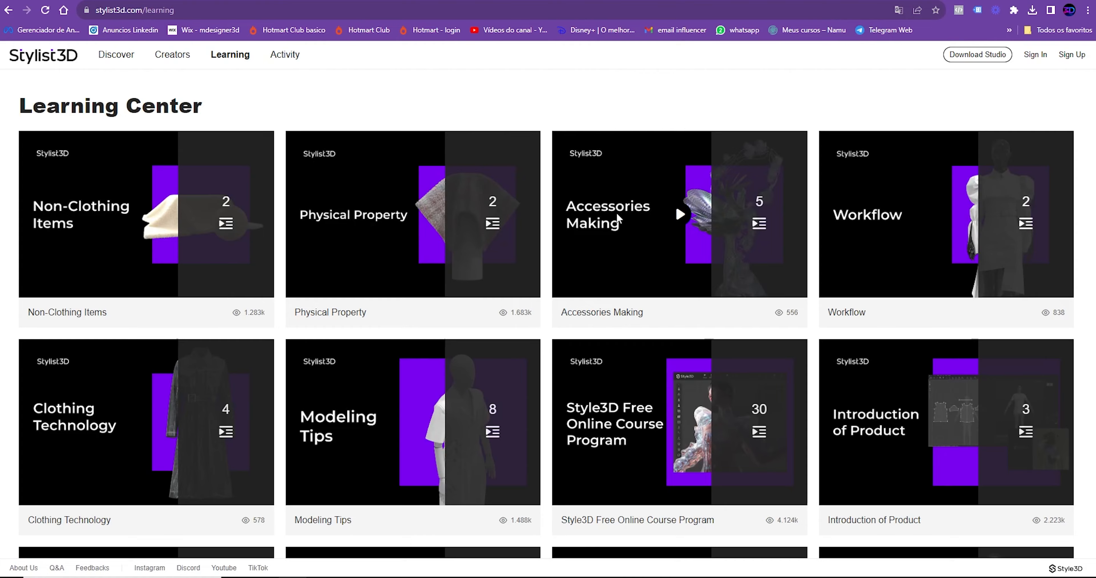
pyautogui.scroll(-4, 617, 212)
pyautogui.scroll(4, 619, 235)
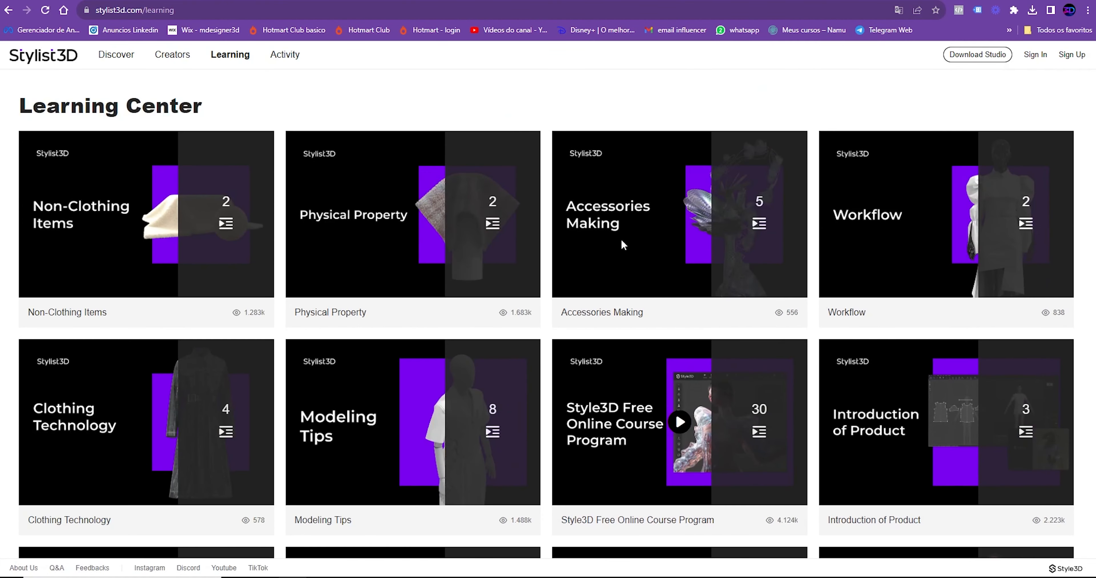
pyautogui.click(295, 56)
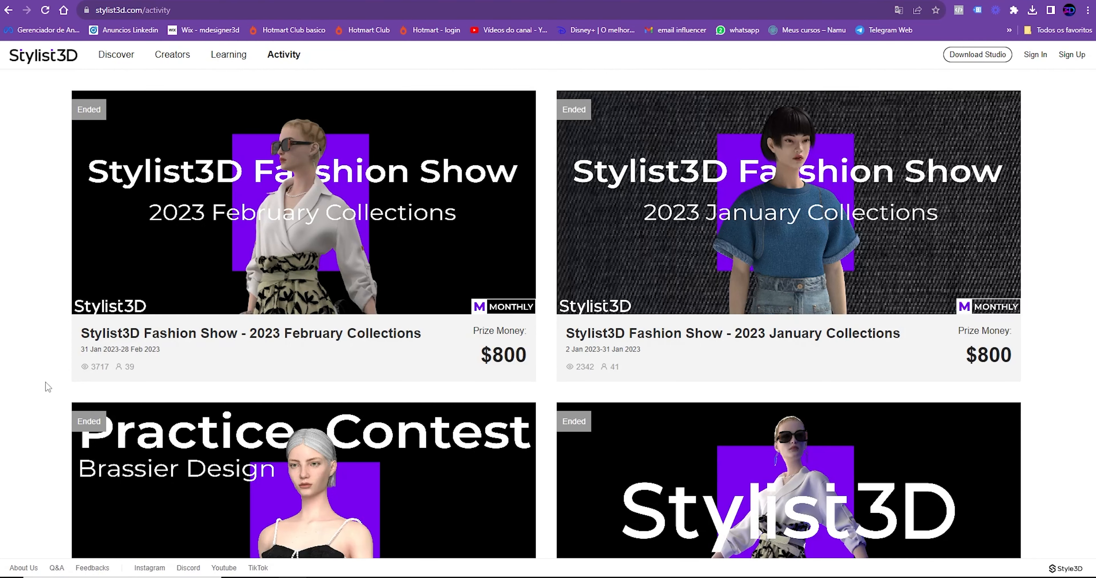
# - Open the Stylist3D Q&A spreadsheet and review its support contacts and its registration and free trial answers
pyautogui.click(60, 569)
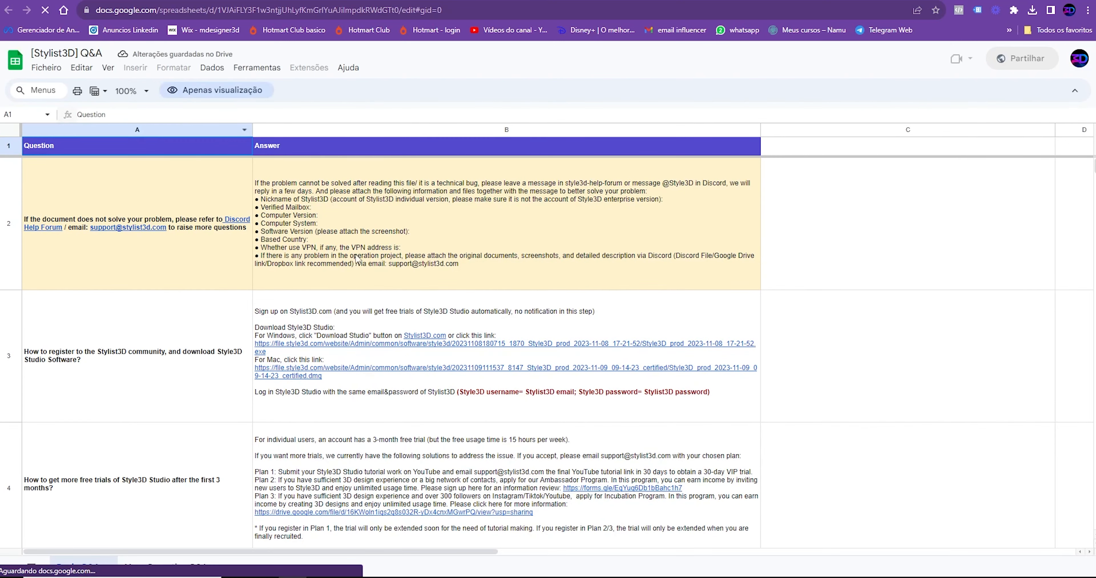
pyautogui.moveTo(72, 235)
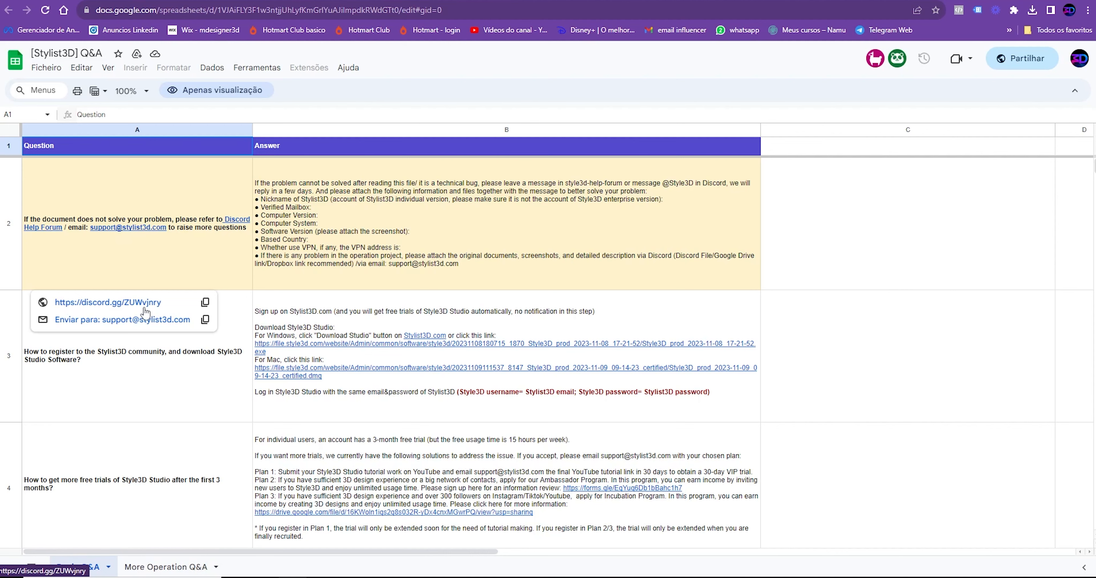
pyautogui.scroll(-10, 339, 365)
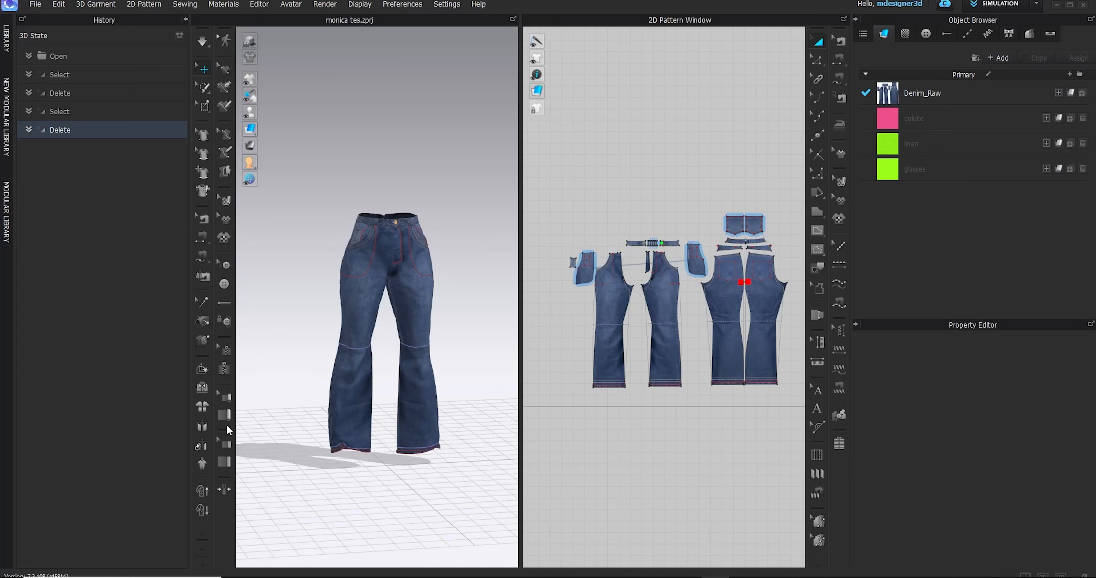
# - In CLO, export the jeans patterns as a DXF file named calca jeans in the Downloads folder
pyautogui.click(34, 4)
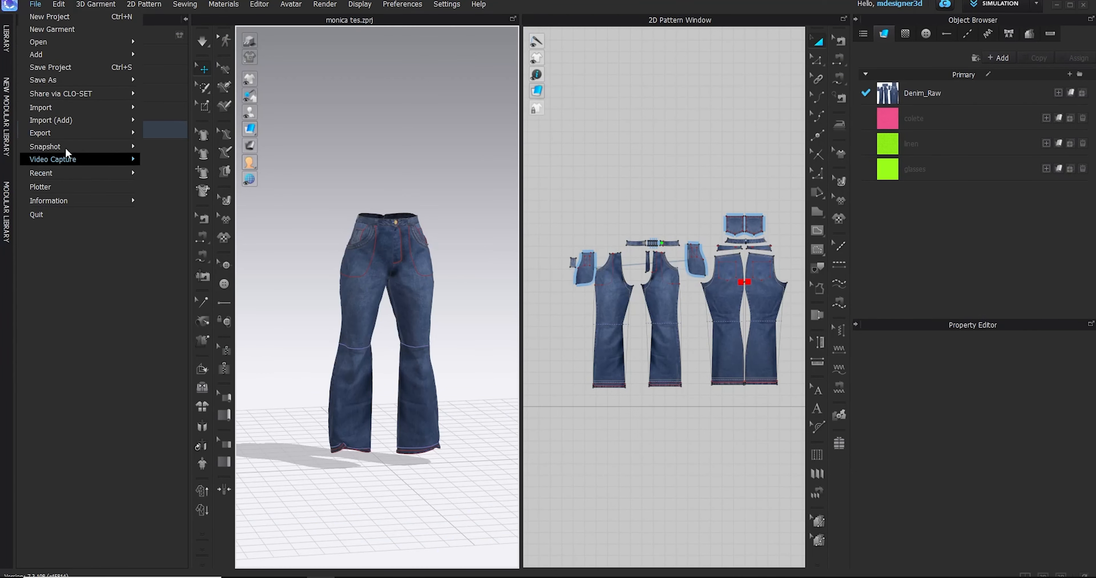
pyautogui.moveTo(123, 132)
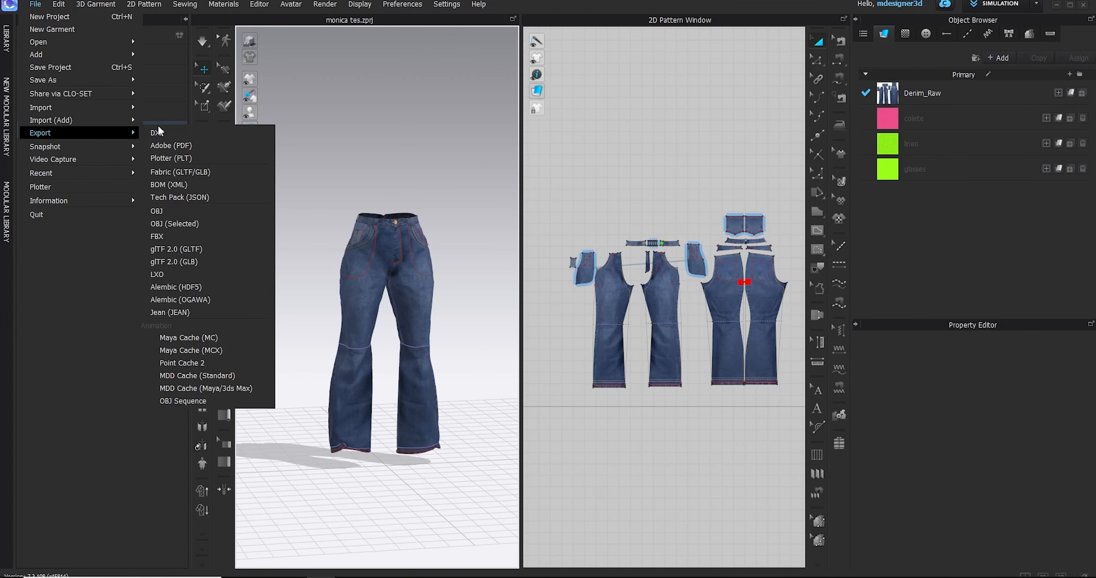
pyautogui.click(199, 136)
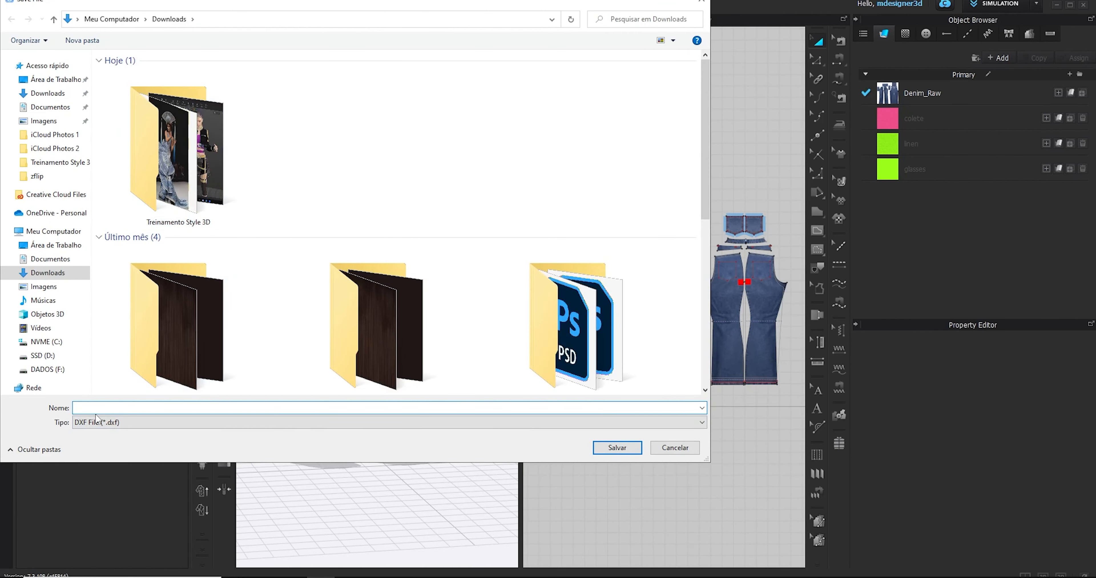
pyautogui.write('calca jean')
pyautogui.press('Return')
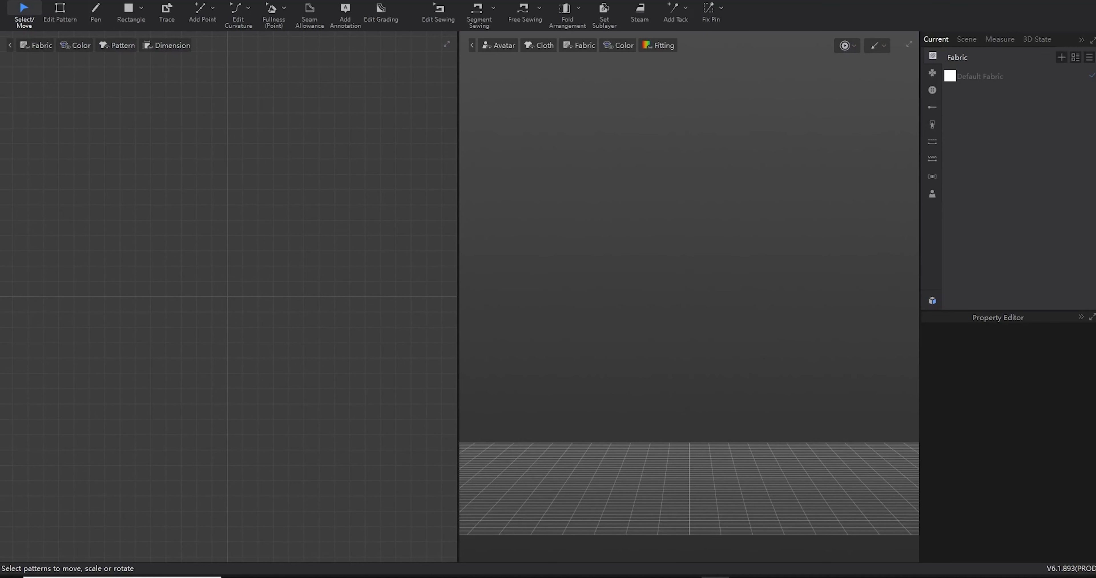
# - In Style3D Studio, import calca jeans.dxf from Downloads with load type Open, centimetre units and 100% scale
pyautogui.click(19, 1)
pyautogui.moveTo(56, 77)
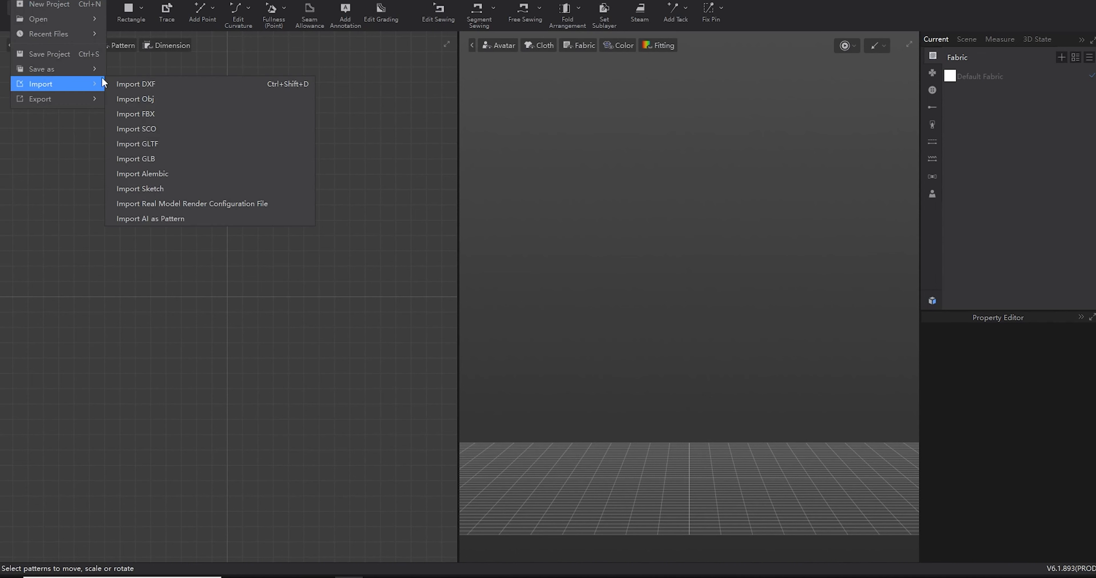
pyautogui.click(132, 83)
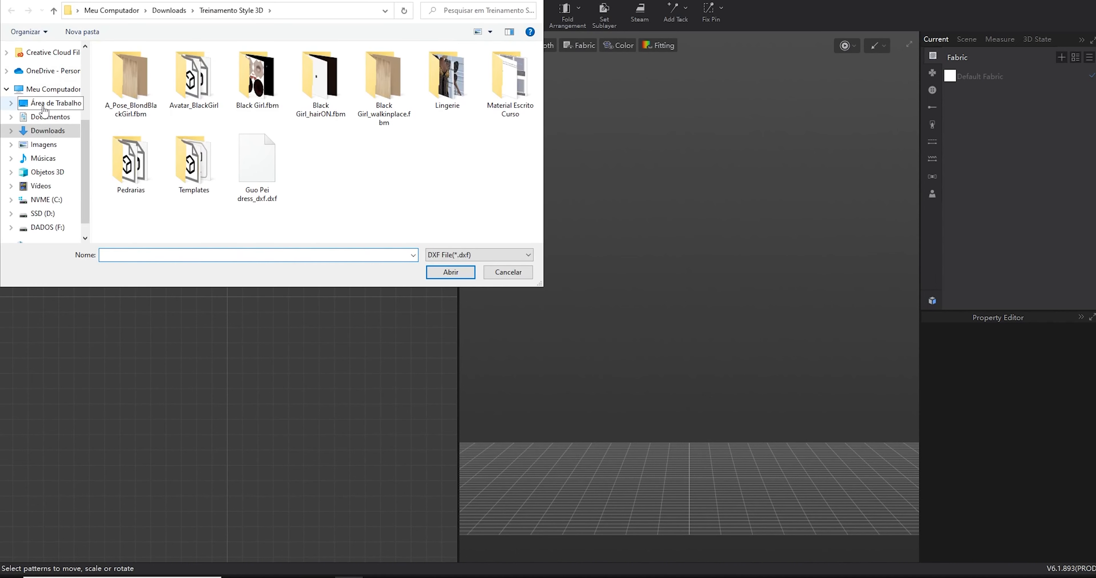
pyautogui.click(246, 163)
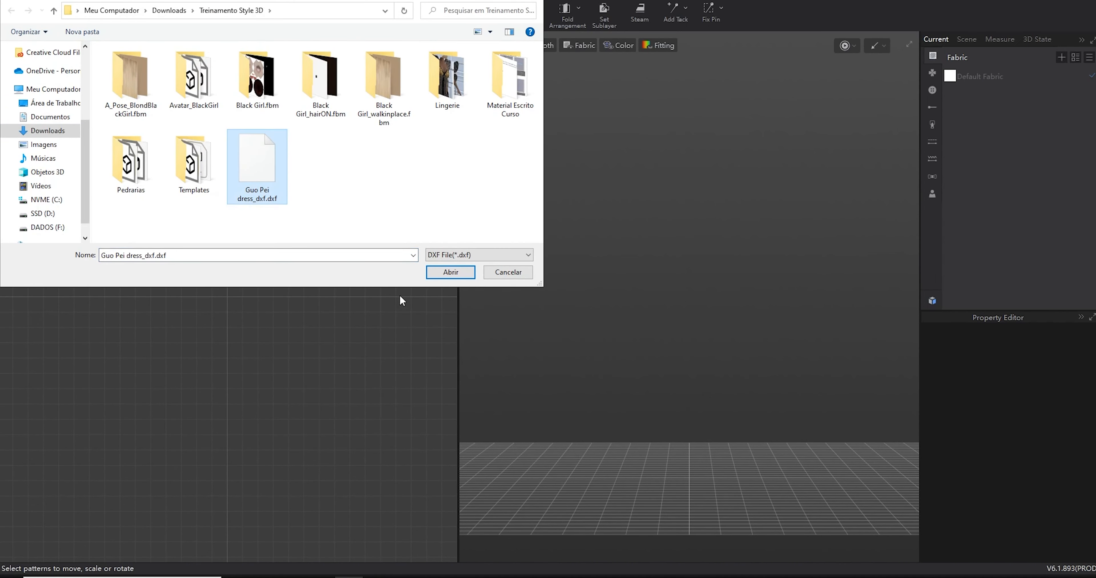
pyautogui.click(168, 10)
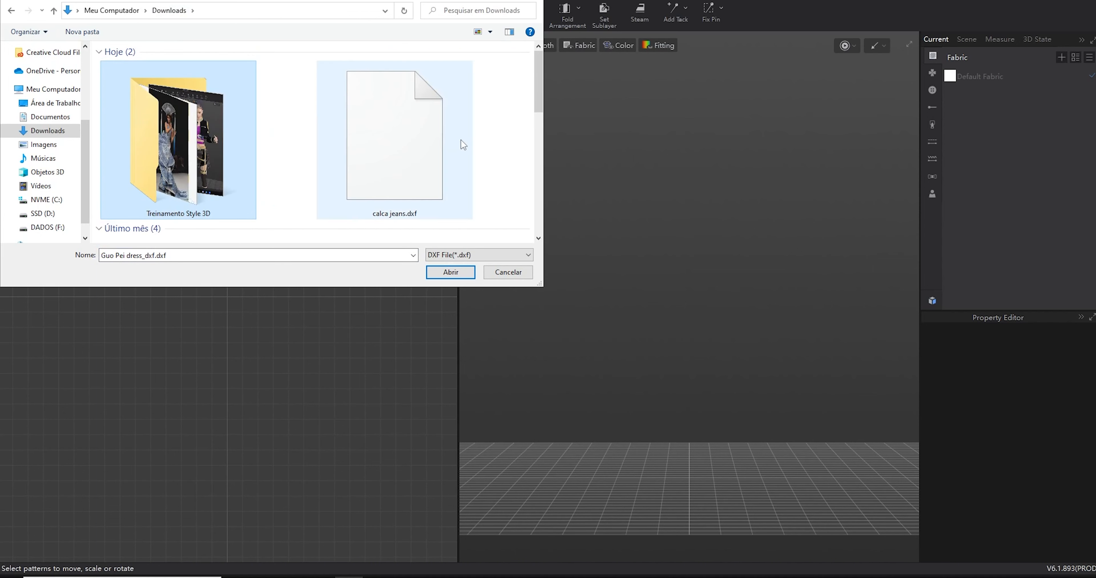
pyautogui.doubleClick(397, 147)
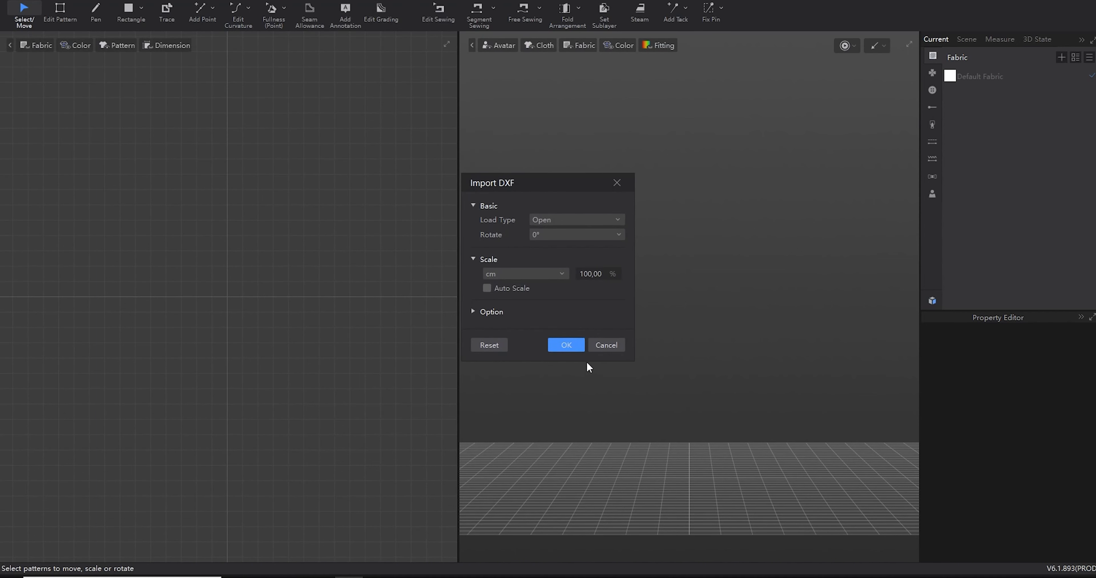
pyautogui.click(570, 347)
pyautogui.click(289, 359)
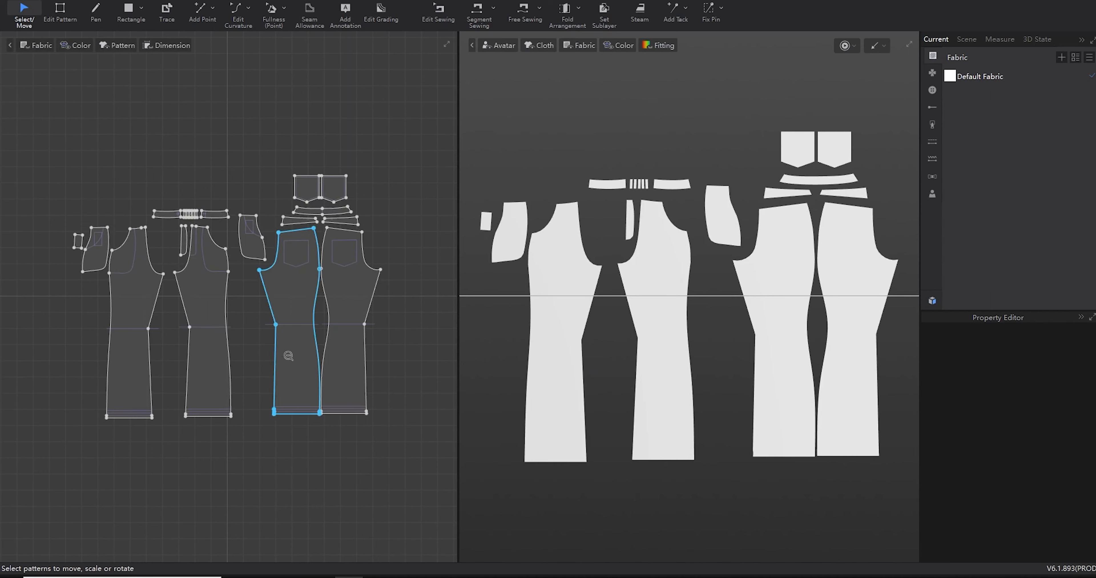
pyautogui.scroll(-3, 282, 349)
pyautogui.moveTo(291, 331); pyautogui.dragTo(289, 226)
pyautogui.hotkey('ctrl', 'z')
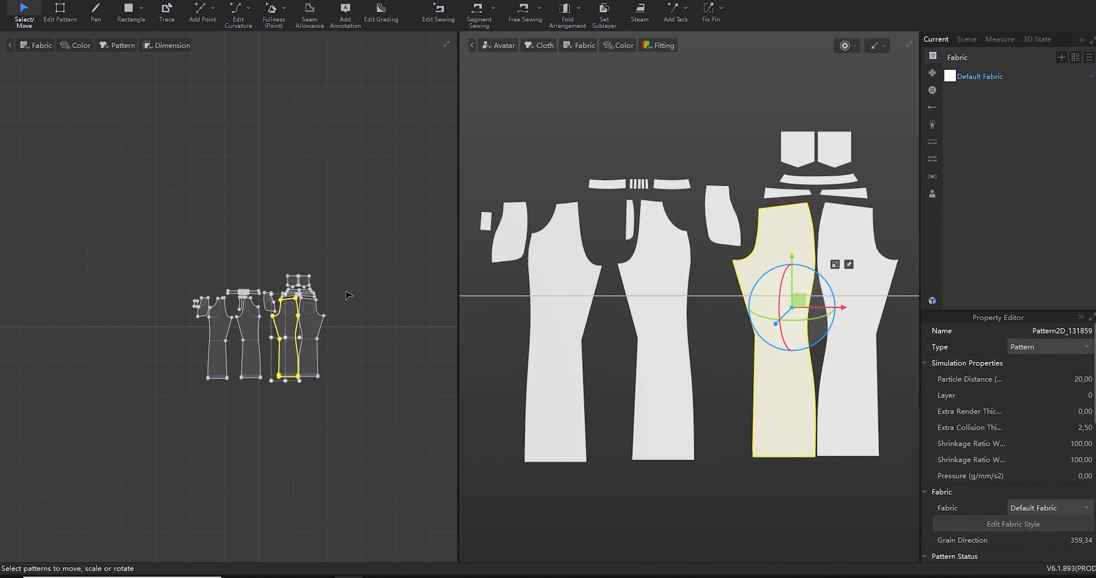
# - Select all the jeans pattern pieces and move them upward together in the 2D pattern window
pyautogui.moveTo(379, 410); pyautogui.dragTo(146, 231)
pyautogui.moveTo(228, 325); pyautogui.dragTo(233, 264)
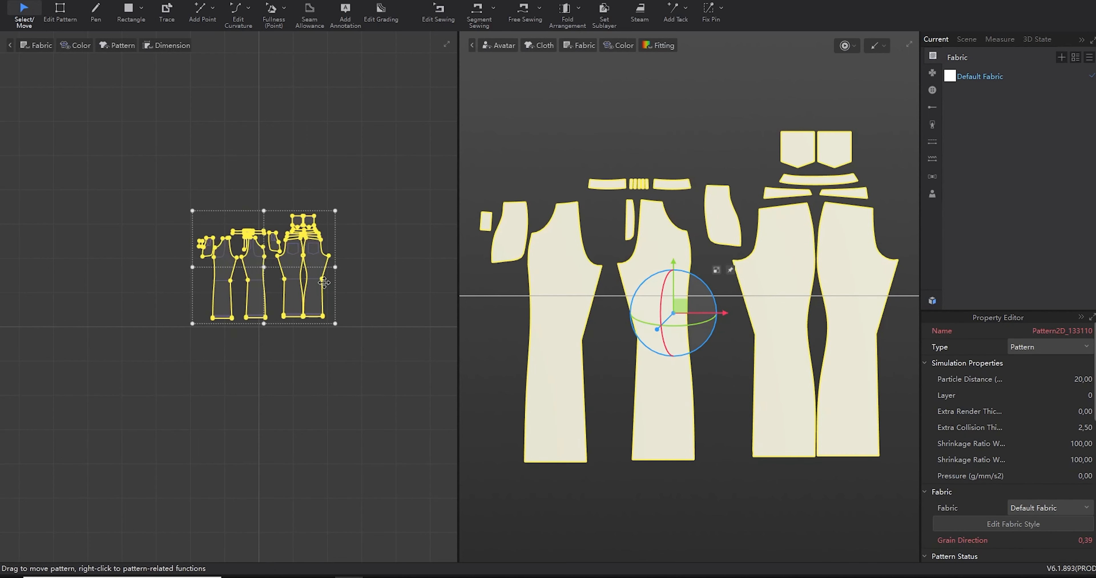
# - Load the Female.savt avatar from the Resource Library's female avatar folder with load type Add, and close the library
pyautogui.click(931, 301)
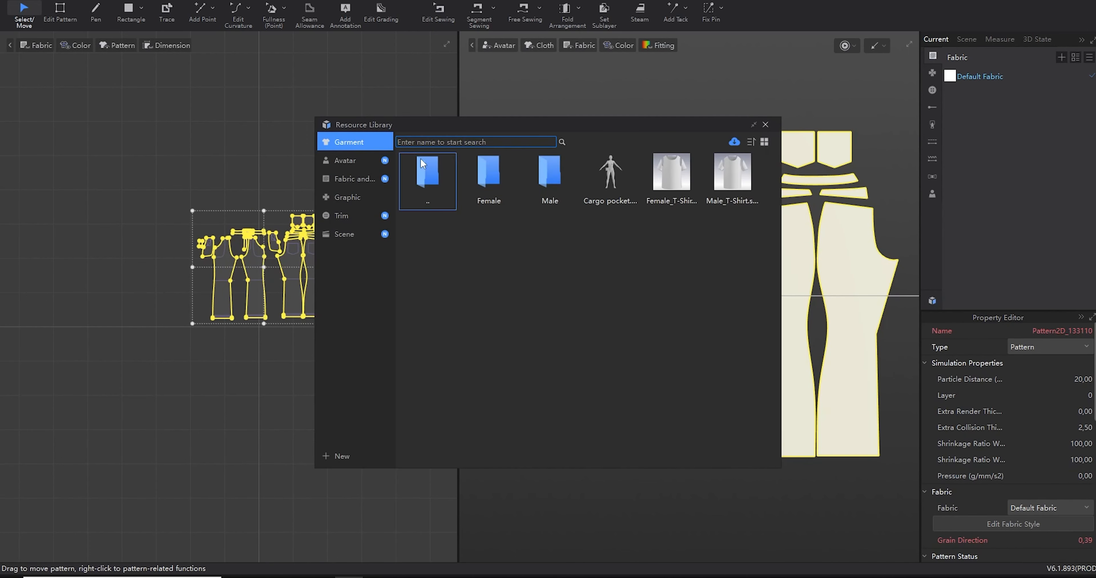
pyautogui.click(346, 162)
pyautogui.doubleClick(610, 172)
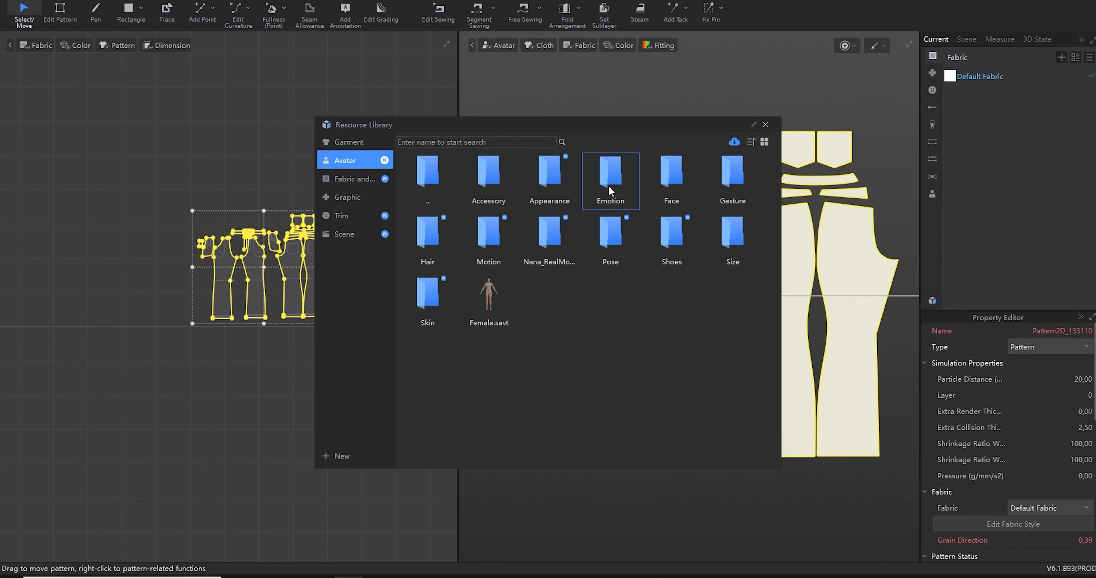
pyautogui.moveTo(490, 284)
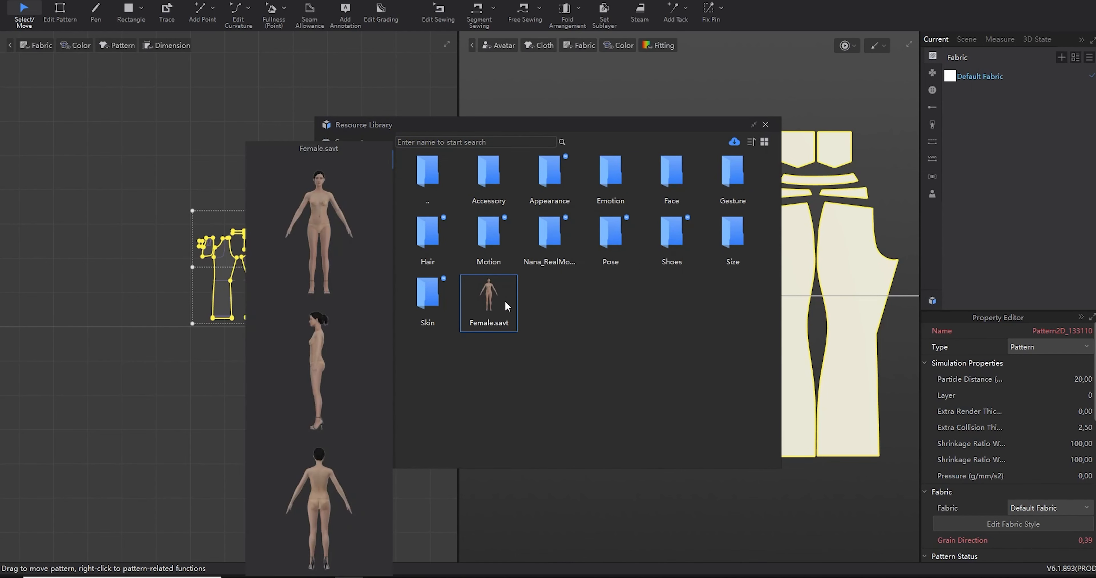
pyautogui.doubleClick(506, 306)
pyautogui.rightClick(504, 297)
pyautogui.click(579, 236)
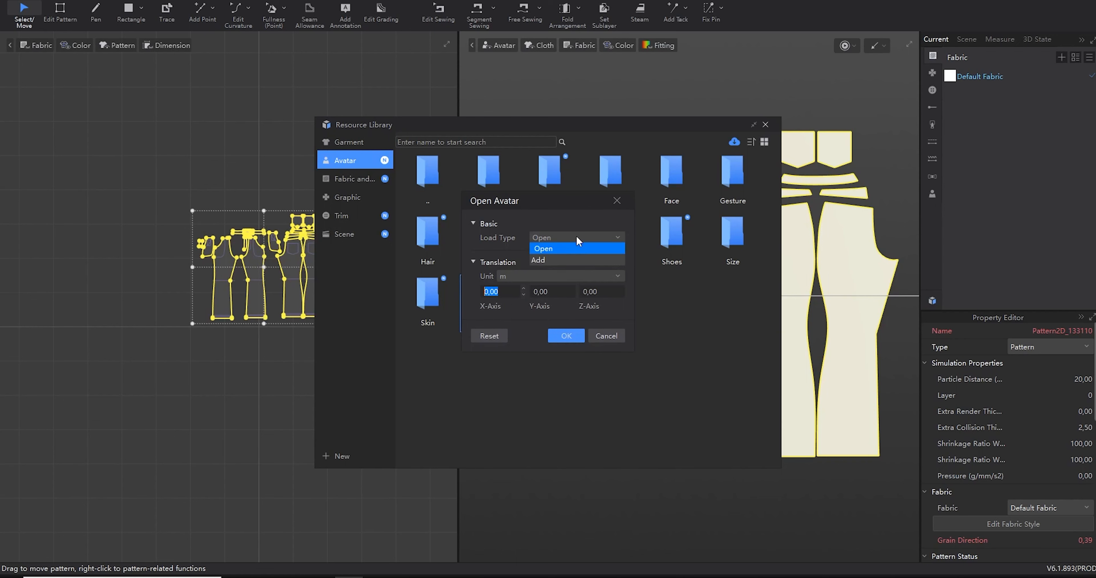
pyautogui.click(571, 257)
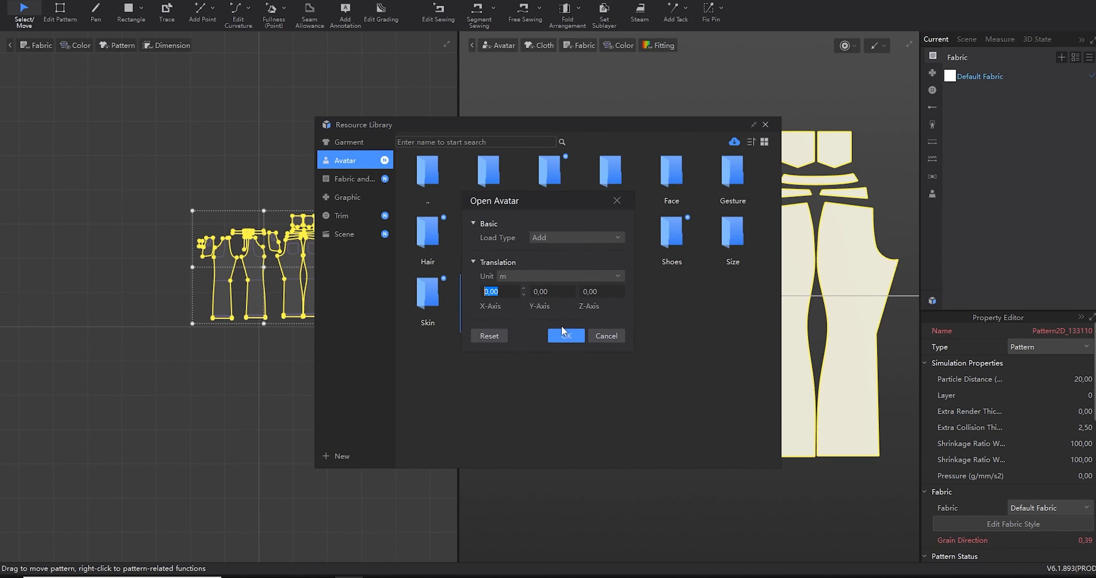
pyautogui.press('Return')
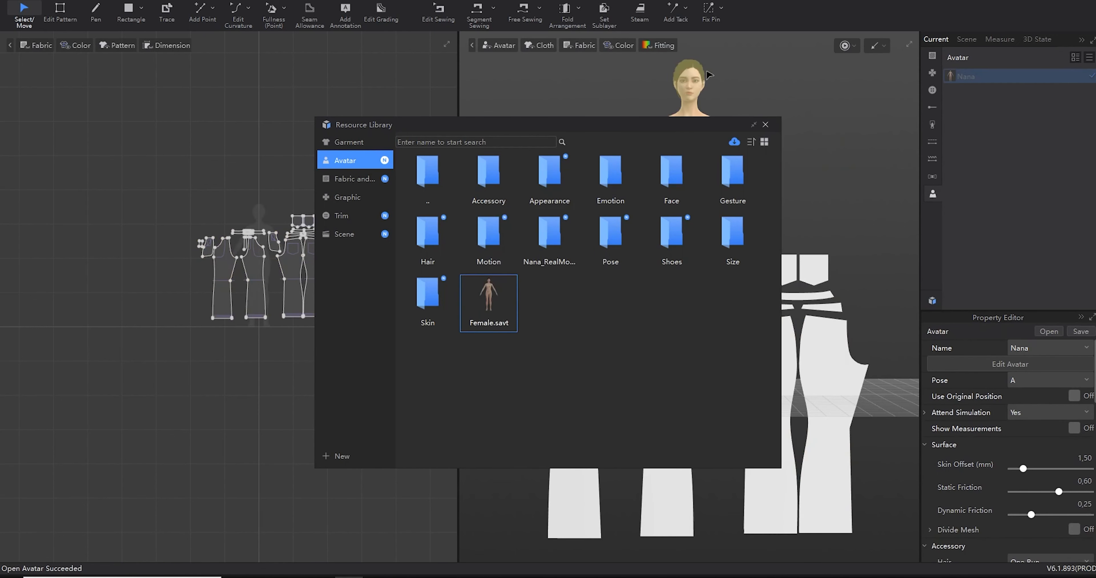
pyautogui.click(765, 125)
# - Select all the jeans pattern pieces and align the front leg panels with the avatar silhouette's legs in the 2D pattern window
pyautogui.moveTo(148, 179); pyautogui.dragTo(315, 332)
pyautogui.scroll(3, 217, 324)
pyautogui.moveTo(289, 286); pyautogui.dragTo(329, 307)
pyautogui.scroll(3, 231, 296)
pyautogui.moveTo(333, 320); pyautogui.dragTo(233, 361, button='middle')
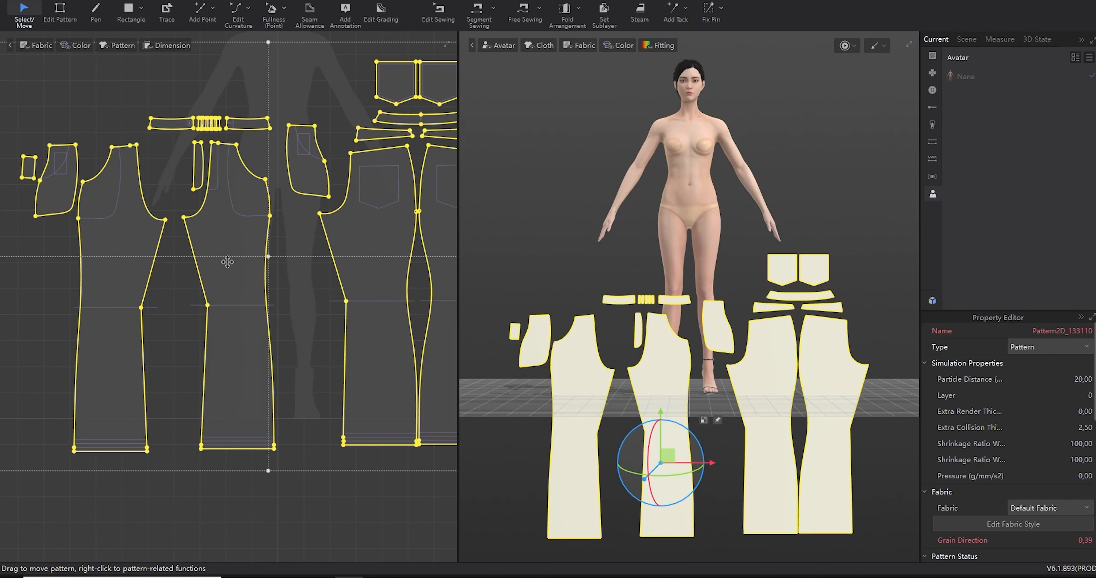
pyautogui.moveTo(228, 262); pyautogui.dragTo(346, 227)
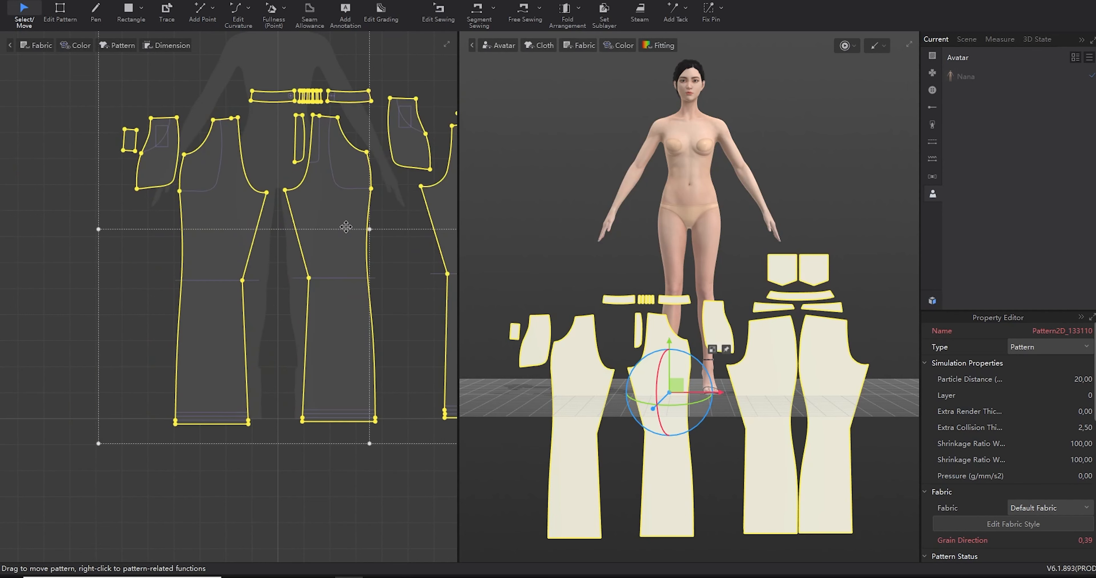
pyautogui.scroll(-5, 345, 329)
pyautogui.moveTo(294, 400); pyautogui.dragTo(220, 354, button='middle')
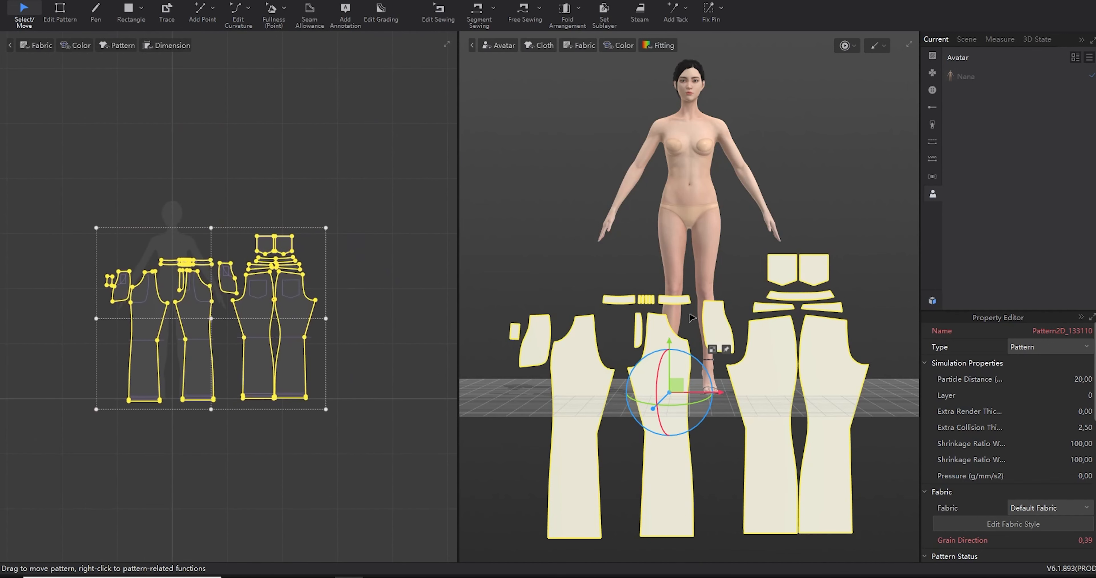
# - Move all the selected jeans pieces in the 3D window up above the floor and to the side of the avatar
pyautogui.moveTo(679, 396); pyautogui.dragTo(427, 214)
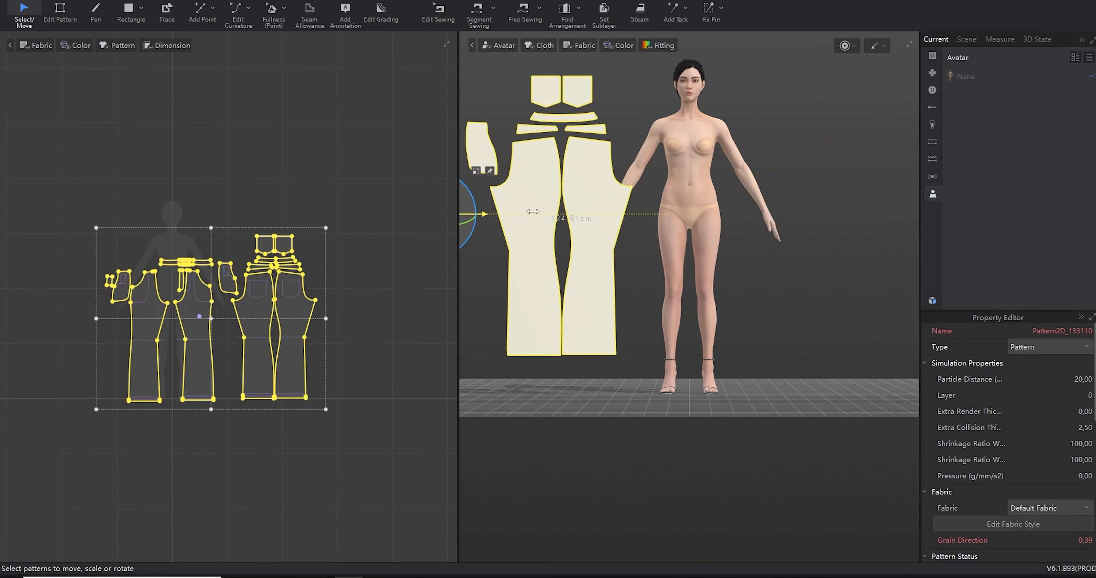
pyautogui.moveTo(532, 211); pyautogui.dragTo(803, 233)
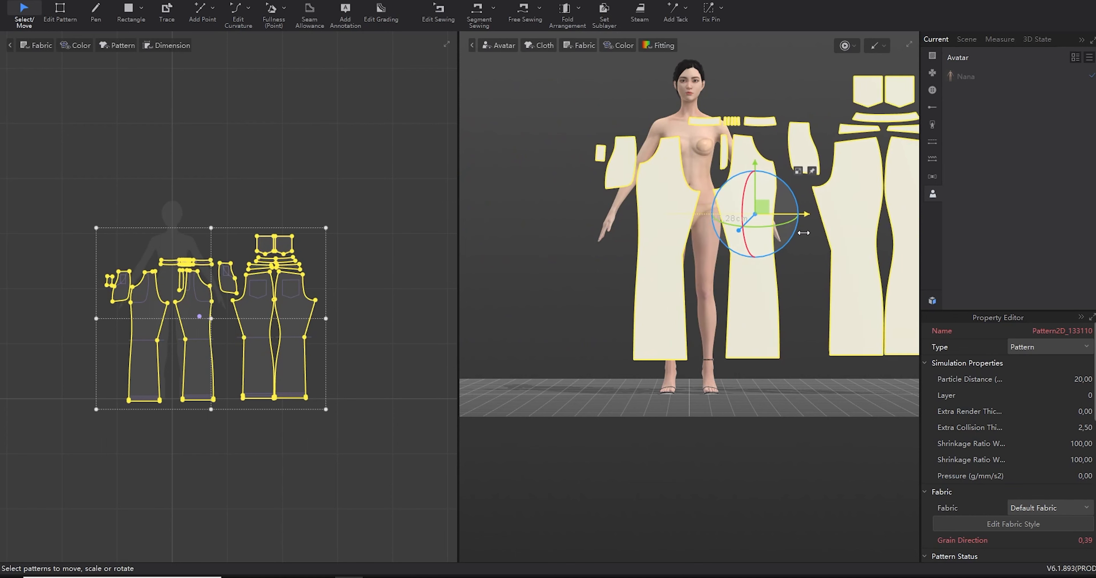
pyautogui.scroll(-10, 803, 233)
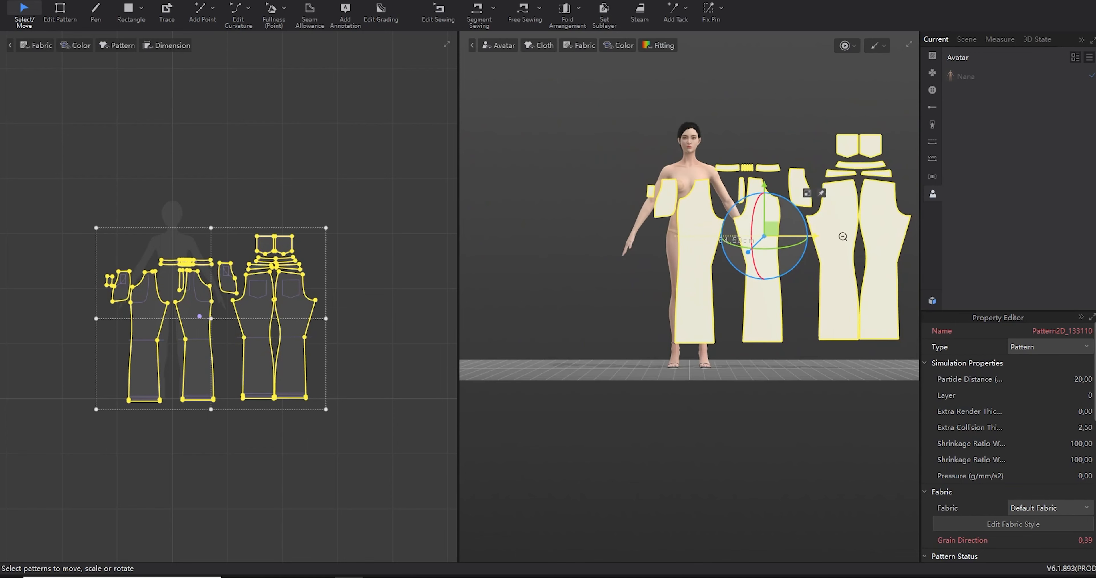
pyautogui.click(890, 236)
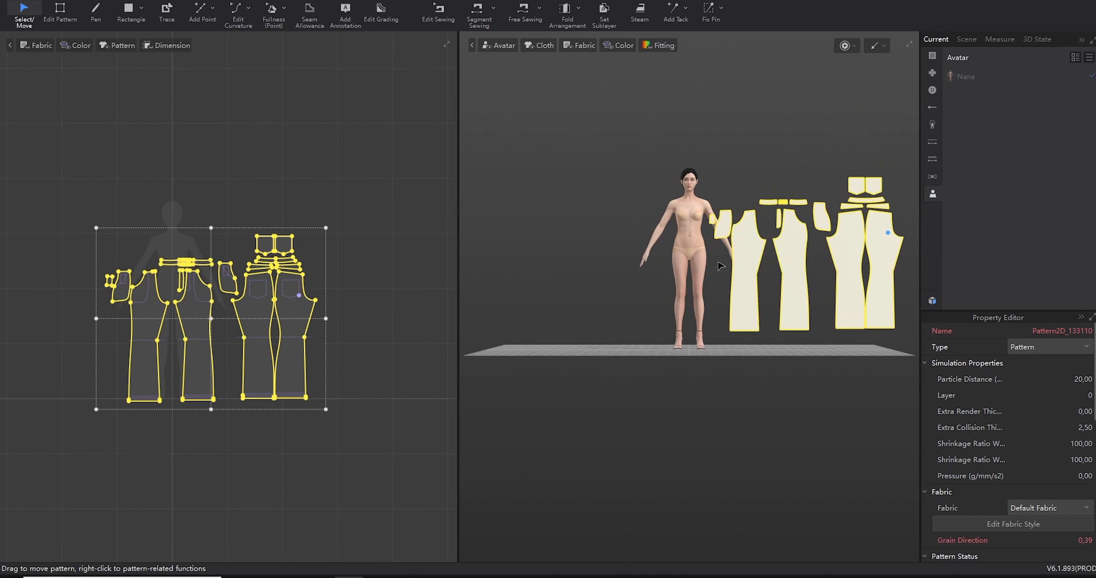
pyautogui.scroll(4, 720, 265)
# - Display the avatar's arrangement points and place the two front leg panels on the points in front of her legs
pyautogui.click(779, 240)
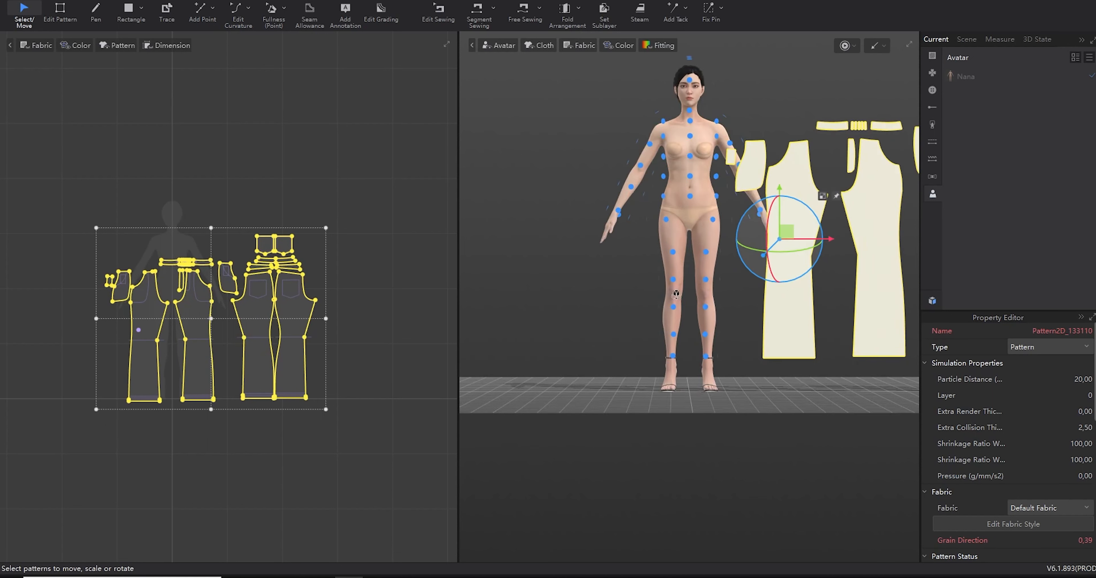
pyautogui.click(798, 249)
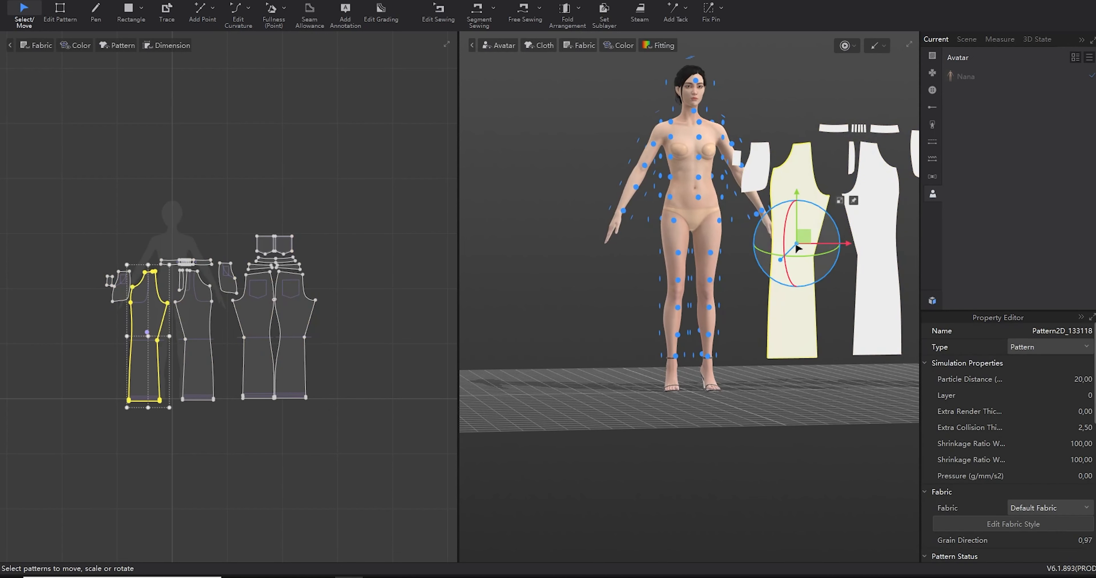
pyautogui.click(675, 281)
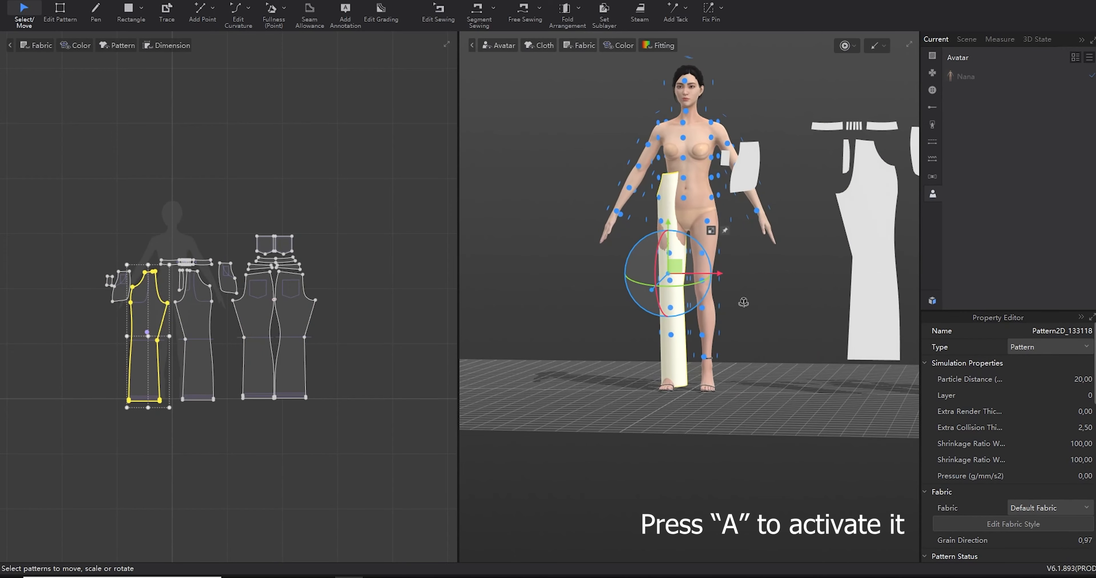
pyautogui.moveTo(743, 302)
pyautogui.mouseDown(button='right')
pyautogui.moveTo(827, 306)
pyautogui.moveTo(756, 304)
pyautogui.mouseUp(button='right')
pyautogui.hotkey('ctrl', 'z')
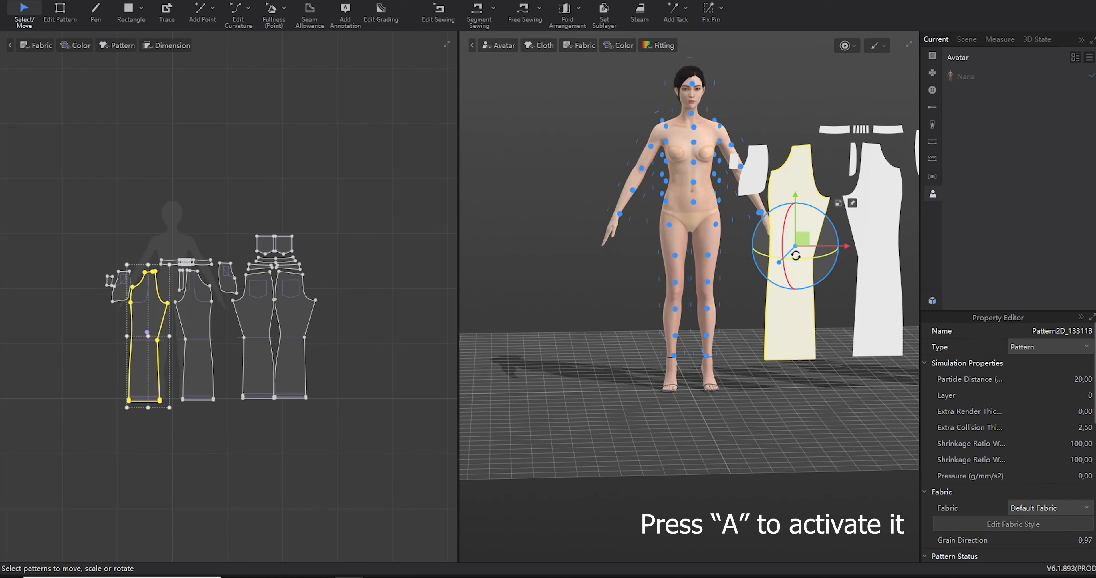
pyautogui.click(674, 282)
pyautogui.click(870, 221)
pyautogui.click(707, 282)
pyautogui.moveTo(737, 303); pyautogui.dragTo(741, 287, button='right')
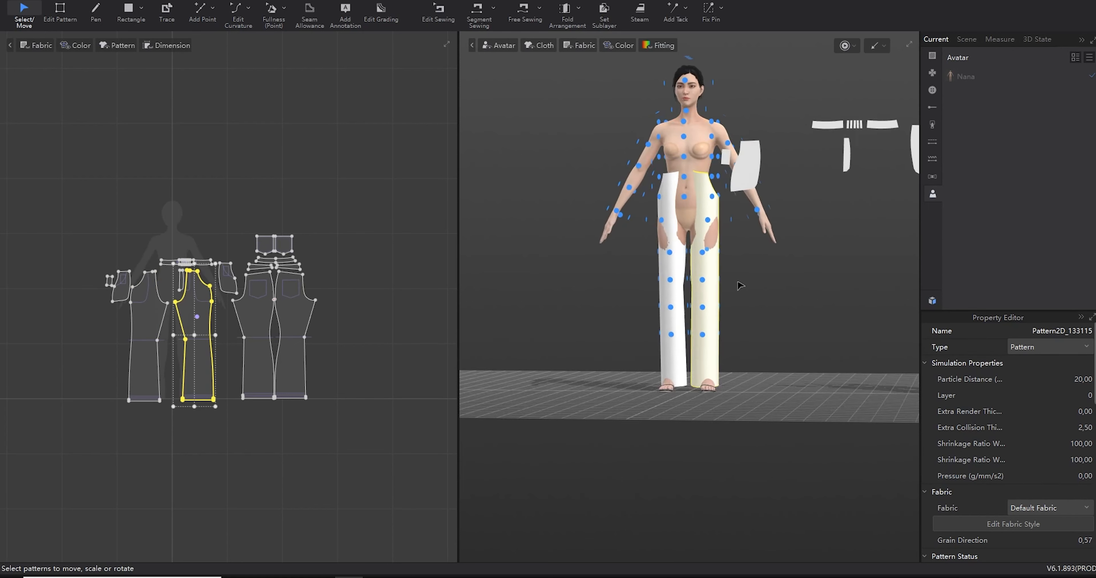
# - Place the two front pocket bag pieces on the arrangement points at the front of the avatar's hips
pyautogui.scroll(-2, 732, 276)
pyautogui.moveTo(707, 253); pyautogui.dragTo(592, 251, button='middle')
pyautogui.moveTo(592, 204); pyautogui.dragTo(641, 221, button='right')
pyautogui.click(616, 190)
pyautogui.click(543, 223)
pyautogui.moveTo(546, 225); pyautogui.dragTo(499, 210, button='right')
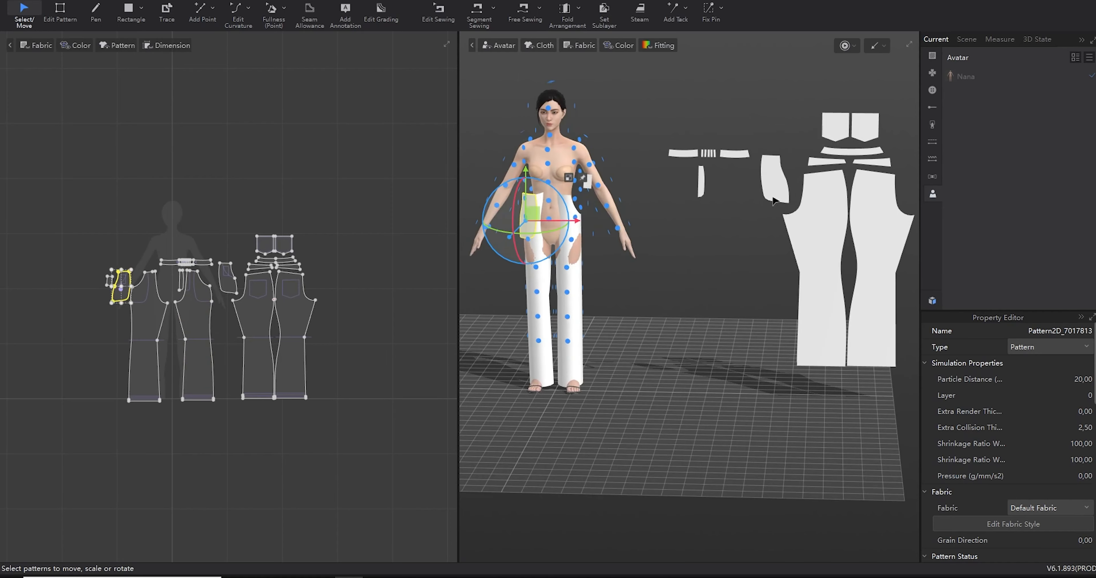
pyautogui.click(774, 193)
pyautogui.click(576, 223)
# - Nudge both pocket bag pieces in 3D inward toward the avatar's body, behind the front leg panels
pyautogui.moveTo(595, 234); pyautogui.dragTo(635, 239, button='right')
pyautogui.moveTo(534, 316)
pyautogui.mouseDown(button='right')
pyautogui.moveTo(615, 322)
pyautogui.moveTo(517, 319)
pyautogui.mouseUp(button='right')
pyautogui.scroll(3, 592, 327)
pyautogui.moveTo(595, 327); pyautogui.dragTo(806, 349, button='middle')
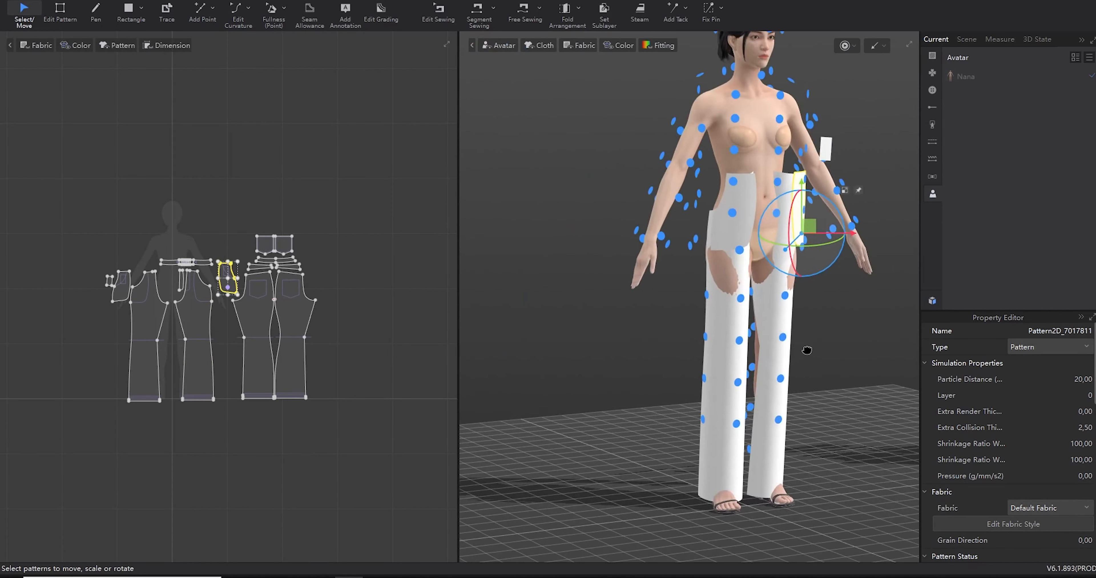
pyautogui.scroll(2, 723, 332)
pyautogui.moveTo(638, 295); pyautogui.dragTo(680, 321, button='right')
pyautogui.moveTo(788, 302); pyautogui.dragTo(766, 302)
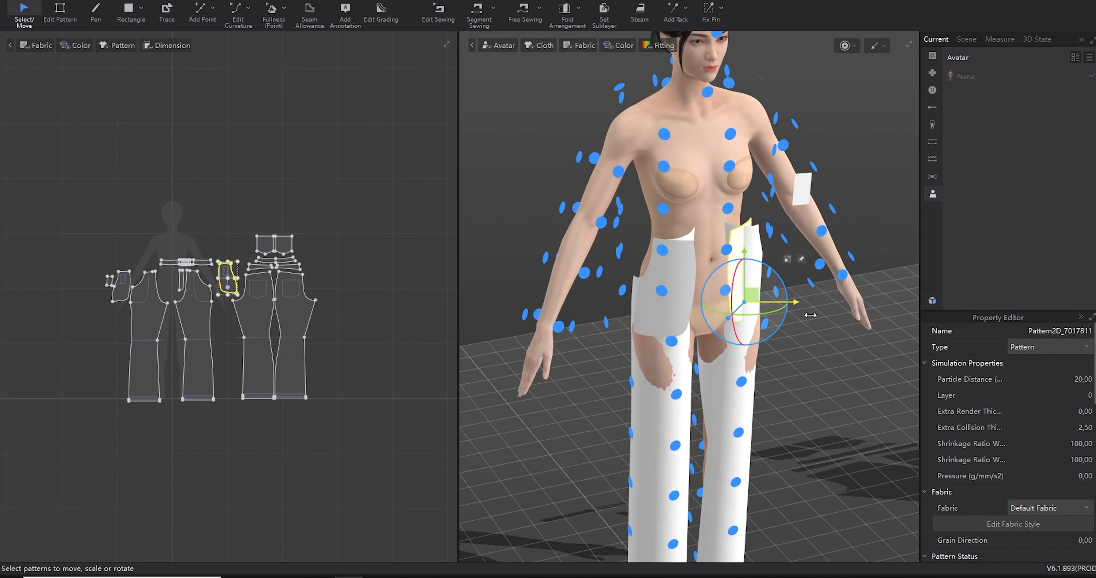
pyautogui.moveTo(808, 315); pyautogui.dragTo(749, 329, button='right')
pyautogui.moveTo(723, 312); pyautogui.dragTo(740, 312)
pyautogui.moveTo(676, 321); pyautogui.dragTo(723, 315, button='right')
pyautogui.click(689, 302)
pyautogui.moveTo(684, 313); pyautogui.dragTo(705, 303)
# - Place the first back leg panel on the arrangement point behind the avatar's right leg
pyautogui.moveTo(749, 319); pyautogui.dragTo(701, 319, button='right')
pyautogui.scroll(-3, 723, 329)
pyautogui.moveTo(761, 336); pyautogui.dragTo(680, 332, button='middle')
pyautogui.scroll(-2, 723, 329)
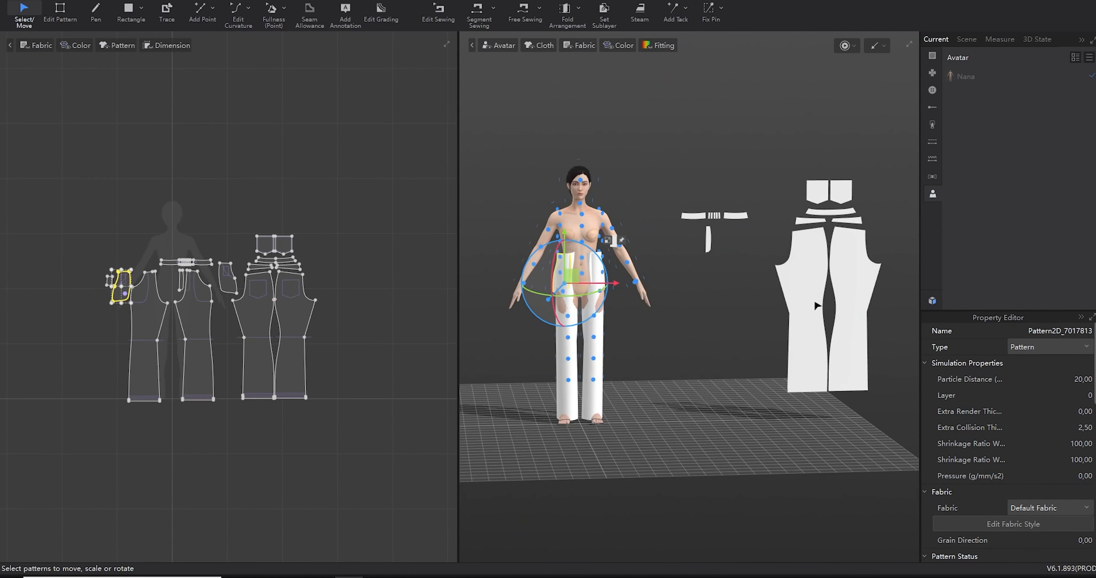
pyautogui.click(817, 305)
pyautogui.moveTo(872, 336); pyautogui.dragTo(766, 349, button='right')
pyautogui.scroll(-1, 697, 349)
pyautogui.moveTo(623, 348); pyautogui.dragTo(749, 351, button='middle')
pyautogui.click(724, 322)
pyautogui.moveTo(713, 343); pyautogui.dragTo(726, 345, button='right')
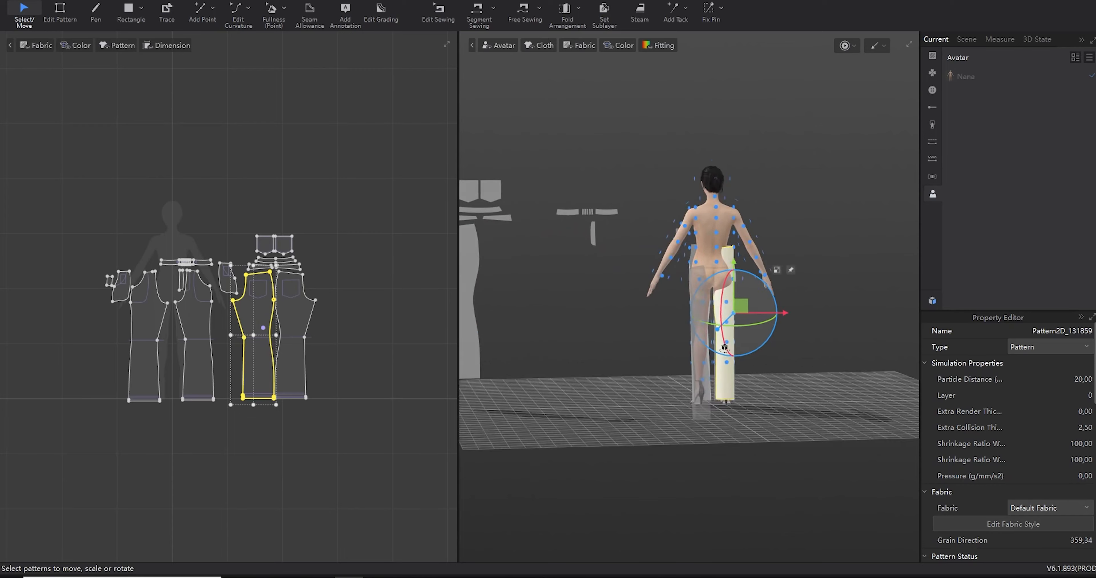
# - Place the remaining back leg panel on the arrangement point behind the avatar's left leg
pyautogui.moveTo(727, 344); pyautogui.dragTo(825, 327, button='middle')
pyautogui.click(585, 280)
pyautogui.moveTo(681, 293); pyautogui.dragTo(708, 294, button='right')
pyautogui.click(799, 293)
pyautogui.moveTo(802, 348)
pyautogui.mouseDown(button='right')
pyautogui.moveTo(877, 362)
pyautogui.moveTo(806, 349)
pyautogui.mouseUp(button='right')
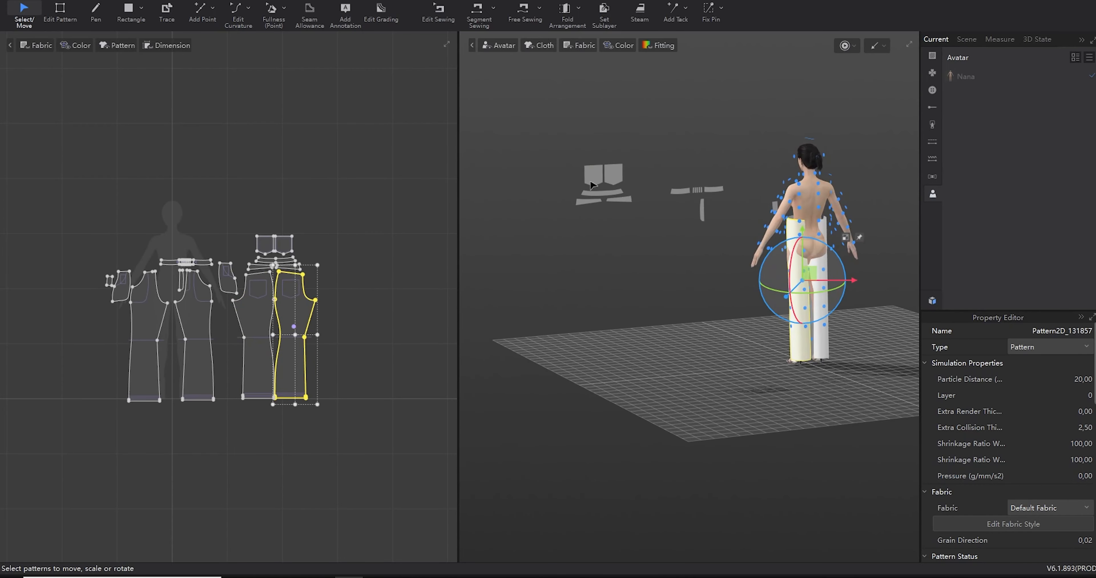
pyautogui.click(593, 176)
pyautogui.moveTo(697, 303); pyautogui.dragTo(697, 330, button='right')
pyautogui.scroll(5, 230, 321)
pyautogui.scroll(-4, 238, 309)
pyautogui.scroll(-2, 246, 312)
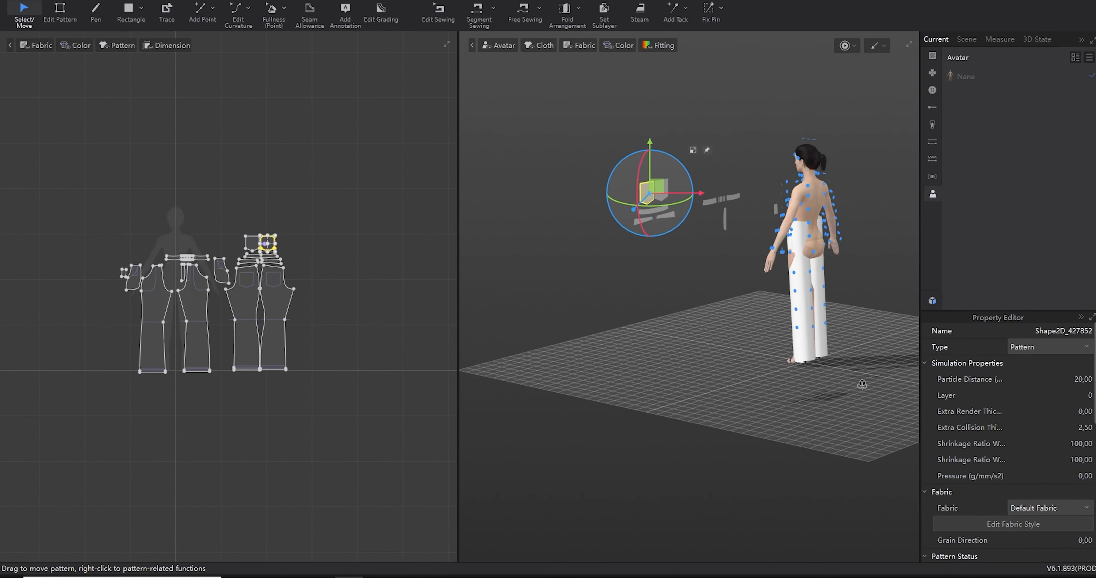
# - Move one back leg panel with its yoke and back pocket beside the outer edge of the matching front panel in 2D
pyautogui.moveTo(200, 322); pyautogui.dragTo(234, 322, button='middle')
pyautogui.scroll(5, 234, 318)
pyautogui.press('m')
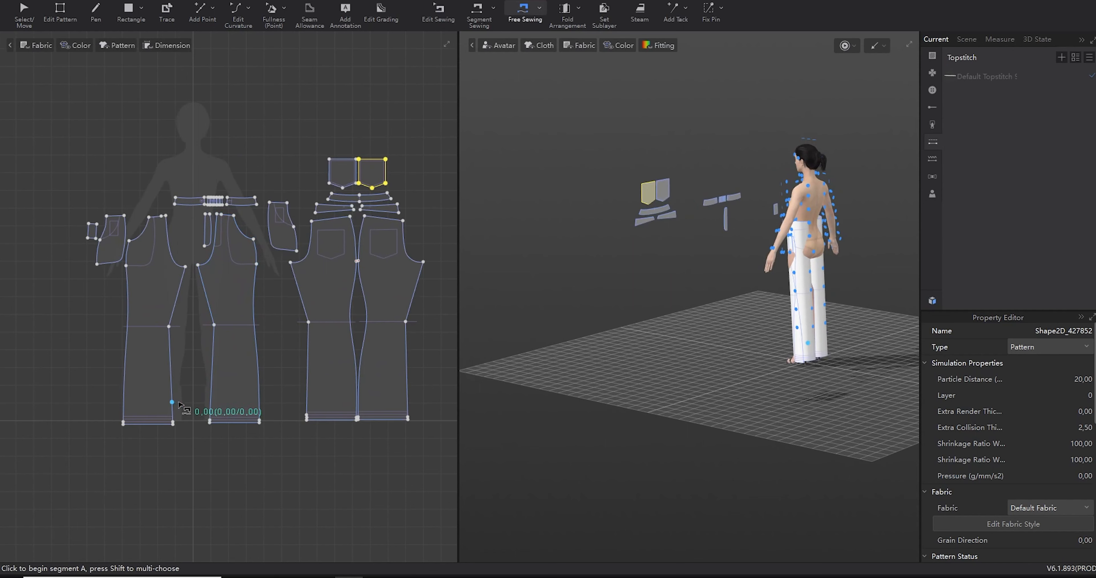
pyautogui.press('a')
pyautogui.moveTo(328, 294); pyautogui.dragTo(45, 302)
pyautogui.moveTo(386, 303); pyautogui.dragTo(347, 306)
pyautogui.moveTo(348, 306); pyautogui.dragTo(383, 307)
pyautogui.moveTo(336, 208); pyautogui.dragTo(50, 212)
pyautogui.moveTo(337, 165); pyautogui.dragTo(48, 174)
pyautogui.moveTo(127, 382); pyautogui.dragTo(203, 359, button='middle')
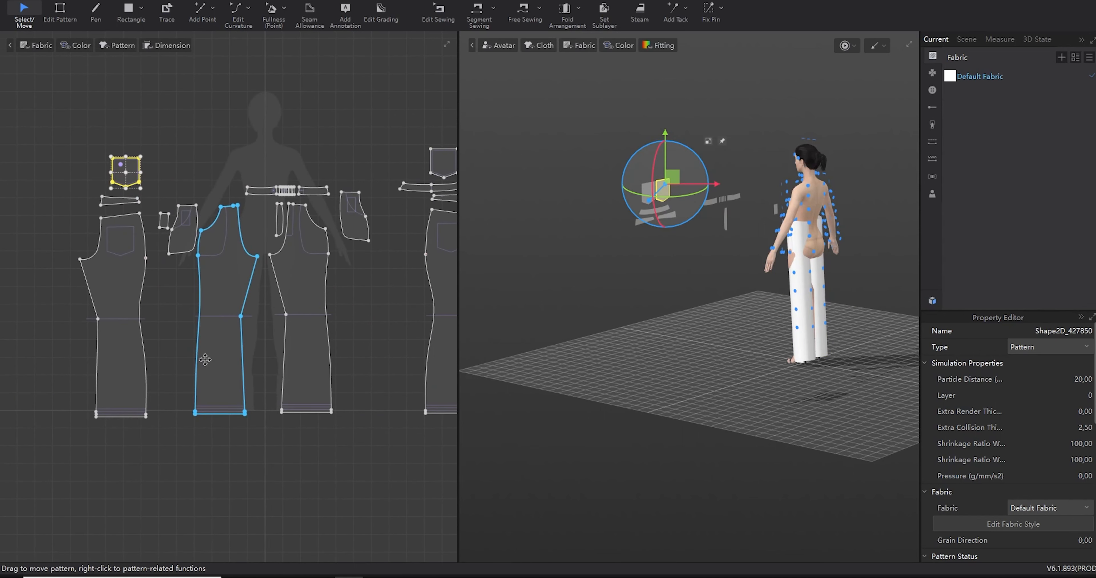
# - Join the outer side seams of the front and back leg panels on both legs with Free Sewing, from hem to pocket opening
pyautogui.press('m')
pyautogui.click(201, 231)
pyautogui.click(146, 415)
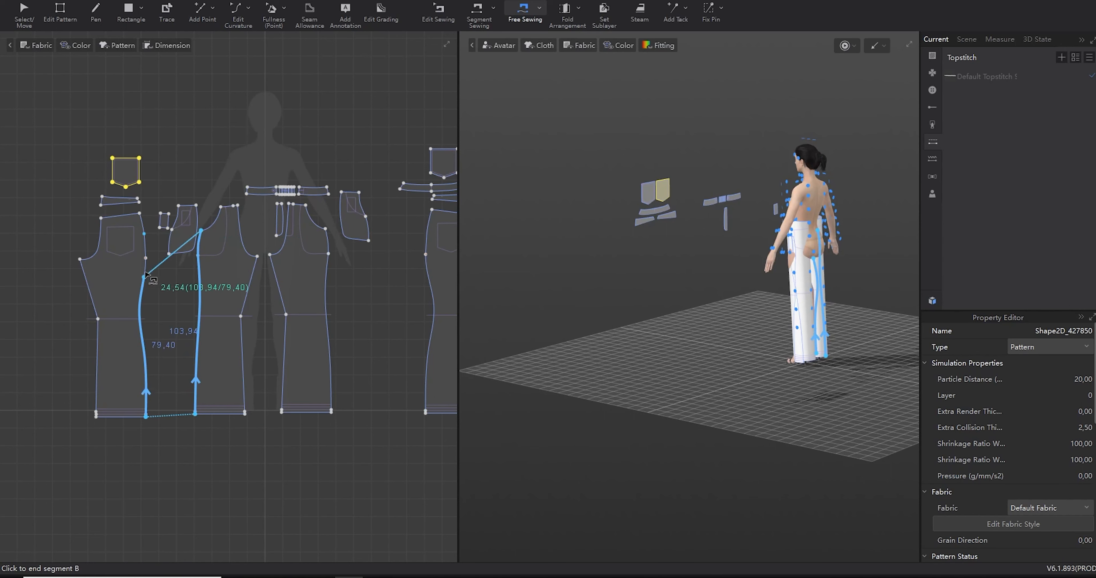
pyautogui.click(143, 234)
pyautogui.moveTo(315, 402); pyautogui.dragTo(260, 390, button='middle')
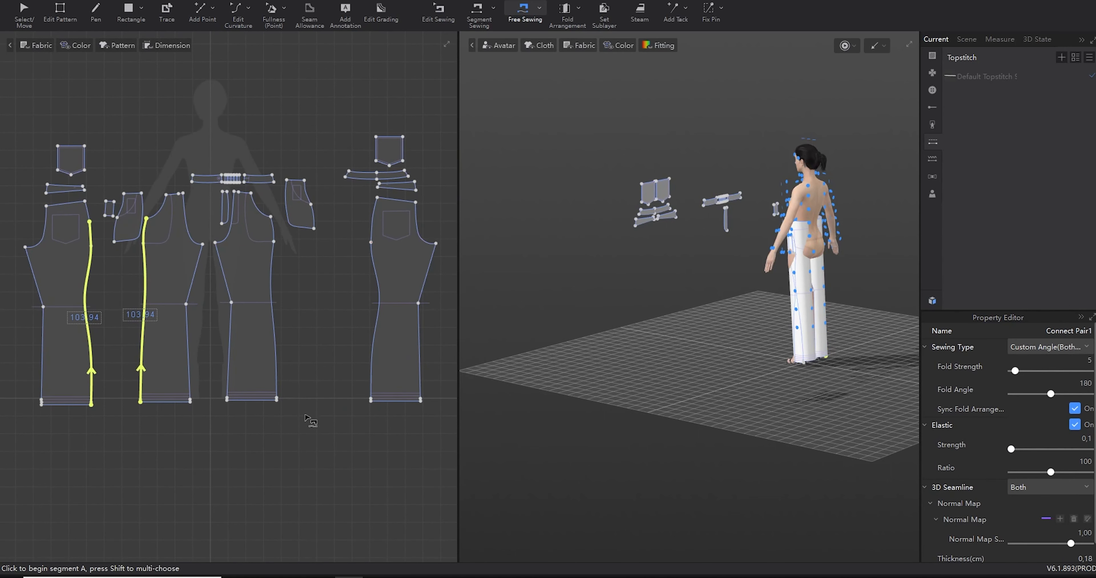
pyautogui.click(277, 400)
pyautogui.click(370, 409)
pyautogui.click(373, 219)
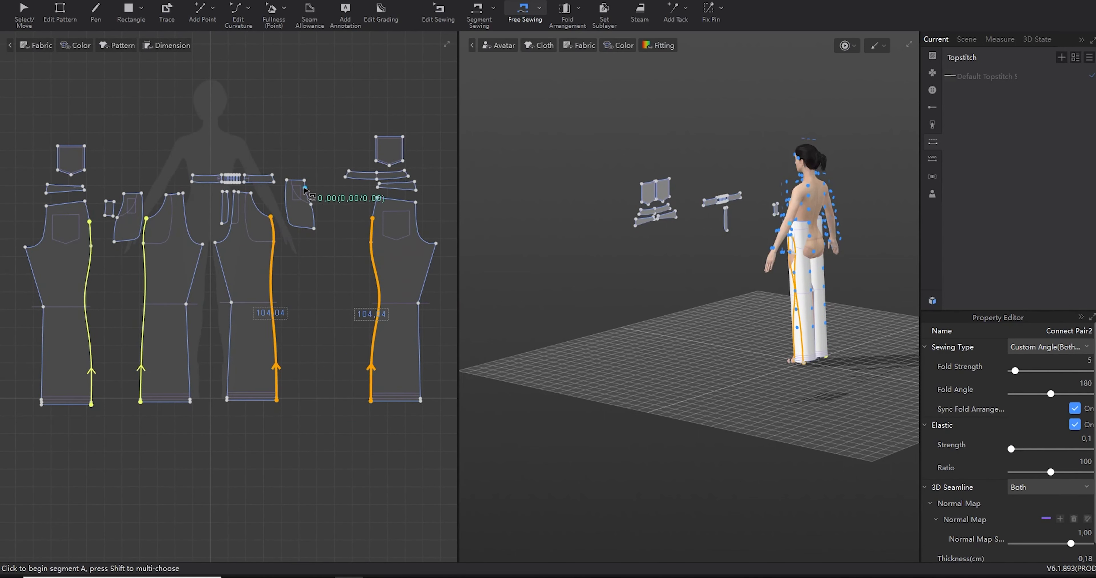
# - Free-sew the outer edge of each pocket bag piece to the upper side edge of its back leg panel
pyautogui.click(378, 200)
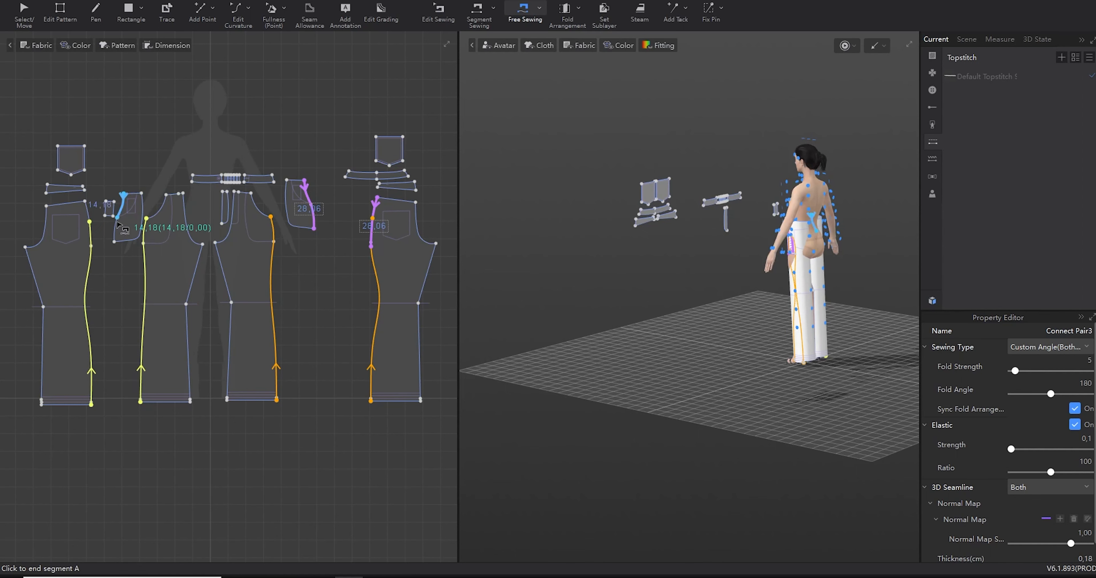
pyautogui.click(83, 198)
pyautogui.moveTo(108, 257); pyautogui.dragTo(151, 262, button='middle')
# - Use Segment Sewing to join the two front rise curves together and the two back rise curves together
pyautogui.press('k')
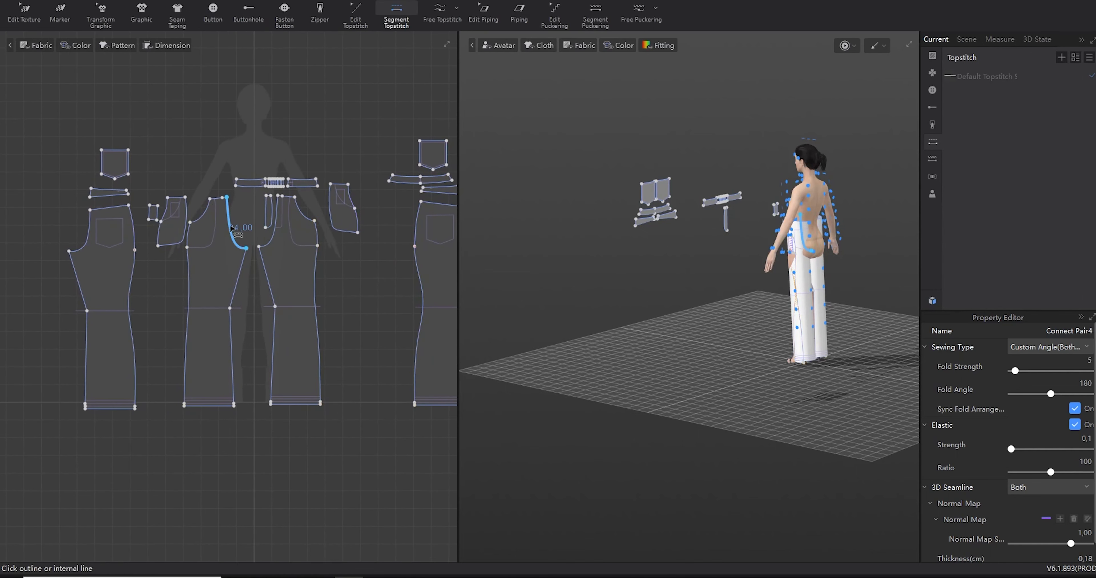
pyautogui.press('n')
pyautogui.click(238, 244)
pyautogui.click(261, 244)
pyautogui.moveTo(358, 274); pyautogui.dragTo(319, 272, button='middle')
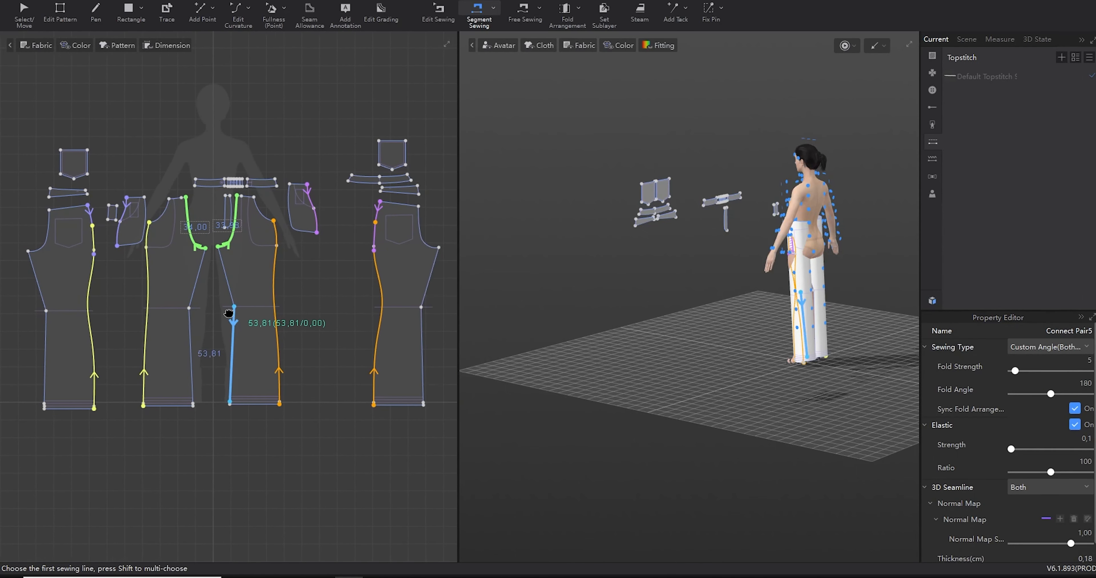
pyautogui.click(430, 245)
pyautogui.click(37, 246)
# - Trace the back pocket outline on one back leg panel as an internal line
pyautogui.moveTo(177, 289); pyautogui.dragTo(194, 272, button='middle')
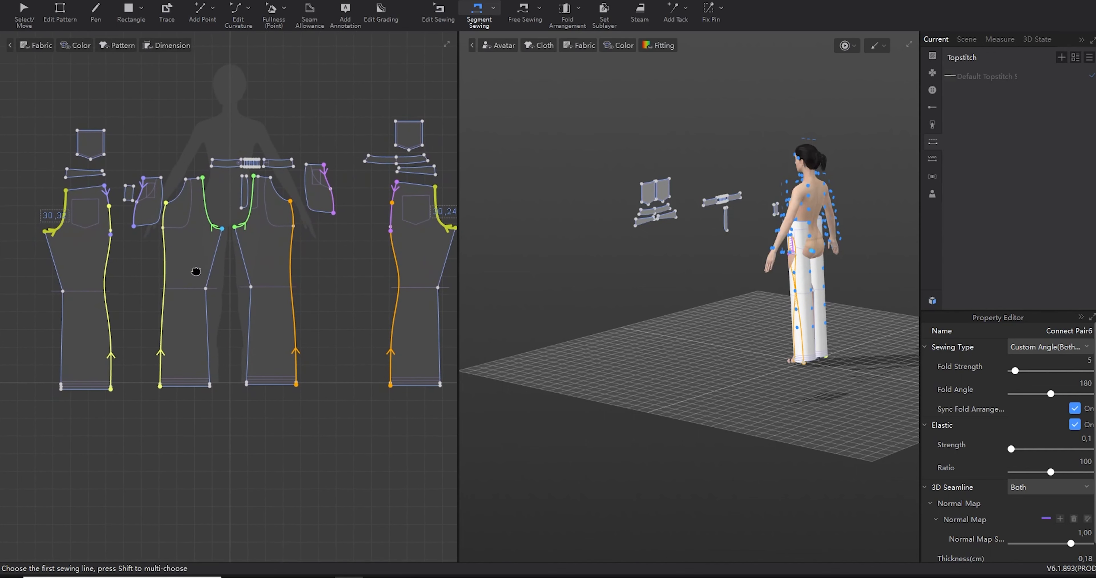
pyautogui.press('m')
pyautogui.press('i')
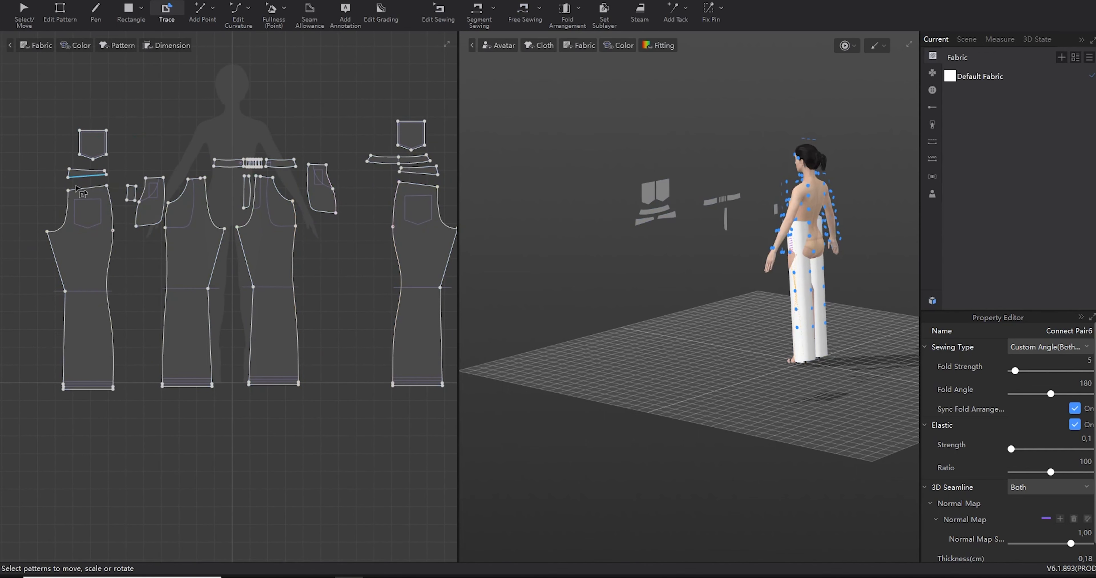
pyautogui.click(76, 224)
pyautogui.rightClick(79, 218)
pyautogui.click(128, 234)
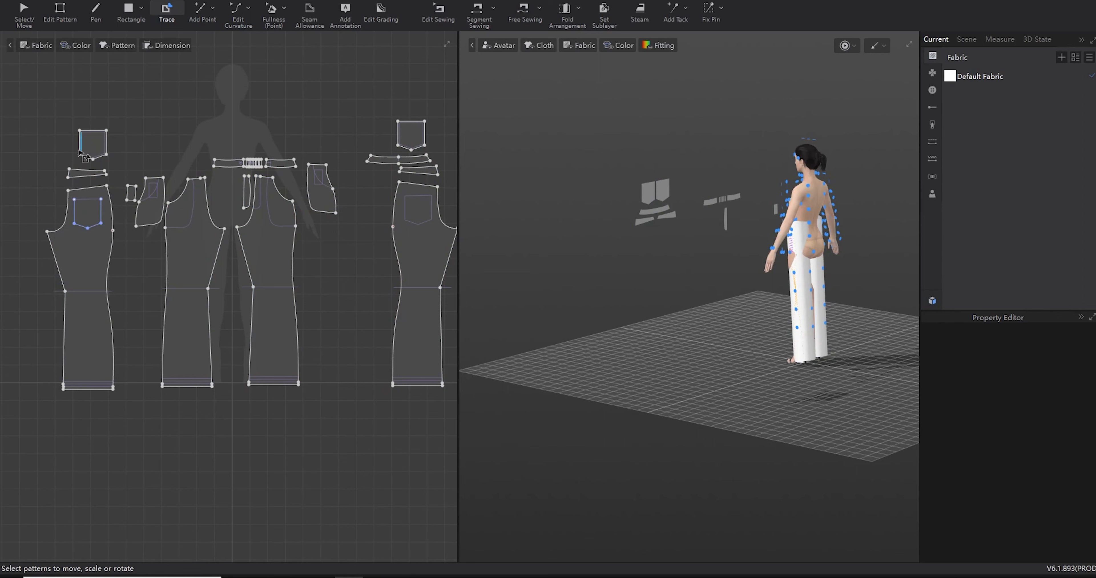
# - Free-sew the side and bottom edges of the matching back pocket to the traced outline, leaving the pocket opening unsewn
pyautogui.press('m')
pyautogui.click(106, 130)
pyautogui.click(75, 199)
pyautogui.click(101, 198)
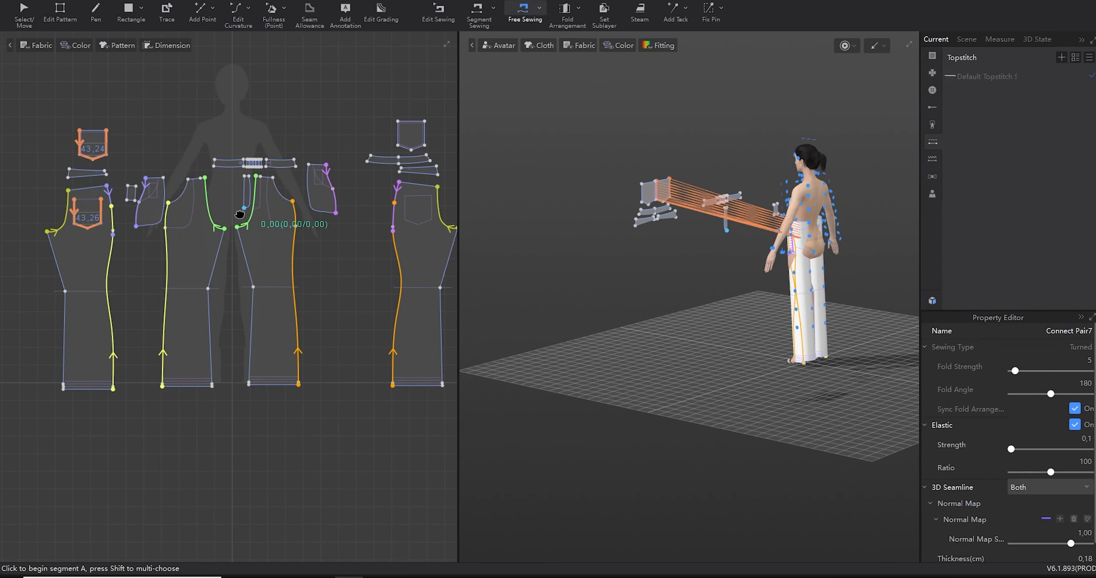
# - Trace the sides and bottom of the pocket outline on the other back leg panel as an internal line
pyautogui.moveTo(391, 126); pyautogui.dragTo(333, 124, button='middle')
pyautogui.press('i')
pyautogui.click(347, 212)
pyautogui.keyDown('shift'); pyautogui.click(353, 220); pyautogui.keyUp('shift')
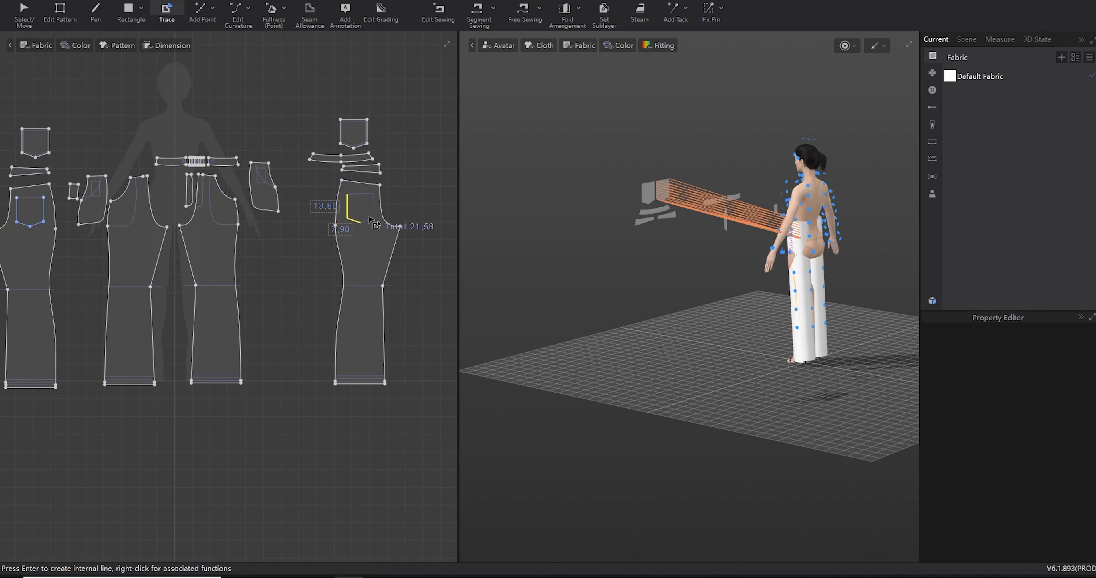
pyautogui.rightClick(376, 207)
pyautogui.click(408, 226)
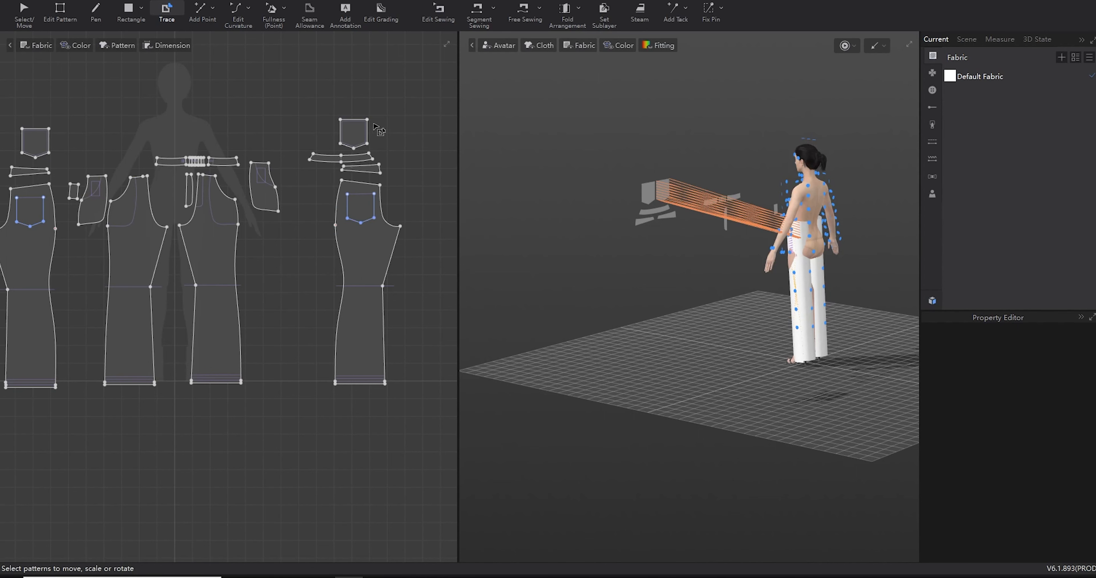
# - Free-sew the second back pocket's side and bottom edges to the traced outline on its back leg panel
pyautogui.press('m')
pyautogui.click(375, 122)
pyautogui.click(346, 194)
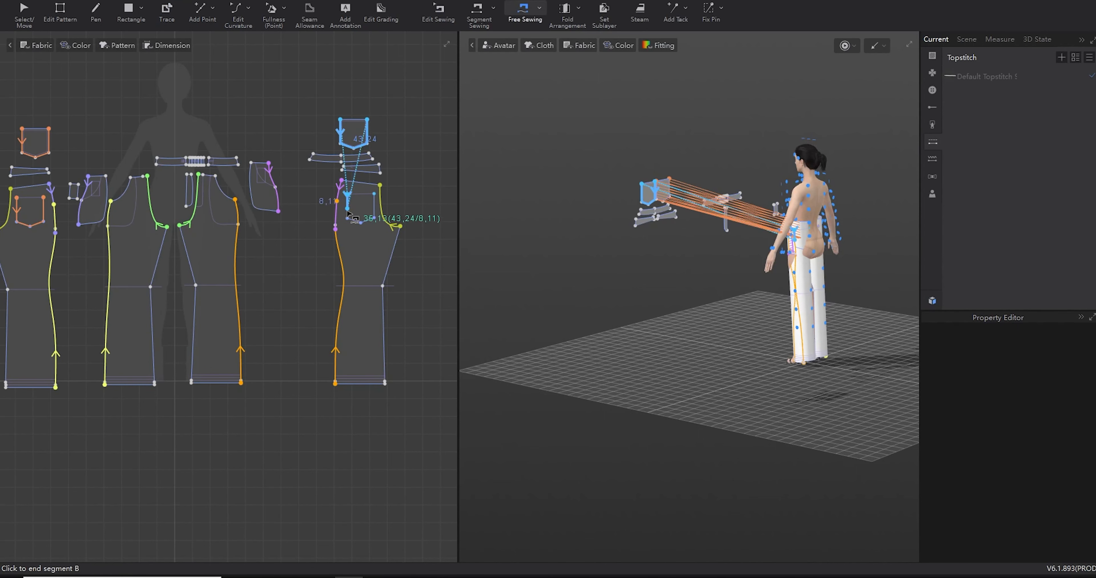
pyautogui.click(378, 194)
pyautogui.scroll(-3, 354, 305)
pyautogui.scroll(3, 235, 310)
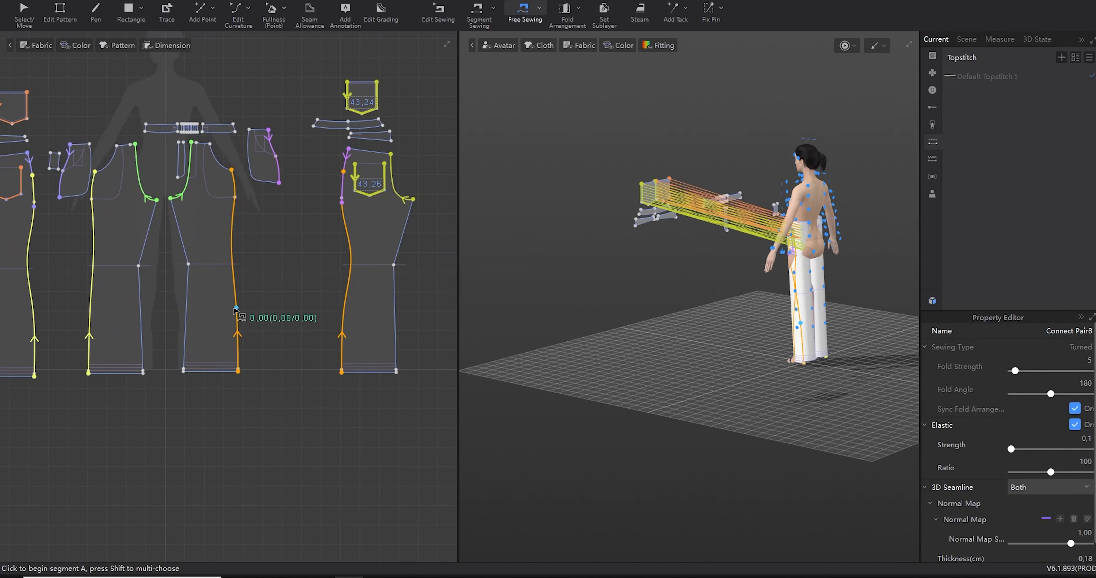
pyautogui.click(166, 1)
pyautogui.click(196, 1)
pyautogui.click(238, 1)
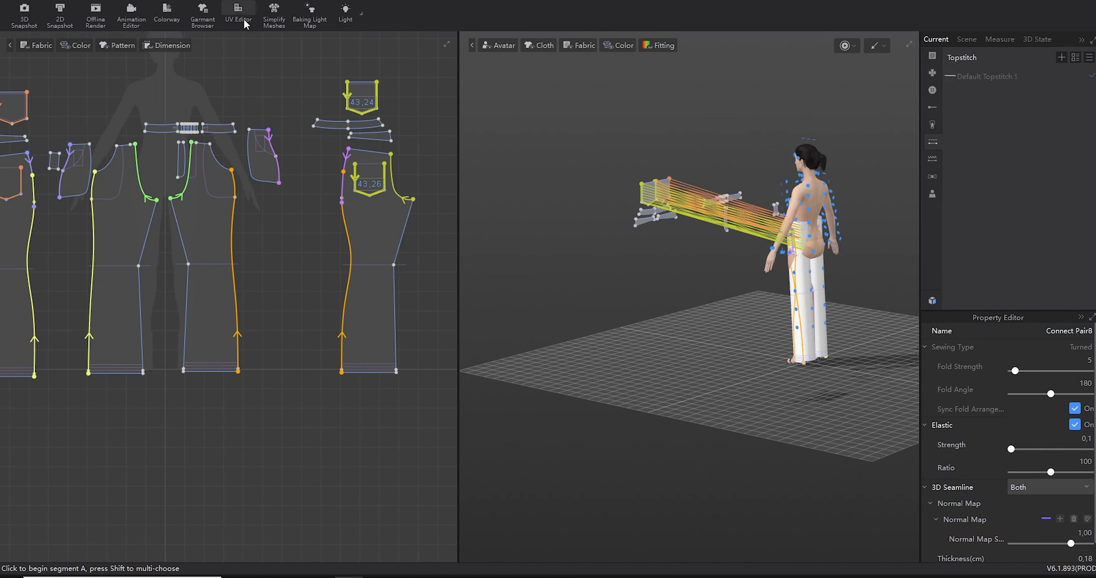
# - Superimpose both back pockets over their back leg panels in 3D
pyautogui.moveTo(199, 298); pyautogui.dragTo(240, 306, button='middle')
pyautogui.press('q')
pyautogui.rightClick(652, 195)
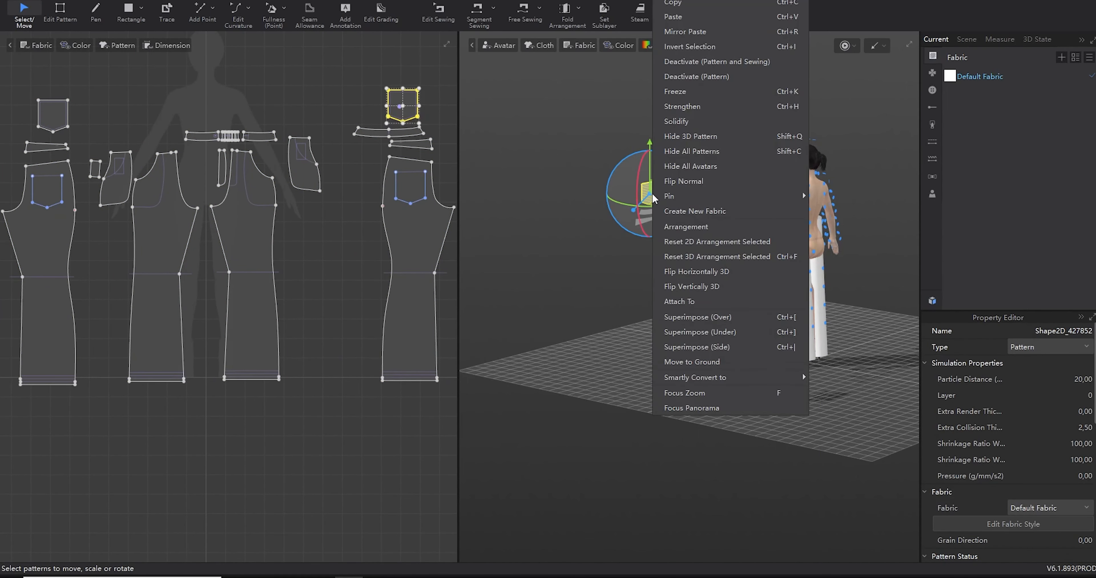
pyautogui.click(730, 318)
pyautogui.rightClick(663, 195)
pyautogui.click(714, 316)
# - Place the two front waistband pieces on the avatar's front waist arrangement points, one on each side
pyautogui.moveTo(714, 315); pyautogui.dragTo(791, 367, button='right')
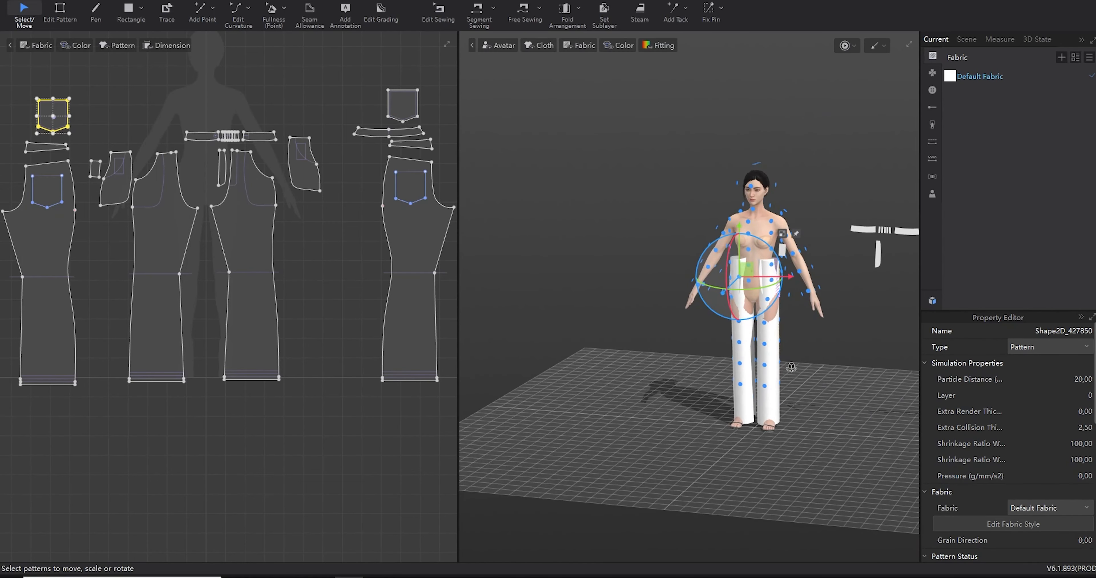
pyautogui.moveTo(910, 284); pyautogui.dragTo(792, 274, button='right')
pyautogui.click(783, 233)
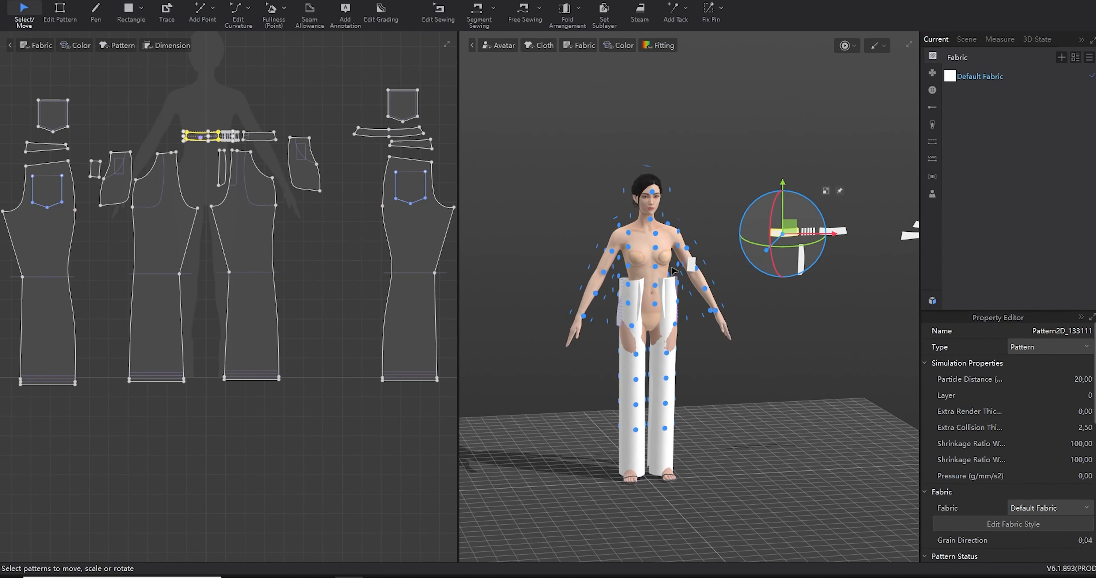
pyautogui.click(626, 287)
pyautogui.moveTo(702, 293); pyautogui.dragTo(717, 274, button='right')
pyautogui.click(822, 232)
pyautogui.click(660, 283)
# - Place the back waistband piece on the arrangement point at the centre of the avatar's back waist
pyautogui.moveTo(799, 344); pyautogui.dragTo(611, 336, button='right')
pyautogui.scroll(-3, 611, 335)
pyautogui.click(544, 264)
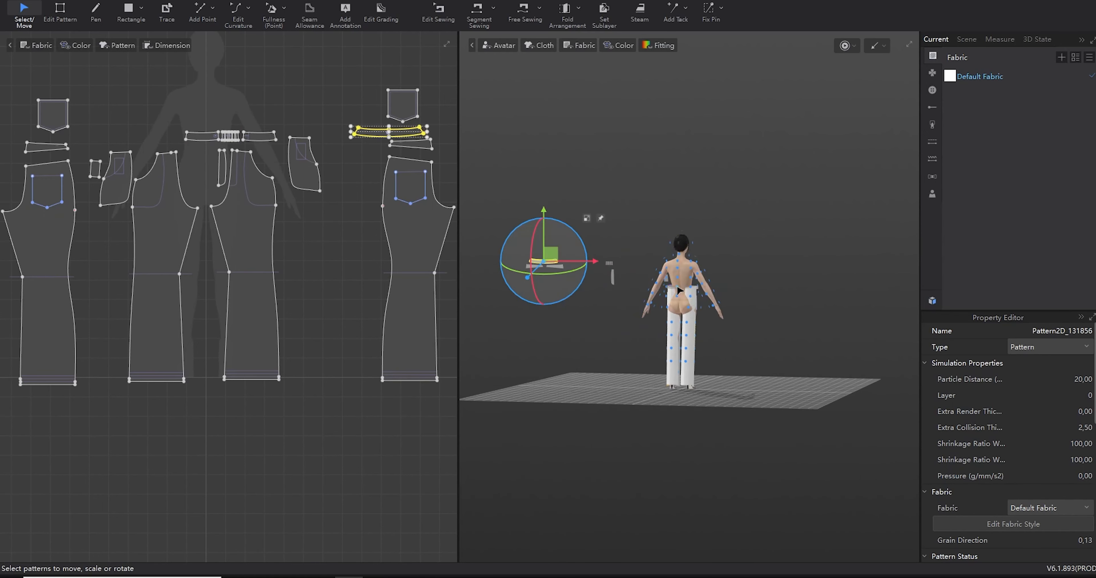
pyautogui.click(679, 291)
# - Place the two back yoke pieces on the arrangement points behind the avatar's hips, one on each side
pyautogui.click(50, 146)
pyautogui.click(66, 171)
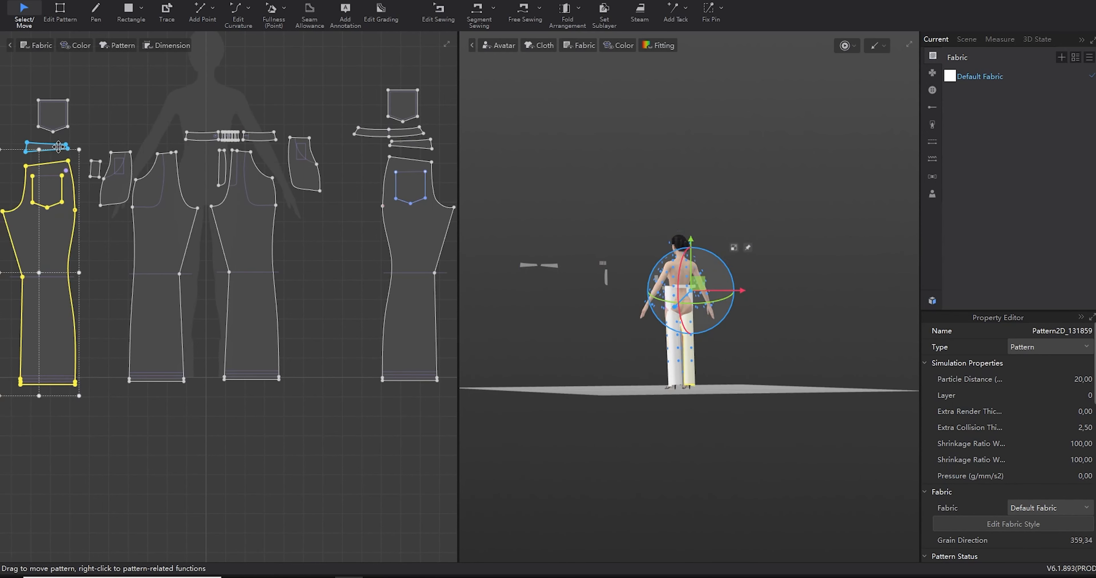
pyautogui.click(41, 148)
pyautogui.click(30, 143)
pyautogui.moveTo(706, 315); pyautogui.dragTo(685, 299, button='right')
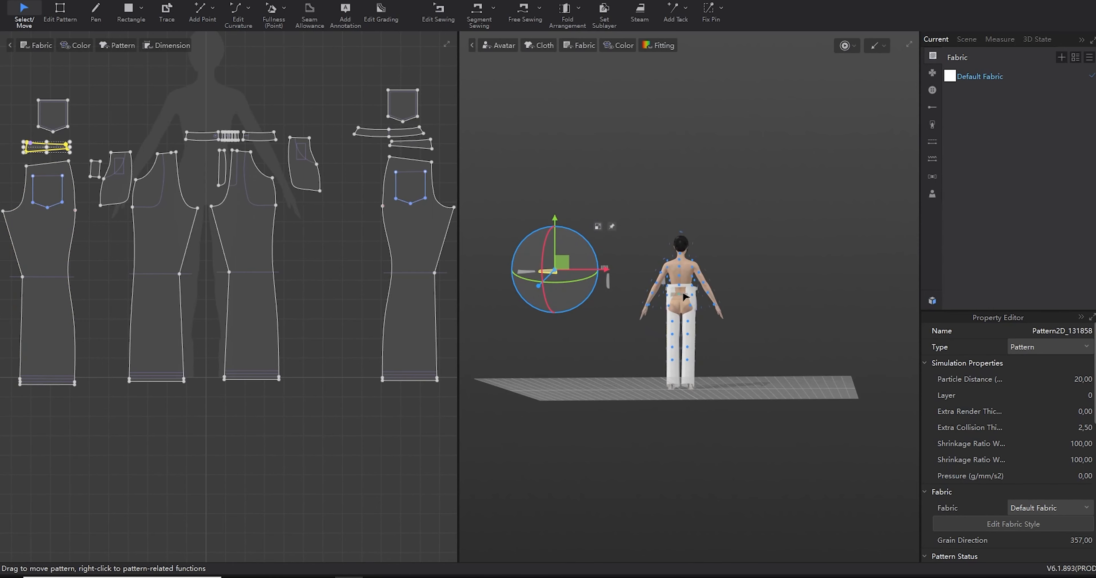
pyautogui.click(692, 295)
pyautogui.click(520, 275)
pyautogui.scroll(5, 633, 294)
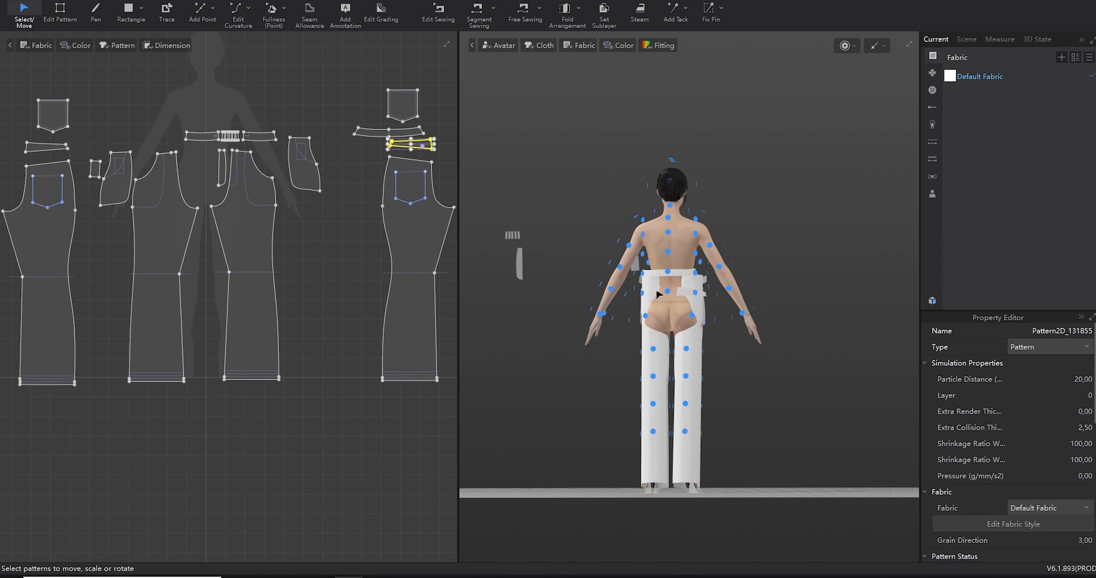
pyautogui.click(658, 295)
# - Place the fly piece on the arrangement point at the avatar's front centre below the waist
pyautogui.moveTo(664, 298); pyautogui.dragTo(846, 298, button='right')
pyautogui.click(829, 258)
pyautogui.click(663, 299)
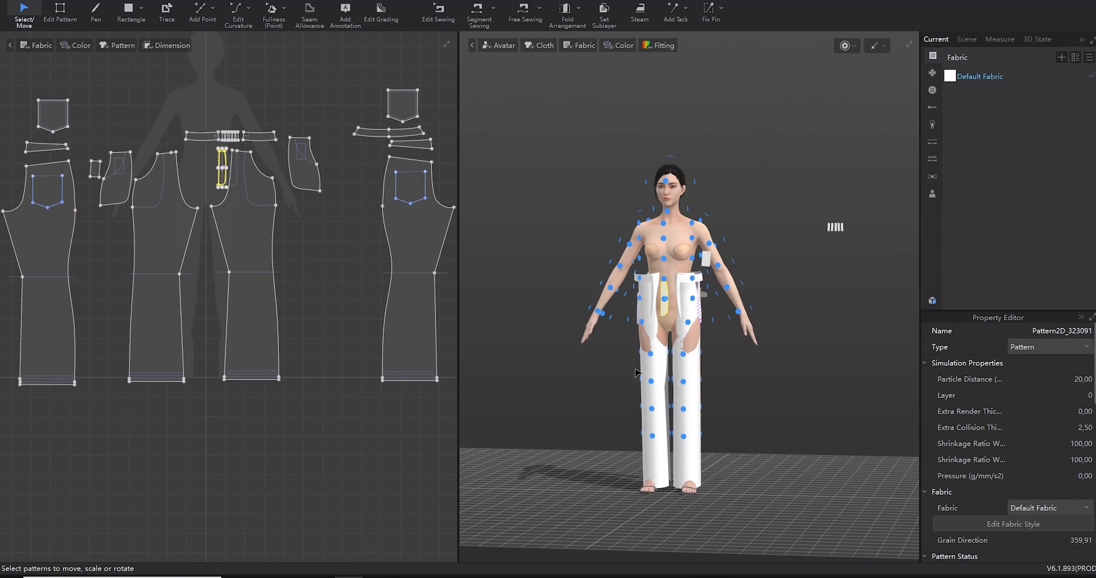
# - Trace the curved fly line on the front leg panel as an internal line
pyautogui.scroll(-3, 263, 272)
pyautogui.scroll(6, 219, 225)
pyautogui.press('i')
pyautogui.doubleClick(264, 196)
pyautogui.rightClick(262, 206)
pyautogui.click(298, 227)
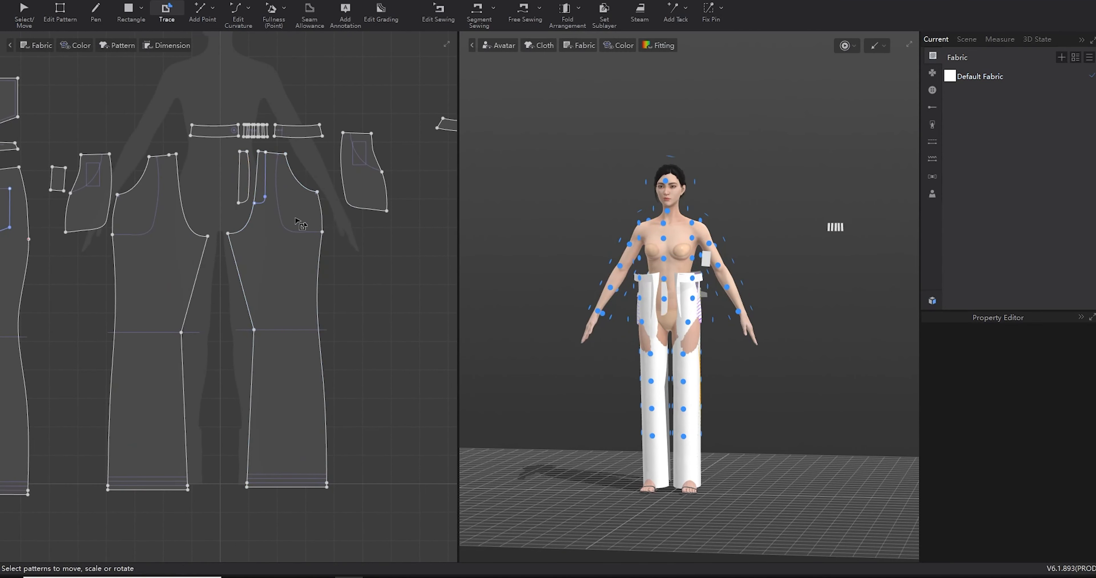
# - Free-sew the fly piece's curved edge to the traced fly line and its top edge to the front panel's top edge
pyautogui.press('m')
pyautogui.click(249, 184)
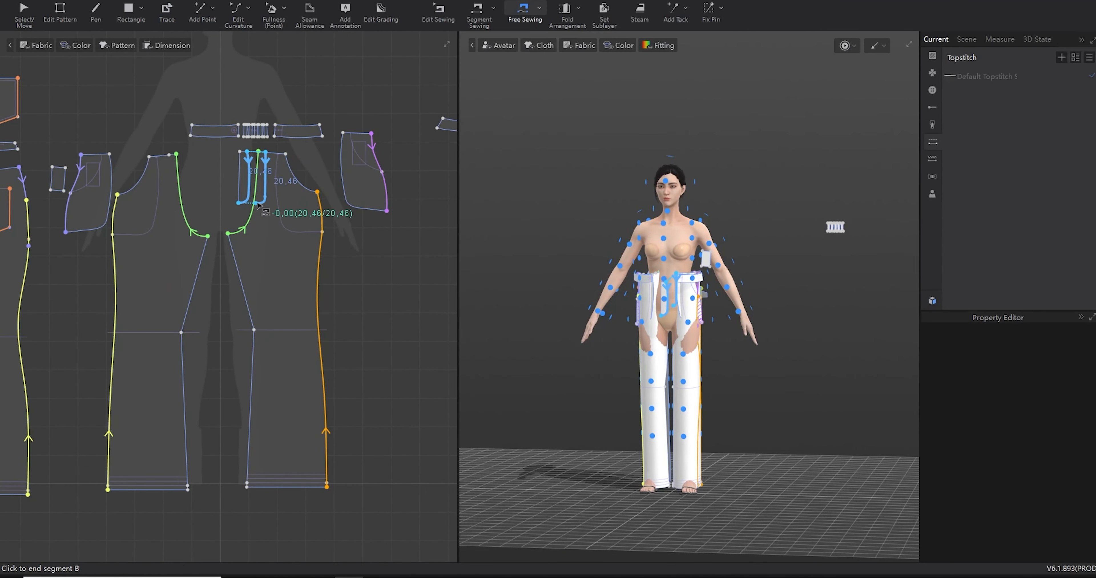
pyautogui.click(258, 206)
pyautogui.scroll(4, 263, 153)
pyautogui.click(251, 149)
pyautogui.click(268, 152)
pyautogui.scroll(-5, 266, 153)
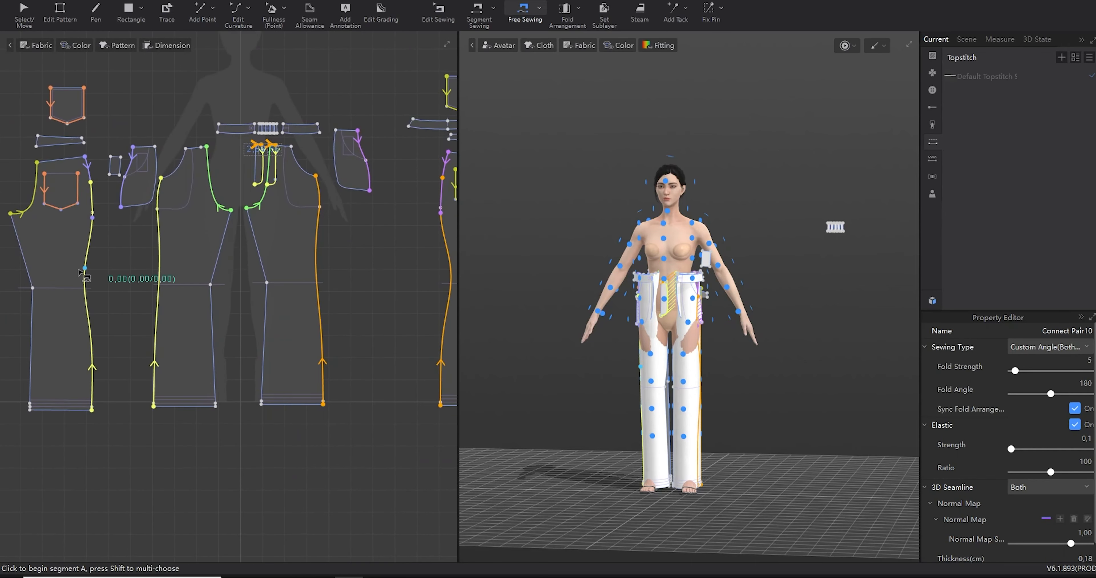
# - Use Segment Sewing to join each yoke's lower edge to the top edge of its back leg panel
pyautogui.moveTo(87, 269); pyautogui.dragTo(103, 279, button='middle')
pyautogui.press('n')
pyautogui.click(72, 155)
pyautogui.click(75, 173)
pyautogui.moveTo(272, 272); pyautogui.dragTo(142, 260, button='middle')
pyautogui.click(360, 140)
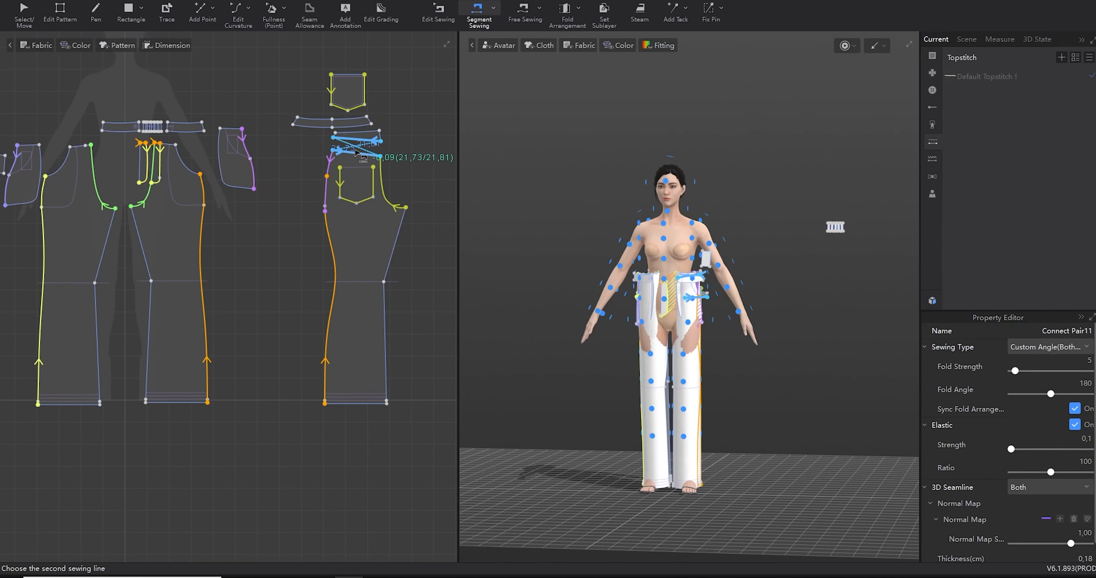
pyautogui.click(348, 152)
# - Replace one pocket bag's side seam with free sewing that joins its outer edge to the yoke and back panel side edges
pyautogui.scroll(3, 315, 178)
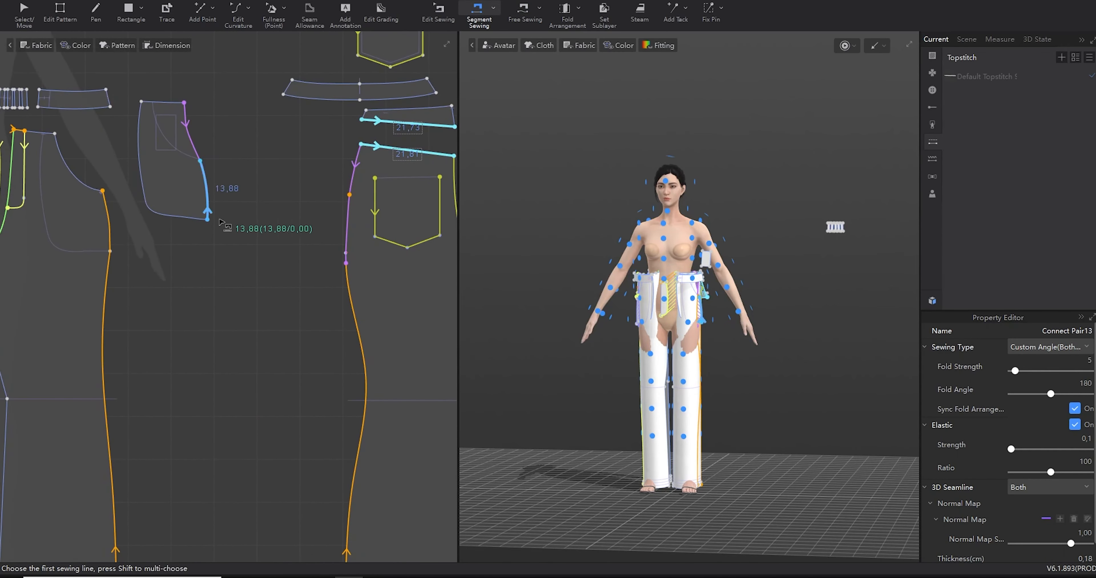
pyautogui.press('b')
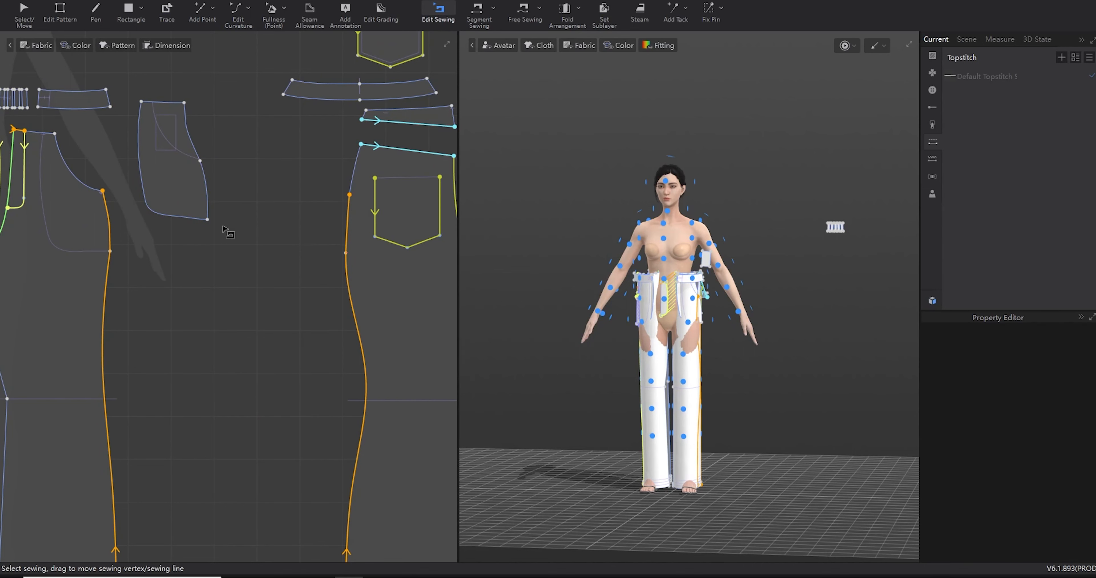
pyautogui.press('m')
pyautogui.click(184, 103)
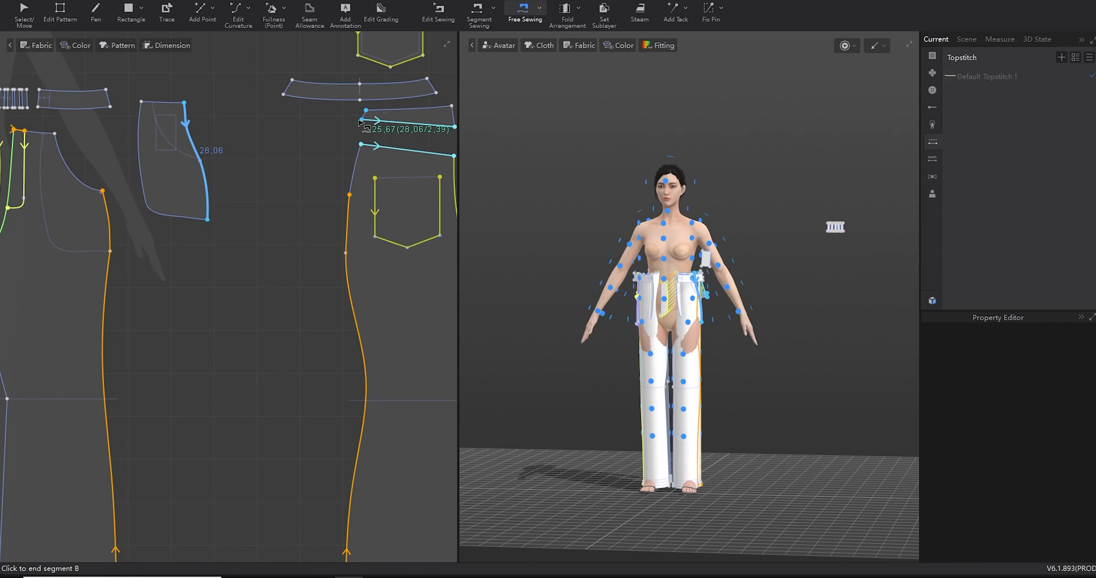
pyautogui.click(360, 123)
# - Redo the other pocket bag's side seam so its outer edge is free-sewn across the matching yoke and back panel sides
pyautogui.scroll(-5, 175, 321)
pyautogui.scroll(4, 286, 238)
pyautogui.press('b')
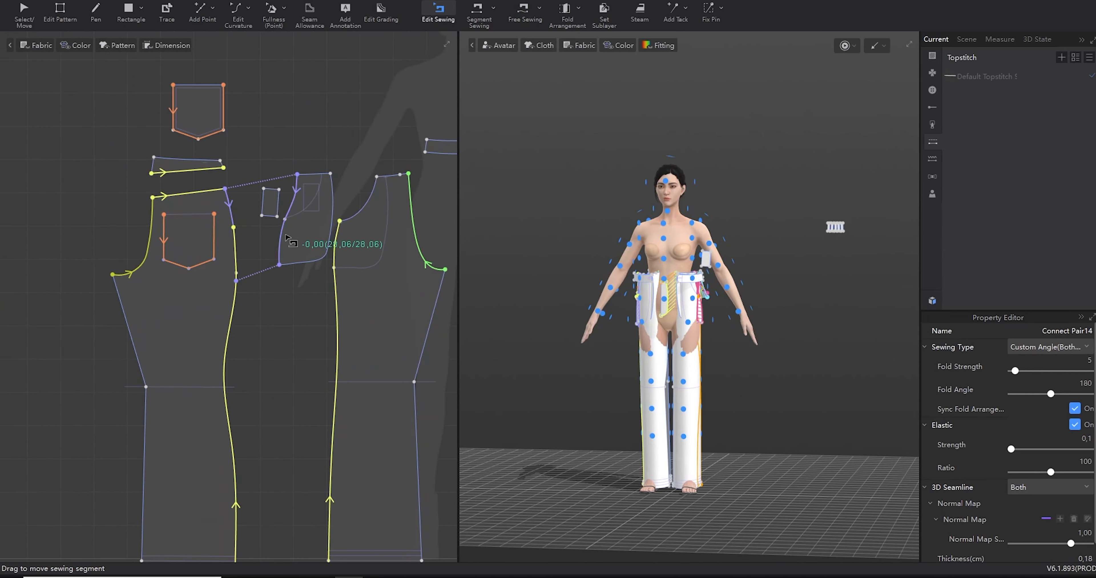
pyautogui.press('Escape')
pyautogui.press('m')
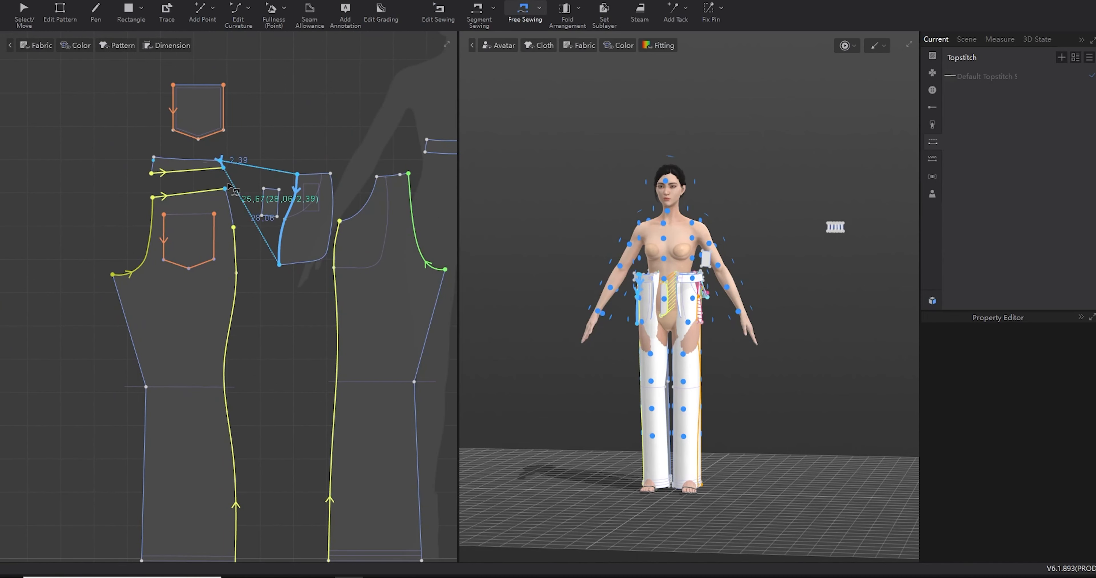
pyautogui.click(241, 280)
pyautogui.scroll(-5, 242, 281)
pyautogui.scroll(3, 360, 268)
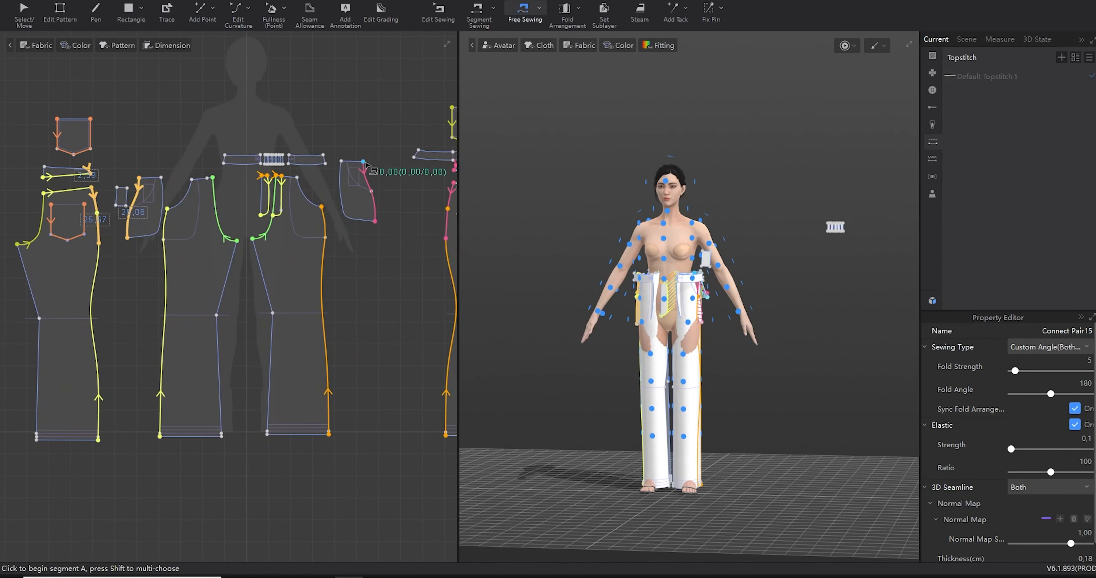
# - Free-sew the top edge of each pocket bag to the outer part of the matching front waistband's lower edge
pyautogui.scroll(3, 365, 164)
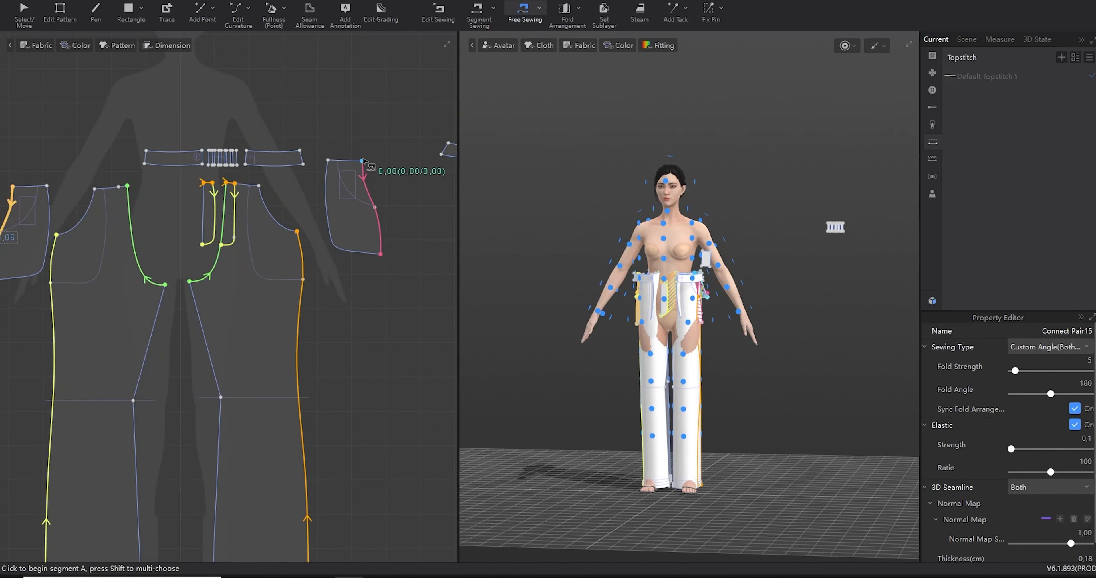
pyautogui.click(266, 170)
pyautogui.moveTo(267, 170); pyautogui.dragTo(376, 174, button='middle')
pyautogui.click(249, 171)
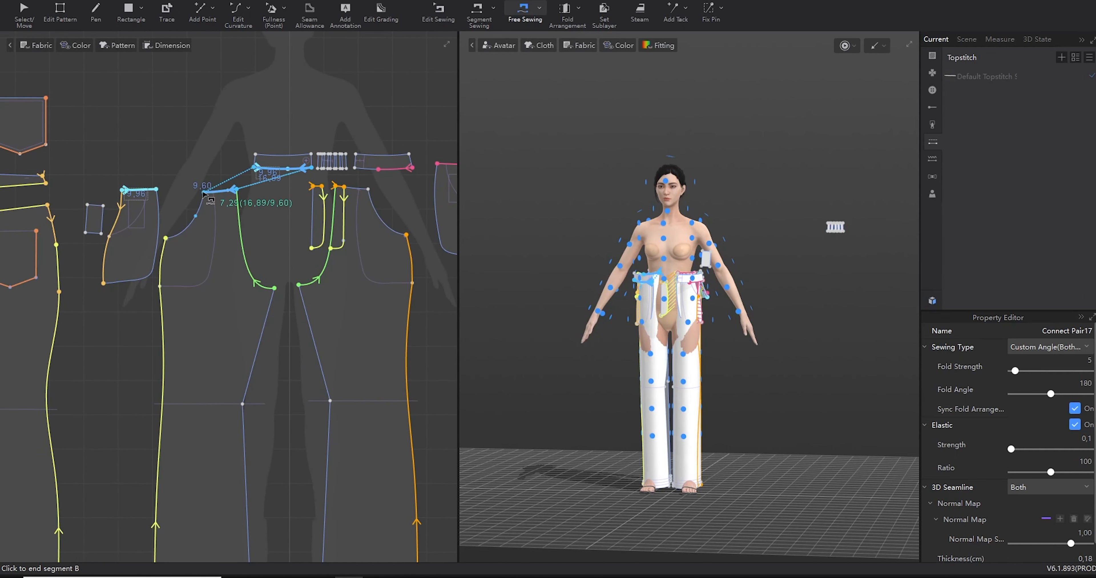
# - Try to free-sew the top edge of the front panel without the fly to its front waistband's lower edge
pyautogui.press('Escape')
pyautogui.click(236, 190)
pyautogui.click(282, 175)
# - Free-sew the top edge of the front panel with the fly to the lower edge of its front waistband, from the centre front
pyautogui.scroll(4, 289, 187)
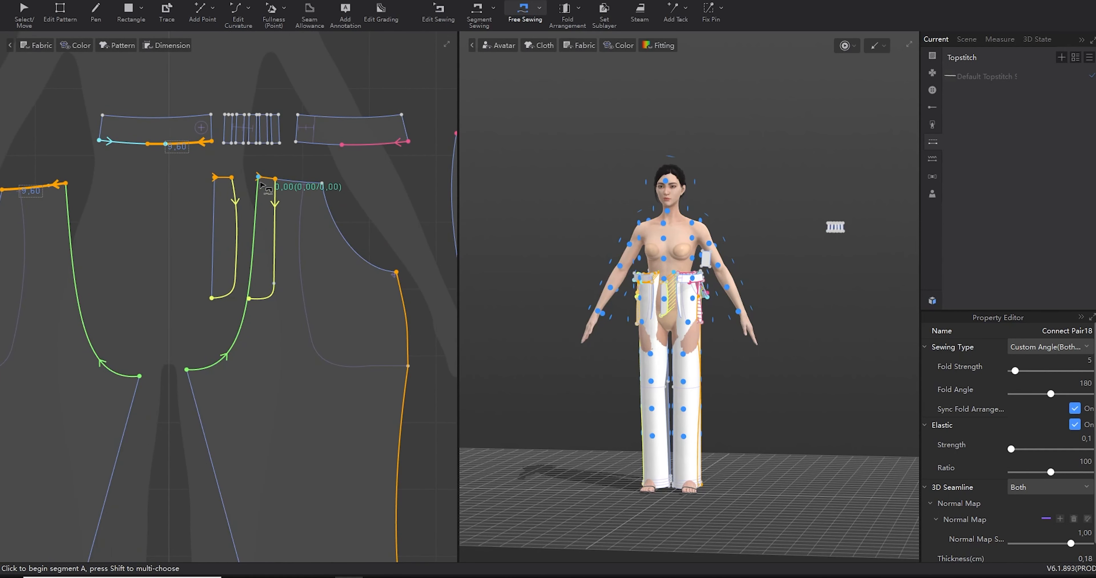
pyautogui.moveTo(351, 173); pyautogui.dragTo(339, 181, button='middle')
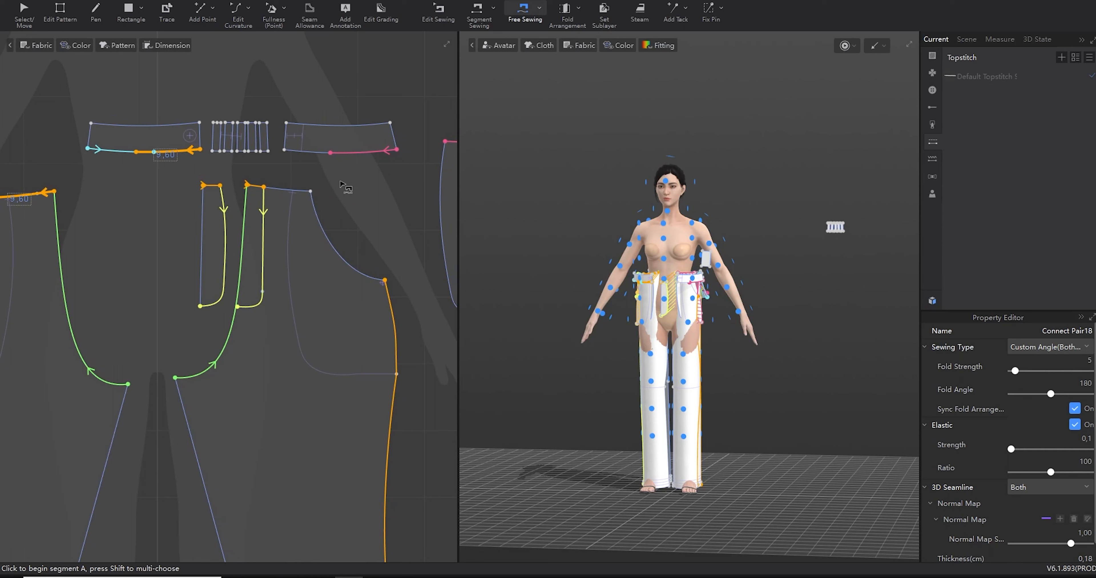
pyautogui.press('b')
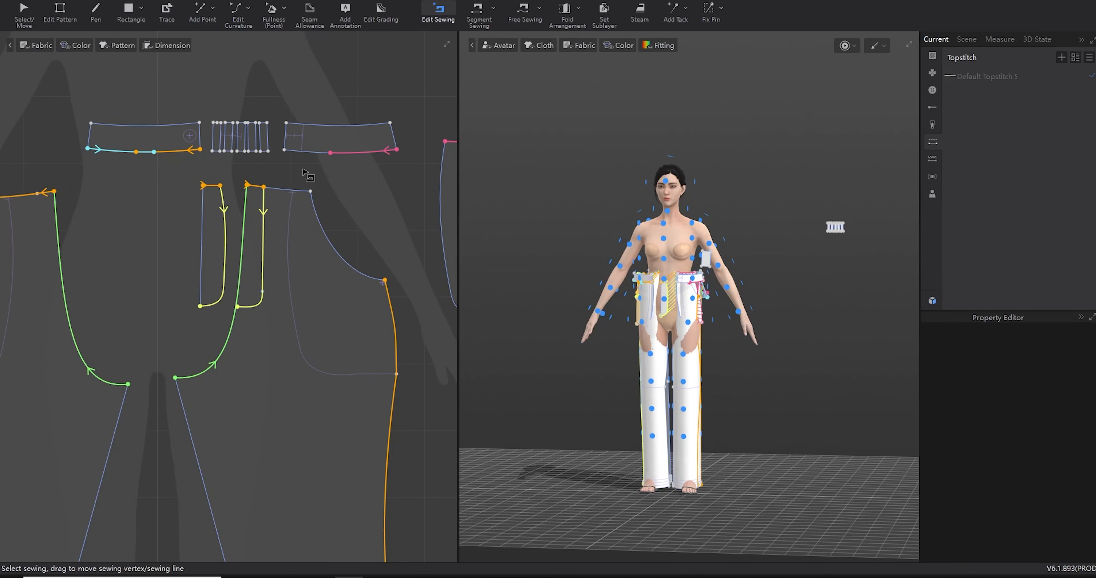
pyautogui.press('m')
pyautogui.click(284, 149)
pyautogui.click(255, 187)
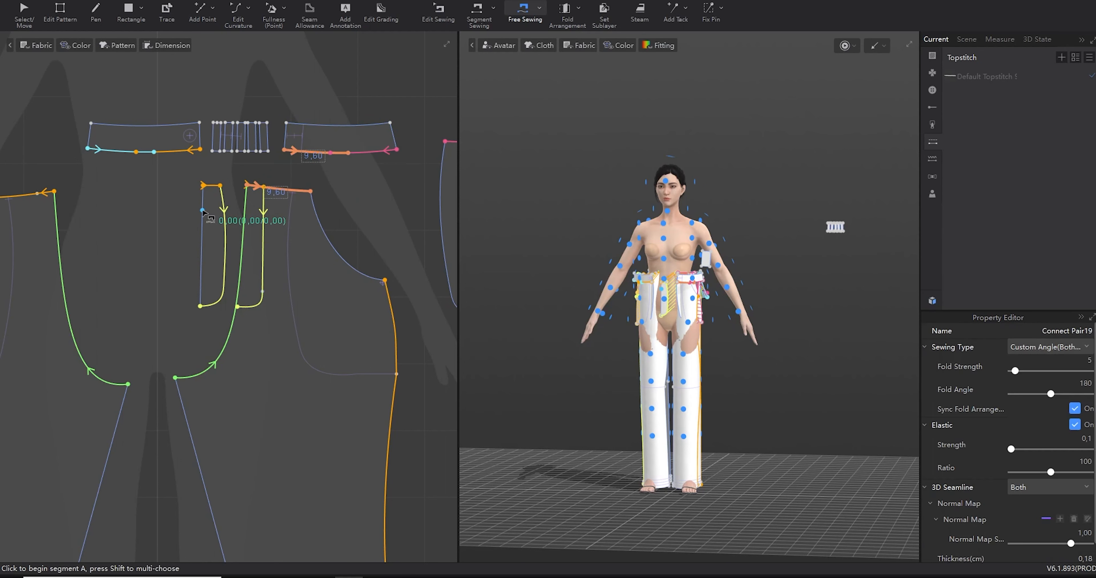
# - Delete the seam between the front waistband and the front panel without the fly
pyautogui.moveTo(201, 208); pyautogui.dragTo(260, 190, button='middle')
pyautogui.press('b')
pyautogui.press('Delete')
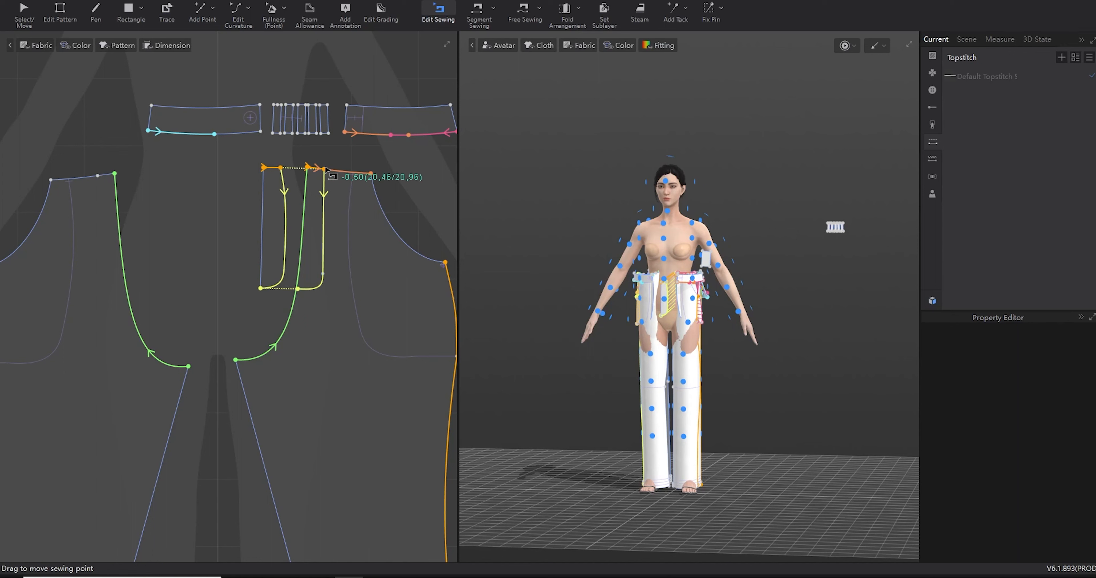
# - M:N-sew the top edge of the front panel without the fly to its front waistband's lower edge
pyautogui.click(493, 9)
pyautogui.click(506, 42)
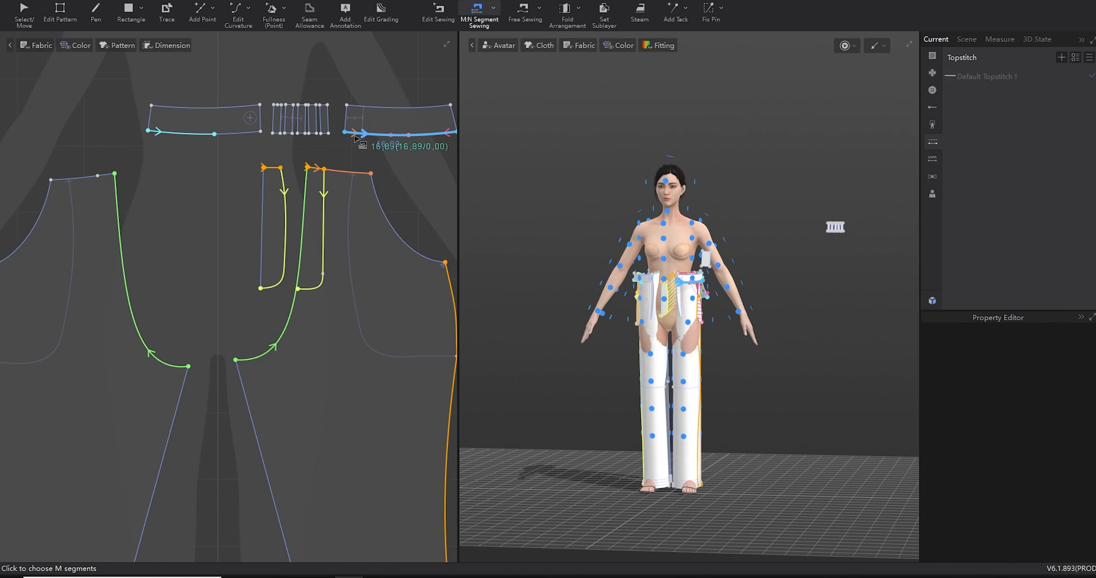
pyautogui.scroll(5, 355, 137)
pyautogui.press('x')
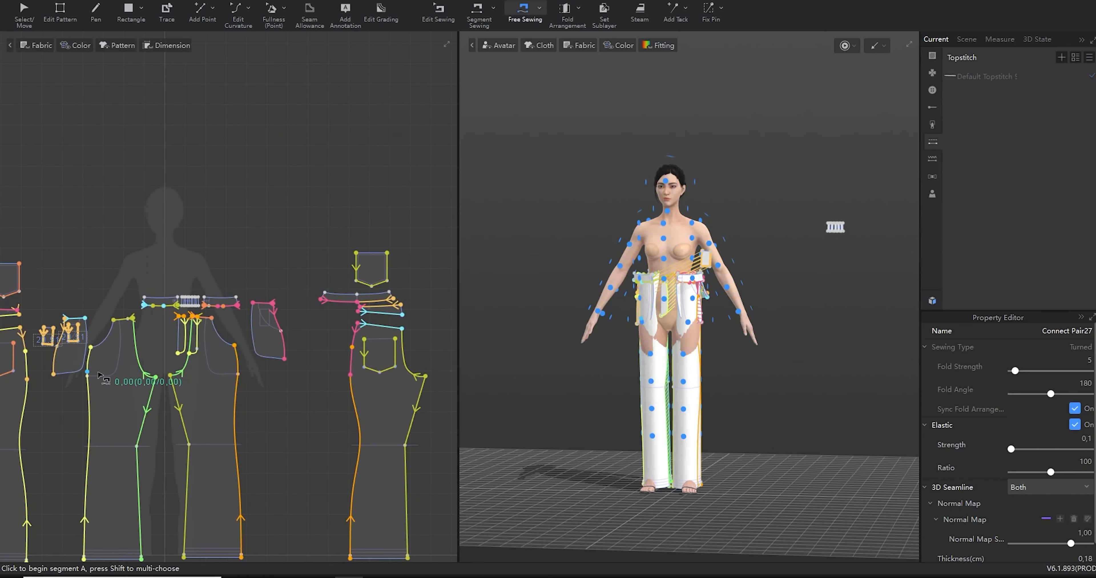
# - Segment-sew both ends of the back waistband to the side ends of the two front waistbands
pyautogui.scroll(3, 184, 300)
pyautogui.press('n')
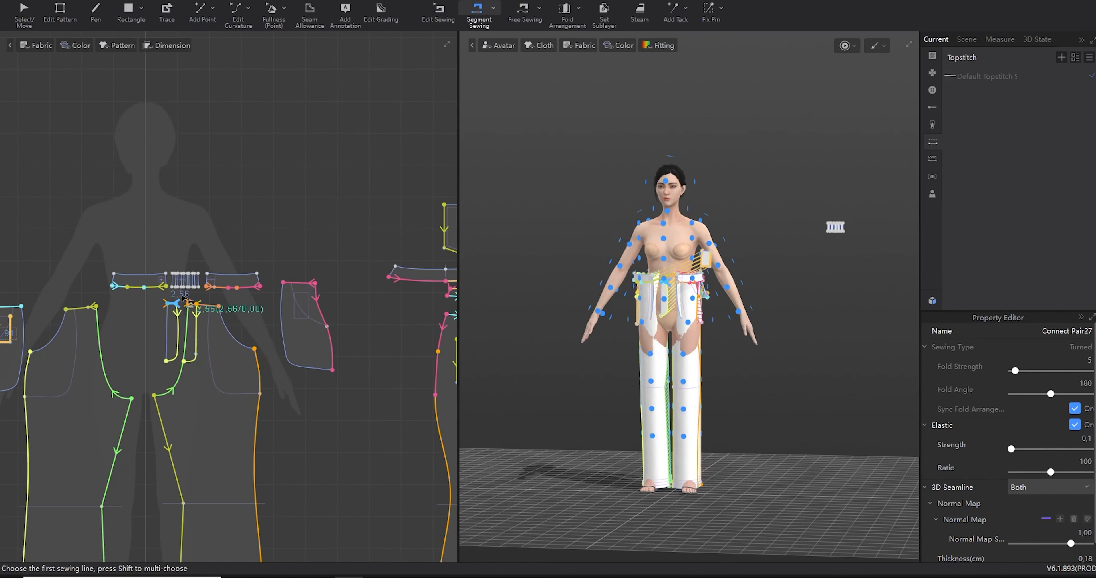
pyautogui.click(384, 274)
pyautogui.scroll(-3, 110, 294)
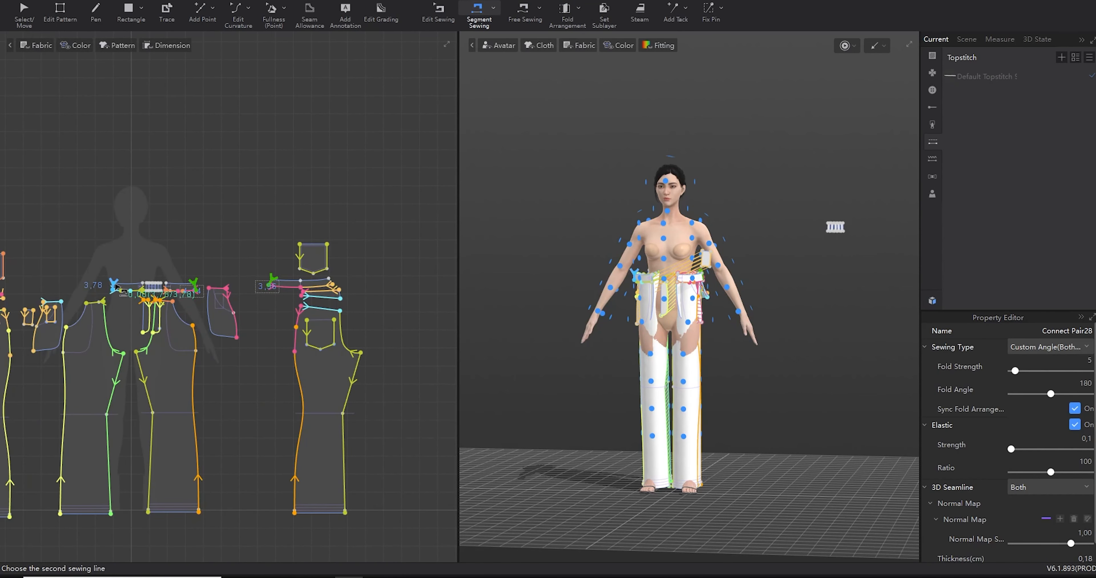
pyautogui.click(334, 296)
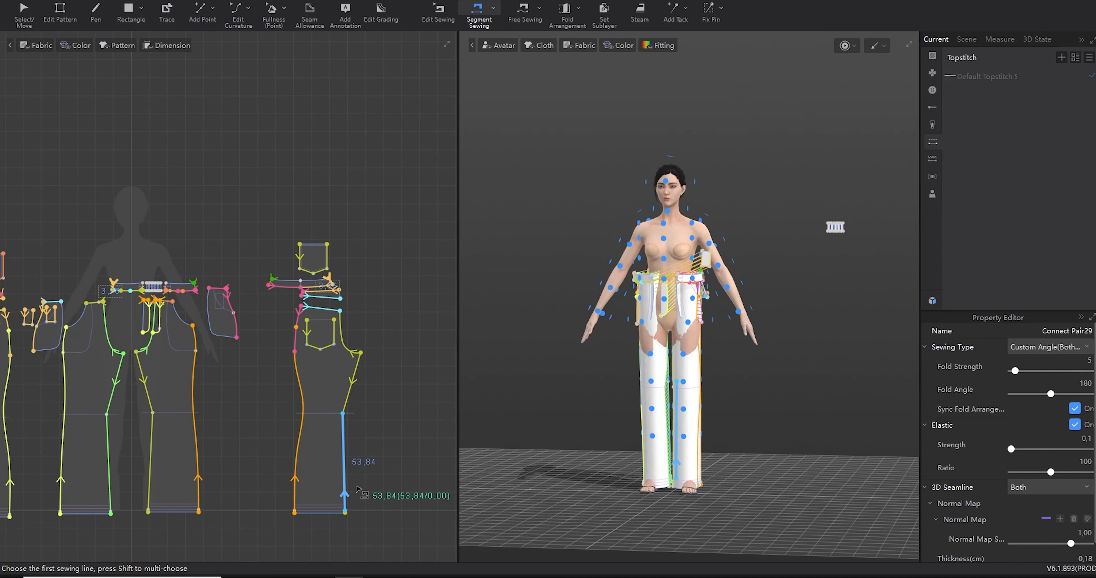
# - Place the coin pocket in 3D against the pocket bag it is sewn to
pyautogui.scroll(5, 141, 311)
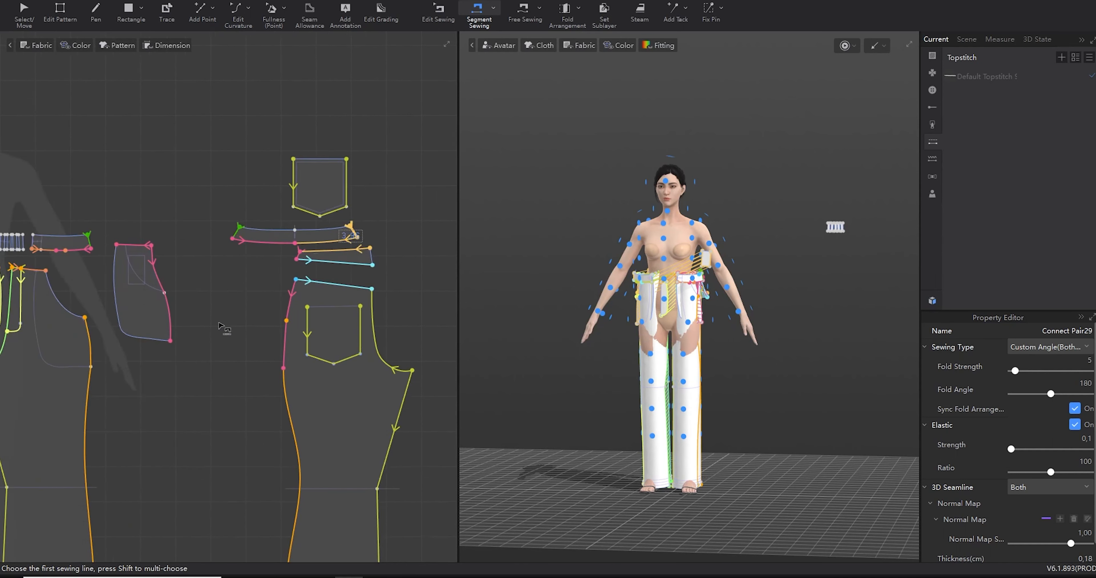
pyautogui.scroll(3, 664, 329)
pyautogui.moveTo(664, 329); pyautogui.dragTo(691, 328, button='right')
pyautogui.press('q')
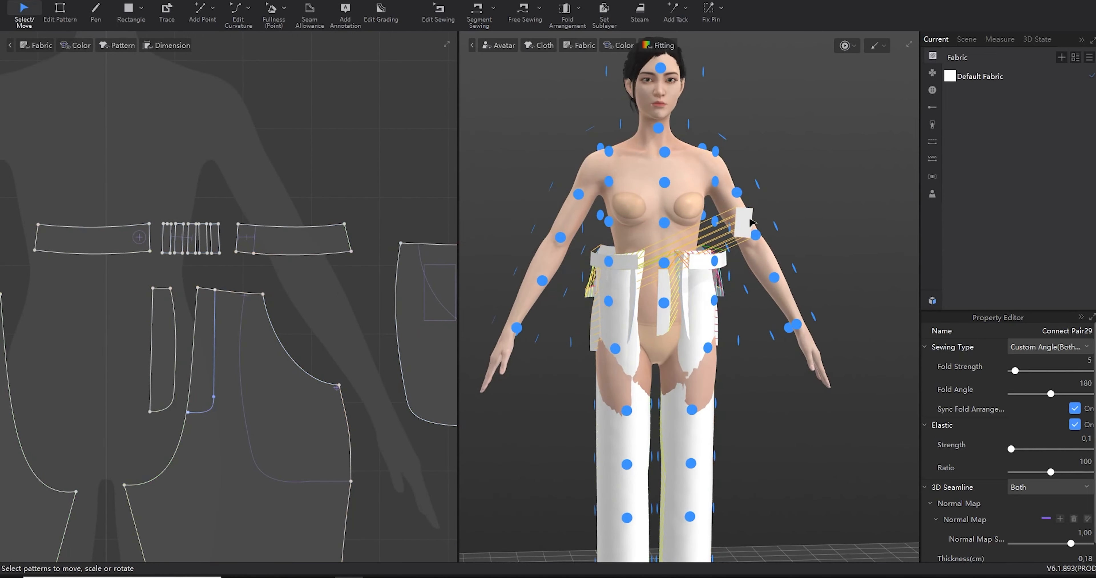
pyautogui.rightClick(749, 220)
pyautogui.click(824, 347)
# - Remove the crossed seams between the back waistband and the yokes, and segment-sew each waistband half to the matching yoke's top edge
pyautogui.moveTo(572, 333); pyautogui.dragTo(402, 342, button='right')
pyautogui.scroll(4, 612, 336)
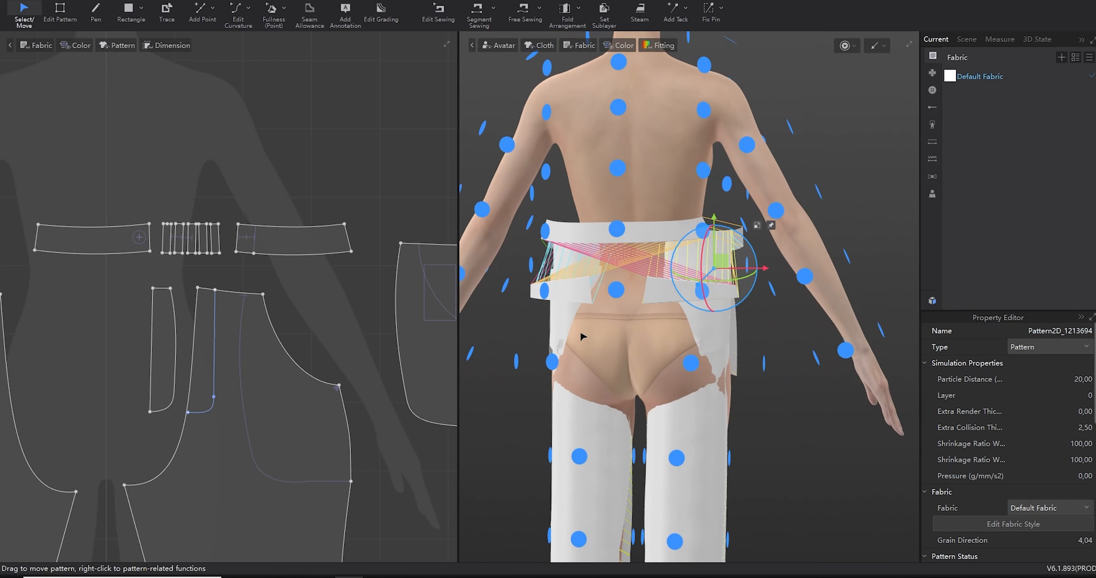
pyautogui.moveTo(579, 45)
pyautogui.moveTo(616, 136); pyautogui.dragTo(639, 291, button='right')
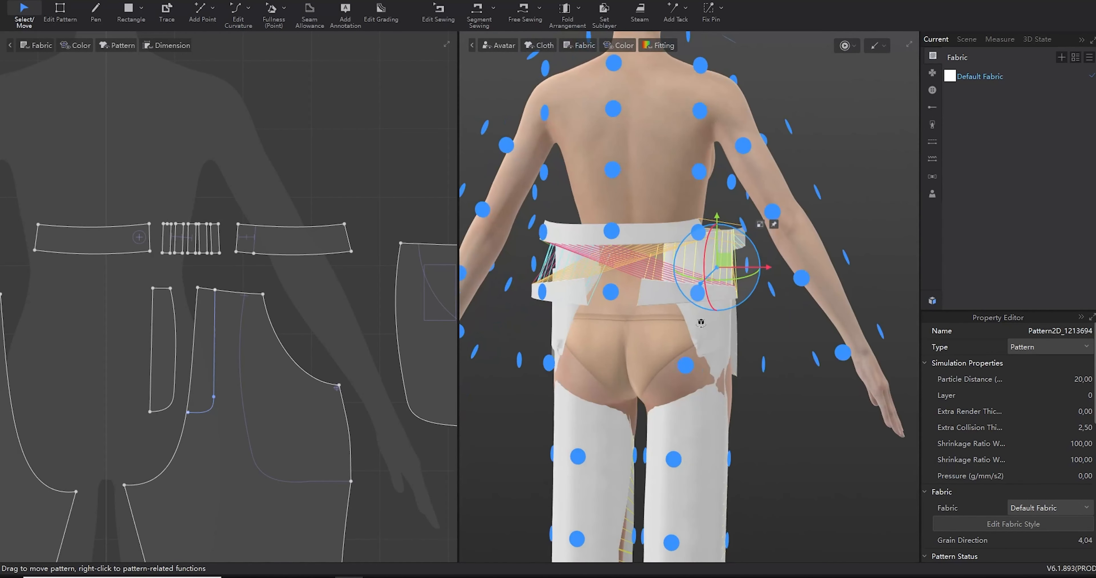
pyautogui.moveTo(653, 376); pyautogui.dragTo(685, 385, button='right')
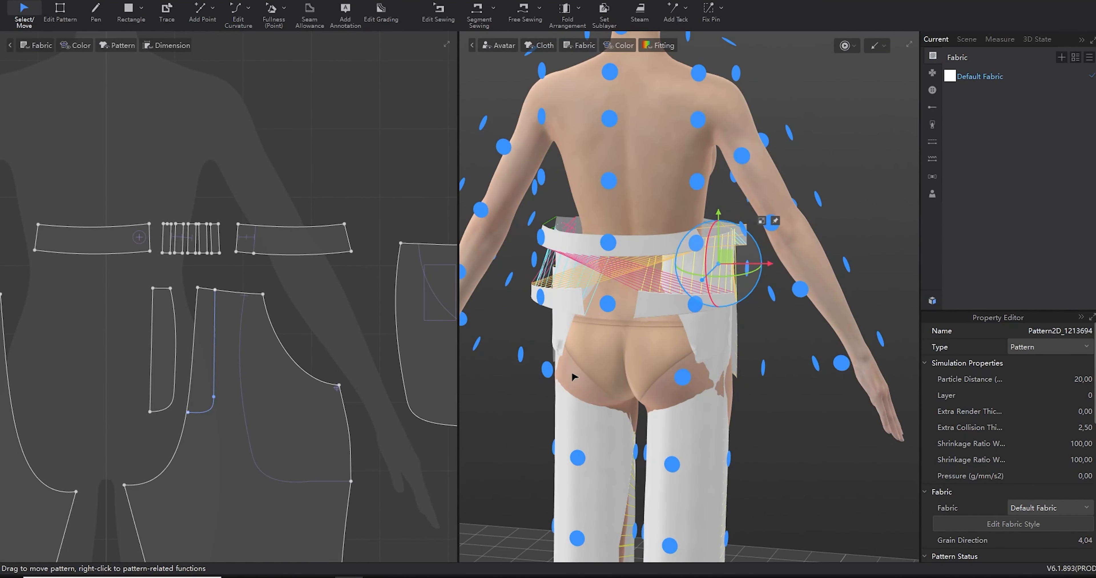
pyautogui.press('b')
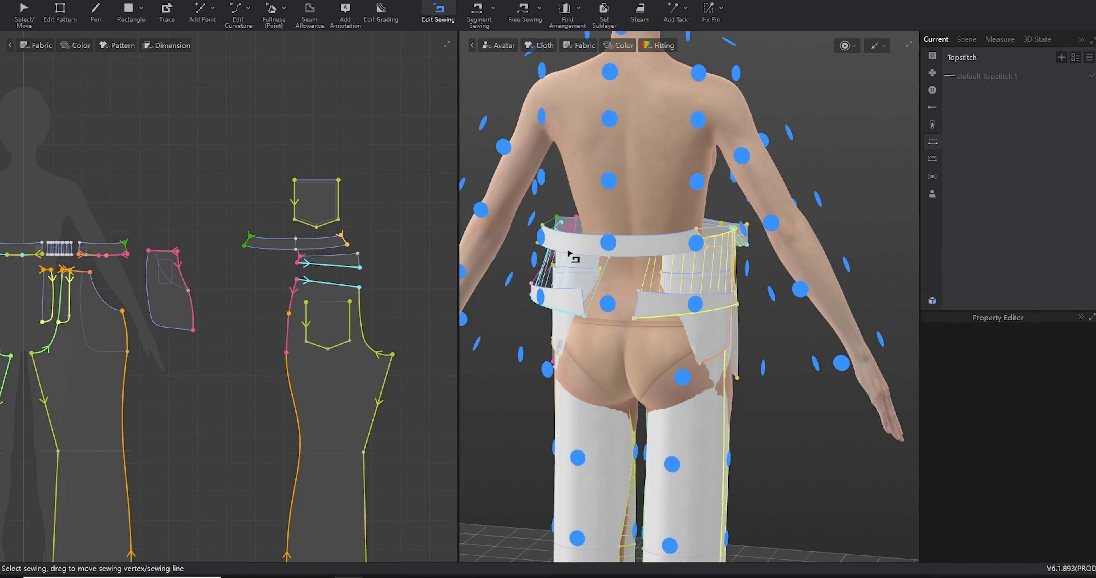
pyautogui.press('n')
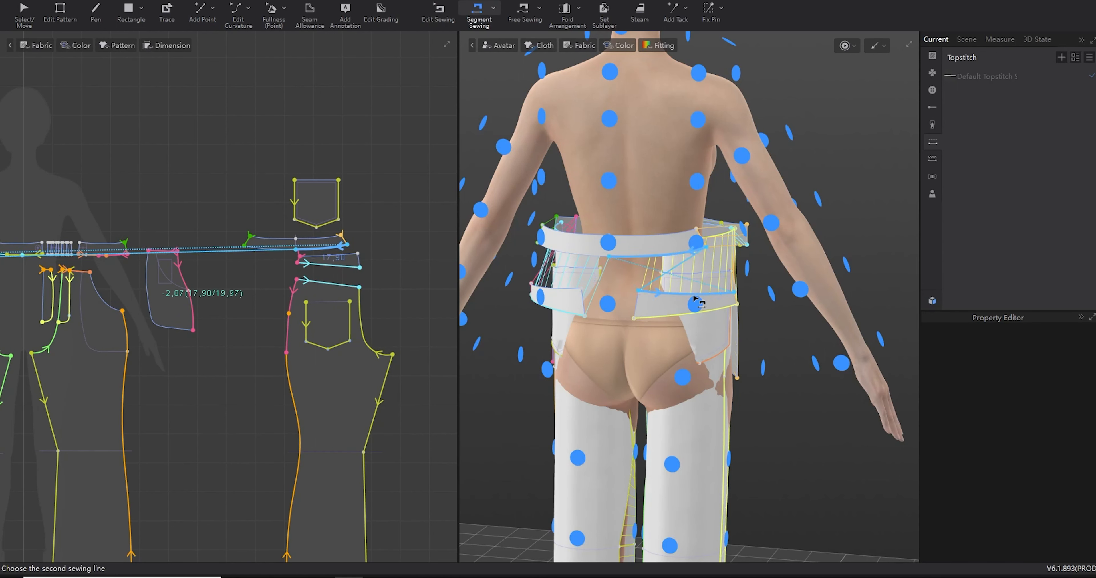
pyautogui.click(731, 293)
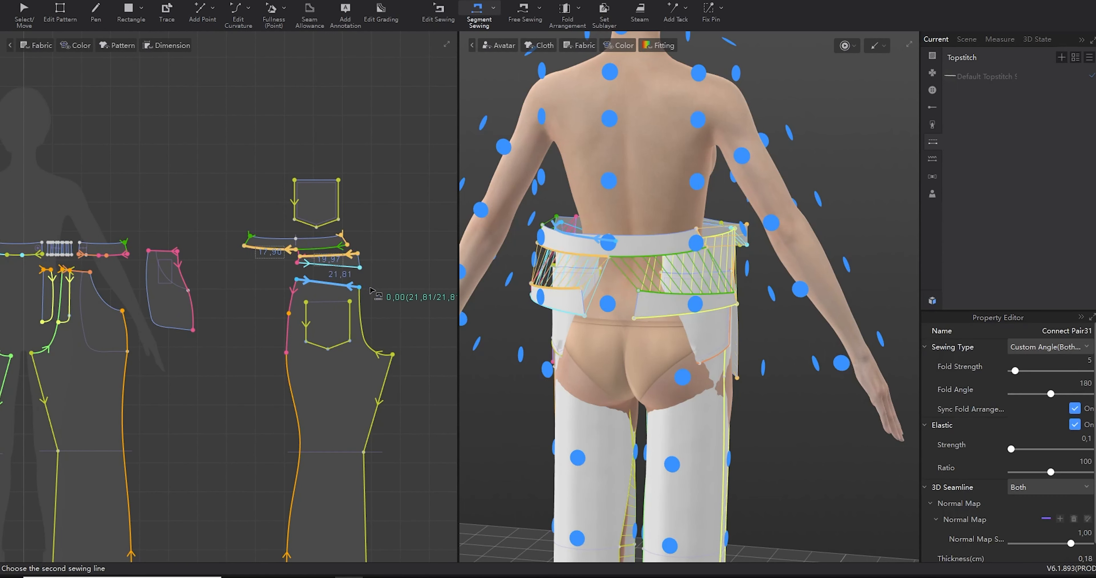
# - Simulate the sewn jeans so that all pieces drape on the avatar
pyautogui.press('a')
pyautogui.press('space')
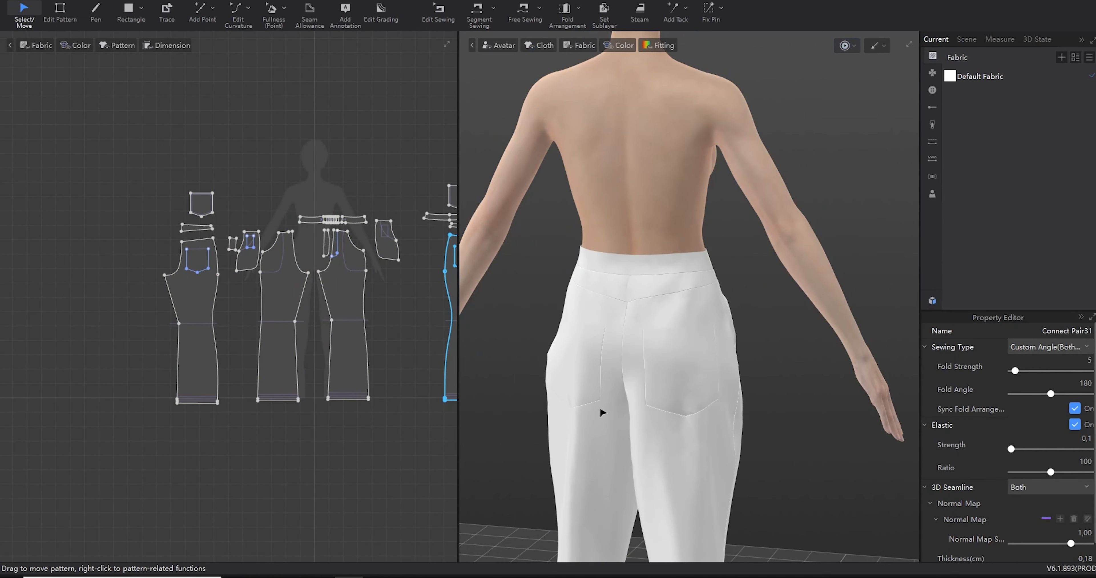
pyautogui.moveTo(602, 413)
pyautogui.mouseDown(button='right')
pyautogui.moveTo(785, 407)
pyautogui.moveTo(604, 398)
pyautogui.mouseUp(button='right')
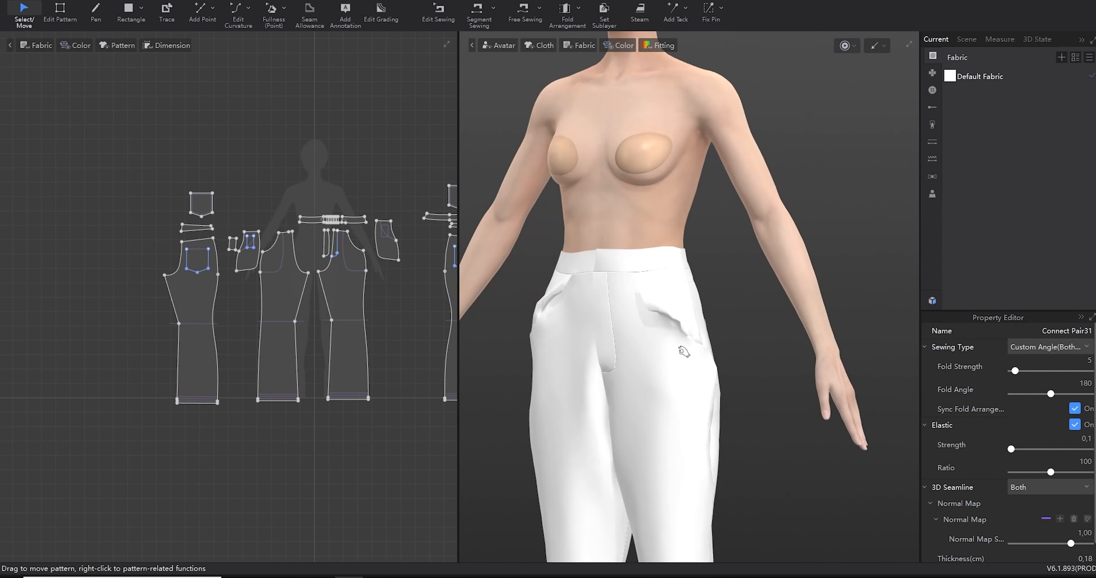
# - Strengthen both front pocket bags
pyautogui.click(668, 319)
pyautogui.keyDown('shift'); pyautogui.click(558, 291); pyautogui.keyUp('shift')
pyautogui.press('space')
pyautogui.hotkey('ctrl', 'h')
# - Pull the fabric around the front pocket openings smooth while simulating
pyautogui.moveTo(651, 330)
pyautogui.mouseDown()
pyautogui.moveTo(670, 340)
pyautogui.moveTo(659, 346)
pyautogui.mouseUp()
pyautogui.moveTo(583, 374); pyautogui.dragTo(663, 374, button='right')
pyautogui.moveTo(655, 344); pyautogui.dragTo(741, 356)
pyautogui.moveTo(606, 335); pyautogui.dragTo(592, 342)
pyautogui.press('space')
# - Set the layer of both front panels and the fly piece to 1
pyautogui.moveTo(681, 357); pyautogui.dragTo(613, 357, button='right')
pyautogui.moveTo(613, 357); pyautogui.dragTo(610, 244, button='middle')
pyautogui.click(615, 269)
pyautogui.keyDown('shift'); pyautogui.click(729, 320); pyautogui.keyUp('shift')
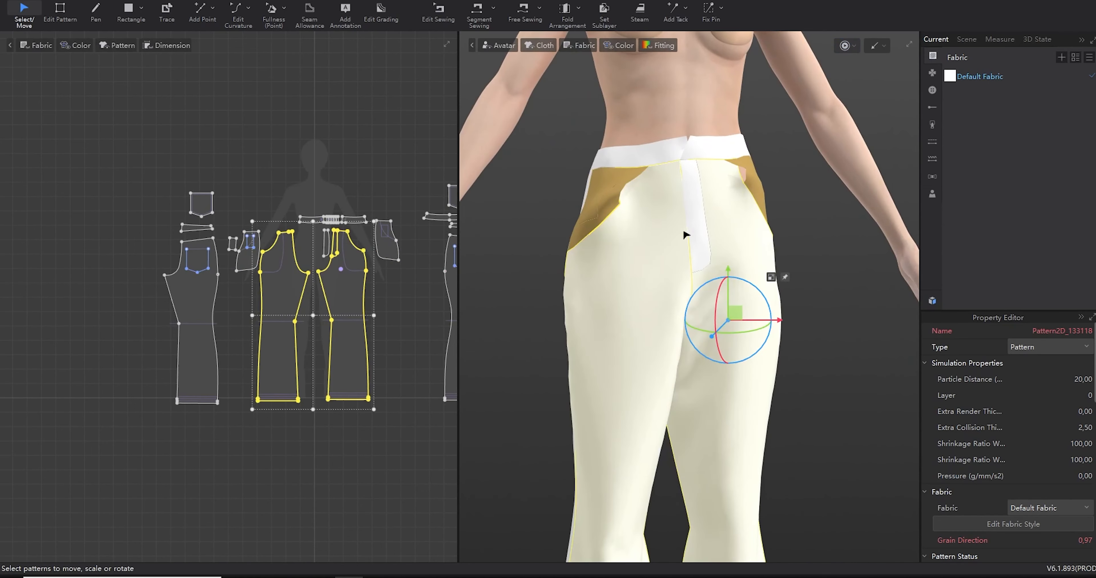
pyautogui.keyDown('shift'); pyautogui.click(704, 242); pyautogui.keyUp('shift')
pyautogui.click(1044, 397)
pyautogui.write('1')
pyautogui.press('Return')
# - Simulate with the new layer and pull the pocket area at the avatar's right hip into place
pyautogui.press('space')
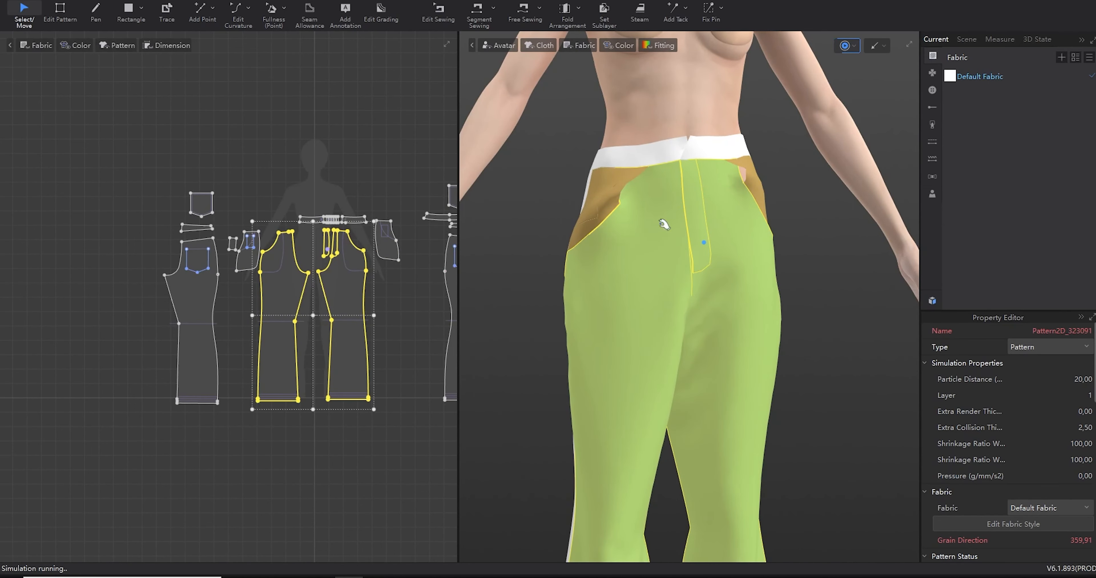
pyautogui.moveTo(610, 159); pyautogui.dragTo(611, 92)
pyautogui.moveTo(611, 187); pyautogui.dragTo(643, 189)
pyautogui.press('space')
# - Simulate again and pull the pocket bags smooth behind the front pocket openings on both sides
pyautogui.moveTo(710, 293); pyautogui.dragTo(676, 293, button='right')
pyautogui.click(765, 173)
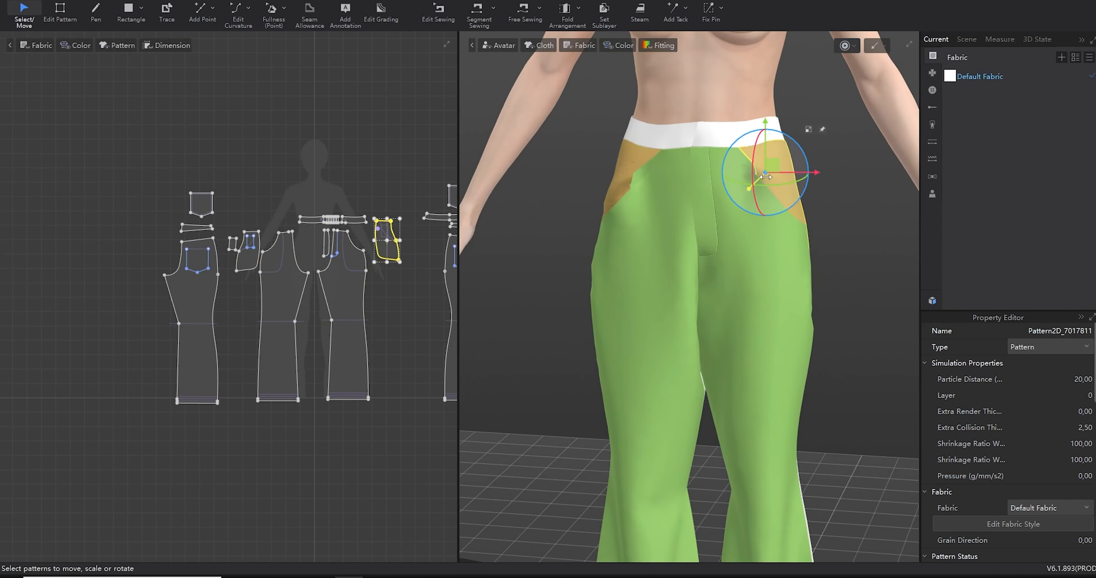
pyautogui.click(630, 189)
pyautogui.press('space')
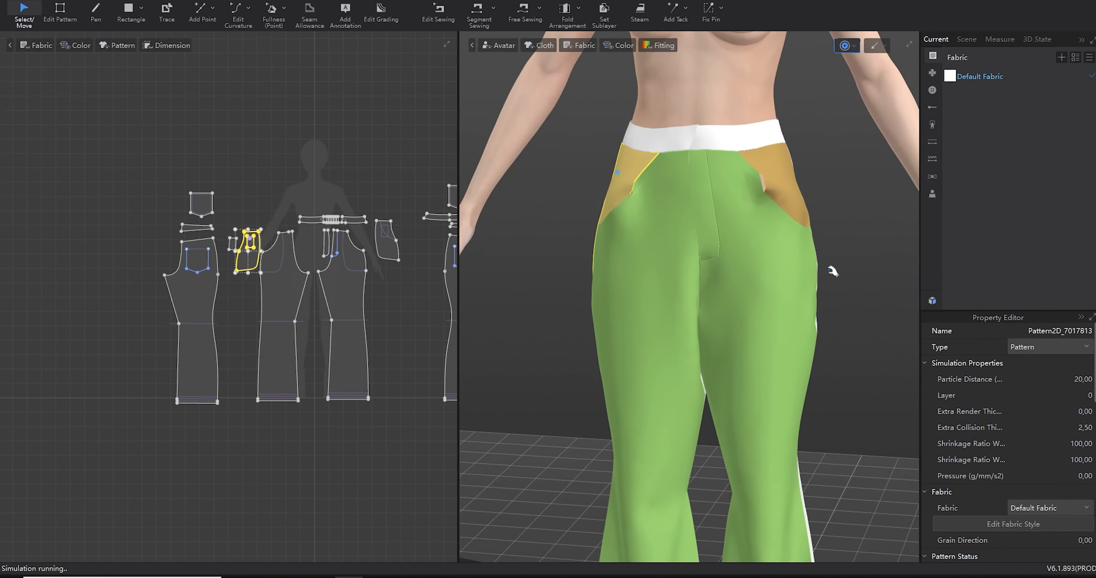
pyautogui.press('space')
pyautogui.click(778, 174)
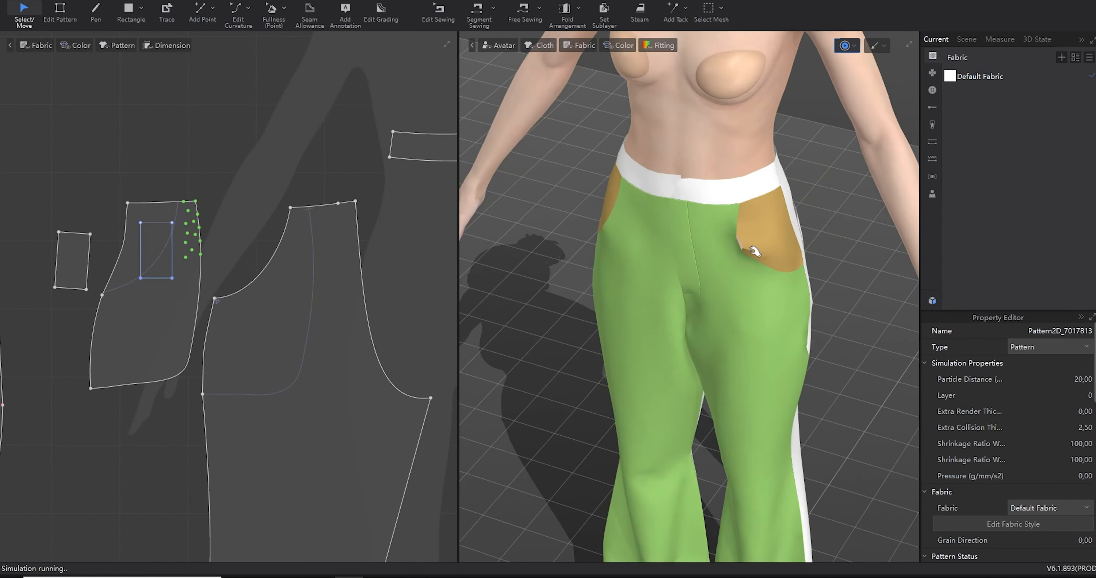
pyautogui.moveTo(755, 250); pyautogui.dragTo(754, 253)
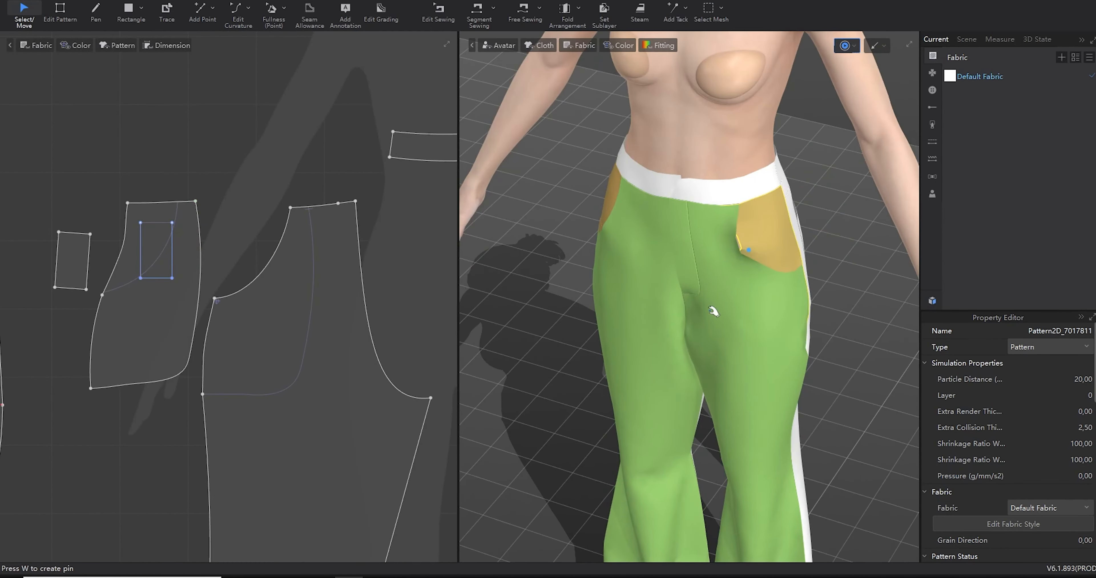
pyautogui.moveTo(712, 310); pyautogui.dragTo(657, 291, button='right')
pyautogui.moveTo(747, 250); pyautogui.dragTo(775, 269)
pyautogui.press('space')
pyautogui.moveTo(718, 331); pyautogui.dragTo(786, 337, button='right')
# - Move the denim texture on the avatar's left back panel so that it fits the panel outline
pyautogui.press('w')
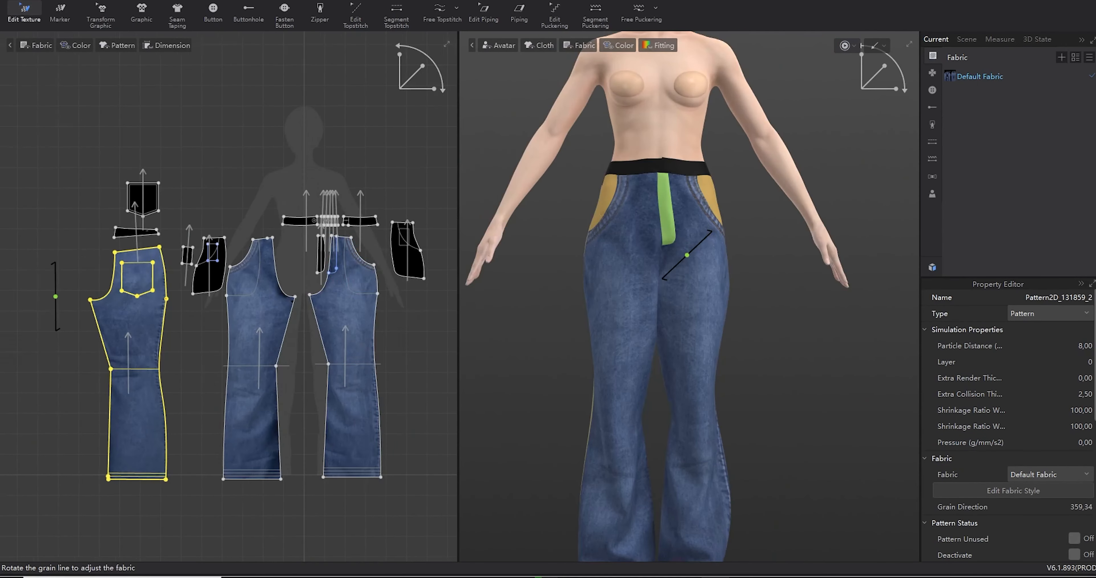
pyautogui.scroll(5, 224, 292)
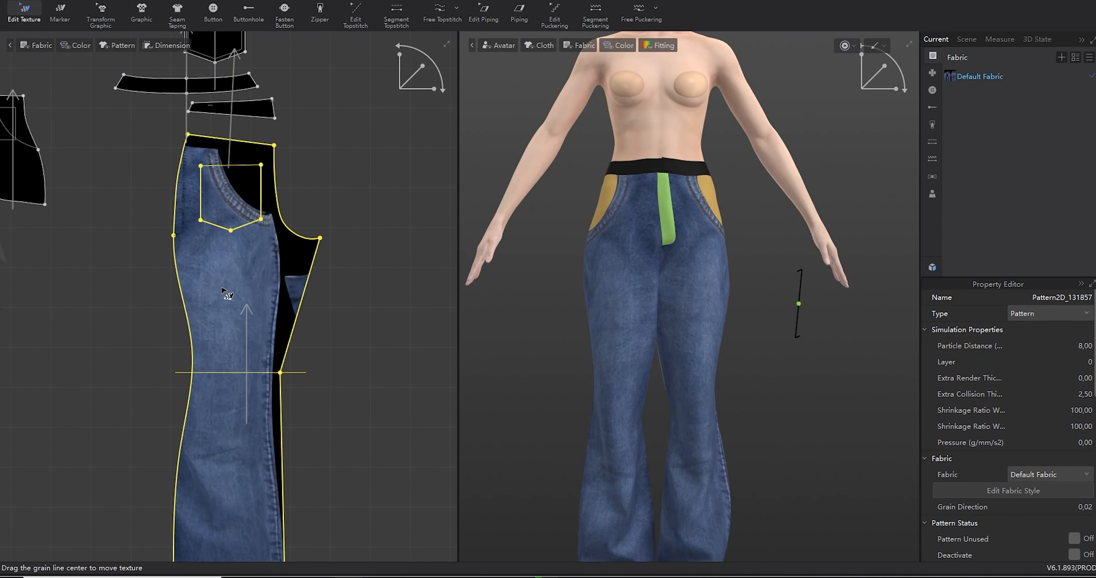
pyautogui.moveTo(224, 292)
pyautogui.mouseDown()
pyautogui.moveTo(262, 283)
pyautogui.moveTo(187, 272)
pyautogui.moveTo(221, 296)
pyautogui.mouseUp()
pyautogui.scroll(-3, 230, 310)
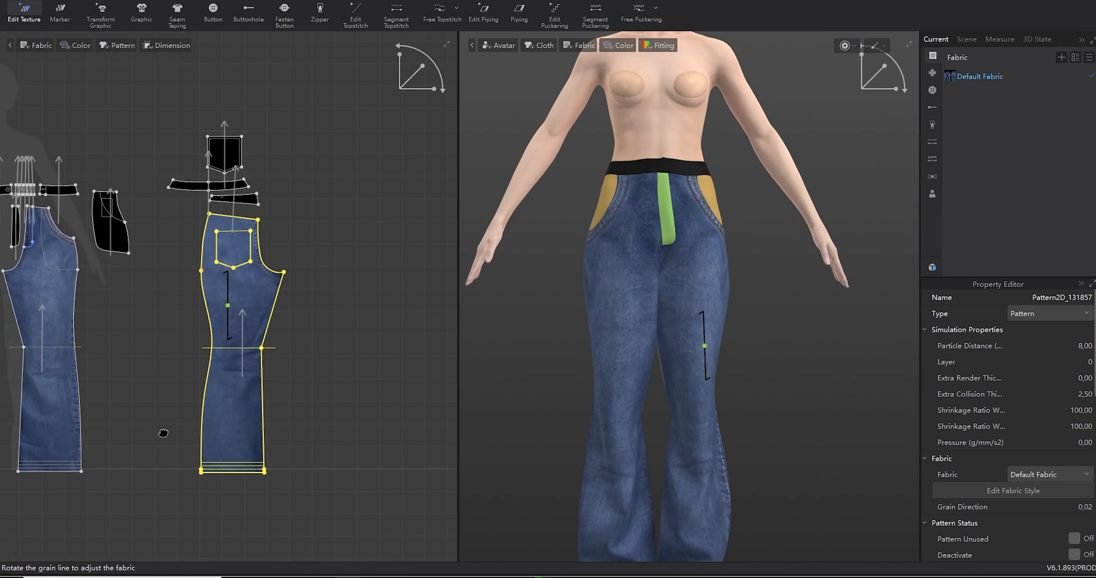
# - Move the denim texture on the front panel without the fly to fit its outline and rotate its grain direction to about 358.4
pyautogui.moveTo(162, 433); pyautogui.dragTo(298, 415, button='right')
pyautogui.scroll(2, 110, 342)
pyautogui.click(117, 340)
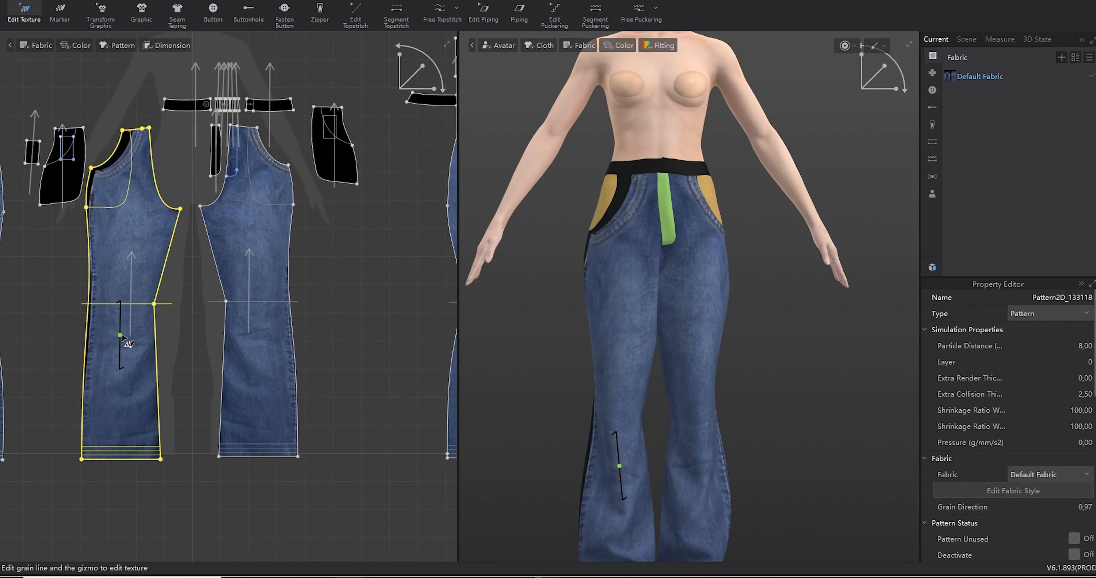
pyautogui.moveTo(119, 301); pyautogui.dragTo(112, 293)
pyautogui.moveTo(117, 331); pyautogui.dragTo(123, 278)
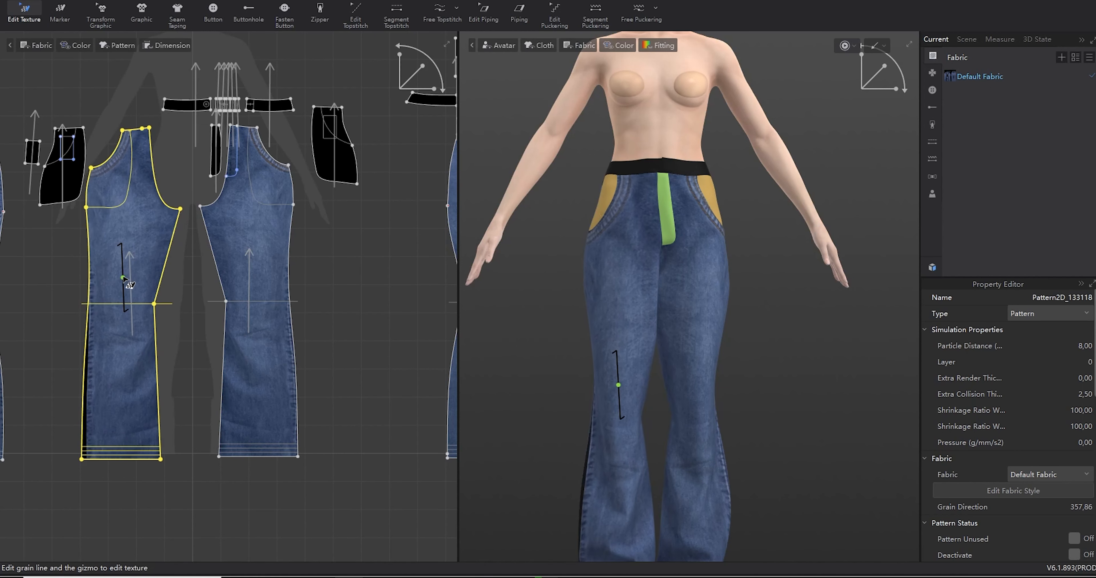
pyautogui.scroll(3, 105, 387)
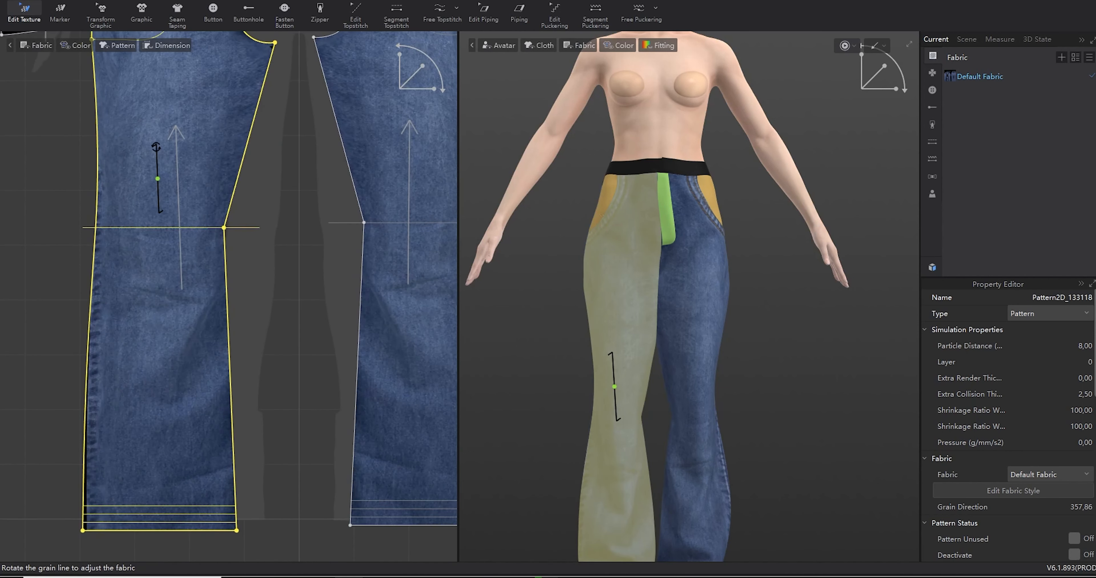
pyautogui.moveTo(155, 142); pyautogui.dragTo(154, 143)
pyautogui.scroll(-4, 147, 470)
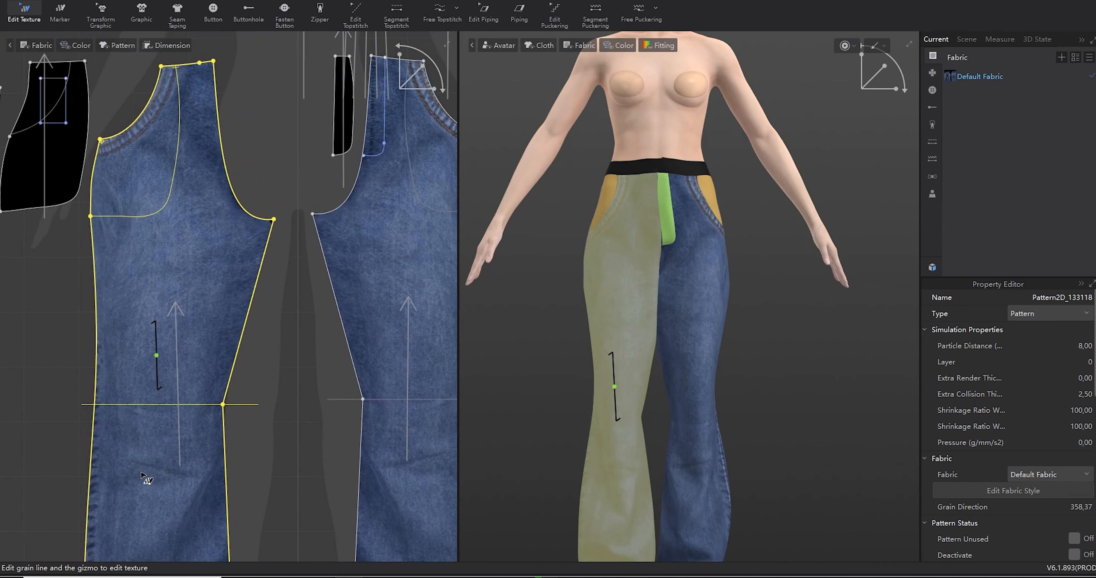
# - Shift the denim texture slightly on the front panel with the fly
pyautogui.scroll(3, 203, 498)
pyautogui.click(292, 446)
pyautogui.moveTo(293, 446); pyautogui.dragTo(294, 449)
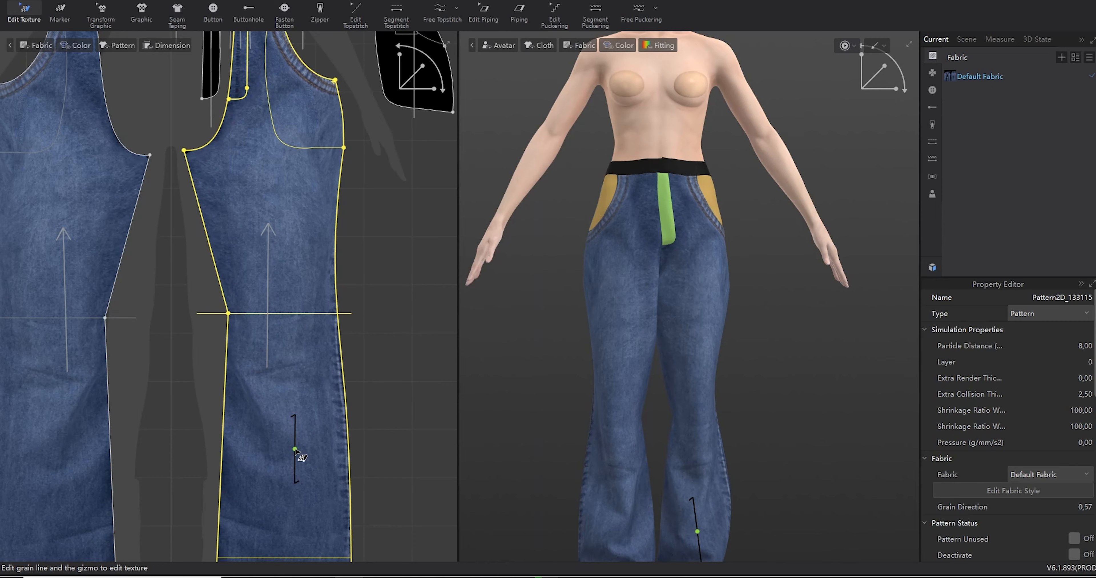
# - Reposition the denim texture on the avatar's right back panel towards its side seam
pyautogui.scroll(-3, 295, 450)
pyautogui.click(141, 382)
pyautogui.scroll(3, 141, 383)
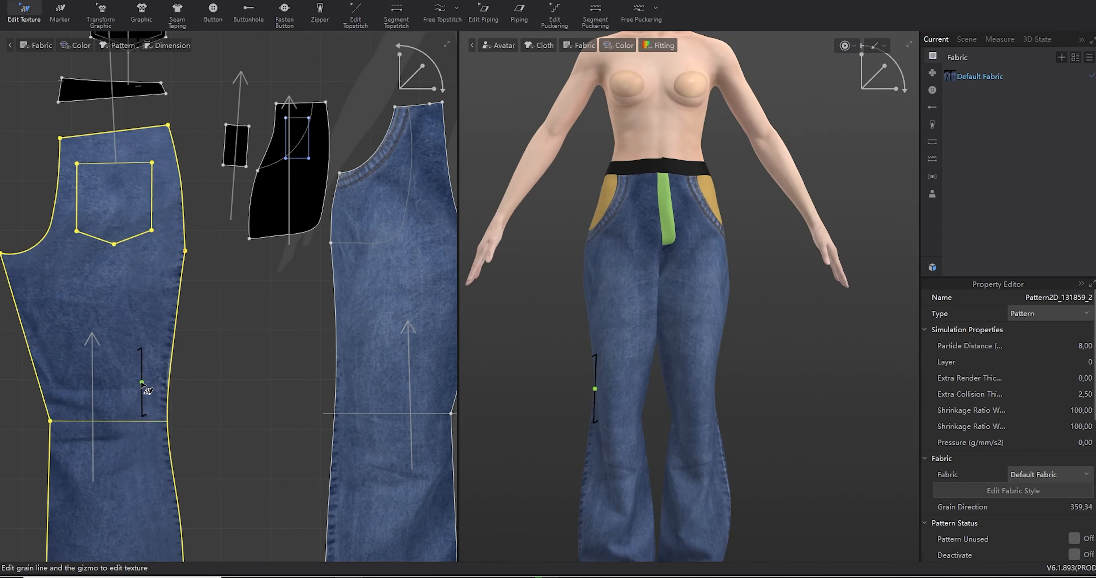
pyautogui.moveTo(142, 383); pyautogui.dragTo(168, 400)
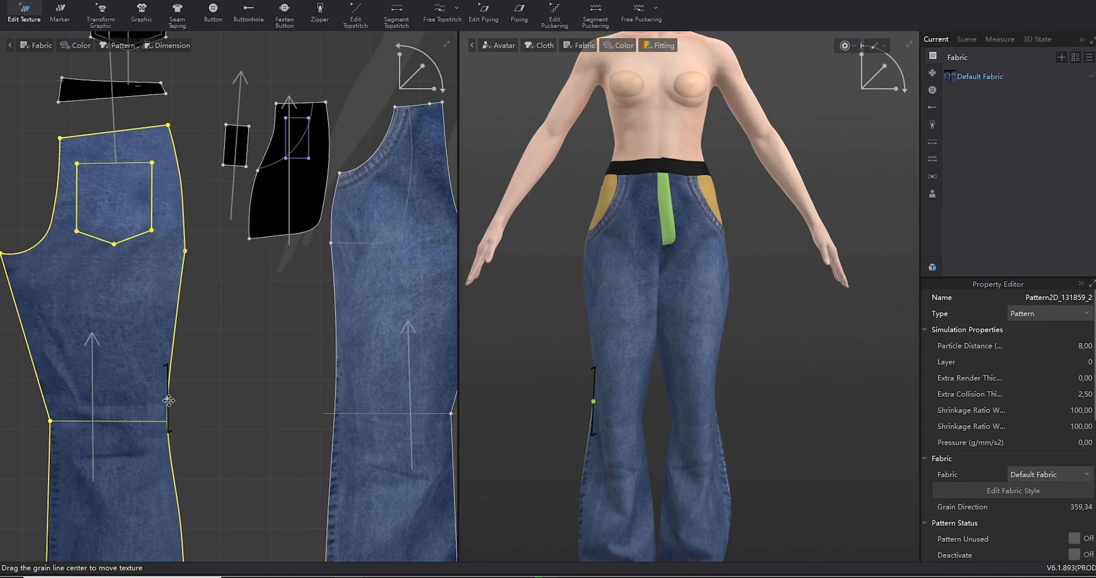
# - Scale the denim texture slightly with the gizmo and select the front panel with the fly for realignment
pyautogui.scroll(-3, 167, 406)
pyautogui.moveTo(422, 66); pyautogui.dragTo(417, 70)
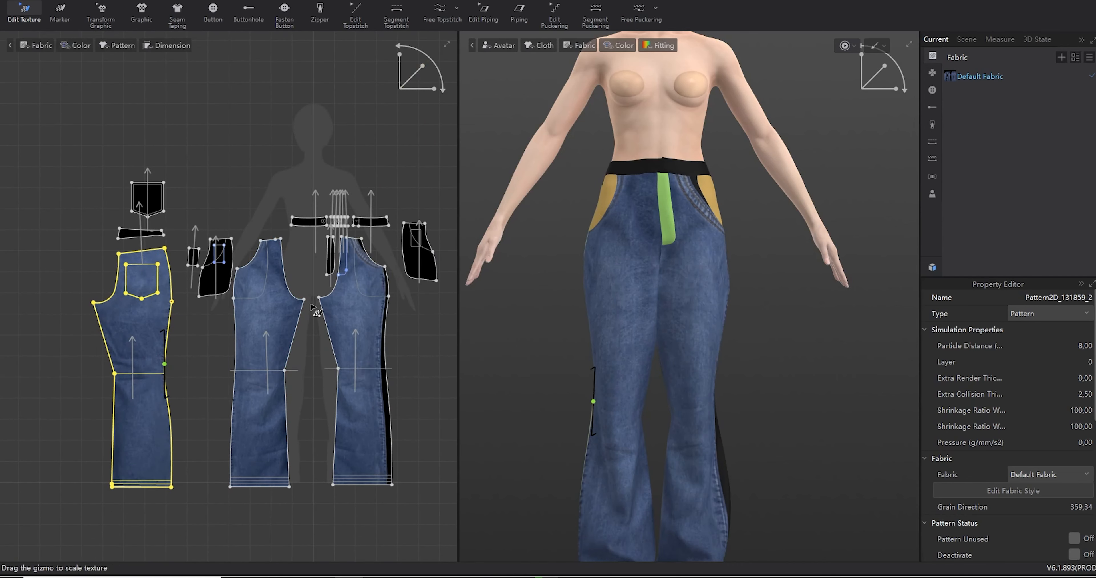
pyautogui.click(321, 312)
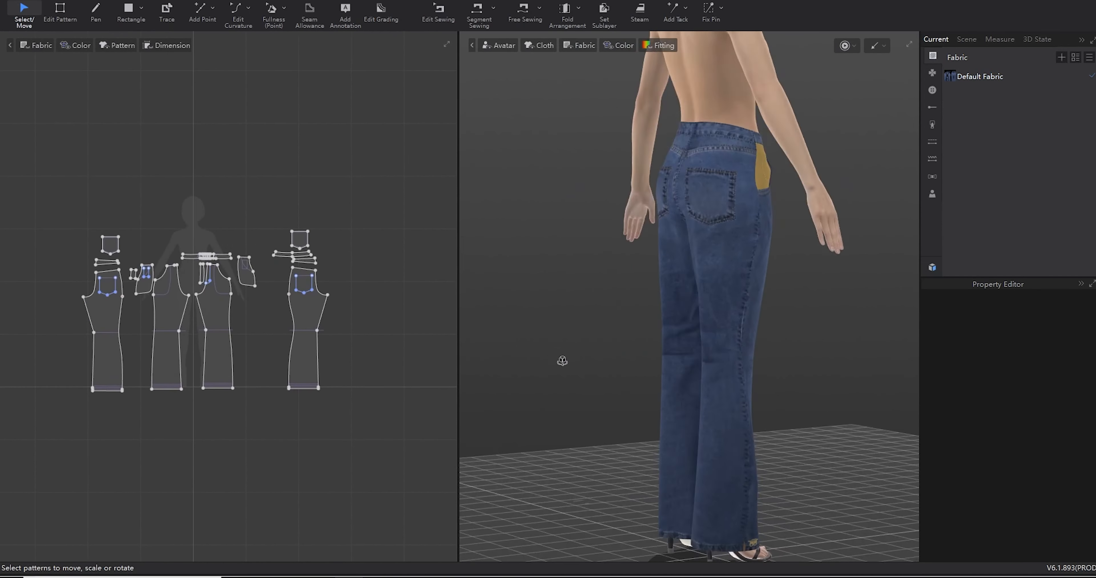
# - Select all pattern pieces and set their extra render thickness to 2
pyautogui.moveTo(562, 360); pyautogui.dragTo(859, 374, button='right')
pyautogui.scroll(4, 259, 315)
pyautogui.scroll(-2, 18, 149)
pyautogui.moveTo(14, 145); pyautogui.dragTo(422, 461)
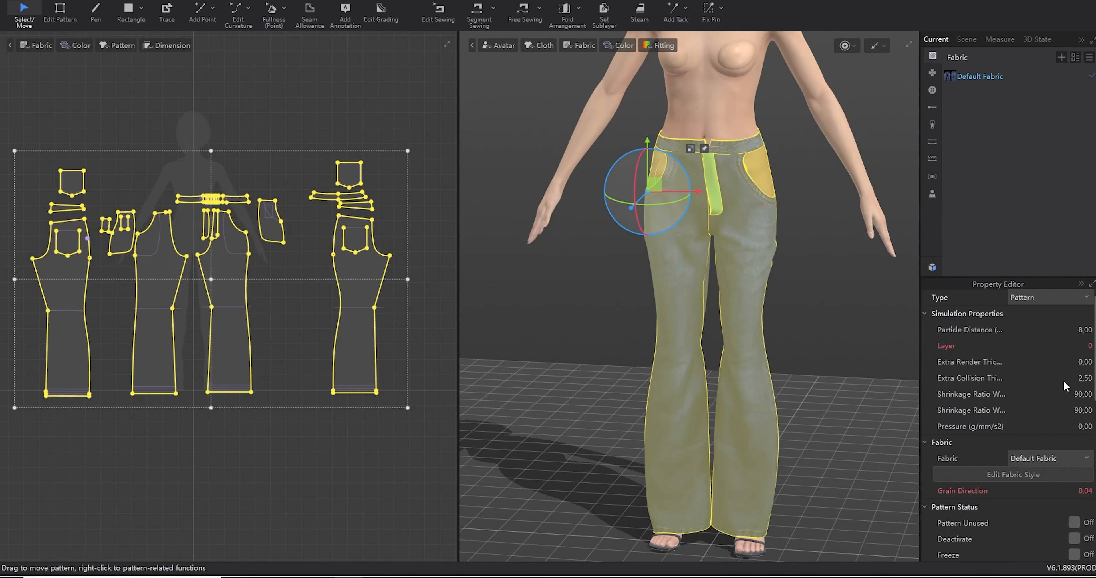
pyautogui.write('2')
pyautogui.press('Return')
pyautogui.scroll(5, 511, 272)
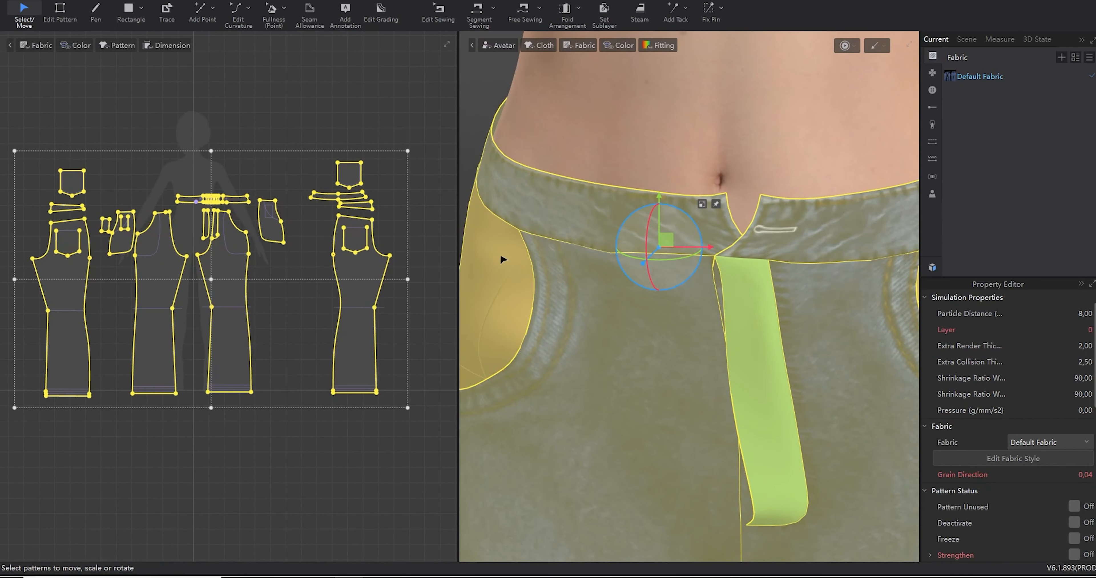
# - Change how the fabric is displayed on the 3D garment and clear the pattern selection
pyautogui.click(579, 45)
pyautogui.click(585, 111)
pyautogui.click(543, 163)
pyautogui.scroll(-3, 521, 250)
pyautogui.moveTo(625, 312); pyautogui.dragTo(612, 334, button='right')
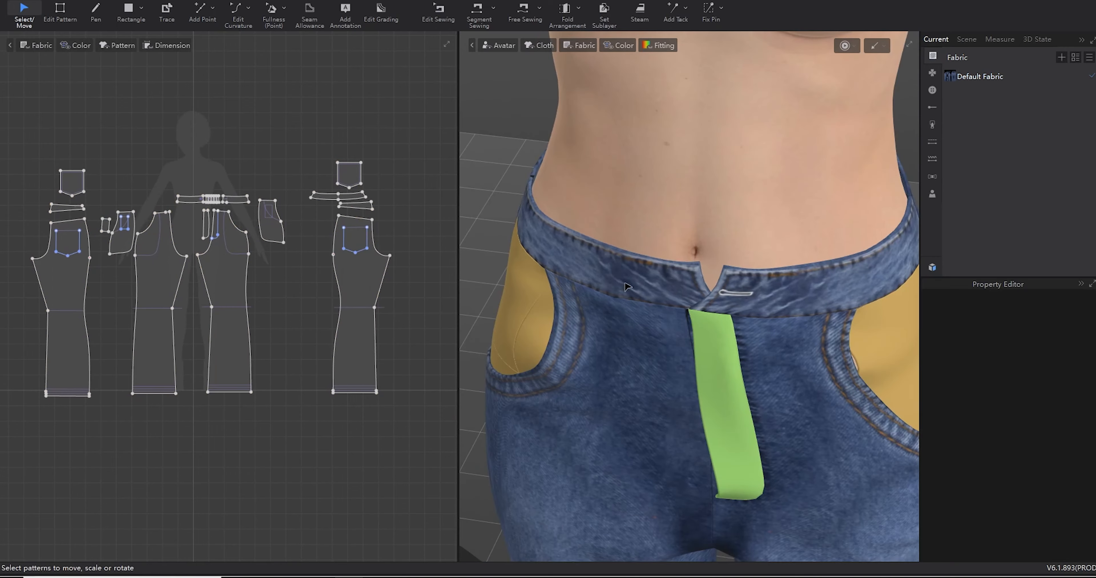
# - Turn on Double Sided for the curved side geometry of the two front waistband pieces
pyautogui.click(608, 279)
pyautogui.keyDown('shift'); pyautogui.click(781, 286); pyautogui.keyUp('shift')
pyautogui.scroll(-4, 1058, 306)
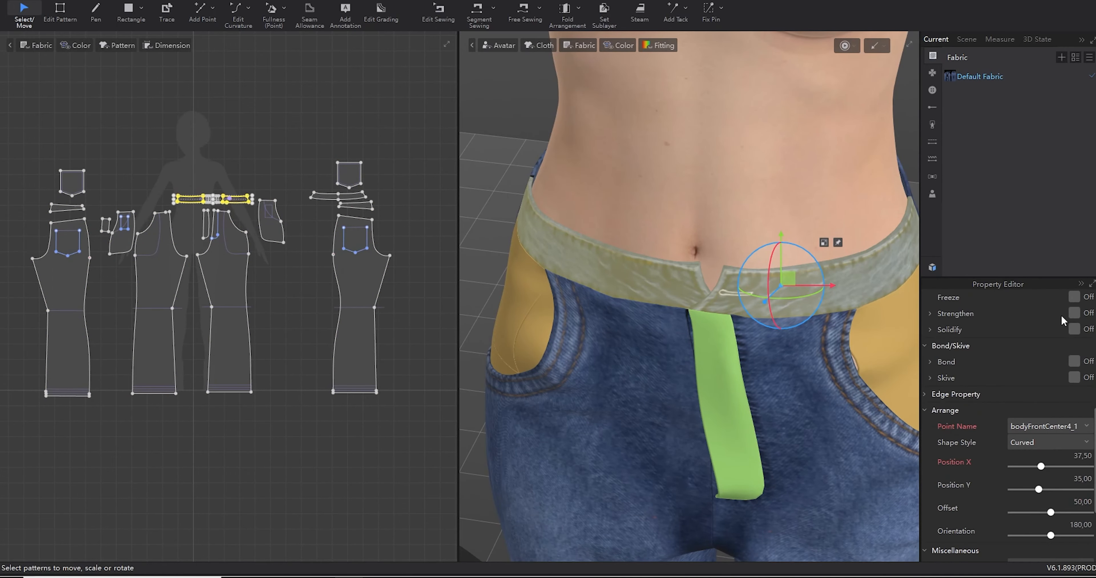
pyautogui.scroll(5, 1061, 314)
pyautogui.scroll(-4, 950, 456)
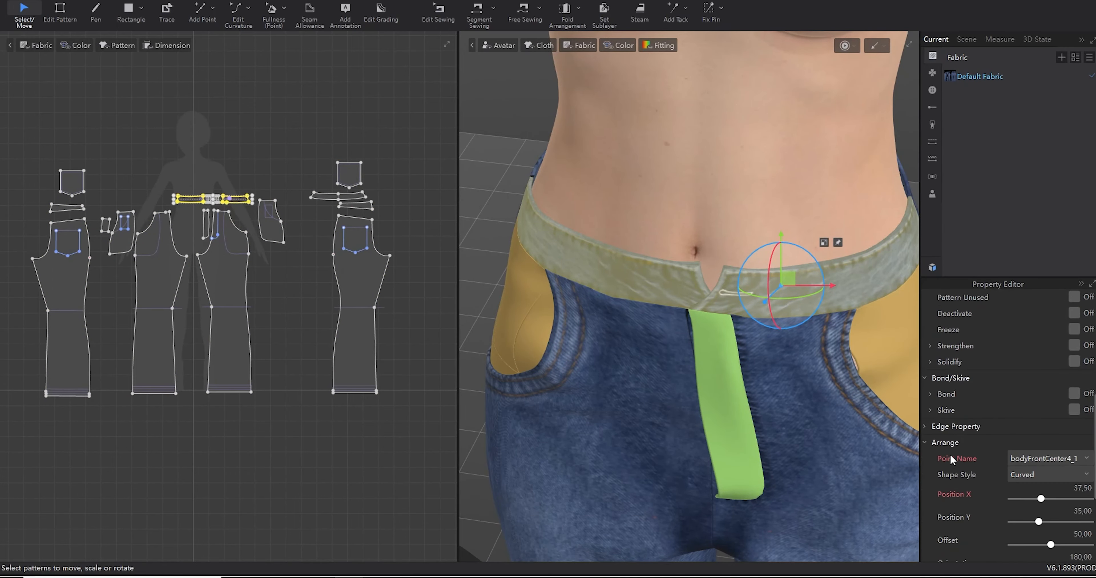
pyautogui.scroll(1, 1077, 476)
pyautogui.click(1077, 475)
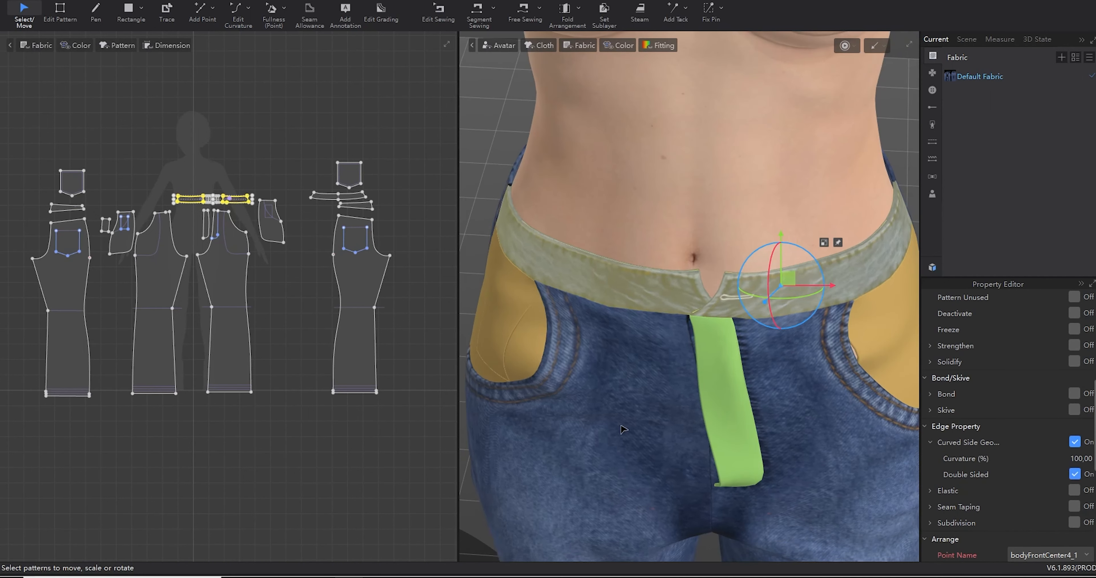
# - Turn on Double Sided for the curved side geometry of both front leg panels
pyautogui.click(594, 481)
pyautogui.moveTo(596, 481); pyautogui.dragTo(664, 480, button='right')
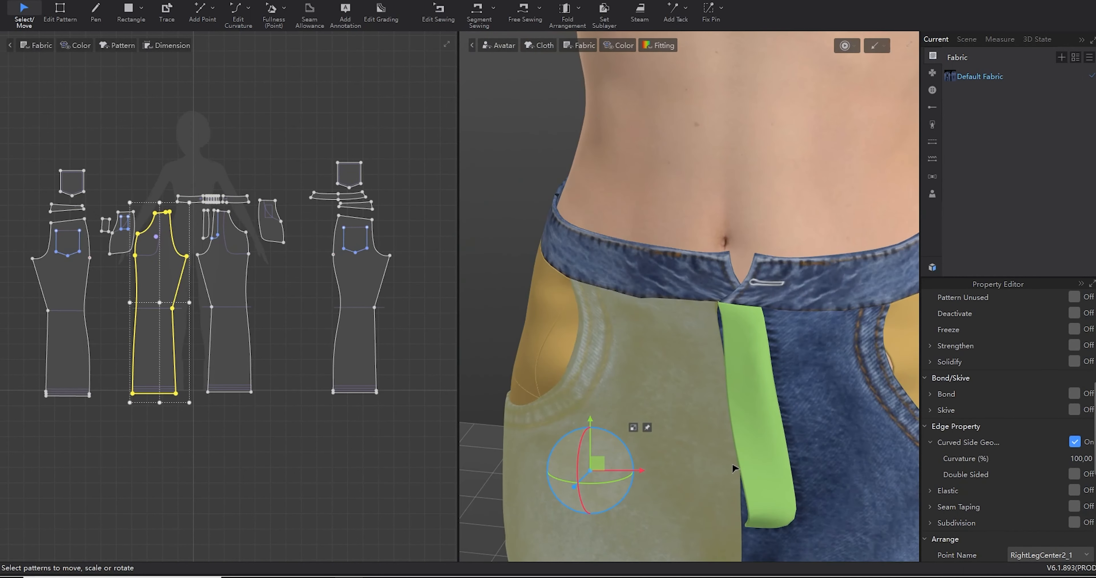
pyautogui.keyDown('shift'); pyautogui.click(822, 408); pyautogui.keyUp('shift')
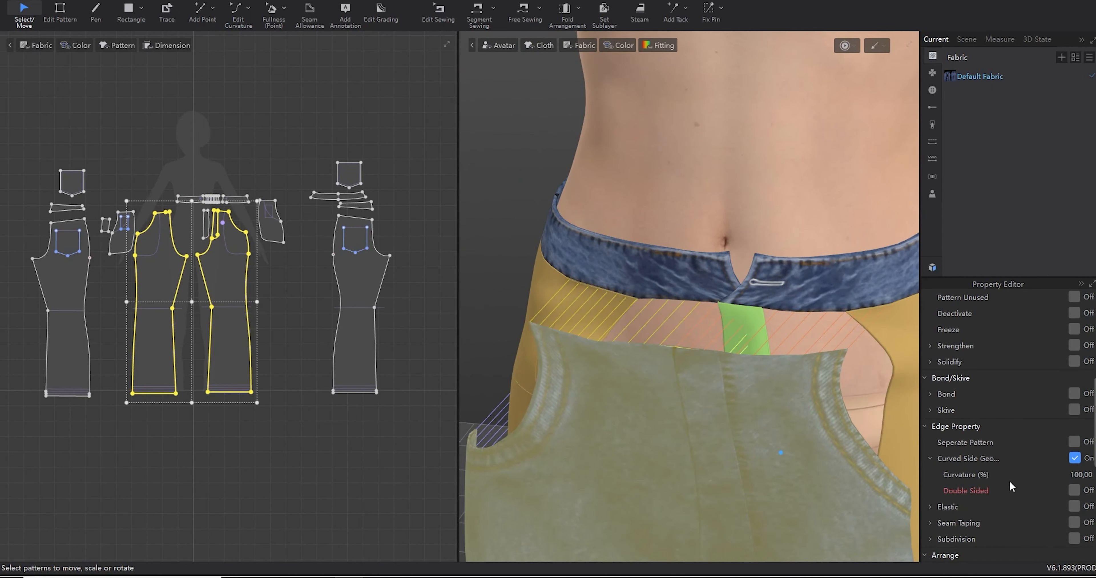
pyautogui.click(1078, 492)
pyautogui.scroll(-3, 757, 438)
# - Select both back patch pockets and examine the jeans on the avatar from the back and the front
pyautogui.moveTo(757, 437); pyautogui.dragTo(920, 429, button='right')
pyautogui.click(761, 427)
pyautogui.keyDown('shift'); pyautogui.click(643, 389); pyautogui.keyUp('shift')
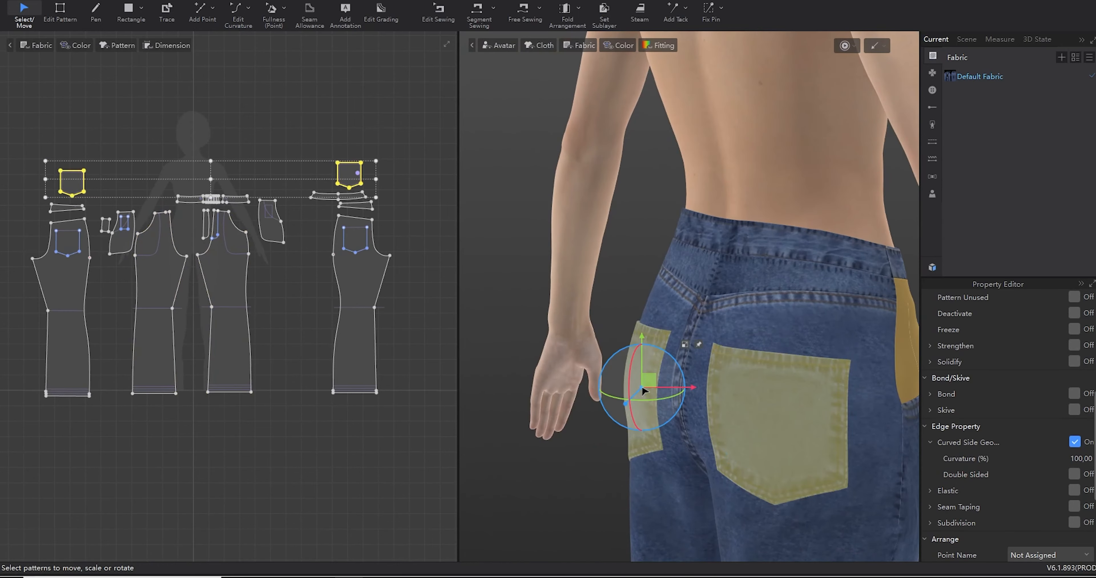
pyautogui.moveTo(644, 389); pyautogui.dragTo(503, 377, button='right')
pyautogui.scroll(4, 621, 379)
pyautogui.scroll(-4, 668, 345)
pyautogui.scroll(-4, 591, 395)
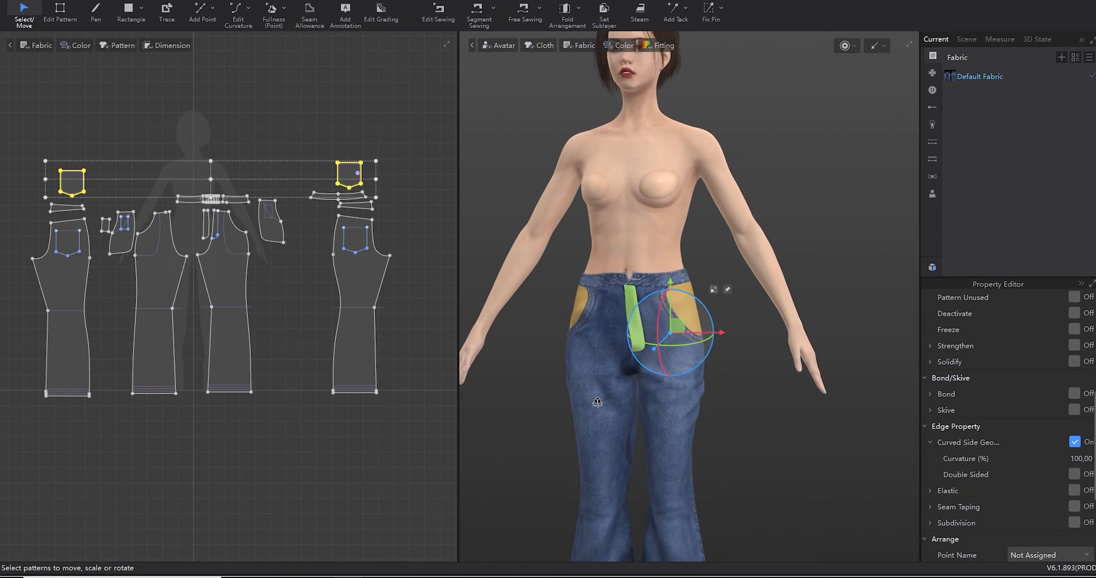
# - Simulate the jeans and tug the denim around the waist, hips and fly to settle it on the avatar
pyautogui.scroll(3, 629, 399)
pyautogui.moveTo(646, 408); pyautogui.dragTo(412, 461, button='right')
pyautogui.press('2')
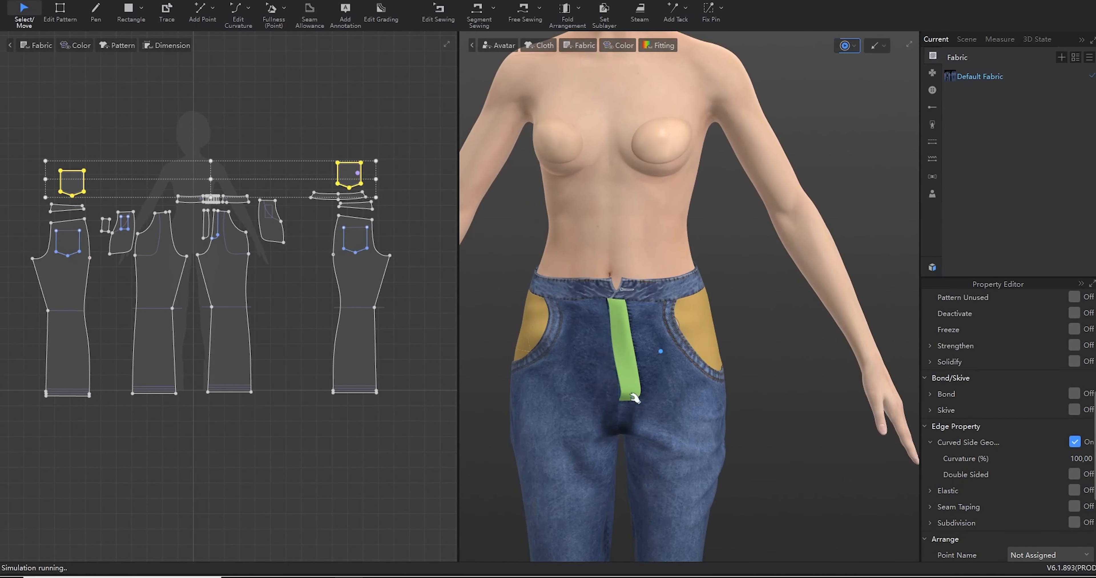
pyautogui.click(640, 272)
pyautogui.moveTo(549, 402); pyautogui.dragTo(544, 397)
pyautogui.moveTo(534, 378); pyautogui.dragTo(598, 293)
pyautogui.click(529, 269)
pyautogui.moveTo(579, 409); pyautogui.dragTo(613, 395, button='right')
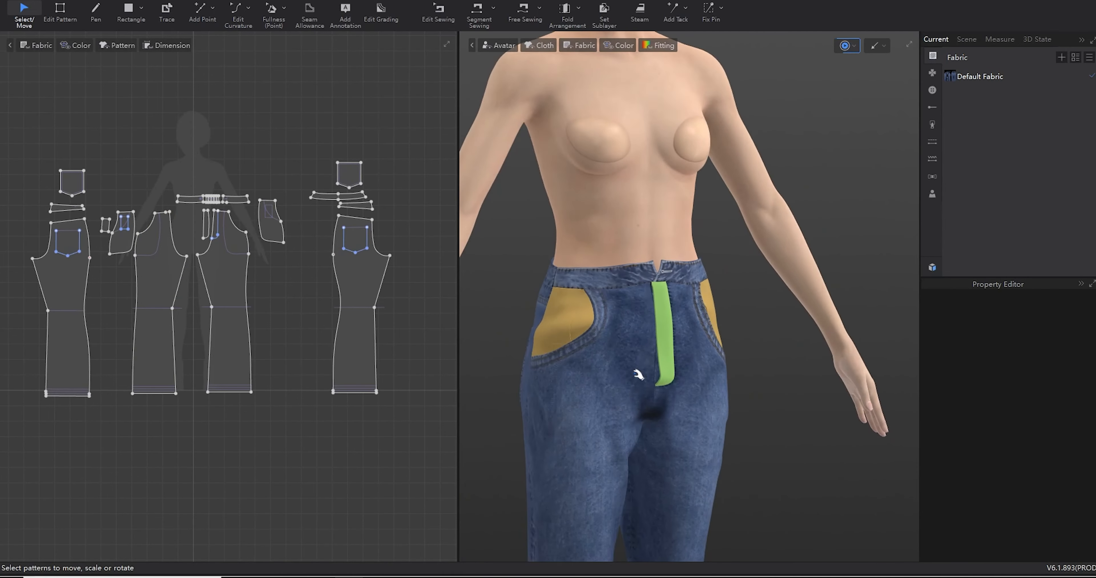
pyautogui.moveTo(636, 378); pyautogui.dragTo(676, 410)
pyautogui.moveTo(677, 410); pyautogui.dragTo(522, 491, button='right')
# - Examine the sewing lines of the front panels and the seam joining the waistband to the front panel with the fly
pyautogui.press('b')
pyautogui.scroll(5, 217, 340)
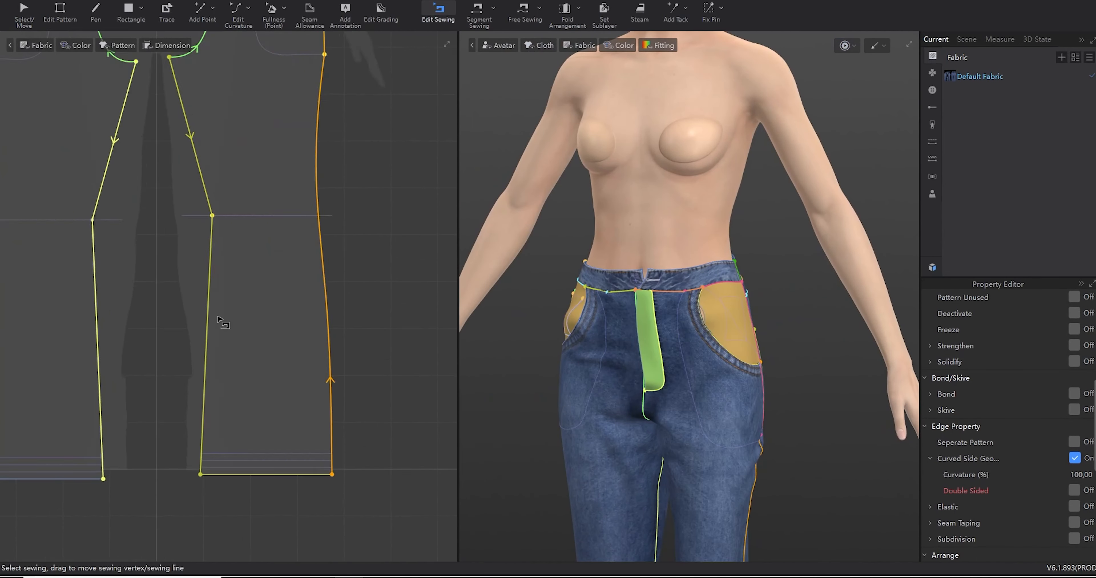
pyautogui.moveTo(443, 64); pyautogui.dragTo(423, 310, button='middle')
pyautogui.scroll(2, 336, 257)
pyautogui.moveTo(336, 256); pyautogui.dragTo(328, 316, button='middle')
pyautogui.scroll(-3, 208, 336)
pyautogui.moveTo(209, 338); pyautogui.dragTo(220, 358, button='middle')
pyautogui.scroll(2, 212, 238)
pyautogui.click(189, 212)
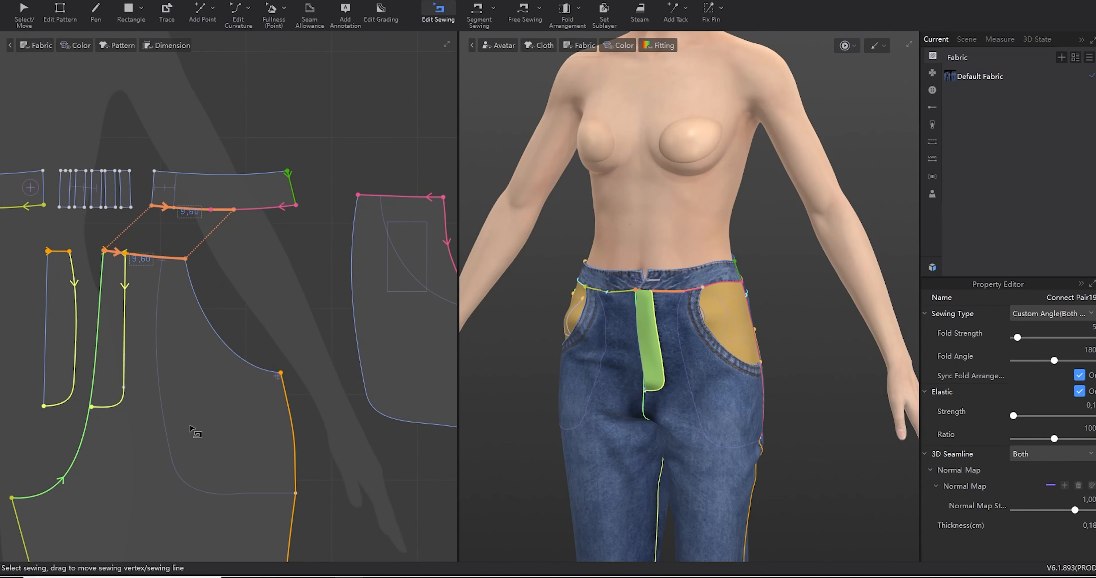
pyautogui.scroll(-5, 759, 445)
pyautogui.moveTo(758, 444); pyautogui.dragTo(798, 435, button='right')
# - Show the denim texture on the 2D patterns with Textured Surface 2D
pyautogui.scroll(6, 798, 436)
pyautogui.moveTo(332, 178); pyautogui.dragTo(277, 180, button='middle')
pyautogui.click(121, 44)
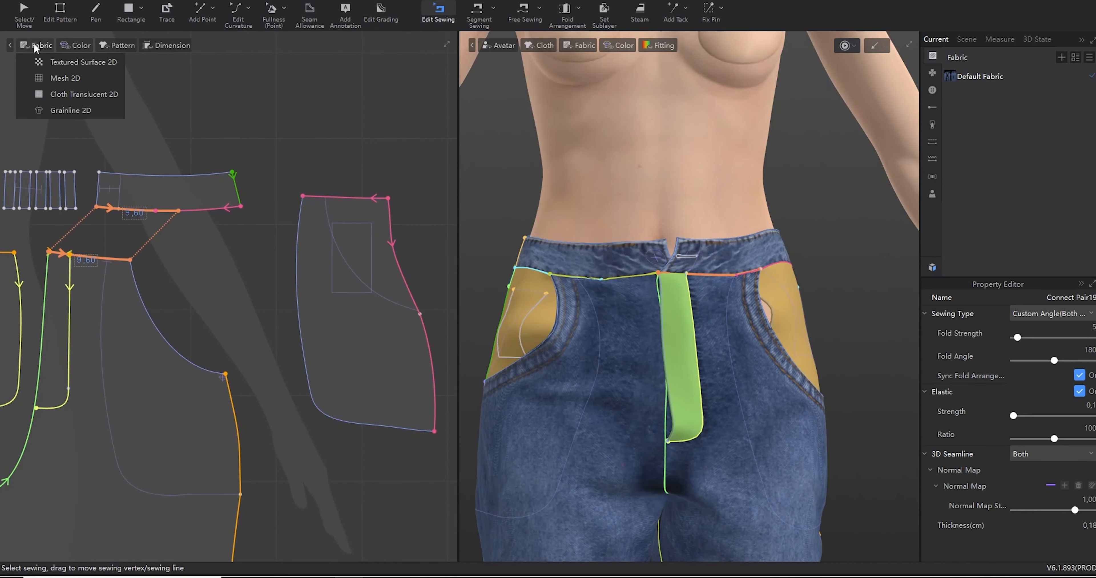
pyautogui.click(51, 64)
# - Adjust the curve points of the pocket opening on the front panel with the fly to follow the denim stitching
pyautogui.scroll(6, 183, 300)
pyautogui.press('c')
pyautogui.click(207, 294)
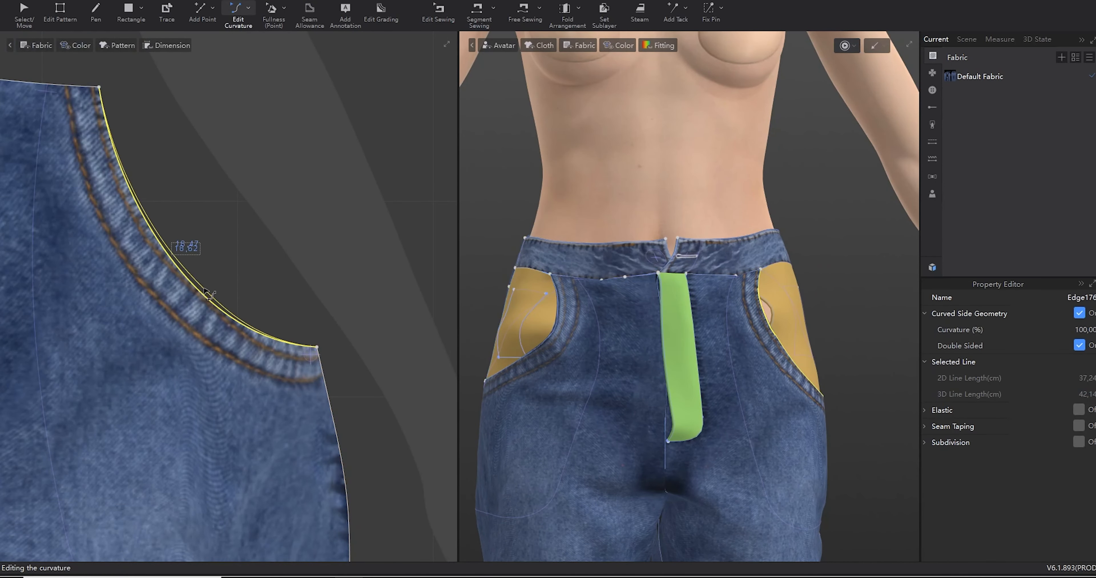
pyautogui.click(141, 208)
pyautogui.click(141, 204)
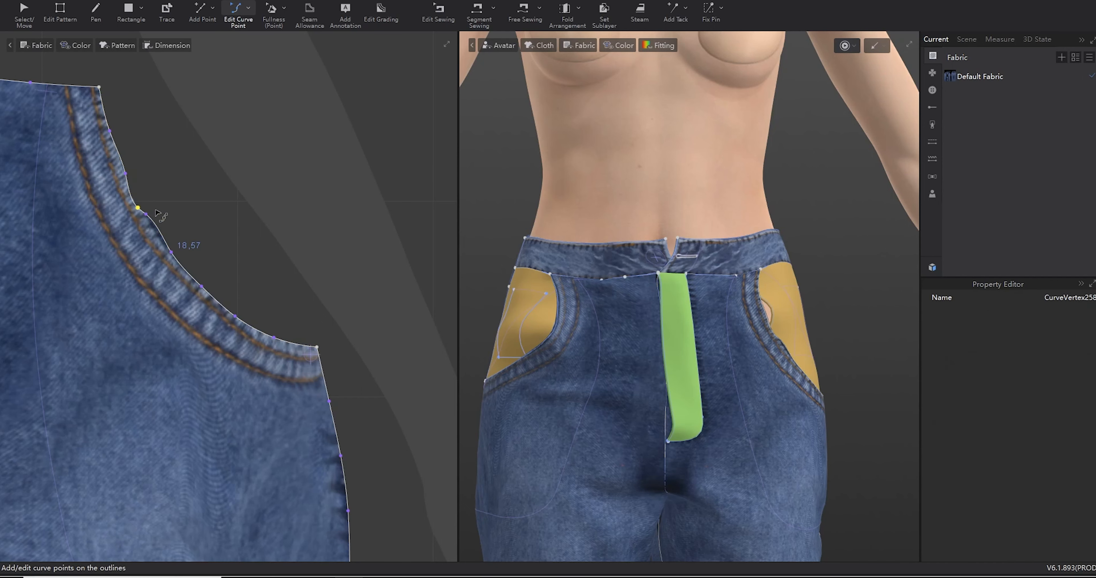
pyautogui.click(126, 175)
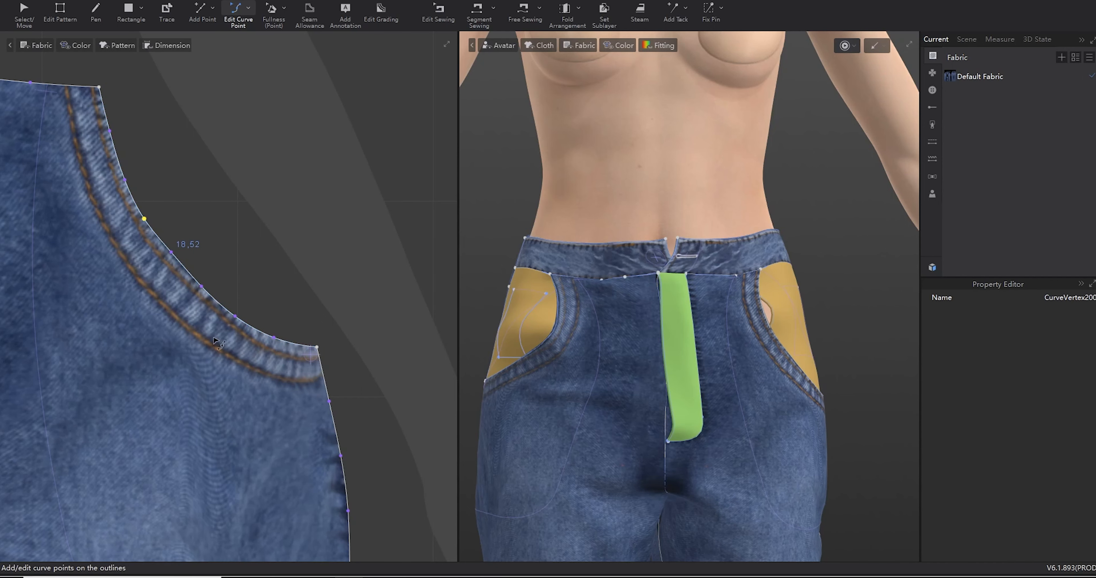
# - Shift the denim texture slightly downward on the avatar's right front panel
pyautogui.scroll(-6, 281, 361)
pyautogui.scroll(8, 115, 343)
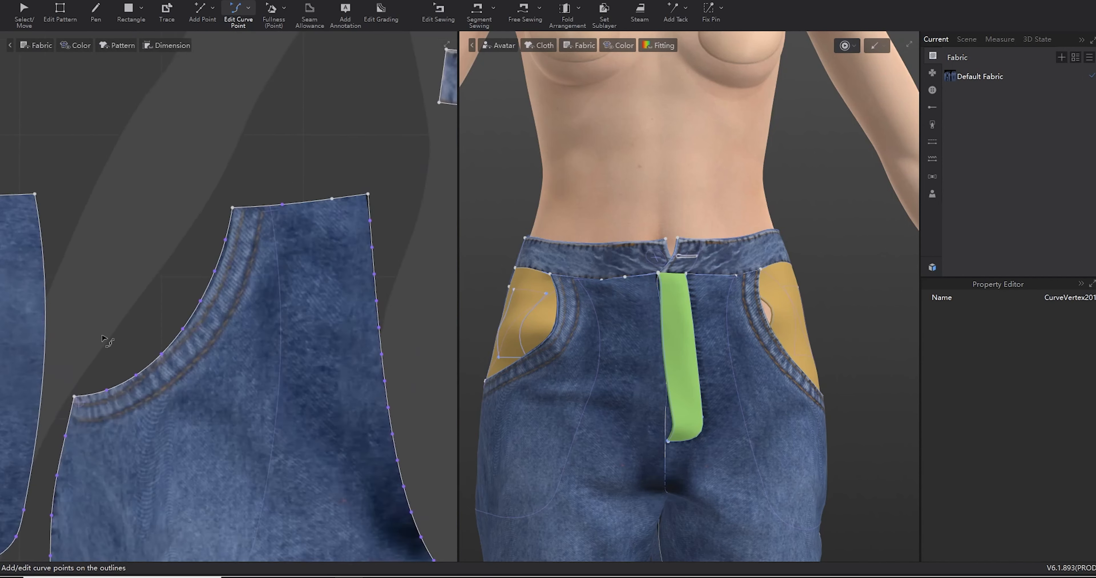
pyautogui.scroll(-6, 200, 323)
pyautogui.moveTo(213, 383); pyautogui.dragTo(242, 206, button='middle')
pyautogui.press('t')
pyautogui.click(240, 359)
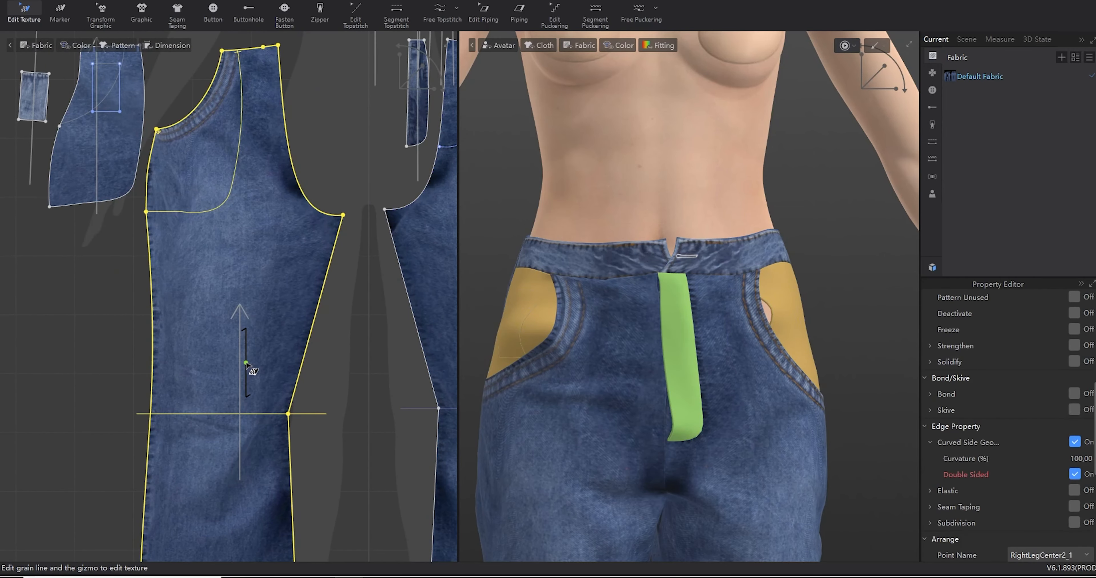
pyautogui.moveTo(245, 363); pyautogui.dragTo(246, 368)
pyautogui.moveTo(207, 286); pyautogui.dragTo(218, 354, button='middle')
# - Pull the middle curve points of the right front panel's pocket opening inward towards the denim stitching
pyautogui.scroll(4, 206, 229)
pyautogui.moveTo(206, 229); pyautogui.dragTo(250, 347, button='middle')
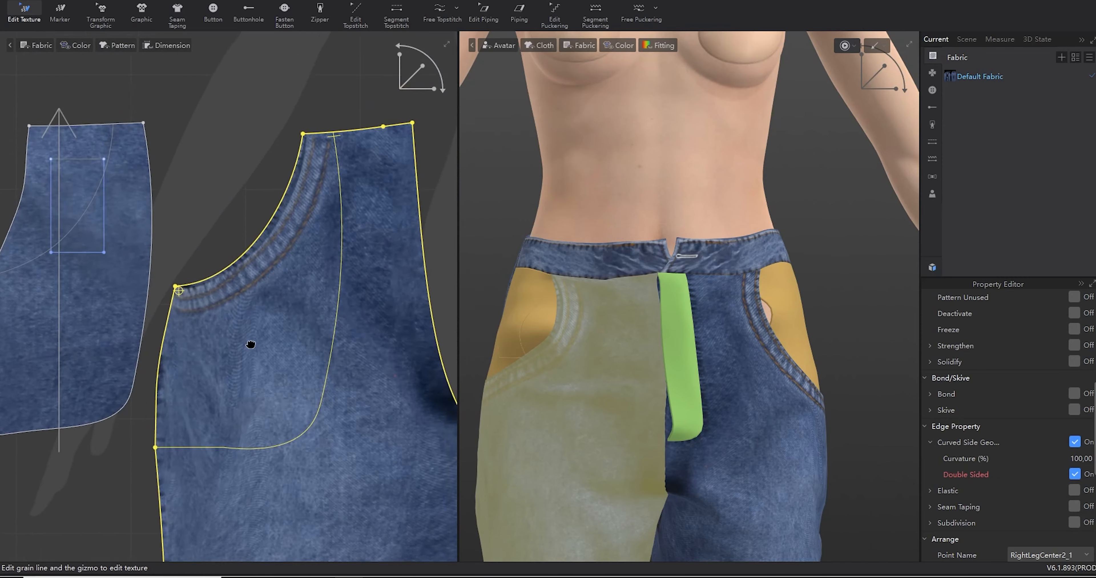
pyautogui.scroll(6, 276, 170)
pyautogui.press('c')
pyautogui.moveTo(317, 237); pyautogui.dragTo(330, 246)
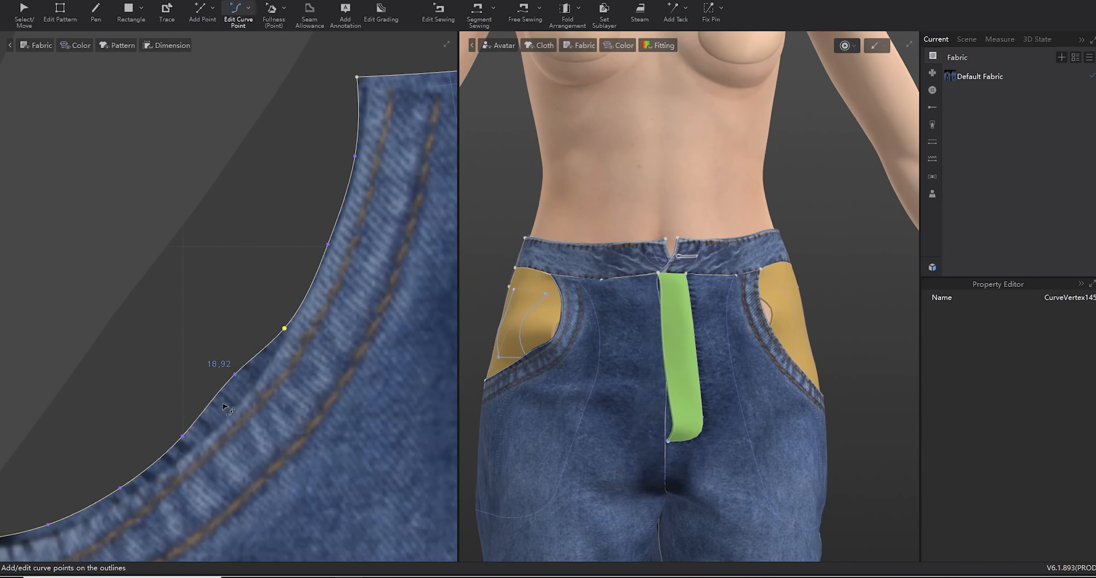
pyautogui.moveTo(233, 401); pyautogui.dragTo(240, 394)
pyautogui.scroll(-3, 208, 417)
pyautogui.moveTo(191, 433); pyautogui.dragTo(236, 359, button='middle')
pyautogui.scroll(5, 236, 359)
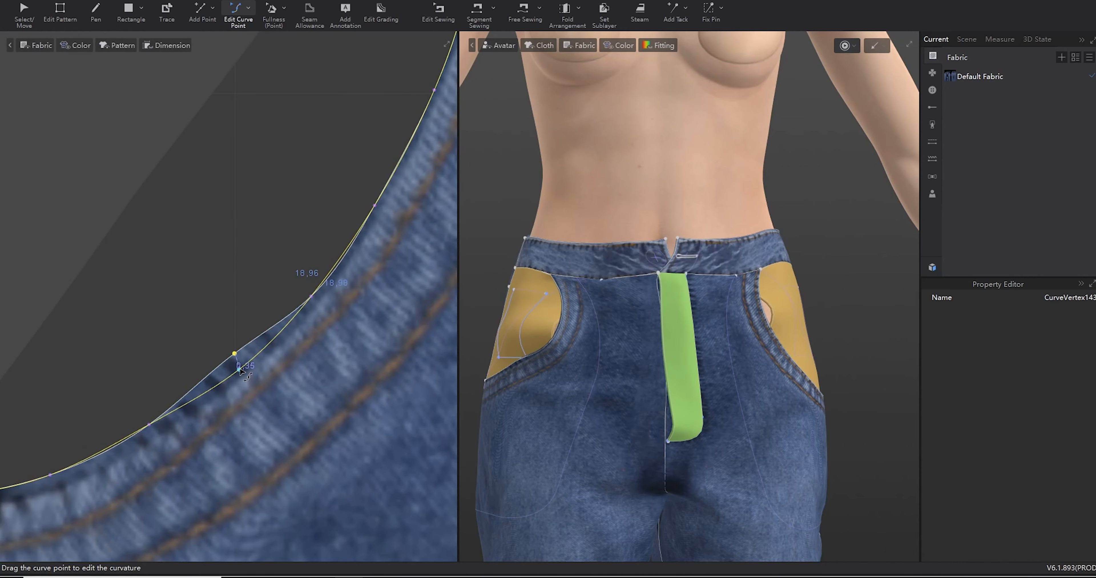
# - Move the lower curve points of the right front pocket opening, near the side seam, closer to the stitching
pyautogui.moveTo(148, 426); pyautogui.dragTo(154, 438)
pyautogui.scroll(-3, 152, 440)
pyautogui.moveTo(151, 441); pyautogui.dragTo(284, 382, button='middle')
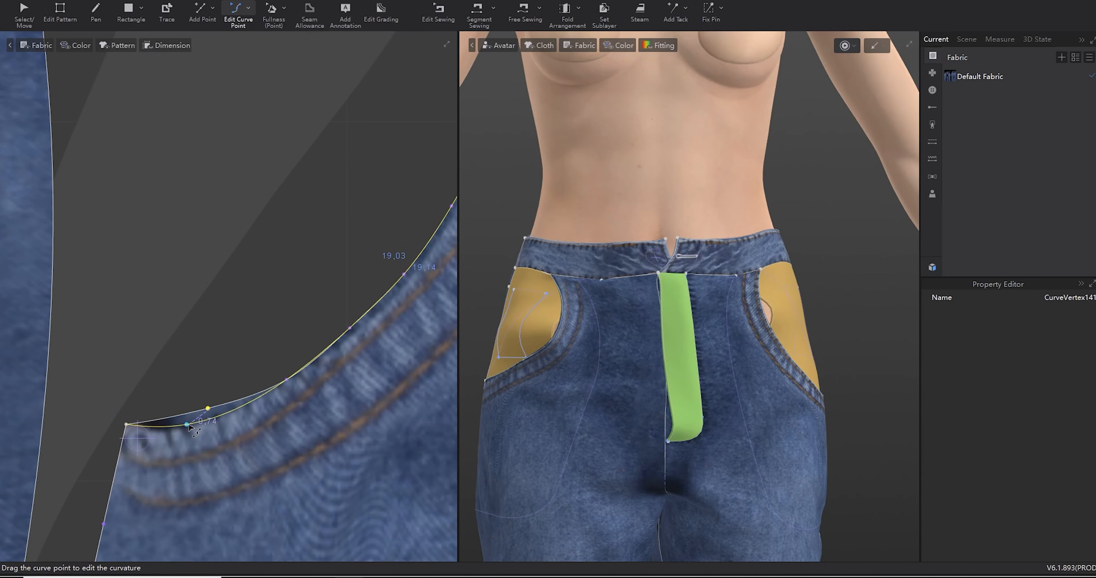
pyautogui.moveTo(189, 425); pyautogui.dragTo(188, 426)
pyautogui.scroll(-3, 188, 427)
pyautogui.moveTo(188, 427); pyautogui.dragTo(139, 436, button='middle')
pyautogui.scroll(5, 139, 437)
pyautogui.moveTo(147, 433); pyautogui.dragTo(147, 436)
# - Refine the upper and central curve points of the right front pocket opening to smooth its outline along the stitching
pyautogui.scroll(-9, 170, 439)
pyautogui.moveTo(280, 469); pyautogui.dragTo(276, 314, button='middle')
pyautogui.scroll(4, 198, 274)
pyautogui.scroll(2, 276, 313)
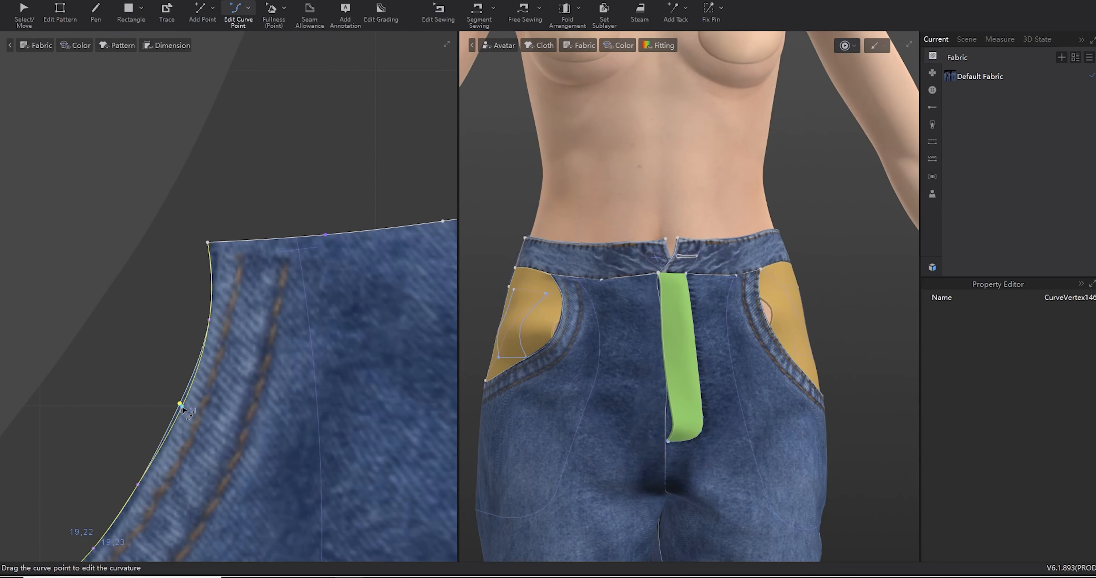
pyautogui.moveTo(181, 408); pyautogui.dragTo(325, 224, button='middle')
pyautogui.moveTo(229, 374); pyautogui.dragTo(240, 370)
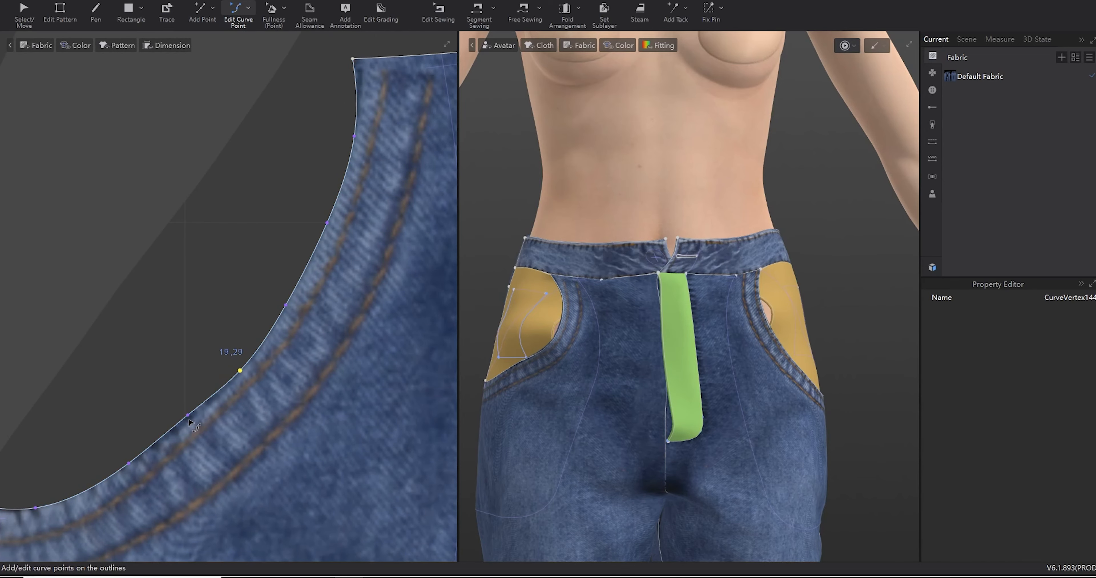
pyautogui.scroll(-8, 132, 465)
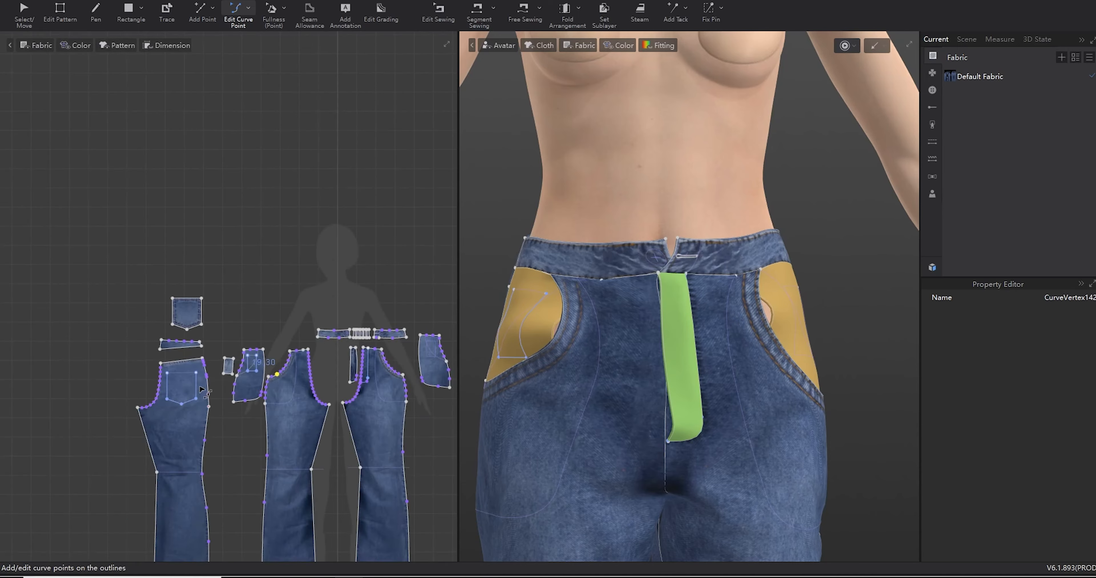
# - Lower both upper corner points of the avatar's right back panel so its top edge follows the denim stitching
pyautogui.scroll(10, 187, 294)
pyautogui.click(187, 293)
pyautogui.moveTo(187, 291); pyautogui.dragTo(186, 290)
pyautogui.moveTo(289, 330); pyautogui.dragTo(488, 278, button='middle')
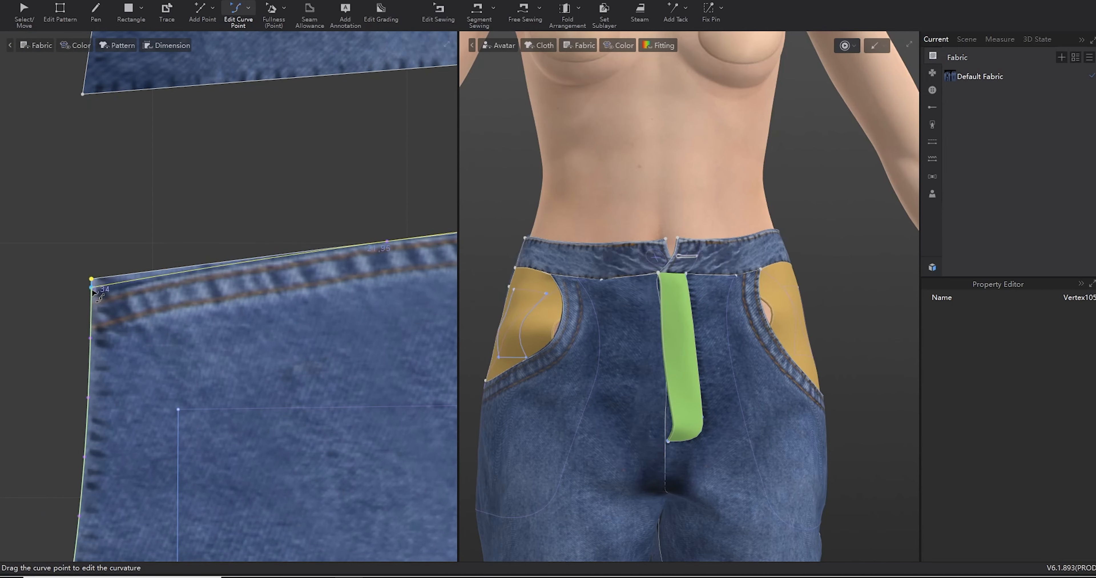
pyautogui.scroll(-5, 408, 284)
pyautogui.moveTo(442, 274); pyautogui.dragTo(329, 346, button='middle')
pyautogui.scroll(6, 340, 351)
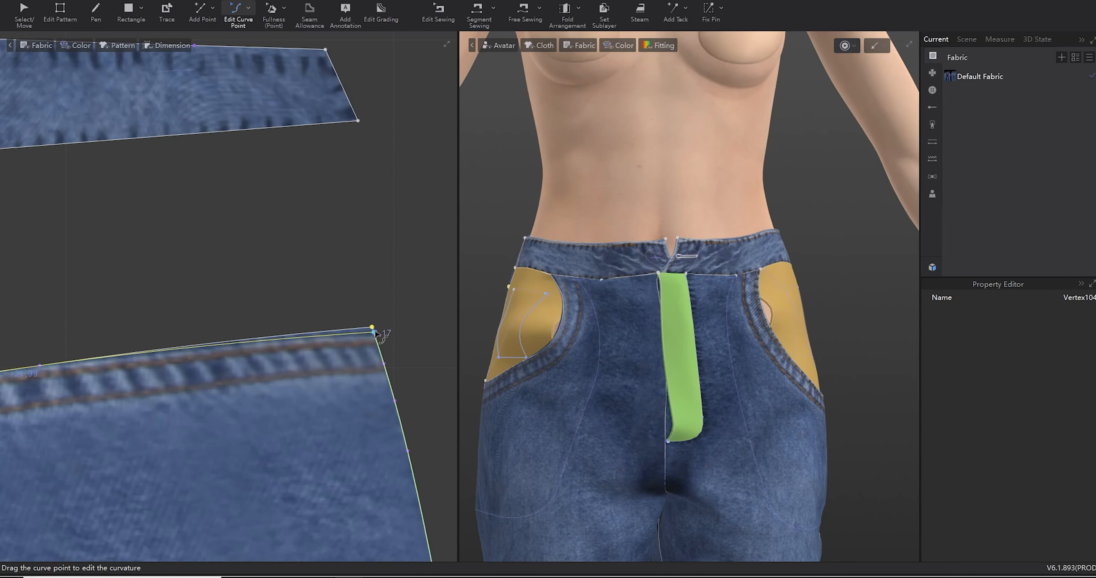
pyautogui.moveTo(375, 332); pyautogui.dragTo(375, 333)
# - Shift the denim texture on the avatar's left back panel towards its centre back seam
pyautogui.scroll(-8, 298, 361)
pyautogui.moveTo(294, 426); pyautogui.dragTo(170, 313, button='middle')
pyautogui.moveTo(426, 276); pyautogui.dragTo(64, 297, button='middle')
pyautogui.moveTo(386, 251); pyautogui.dragTo(148, 253, button='middle')
pyautogui.scroll(8, 147, 253)
pyautogui.moveTo(148, 254); pyautogui.dragTo(242, 264, button='middle')
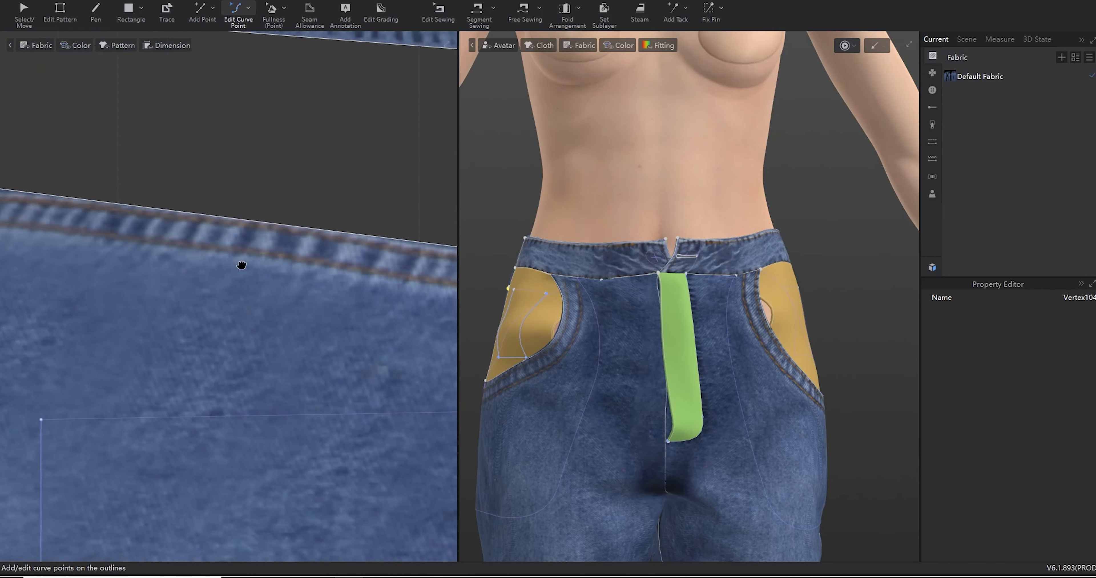
pyautogui.scroll(-5, 212, 259)
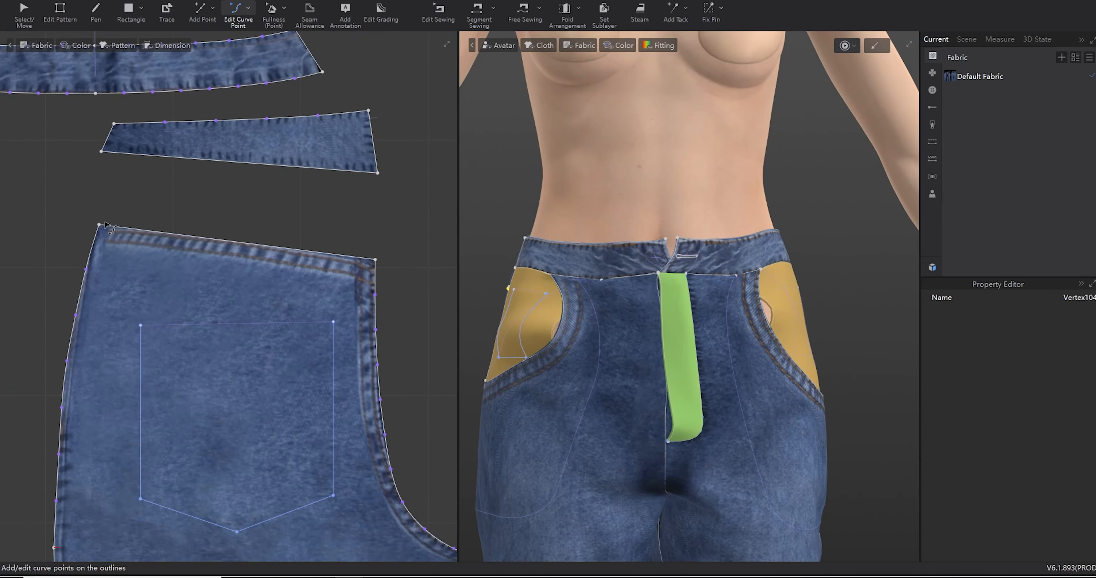
pyautogui.scroll(4, 232, 276)
pyautogui.press('t')
pyautogui.click(261, 446)
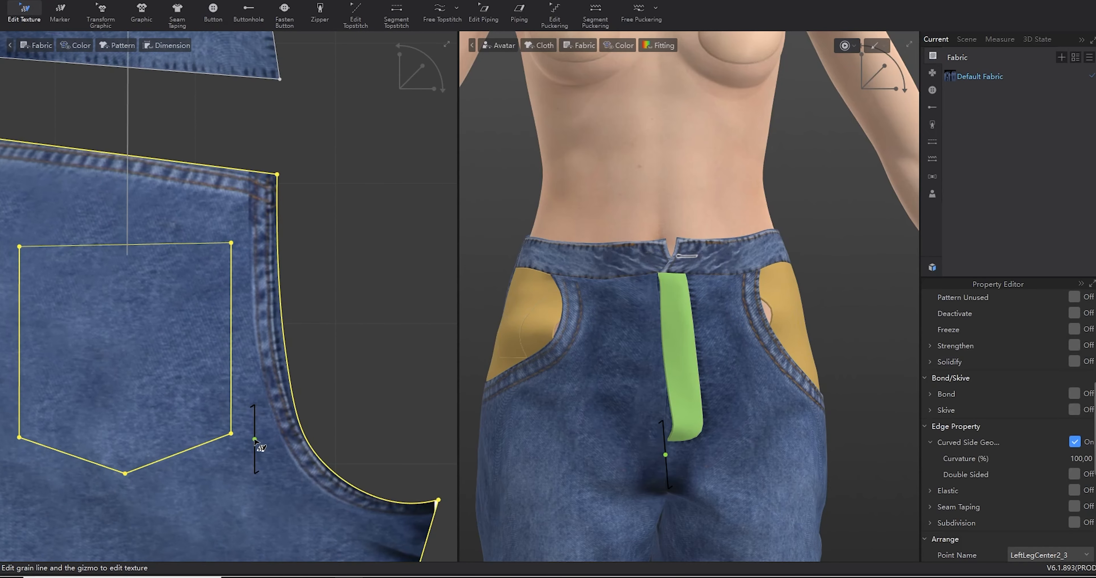
pyautogui.moveTo(255, 440); pyautogui.dragTo(266, 439)
# - Pull a curve point on the upper centre back seam of the left back panel inward towards the stitching
pyautogui.moveTo(349, 352); pyautogui.dragTo(470, 347, button='middle')
pyautogui.scroll(4, 299, 150)
pyautogui.moveTo(299, 149); pyautogui.dragTo(198, 106, button='middle')
pyautogui.press('z')
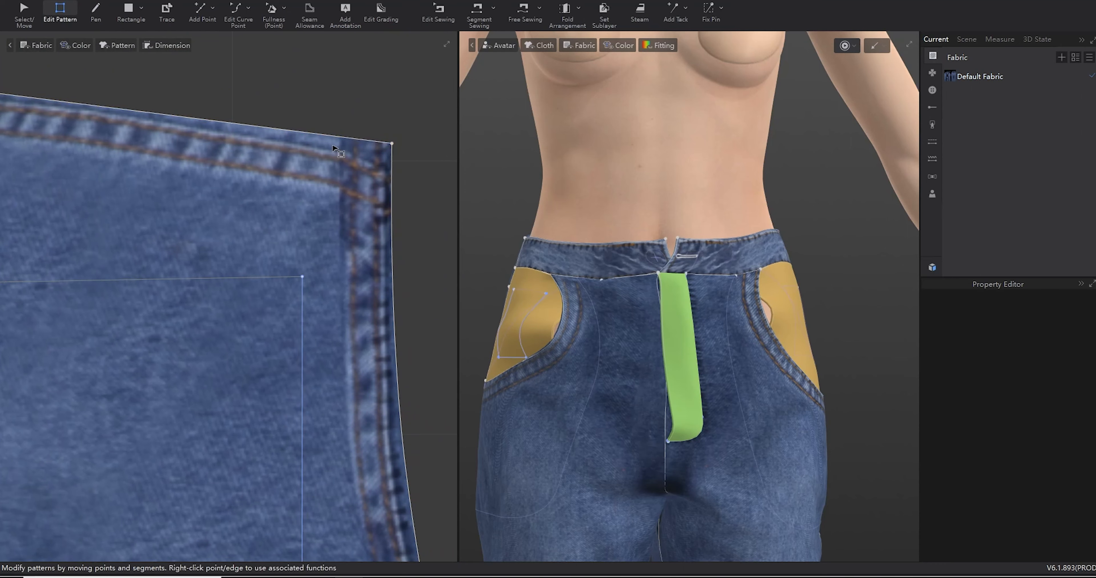
pyautogui.click(391, 144)
pyautogui.scroll(-4, 378, 340)
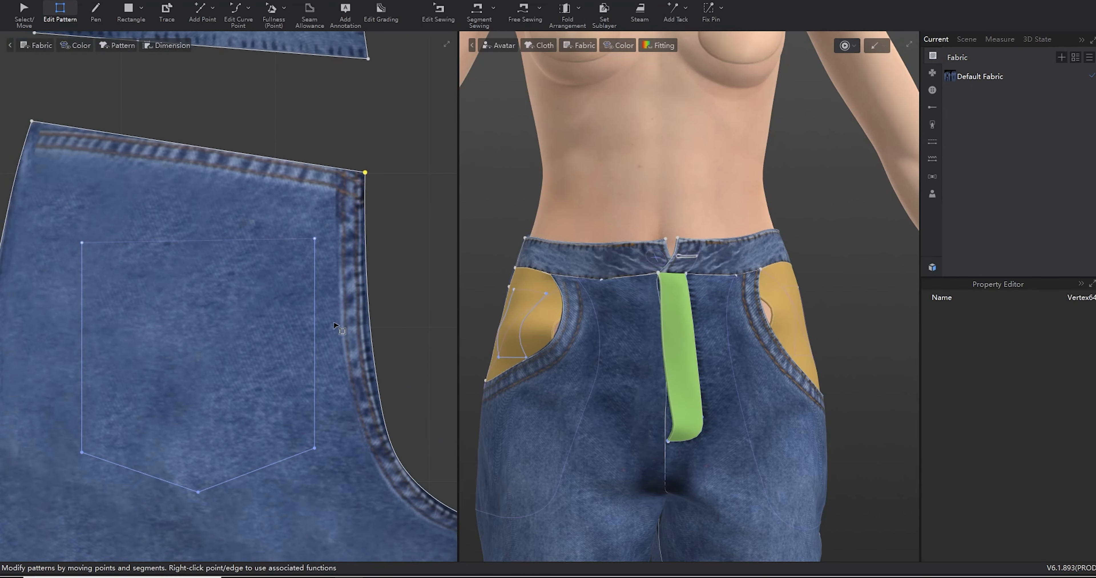
pyautogui.press('c')
pyautogui.press('v')
pyautogui.scroll(2, 378, 344)
pyautogui.click(368, 334)
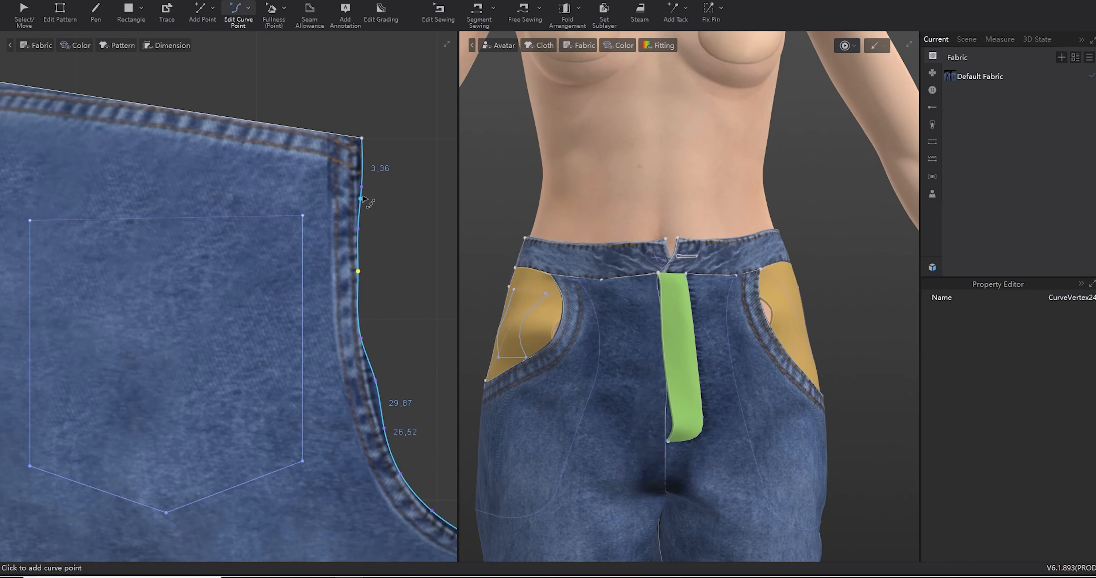
# - Pull curve points along the centre back seam of the avatar's left back panel inward to follow the denim stitching
pyautogui.scroll(3, 352, 249)
pyautogui.moveTo(376, 185); pyautogui.dragTo(373, 186)
pyautogui.scroll(-3, 374, 362)
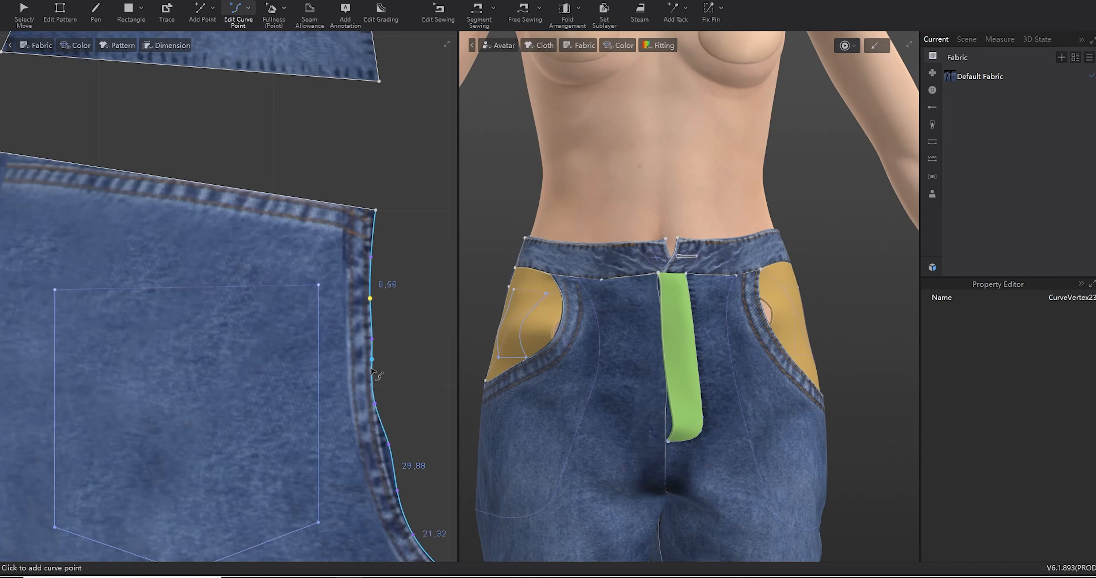
pyautogui.scroll(2, 386, 463)
pyautogui.moveTo(386, 463); pyautogui.dragTo(341, 296, button='middle')
pyautogui.moveTo(339, 274); pyautogui.dragTo(324, 283)
pyautogui.moveTo(361, 374); pyautogui.dragTo(321, 266, button='middle')
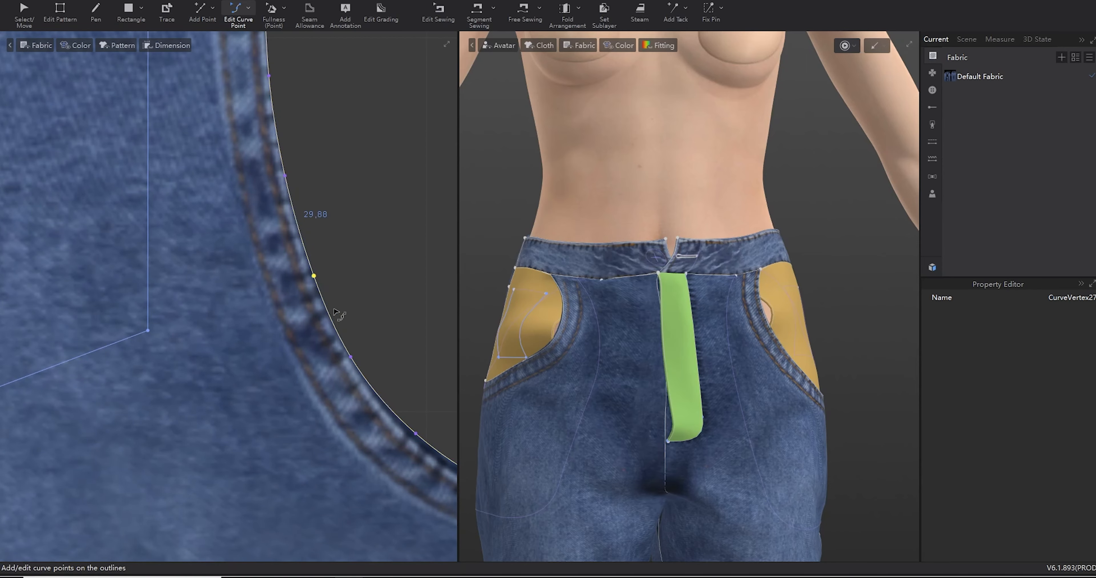
# - Refine the lower crotch curve of the left back panel and move its crotch corner inward to the texture edge
pyautogui.moveTo(416, 437); pyautogui.dragTo(212, 209, button='middle')
pyautogui.scroll(-3, 254, 252)
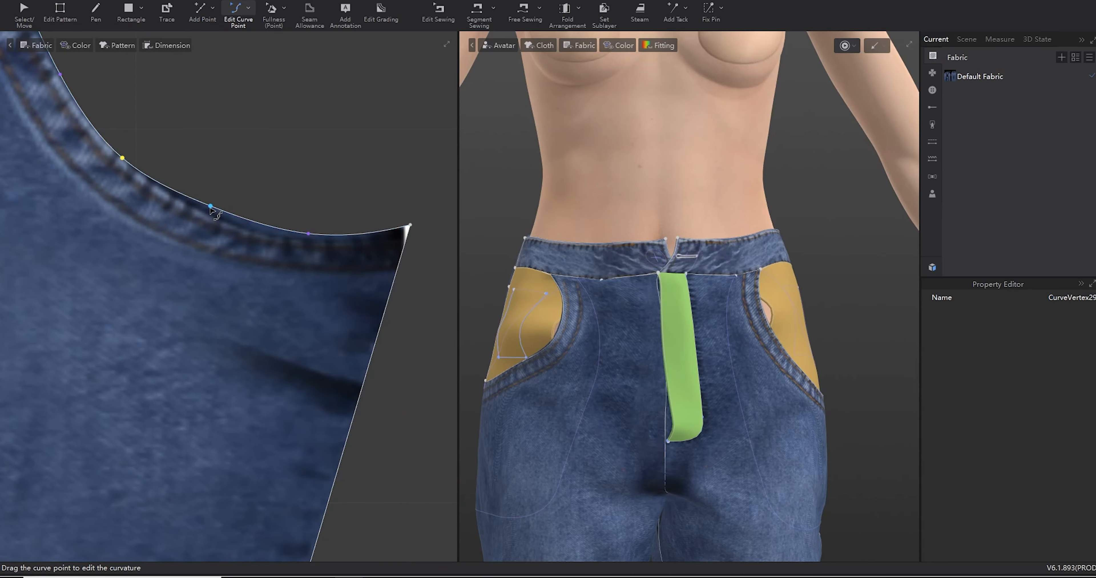
pyautogui.click(294, 236)
pyautogui.click(298, 238)
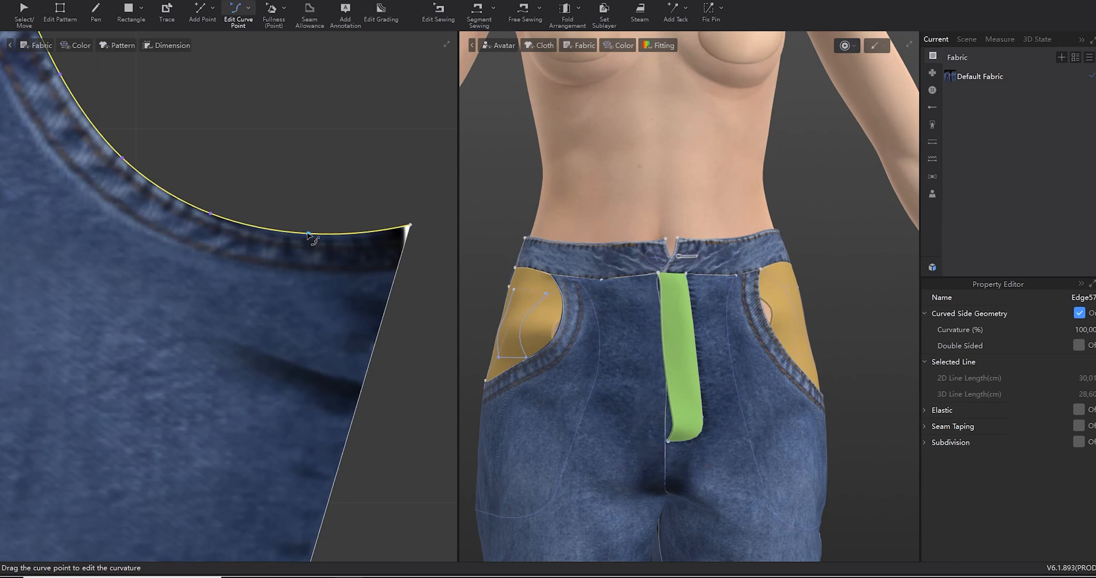
pyautogui.click(410, 225)
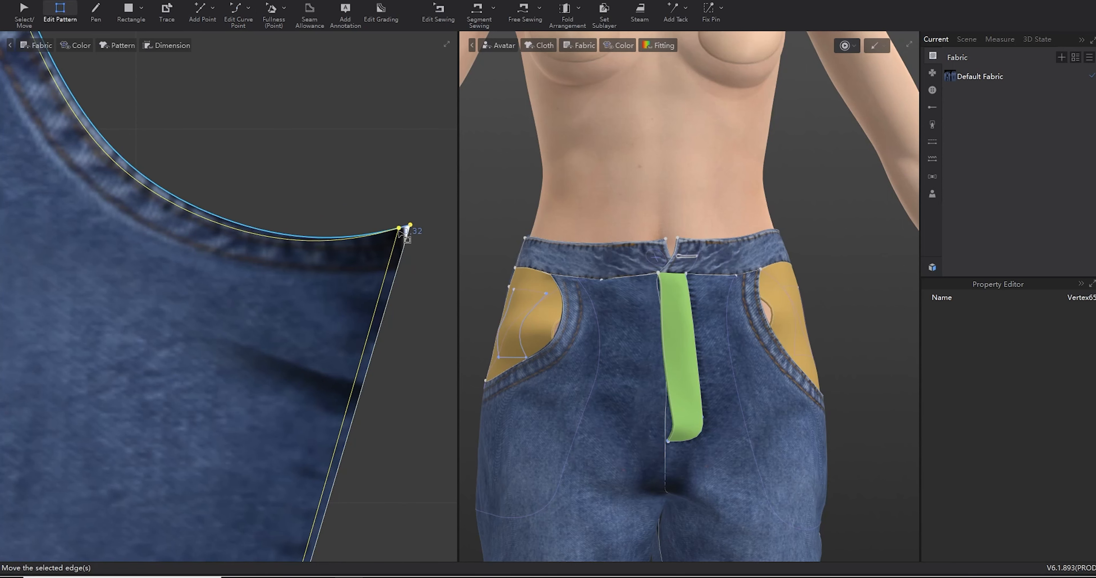
# - Move the hip point on the left back panel's outer seam inward and smooth the curve around it
pyautogui.scroll(-5, 383, 271)
pyautogui.scroll(6, 368, 342)
pyautogui.scroll(-5, 369, 341)
pyautogui.scroll(6, 171, 276)
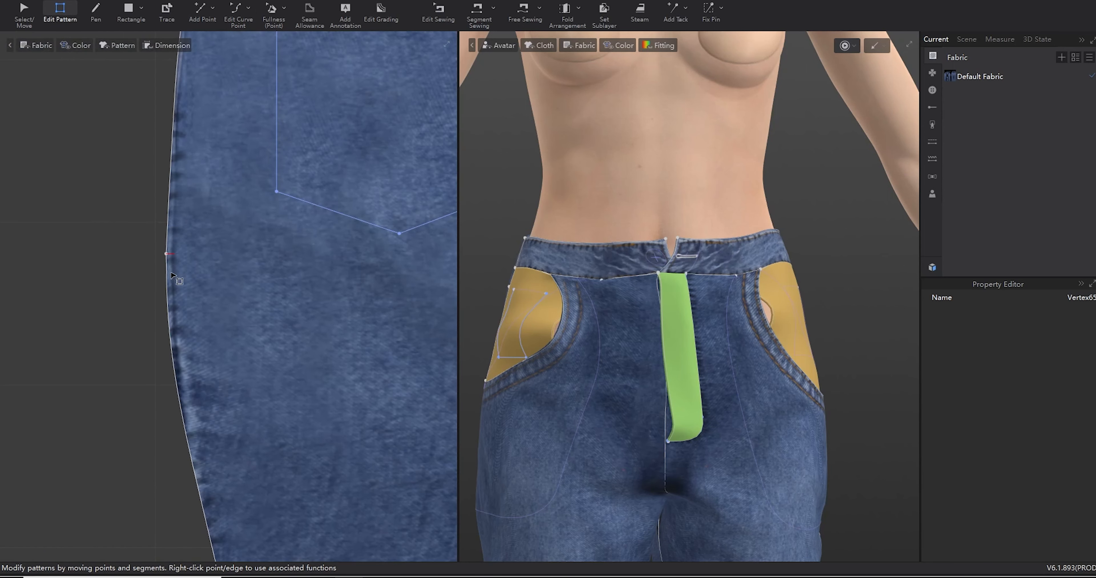
pyautogui.click(166, 254)
pyautogui.moveTo(166, 254); pyautogui.dragTo(173, 254)
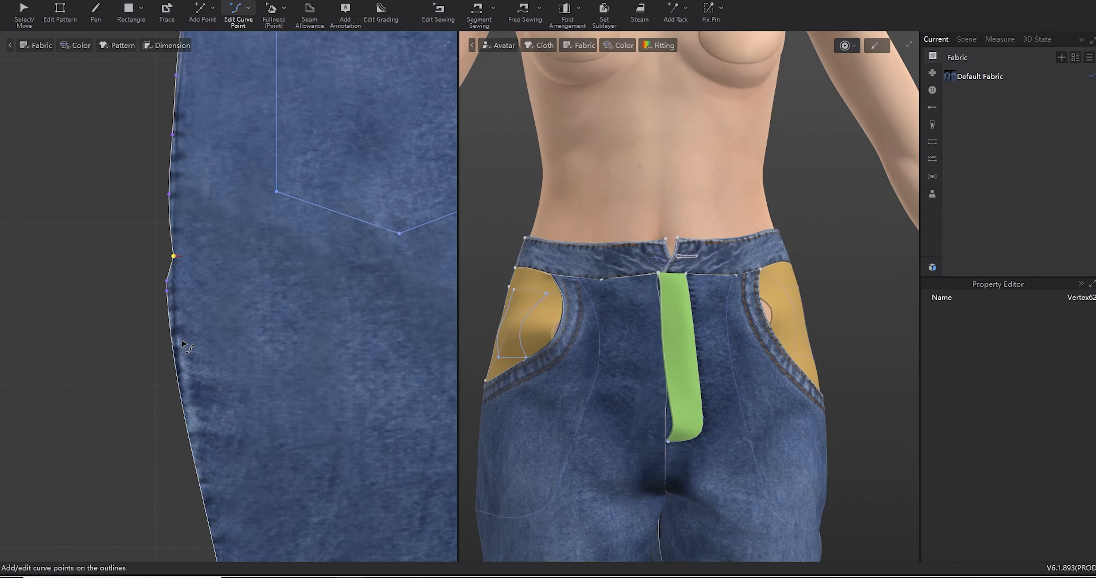
pyautogui.scroll(-5, 182, 343)
pyautogui.scroll(5, 162, 306)
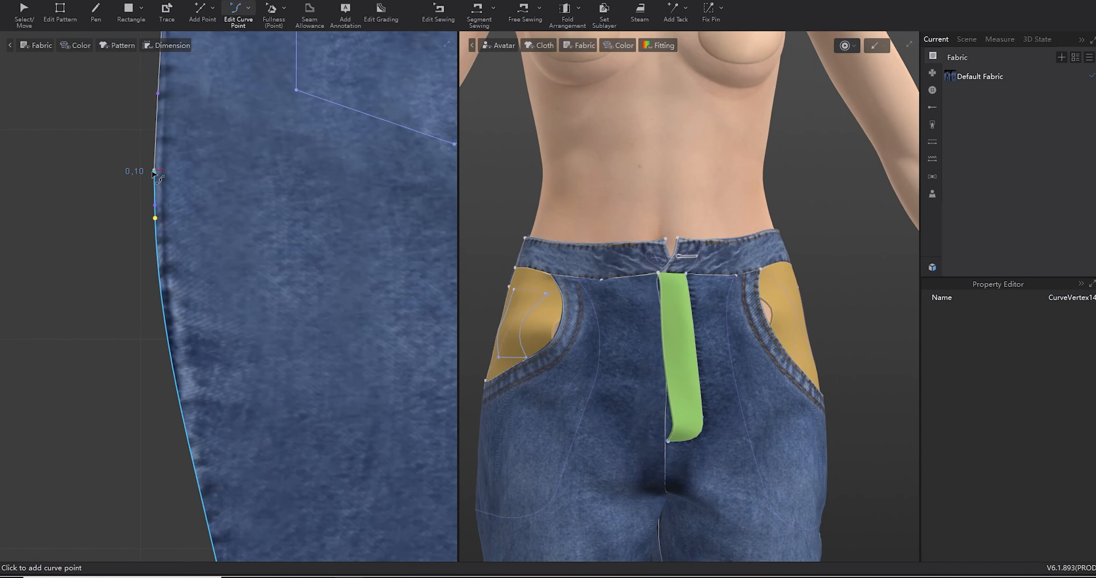
pyautogui.press('z')
pyautogui.scroll(-5, 160, 170)
pyautogui.scroll(6, 146, 139)
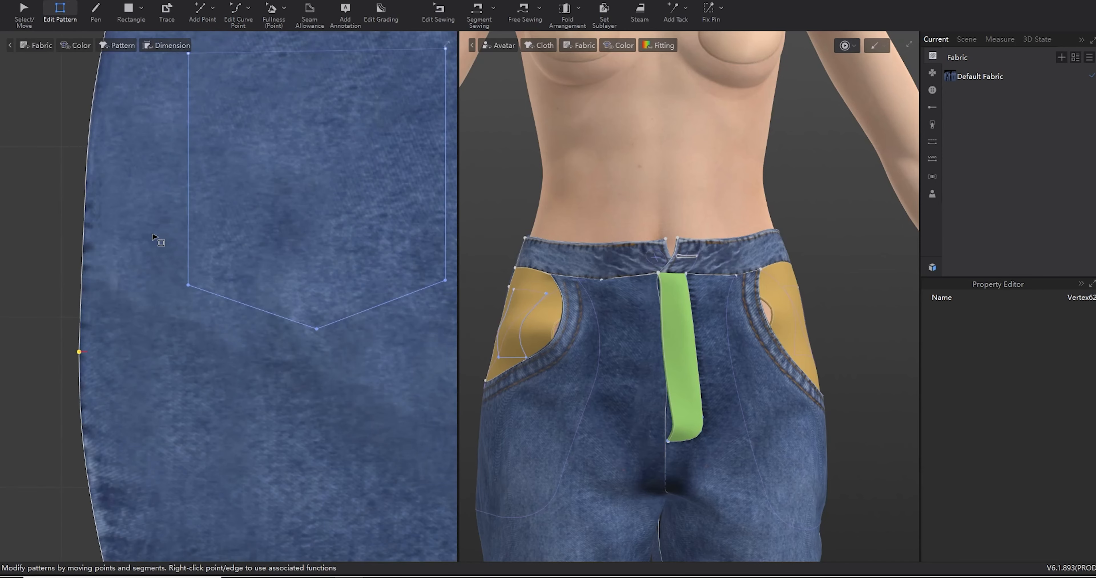
# - Move the left back panel's upper outer corner in to the stitching and bow its top edge slightly upward
pyautogui.scroll(-3, 147, 251)
pyautogui.press('c')
pyautogui.click(134, 268)
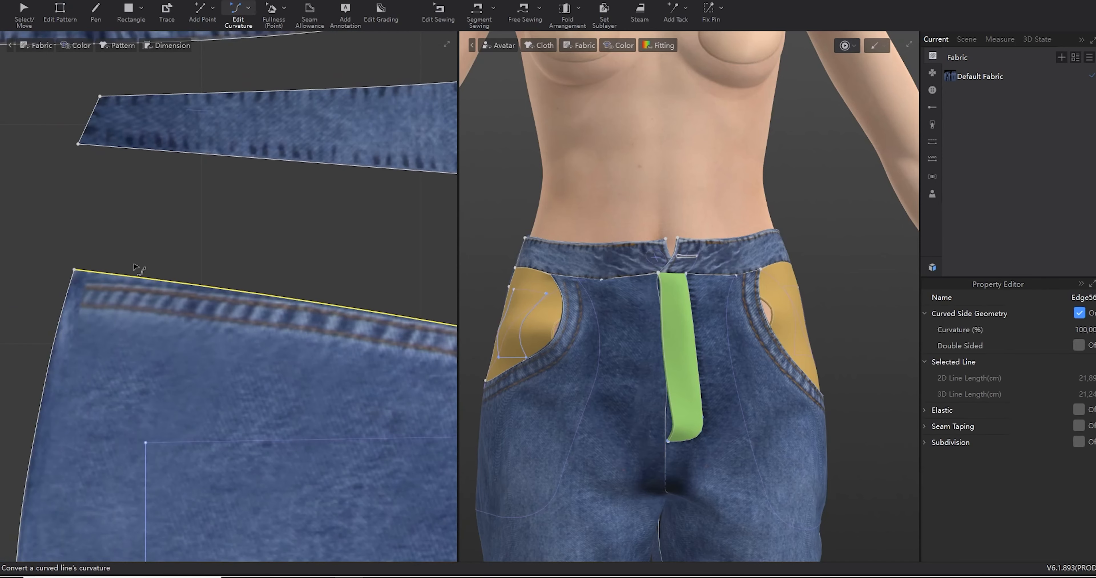
pyautogui.scroll(2, 26, 264)
pyautogui.scroll(-2, 21, 236)
pyautogui.press('x')
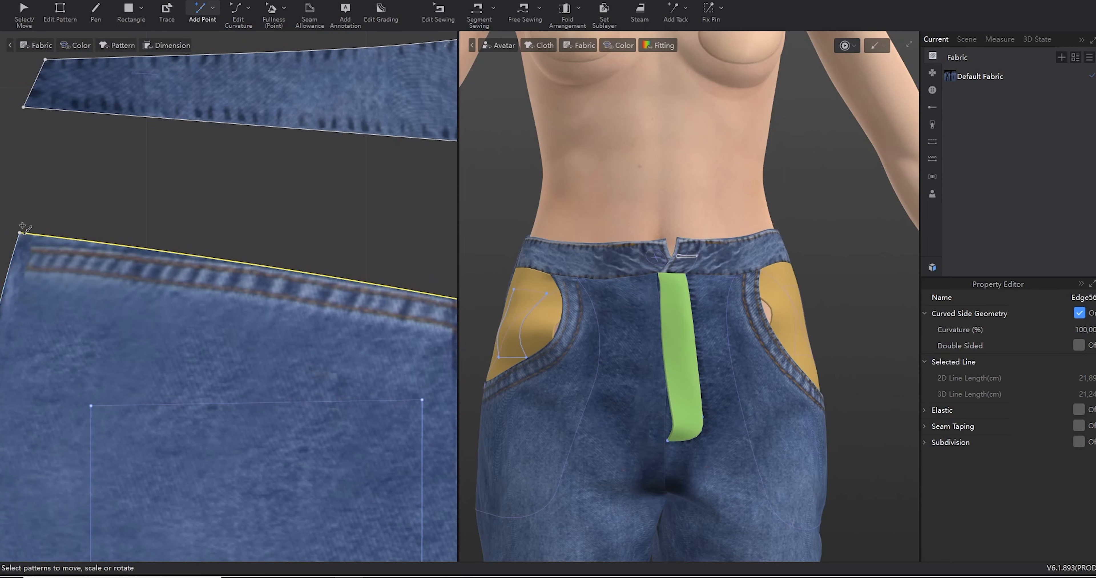
pyautogui.press('z')
pyautogui.moveTo(20, 233); pyautogui.dragTo(30, 242)
pyautogui.moveTo(259, 269); pyautogui.dragTo(260, 266)
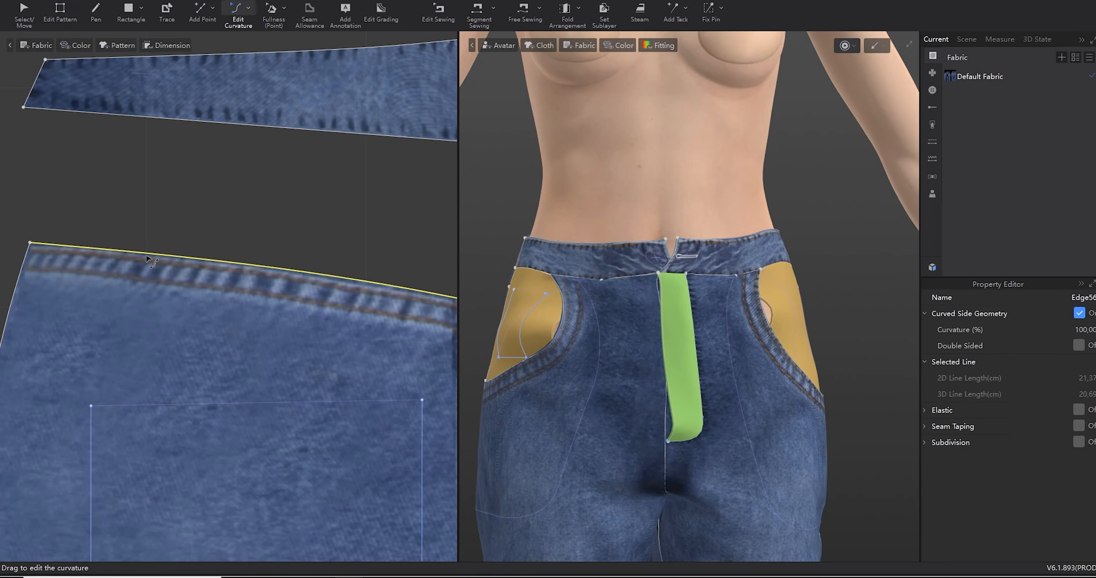
pyautogui.moveTo(364, 280); pyautogui.dragTo(229, 266, button='middle')
pyautogui.scroll(-5, 244, 269)
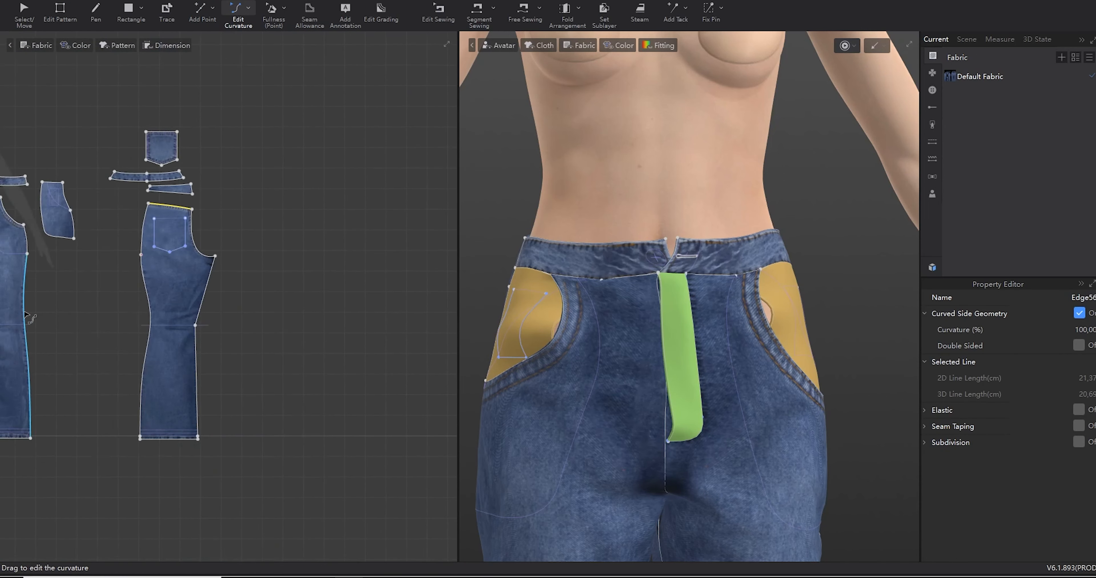
# - Bend the outer seam of the avatar's left front panel inward near the knee to match the denim edge
pyautogui.scroll(6, 230, 192)
pyautogui.scroll(2, 230, 192)
pyautogui.moveTo(302, 282); pyautogui.dragTo(295, 284)
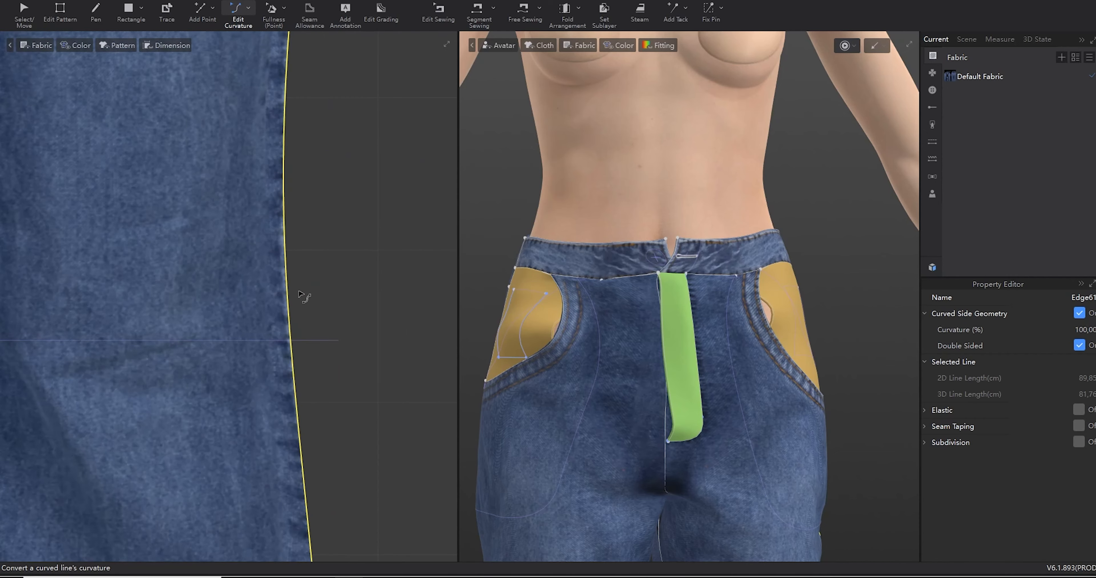
pyautogui.scroll(-4, 305, 295)
pyautogui.moveTo(113, 148); pyautogui.dragTo(298, 270, button='middle')
pyautogui.scroll(4, 178, 269)
pyautogui.scroll(-5, 313, 347)
pyautogui.scroll(4, 140, 349)
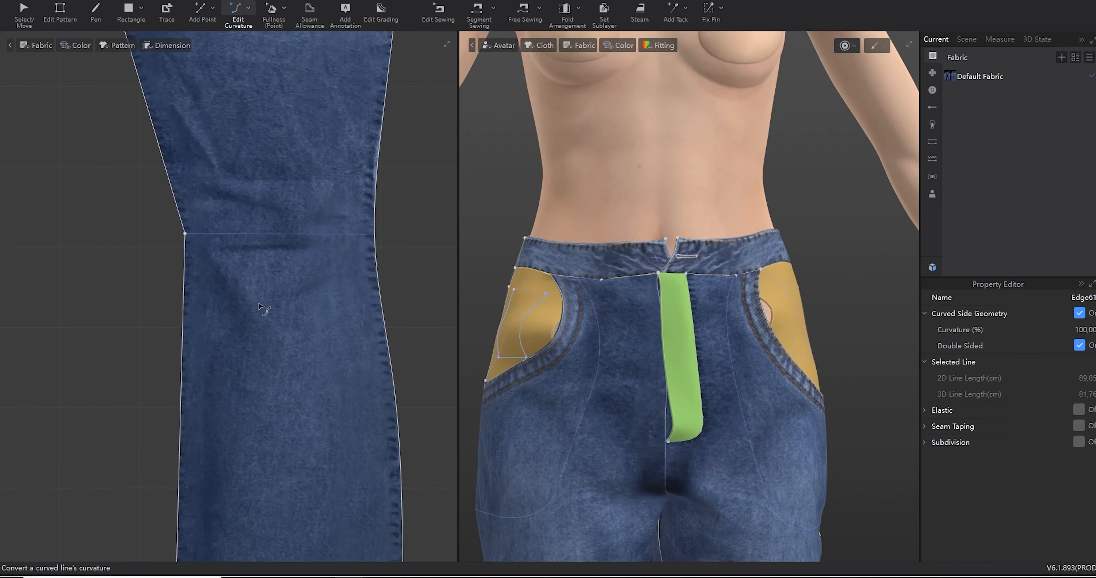
pyautogui.moveTo(266, 170); pyautogui.dragTo(195, 527, button='middle')
pyautogui.scroll(-2, 238, 446)
pyautogui.moveTo(340, 446); pyautogui.dragTo(192, 446, button='middle')
# - Bow the curved inner edge of both front pocket bags outward to enlarge the bags
pyautogui.press('space')
pyautogui.press('space')
pyautogui.moveTo(746, 429); pyautogui.dragTo(847, 450, button='right')
pyautogui.moveTo(208, 291); pyautogui.dragTo(142, 281, button='middle')
pyautogui.scroll(2, 166, 293)
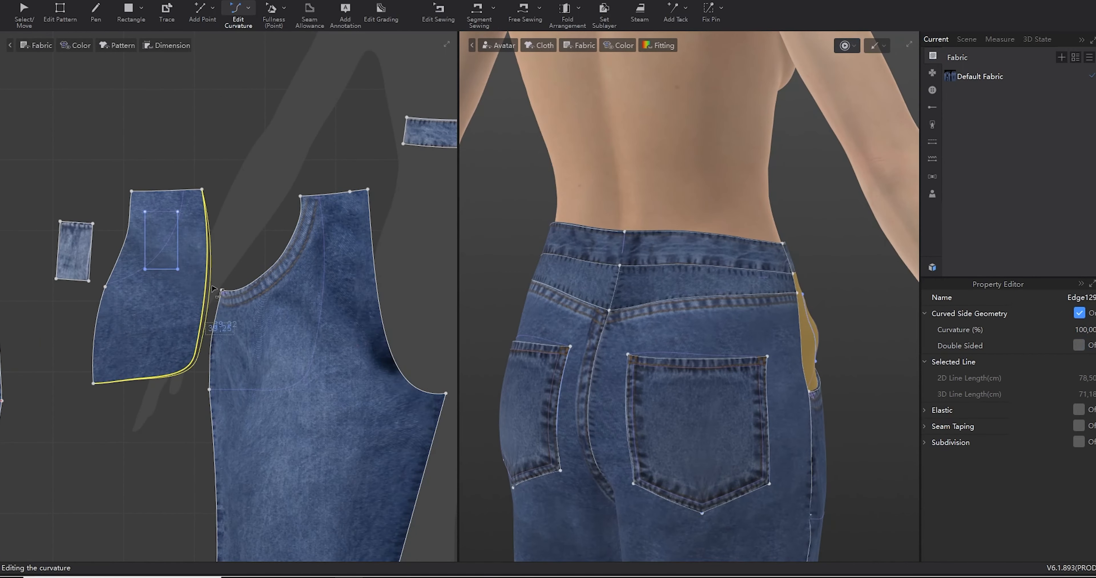
pyautogui.moveTo(616, 348); pyautogui.dragTo(510, 351, button='right')
pyautogui.scroll(-4, 264, 232)
pyautogui.moveTo(374, 238); pyautogui.dragTo(127, 238, button='middle')
pyautogui.scroll(3, 291, 256)
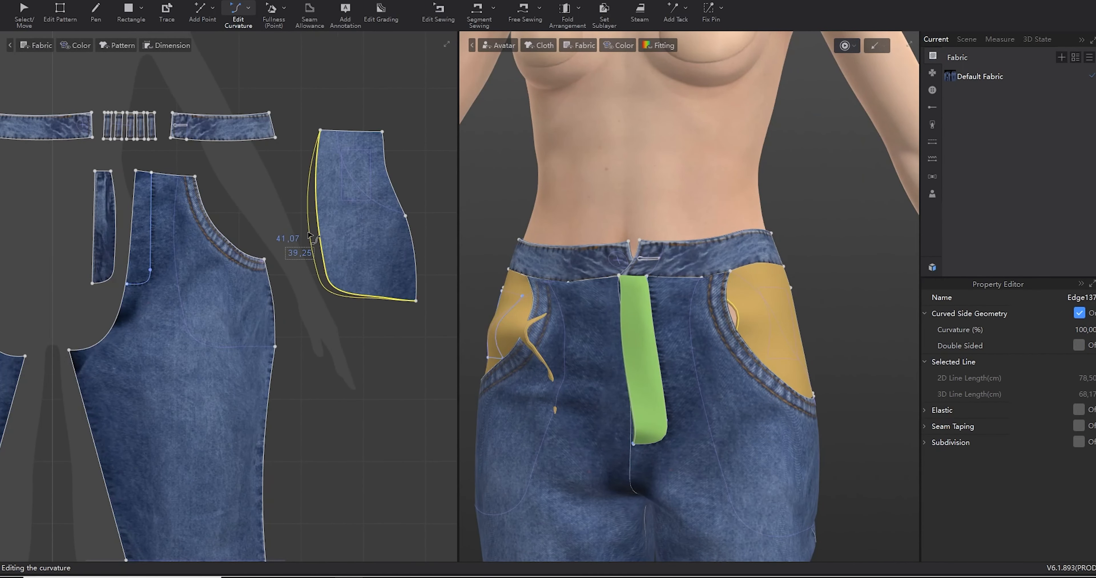
# - Turn off strengthening on both front pocket bags and pull them into place during simulation
pyautogui.press('a')
pyautogui.click(716, 313)
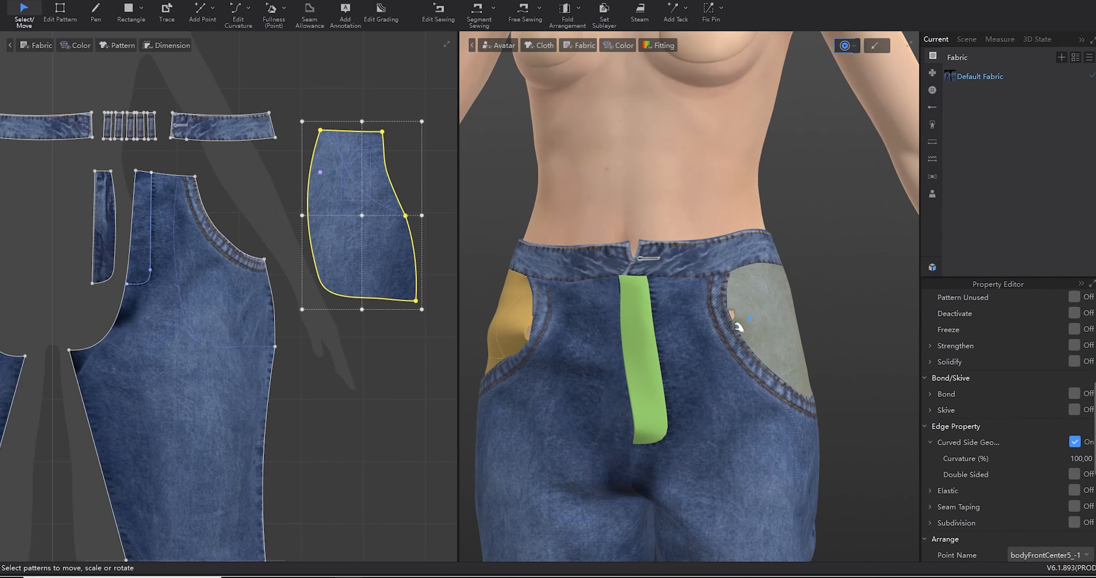
pyautogui.click(519, 328)
pyautogui.moveTo(749, 347); pyautogui.dragTo(724, 364)
pyautogui.moveTo(570, 376); pyautogui.dragTo(663, 383, button='right')
pyautogui.moveTo(571, 350); pyautogui.dragTo(568, 379)
pyautogui.click(617, 249)
# - Select the small coin pocket and pull it out over the right front pocket bag during simulation
pyautogui.scroll(-4, 176, 288)
pyautogui.moveTo(176, 288); pyautogui.dragTo(321, 274, button='middle')
pyautogui.click(141, 253)
pyautogui.press('space')
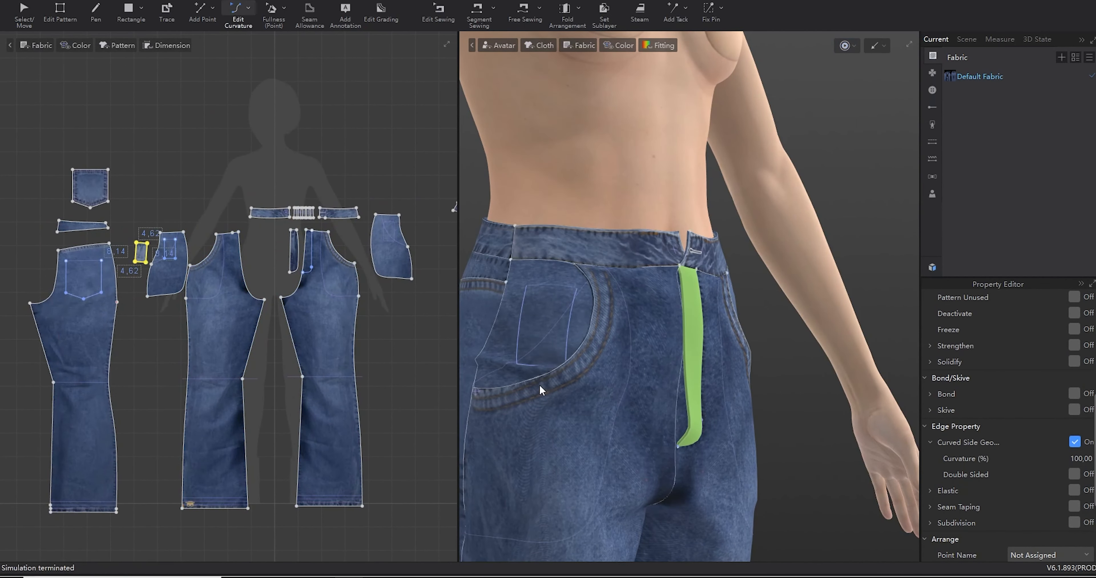
pyautogui.press('a')
pyautogui.moveTo(522, 321); pyautogui.dragTo(516, 328)
pyautogui.press('space')
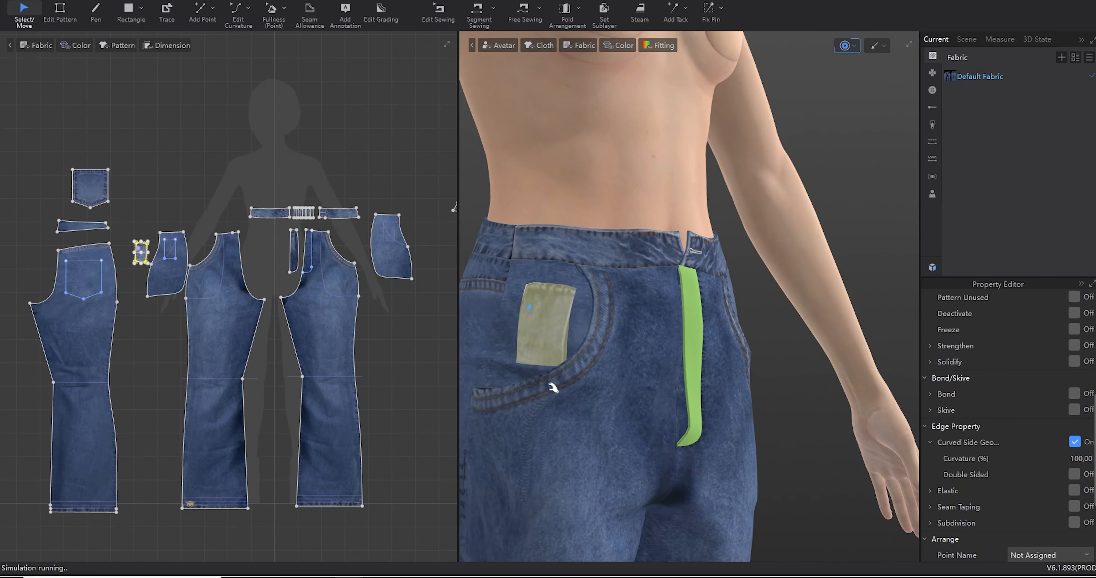
# - Resume the simulation and pull the cloth around the waist and right front pocket into place
pyautogui.moveTo(553, 384); pyautogui.dragTo(708, 434, button='right')
pyautogui.press('space')
pyautogui.click(476, 201)
pyautogui.moveTo(475, 238); pyautogui.dragTo(523, 176, button='middle')
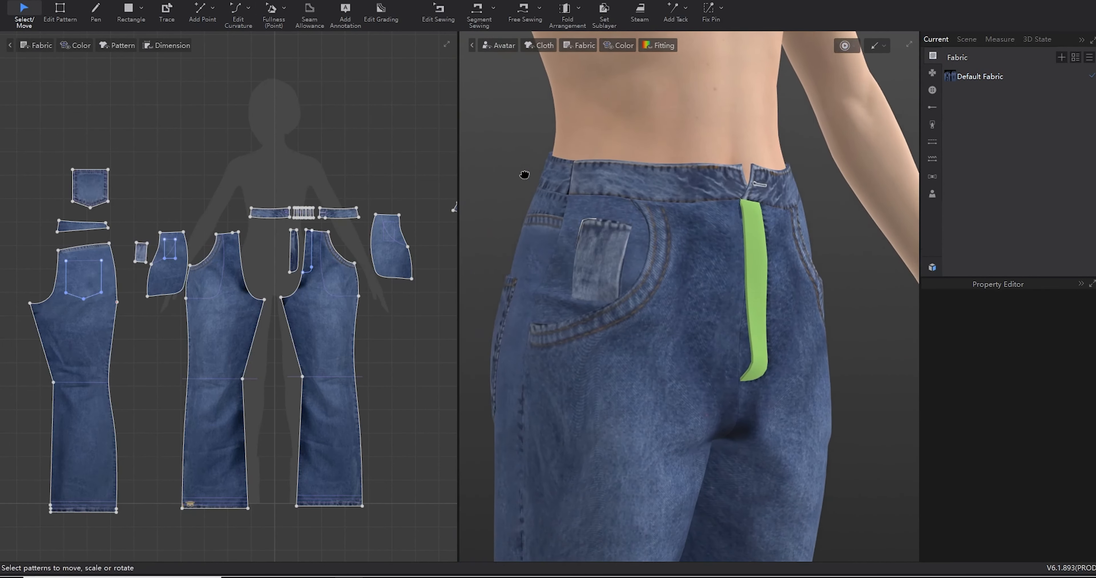
pyautogui.moveTo(651, 272); pyautogui.dragTo(491, 292, button='right')
pyautogui.press('space')
pyautogui.moveTo(682, 247)
pyautogui.mouseDown()
pyautogui.moveTo(670, 260)
pyautogui.moveTo(676, 249)
pyautogui.mouseUp()
pyautogui.moveTo(557, 301); pyautogui.dragTo(698, 312, button='right')
pyautogui.moveTo(565, 170); pyautogui.dragTo(546, 152)
# - Set the first Shrinkage Ratio of both front waistband pieces to 95
pyautogui.click(637, 111)
pyautogui.keyDown('shift'); pyautogui.click(787, 121); pyautogui.keyUp('shift')
pyautogui.scroll(5, 987, 419)
pyautogui.click(1072, 411)
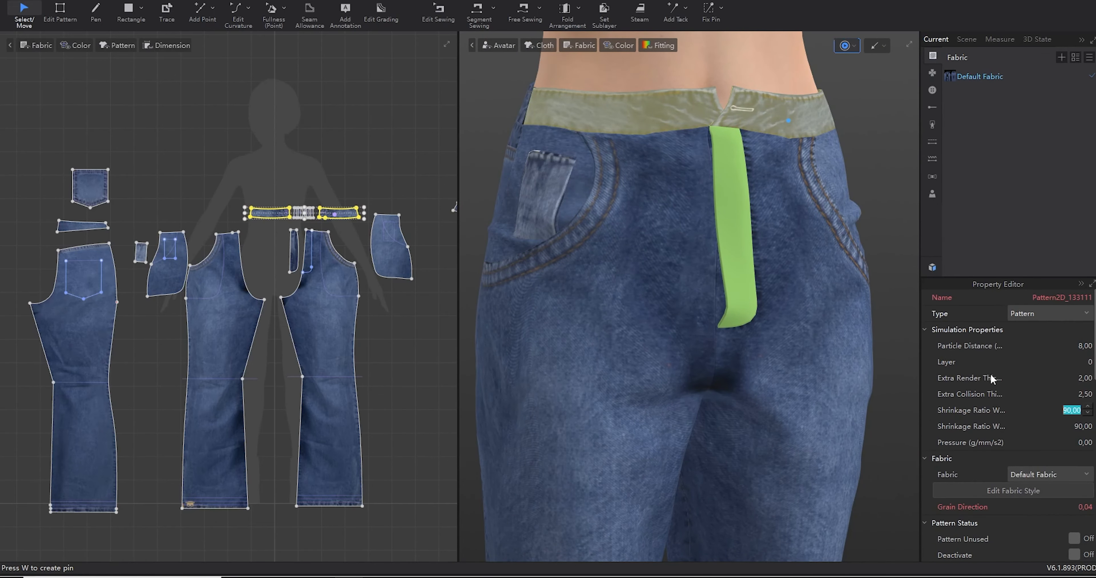
pyautogui.write('95')
pyautogui.press('Return')
# - Set the first Shrinkage Ratio of the back waistband piece to 95
pyautogui.scroll(-1, 1063, 410)
pyautogui.moveTo(425, 272); pyautogui.dragTo(190, 280, button='middle')
pyautogui.click(251, 216)
pyautogui.scroll(3, 991, 383)
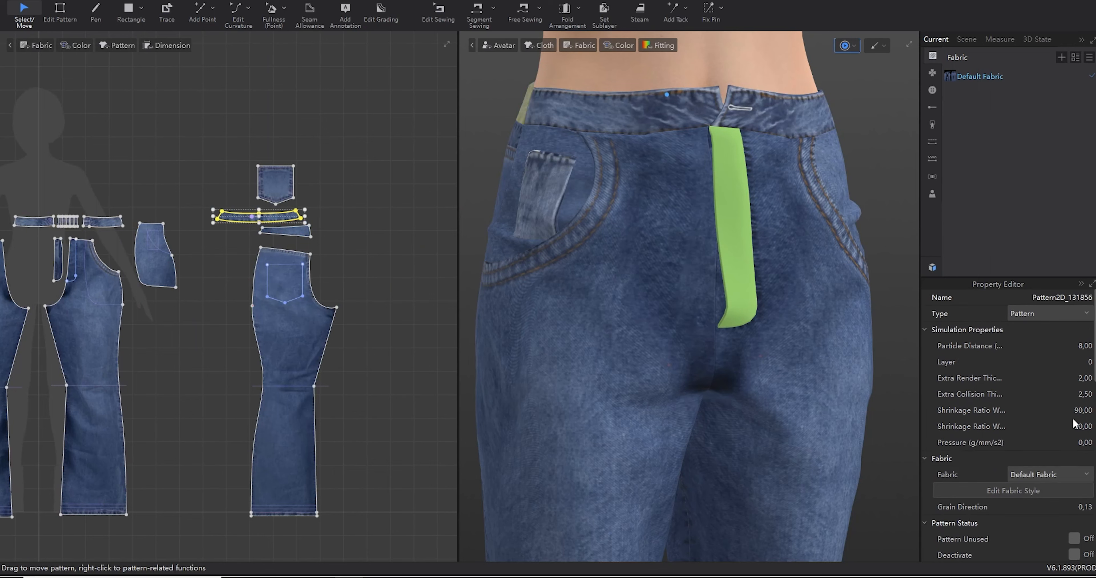
pyautogui.click(1073, 414)
pyautogui.write('95')
pyautogui.press('Return')
# - Pull the right front waistband end towards the buttonhole side and continue simulating the jeans
pyautogui.scroll(-4, 1072, 420)
pyautogui.moveTo(698, 108); pyautogui.dragTo(763, 93)
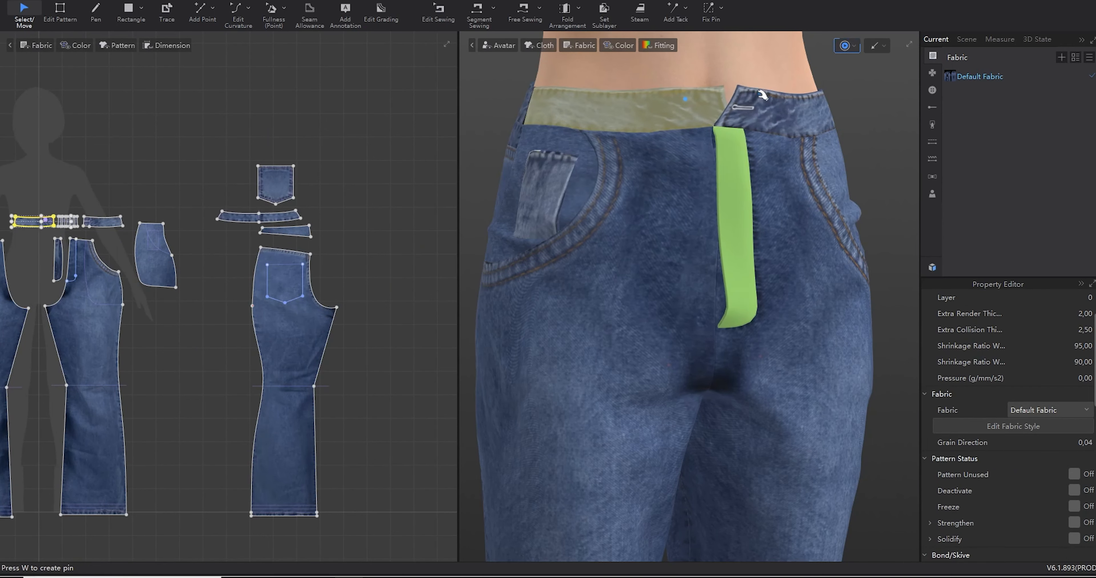
pyautogui.click(731, 87)
pyautogui.press('space')
pyautogui.moveTo(780, 99); pyautogui.dragTo(778, 156, button='right')
pyautogui.press('space')
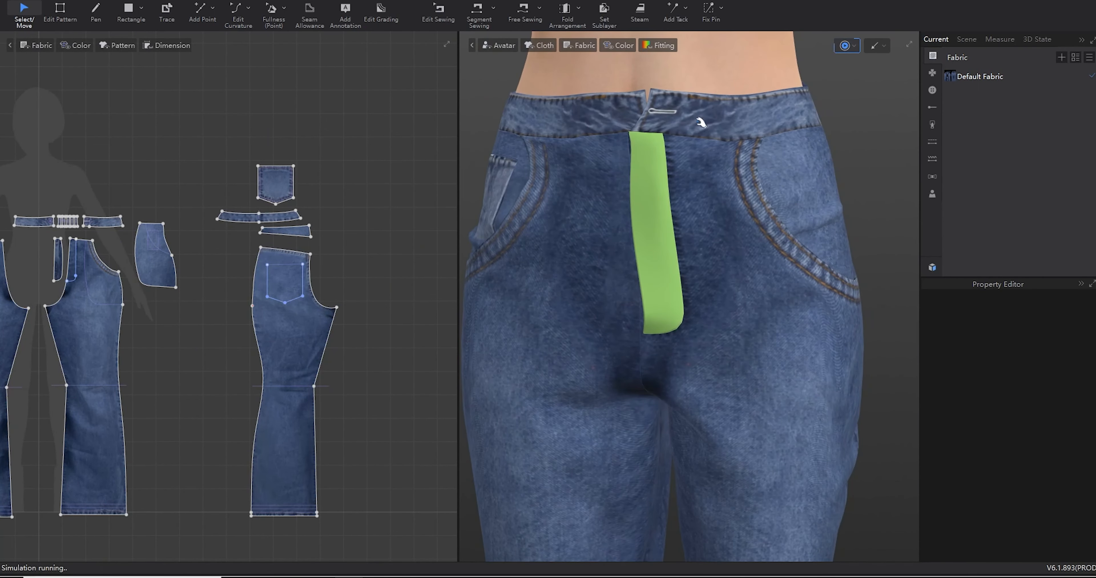
# - Strengthen both front waistband pieces and pull the waistband and left pocket area into shape during simulation
pyautogui.click(697, 122)
pyautogui.keyDown('shift'); pyautogui.click(613, 129); pyautogui.keyUp('shift')
pyautogui.hotkey('ctrl', 'h')
pyautogui.moveTo(749, 121)
pyautogui.mouseDown()
pyautogui.moveTo(718, 107)
pyautogui.moveTo(761, 131)
pyautogui.mouseUp()
pyautogui.moveTo(799, 182); pyautogui.dragTo(761, 174)
pyautogui.moveTo(738, 111); pyautogui.dragTo(714, 108)
pyautogui.moveTo(524, 114); pyautogui.dragTo(573, 129)
# - Simulate the whole jeans again and pull the right front panel upward beside the fly
pyautogui.moveTo(594, 271); pyautogui.dragTo(652, 313, button='right')
pyautogui.scroll(-4, 663, 323)
pyautogui.press('space')
pyautogui.press('space')
pyautogui.moveTo(653, 289); pyautogui.dragTo(653, 263)
# - Adjust the lower end point of the internal fly line at the left front panel's centre front edge
pyautogui.moveTo(113, 281); pyautogui.dragTo(200, 266, button='middle')
pyautogui.scroll(8, 200, 265)
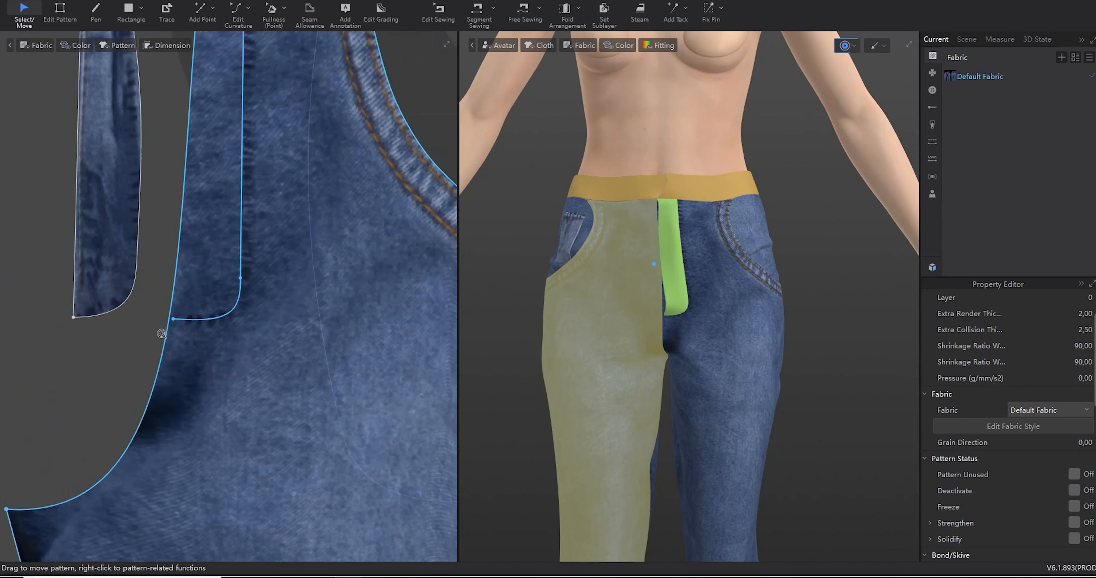
pyautogui.press('z')
pyautogui.click(173, 316)
pyautogui.press('a')
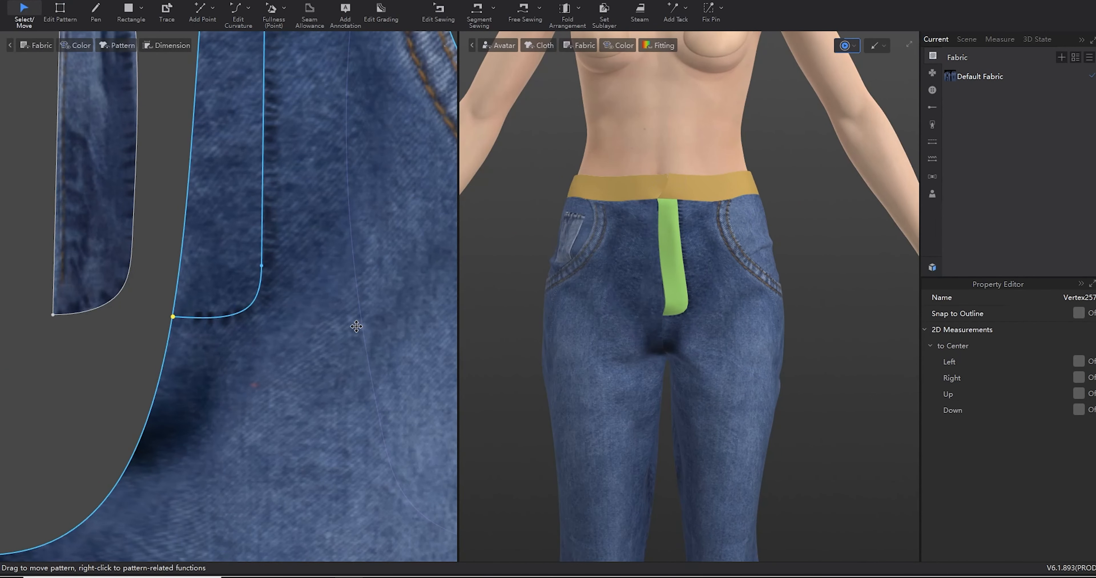
pyautogui.scroll(-3, 189, 232)
# - Try shifting the coin pocket placement outline inward and down on the right front pocket bag
pyautogui.click(124, 373)
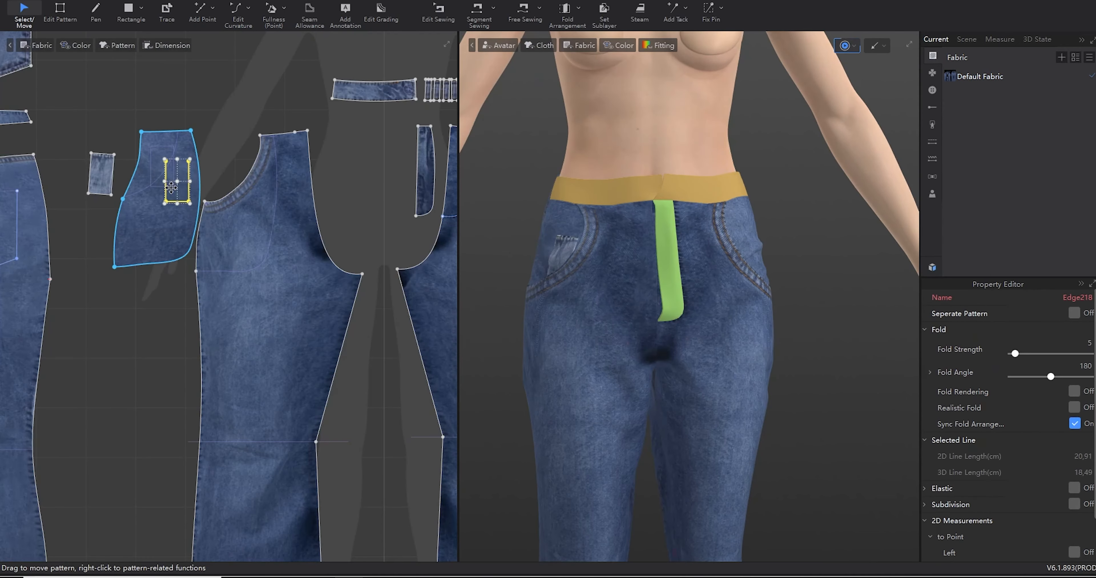
pyautogui.moveTo(680, 314); pyautogui.dragTo(492, 315, button='right')
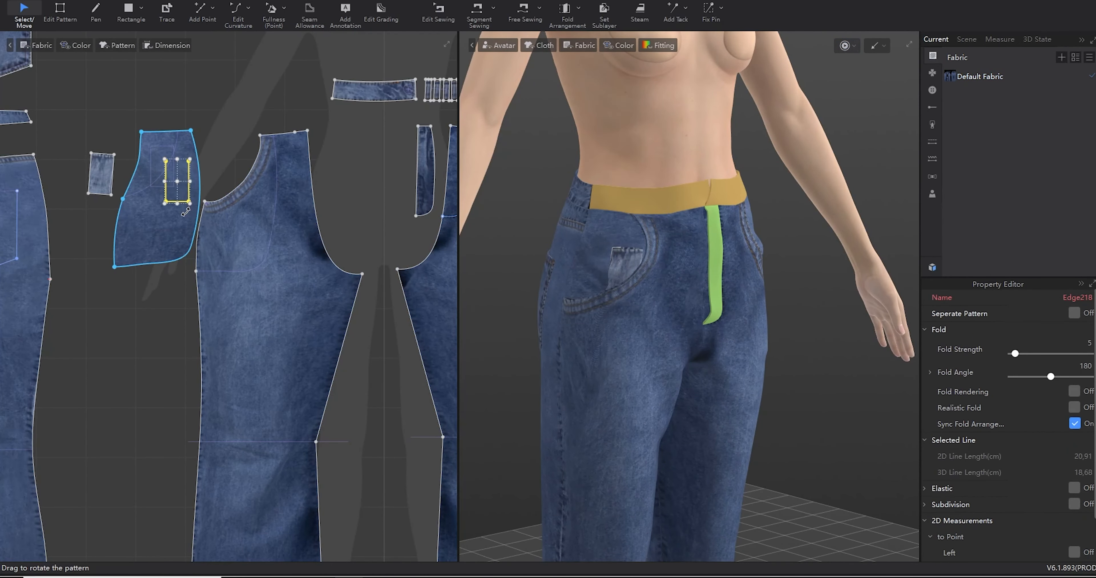
pyautogui.scroll(5, 264, 202)
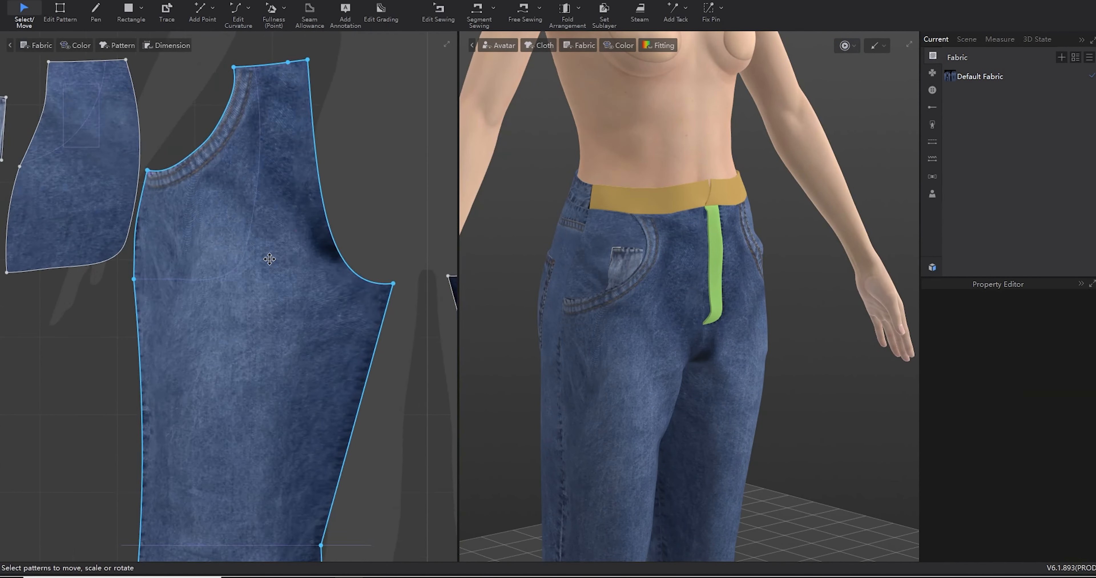
# - Set the first Shrinkage Ratio of the front and back waistband pieces to 100 and simulate the jeans
pyautogui.press('2')
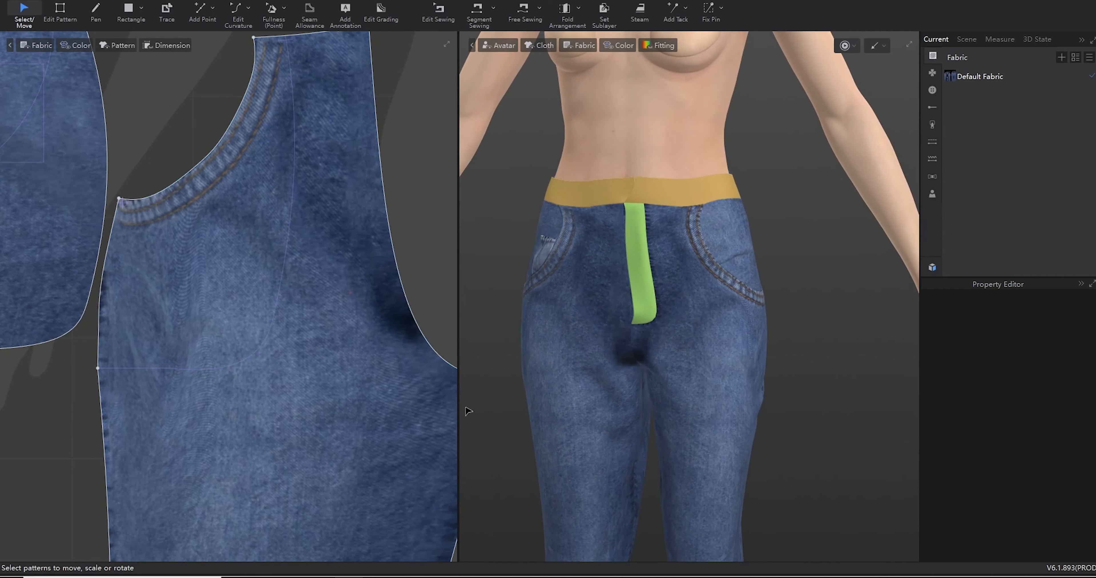
pyautogui.scroll(-4, 299, 368)
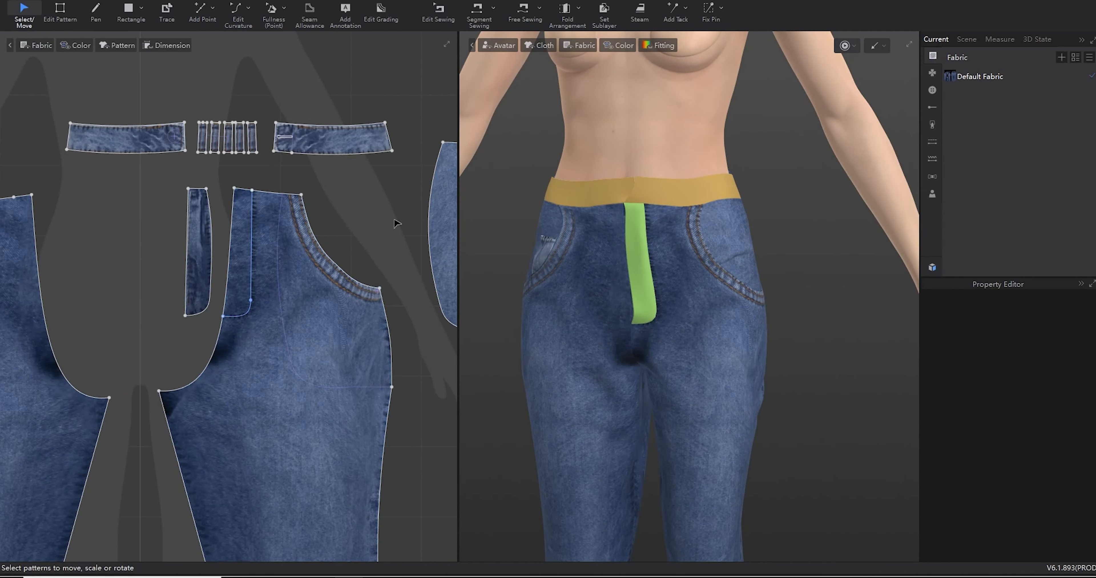
pyautogui.click(604, 195)
pyautogui.moveTo(604, 195); pyautogui.dragTo(667, 180, button='right')
pyautogui.keyDown('shift'); pyautogui.click(667, 181); pyautogui.keyUp('shift')
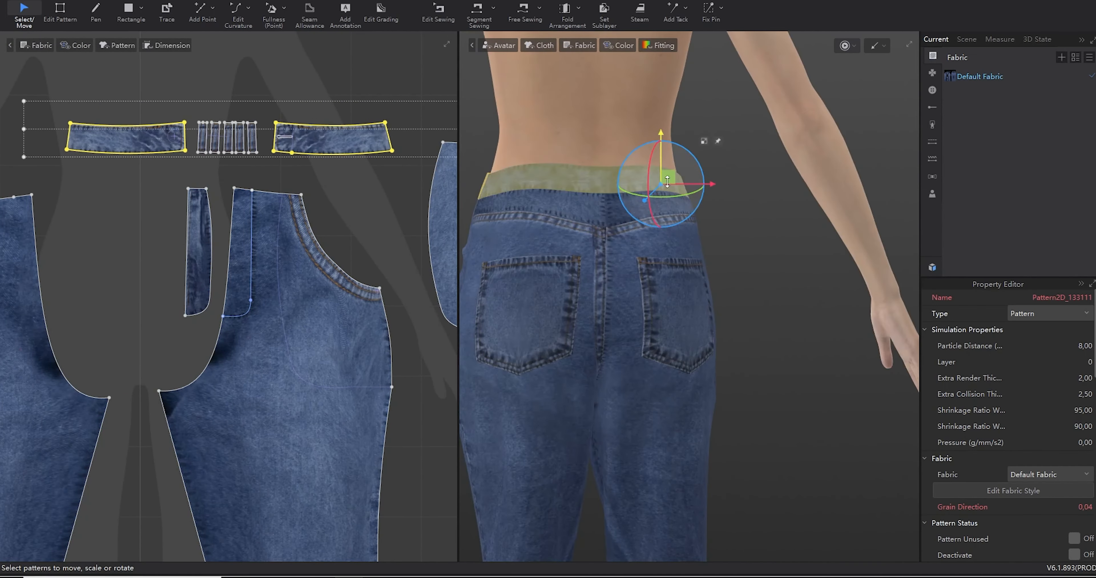
pyautogui.write('100')
pyautogui.press('Return')
pyautogui.press('space')
pyautogui.press('2')
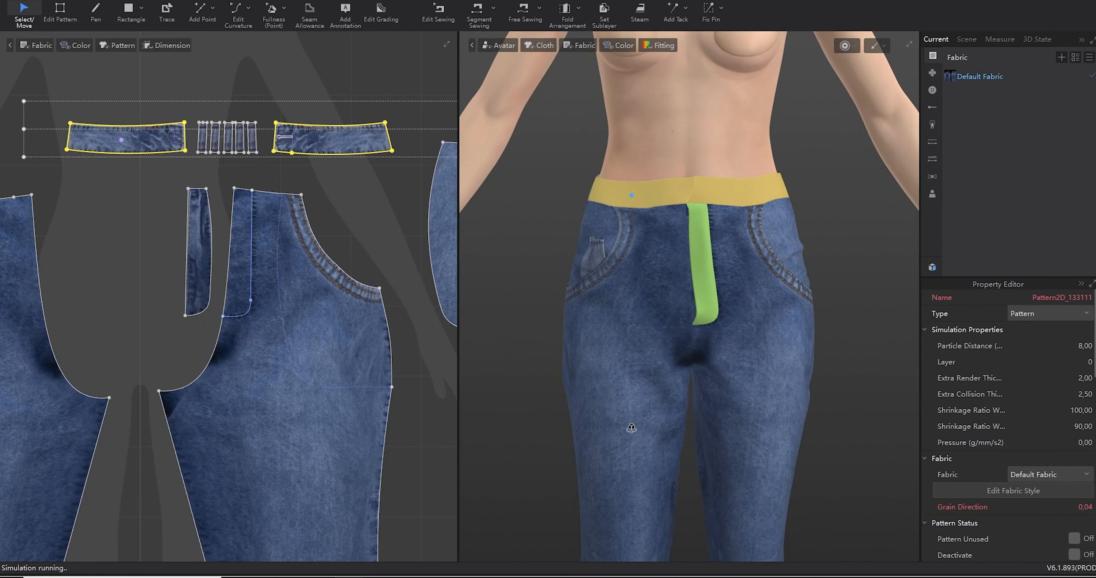
pyautogui.scroll(2, 234, 85)
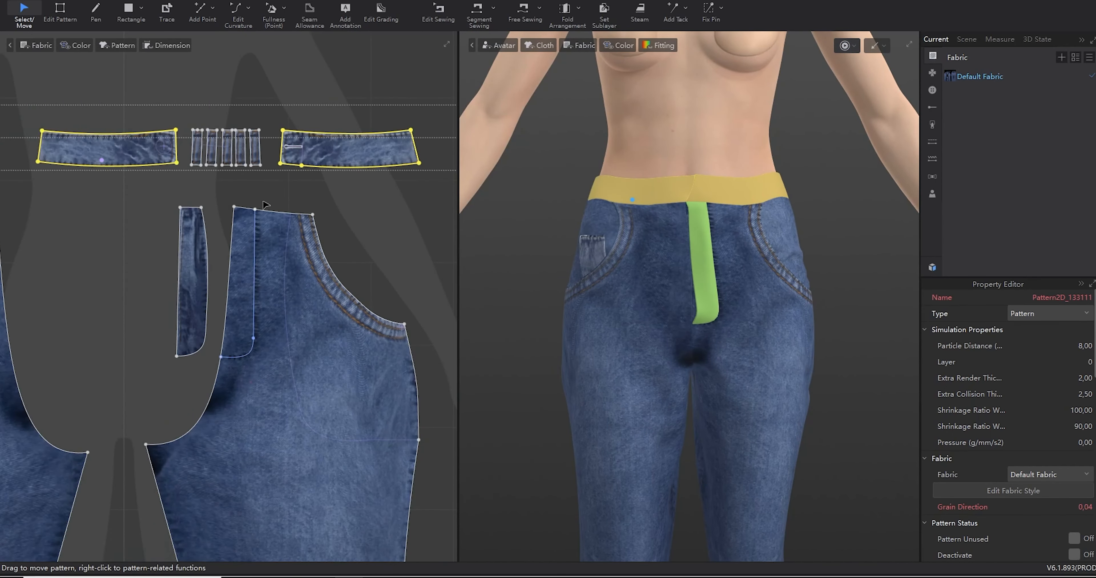
# - Place a button on the right front waistband piece and apply the jeans button trim from the resource library to it
pyautogui.press('b')
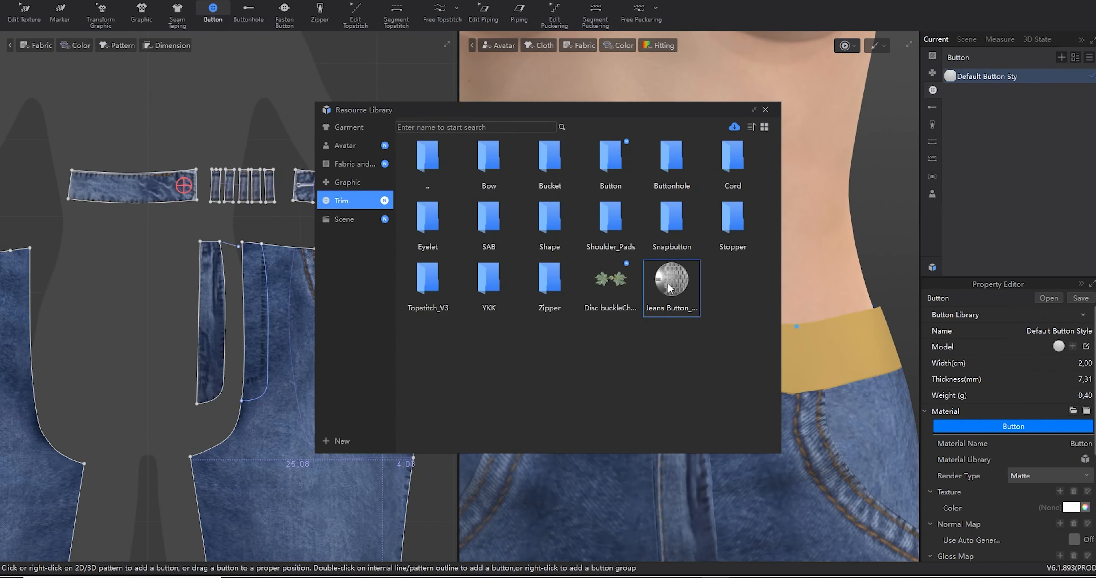
pyautogui.rightClick(670, 288)
pyautogui.click(705, 318)
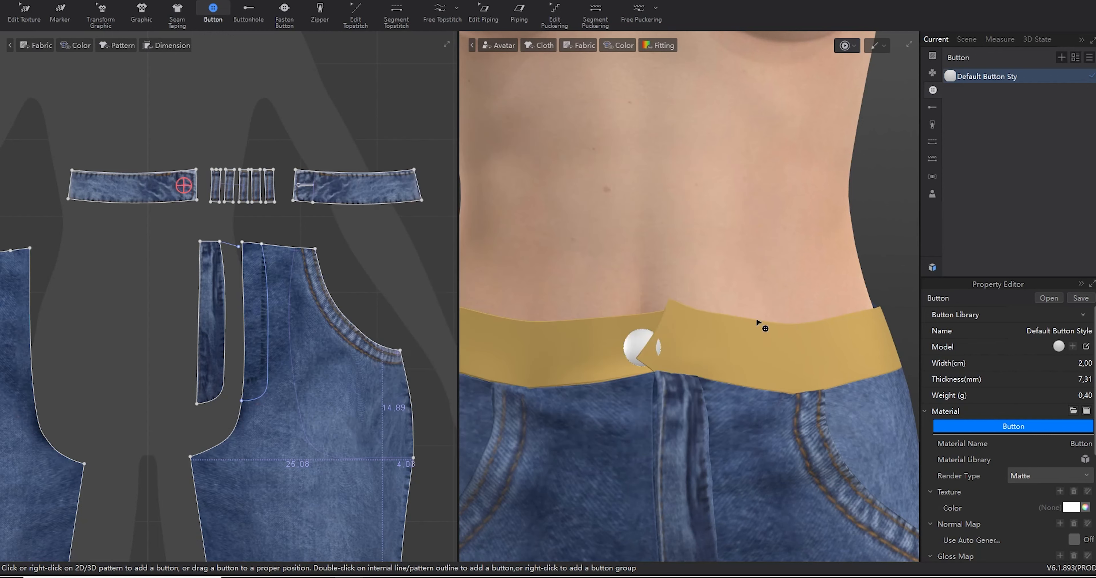
pyautogui.click(1081, 320)
pyautogui.click(1021, 383)
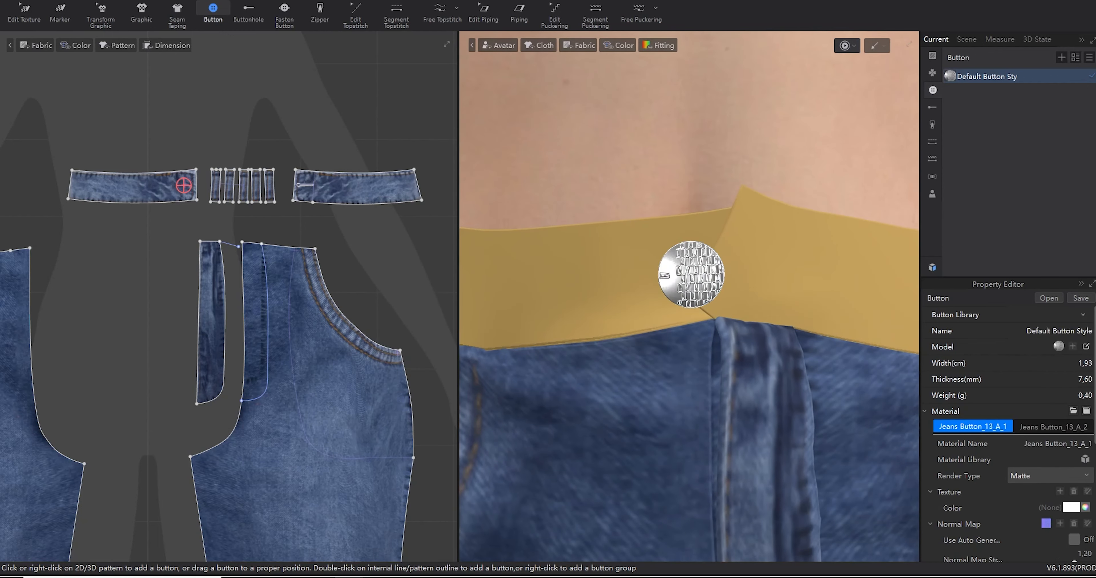
# - Set the jeans button's main material (Jeans Button_13_A_1) colour to the pale yellow Pantone TSX Duckling
pyautogui.click(1086, 507)
pyautogui.click(574, 314)
pyautogui.click(674, 190)
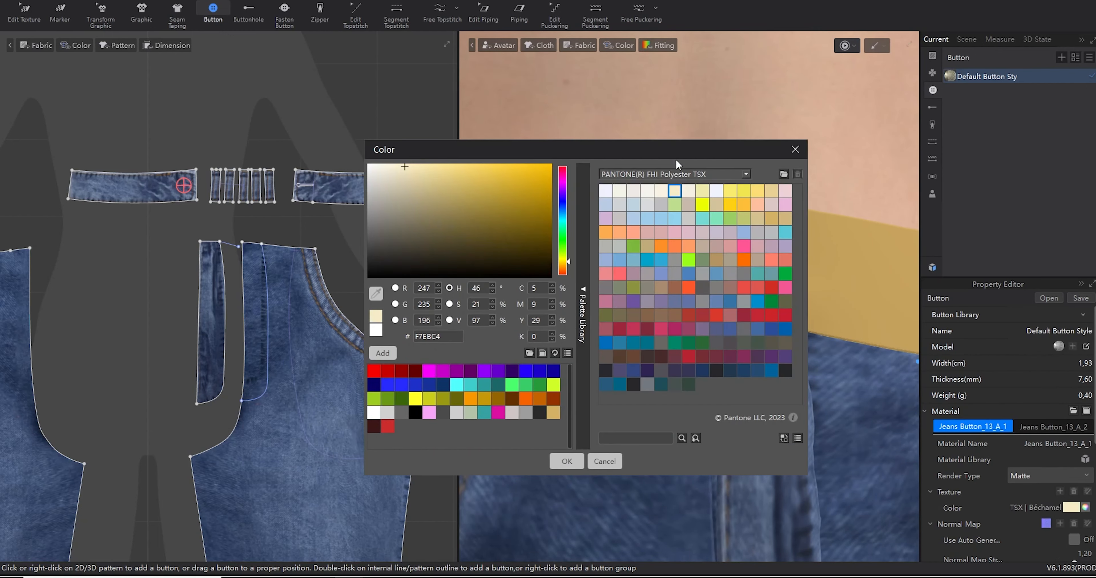
pyautogui.click(404, 175)
pyautogui.click(241, 445)
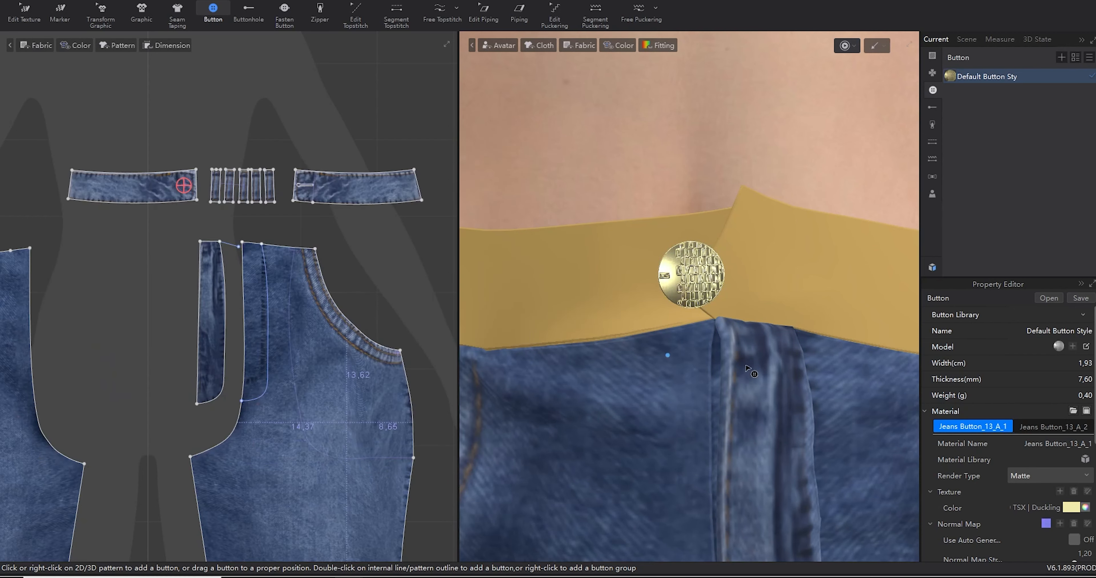
# - Place a buttonhole on the left front waistband, aligned with the buttonhole shown in the denim texture
pyautogui.click(932, 106)
pyautogui.scroll(5, 313, 183)
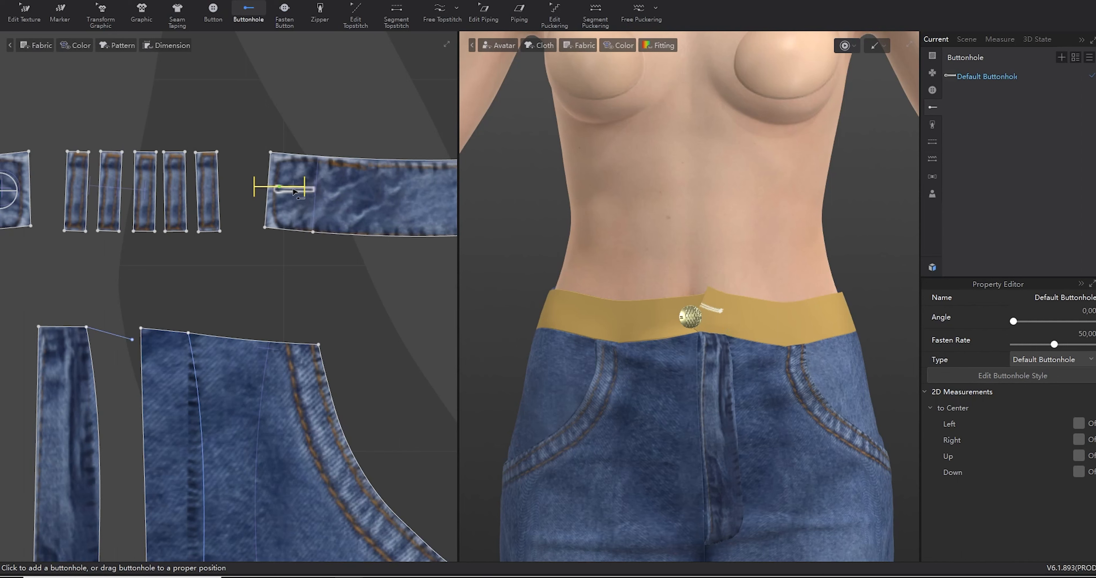
pyautogui.scroll(3, 739, 317)
pyautogui.scroll(3, 219, 219)
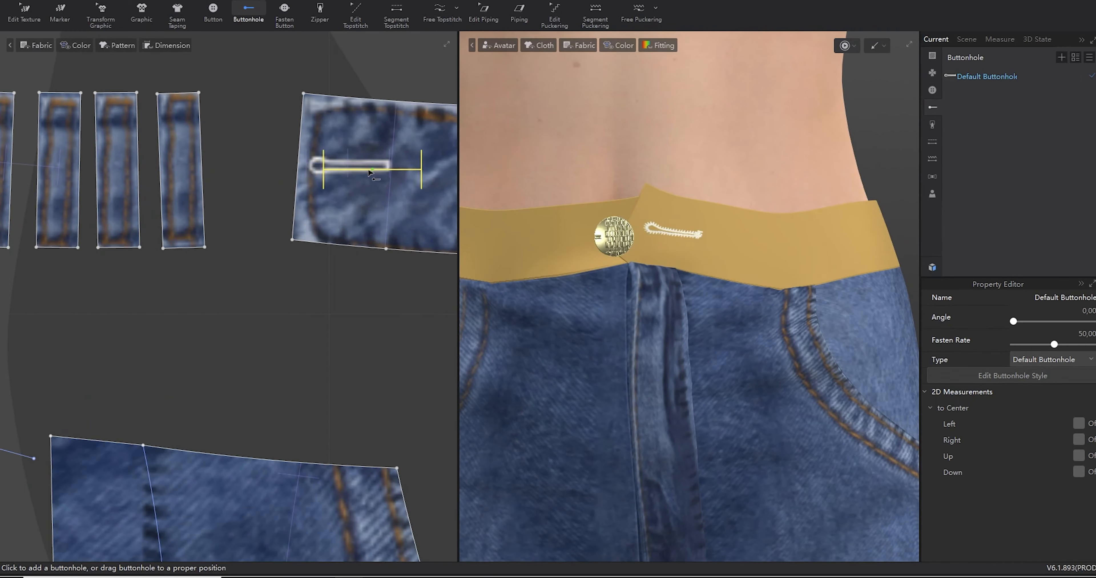
# - Try several library presets for the waistband buttonhole style and apply the second, keyhole-shaped texture preset
pyautogui.click(1053, 375)
pyautogui.click(1081, 315)
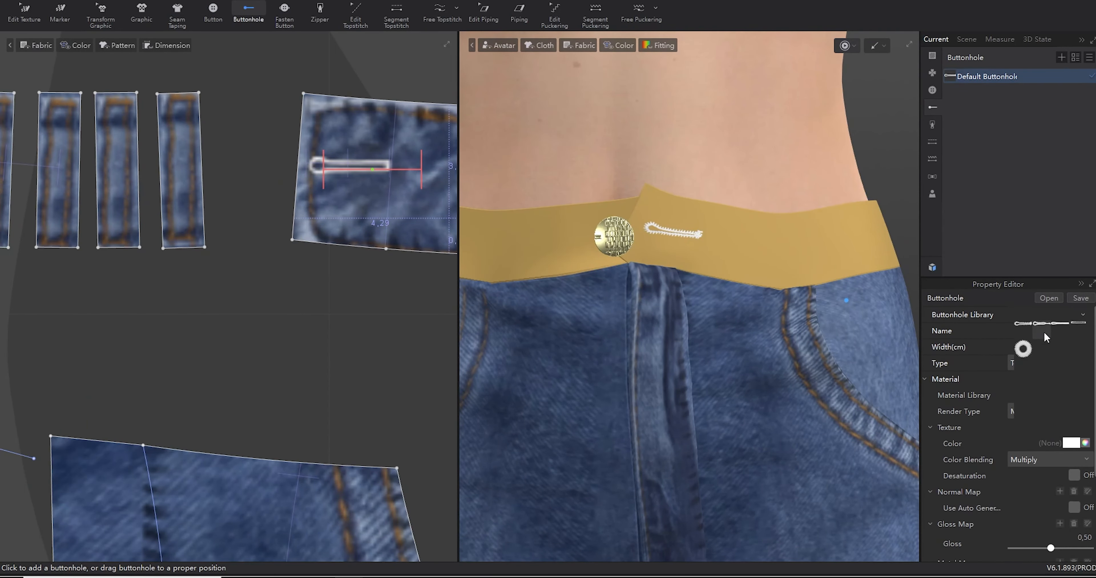
pyautogui.click(1021, 330)
pyautogui.click(1083, 316)
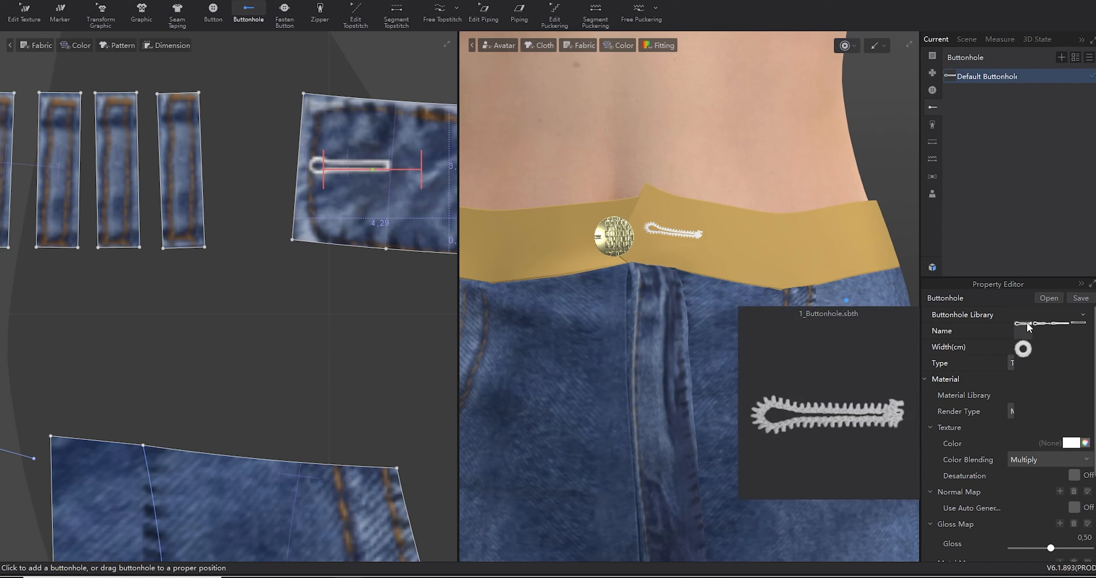
pyautogui.click(1077, 331)
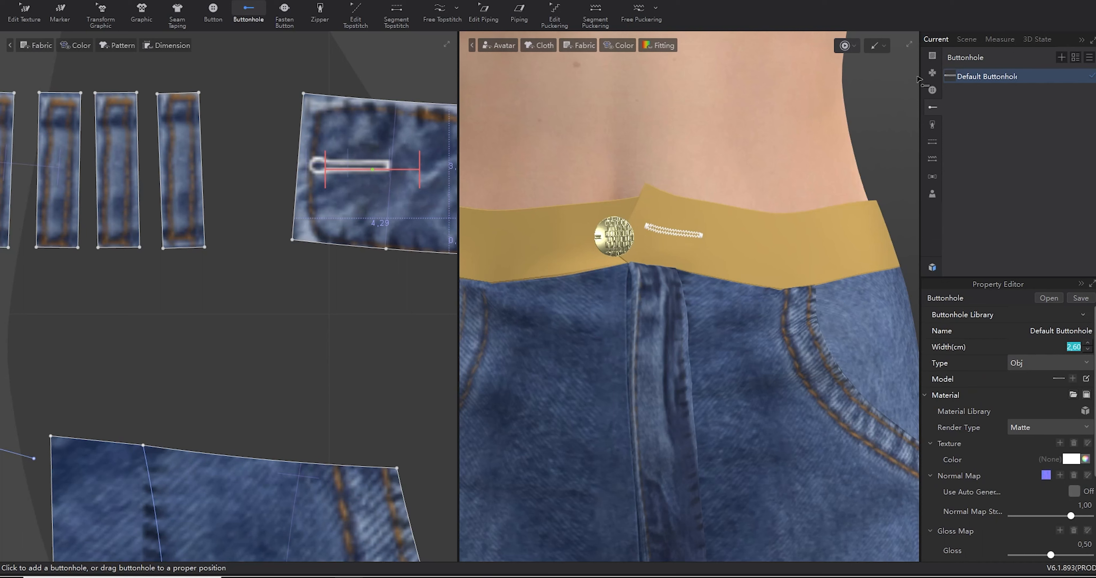
pyautogui.click(1072, 380)
pyautogui.click(608, 320)
pyautogui.click(1081, 315)
pyautogui.click(1044, 326)
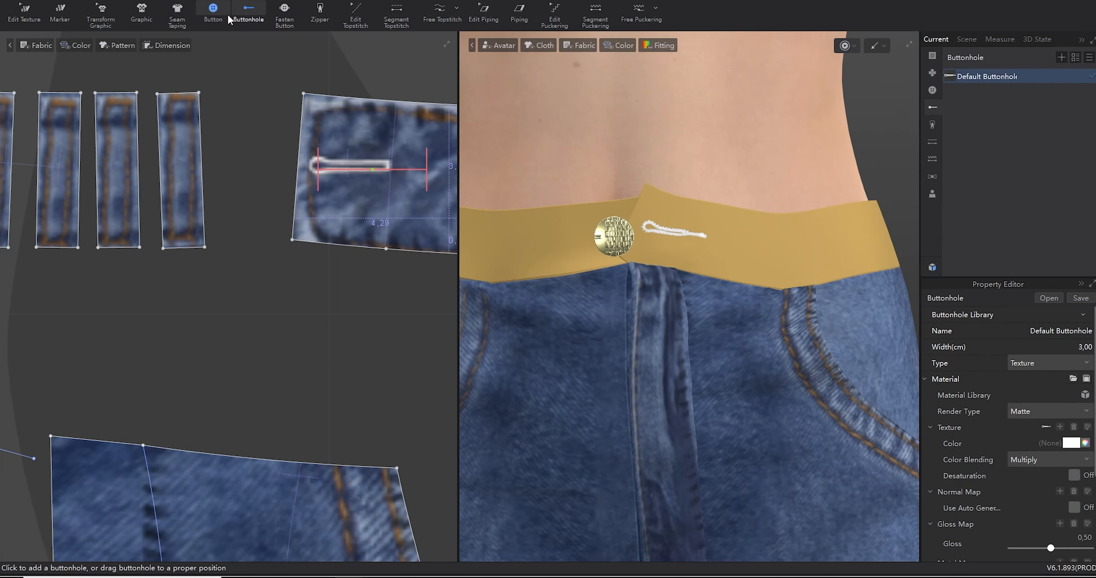
# - Fasten the waistband button to the buttonhole, simulate, and shift the button further inward on the right front waistband
pyautogui.press('space')
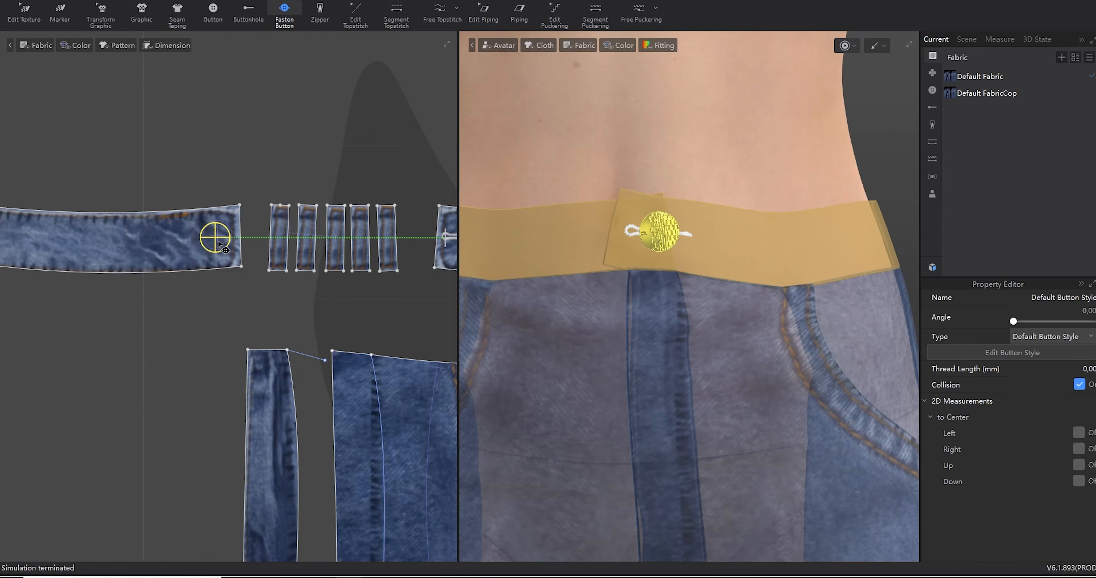
pyautogui.click(187, 280)
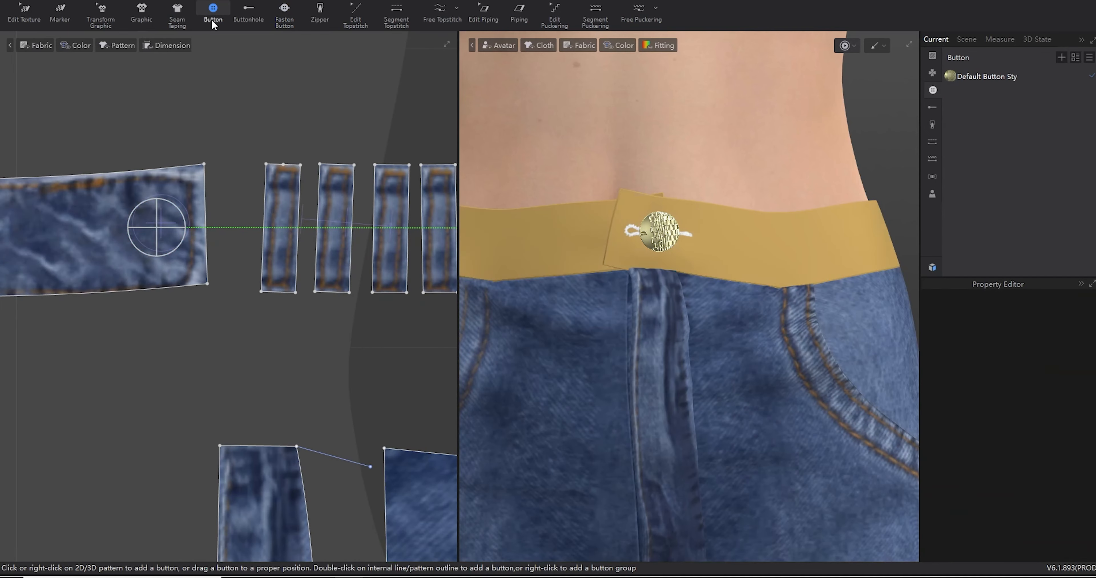
pyautogui.moveTo(157, 227); pyautogui.dragTo(133, 228)
# - Simulate the buttoned jeans, pulling the left waistband upward and the fabric around the fly downward
pyautogui.press('a')
pyautogui.moveTo(757, 258); pyautogui.dragTo(780, 198)
pyautogui.moveTo(652, 391); pyautogui.dragTo(653, 417)
pyautogui.moveTo(615, 364); pyautogui.dragTo(616, 392)
pyautogui.scroll(-6, 543, 310)
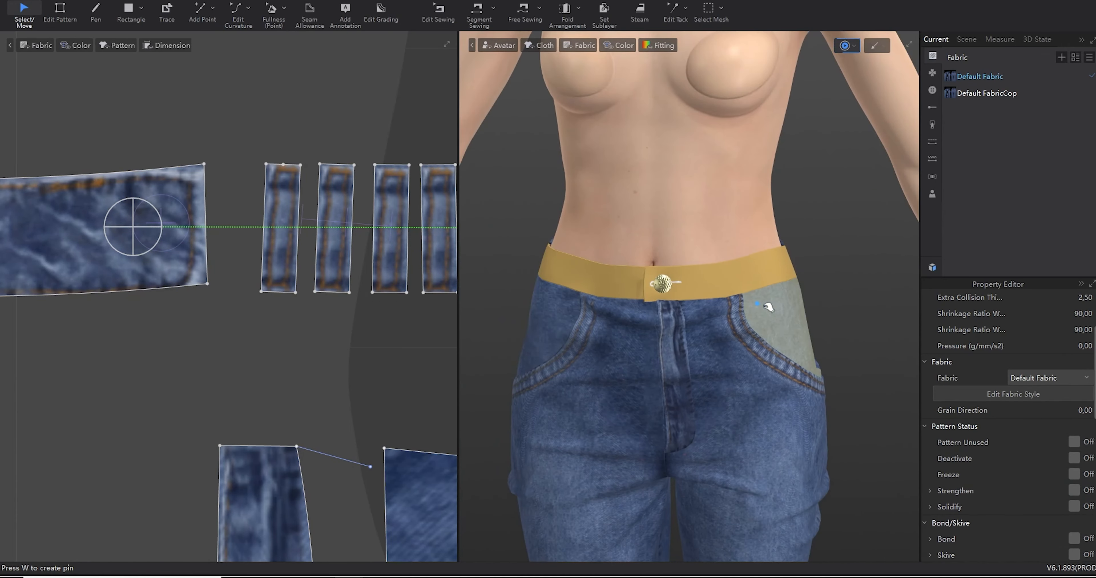
pyautogui.scroll(-3, 638, 408)
pyautogui.click(640, 278)
pyautogui.scroll(-3, 640, 278)
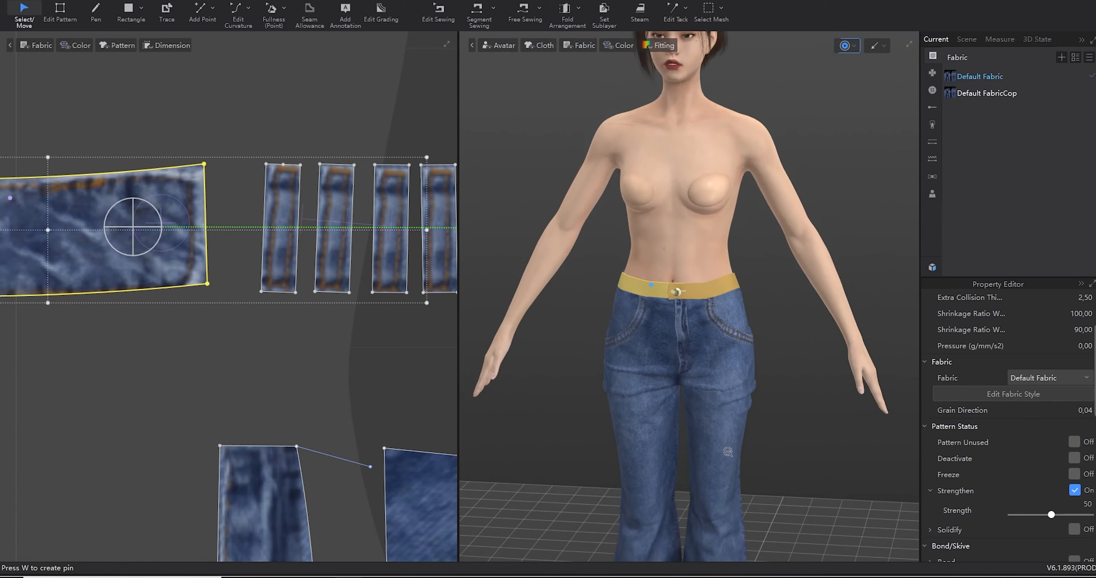
# - Sew the third belt loop to the left front, and the second loop's lower edge to the right front panel's top edge at the pocket
pyautogui.moveTo(663, 294); pyautogui.dragTo(698, 373, button='right')
pyautogui.scroll(1, 699, 374)
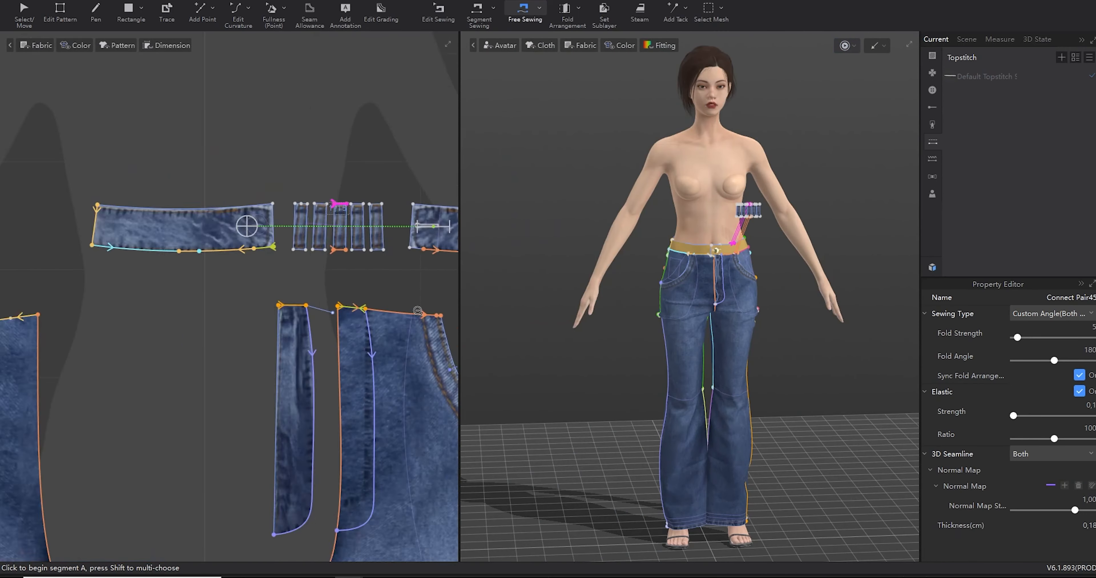
pyautogui.scroll(3, 308, 290)
pyautogui.moveTo(307, 289); pyautogui.dragTo(752, 236, button='middle')
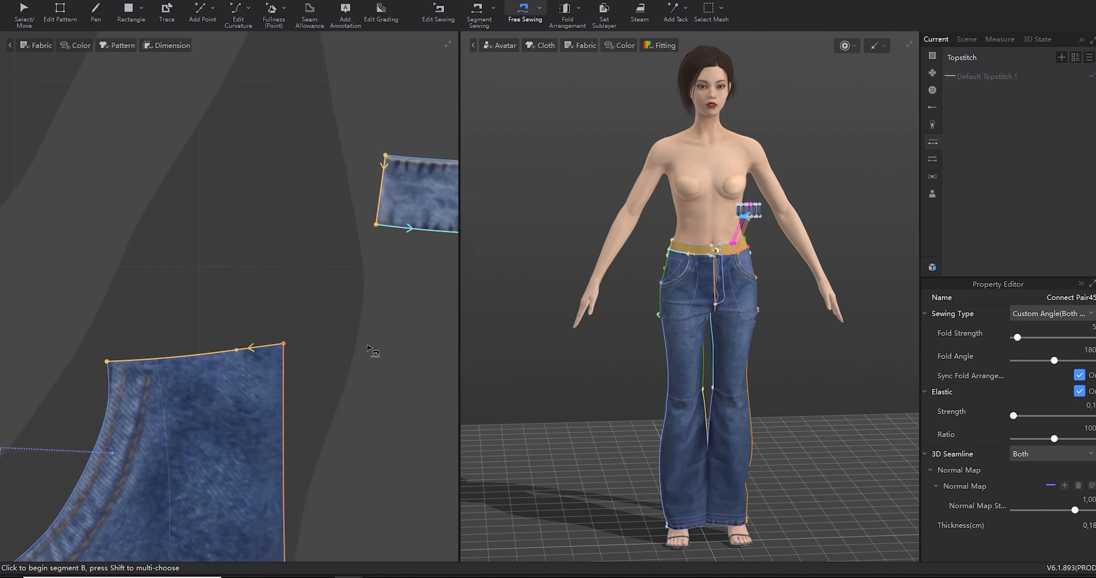
pyautogui.scroll(3, 160, 356)
pyautogui.click(110, 362)
pyautogui.scroll(-3, 110, 363)
# - Sew the second belt loop's top edge to the right front waistband's top edge and adjust the seam segment's position
pyautogui.moveTo(404, 289); pyautogui.dragTo(264, 319, button='middle')
pyautogui.click(219, 271)
pyautogui.click(204, 272)
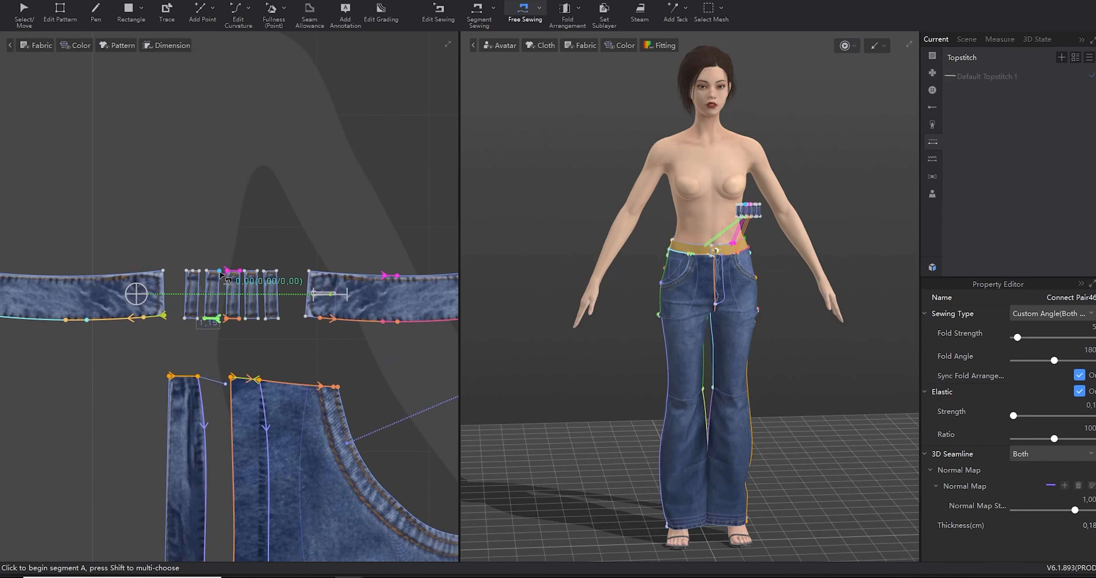
pyautogui.moveTo(110, 337); pyautogui.dragTo(250, 331, button='middle')
pyautogui.moveTo(169, 272); pyautogui.dragTo(284, 243, button='middle')
pyautogui.scroll(3, 323, 292)
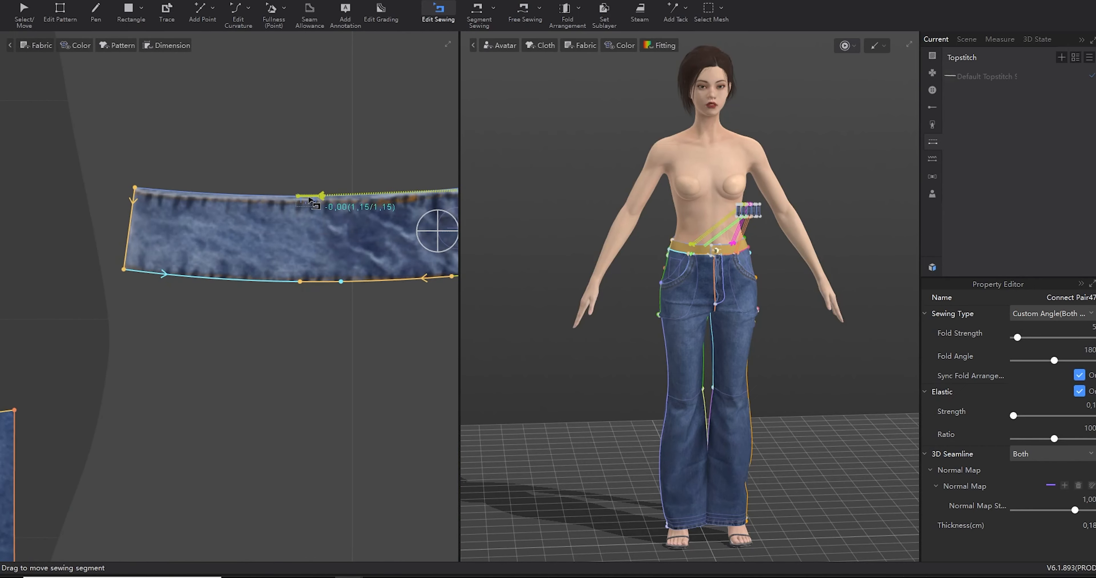
pyautogui.scroll(-5, 321, 312)
pyautogui.moveTo(322, 313); pyautogui.dragTo(240, 310, button='middle')
pyautogui.scroll(5, 783, 98)
# - Position the second and third belt loops over the front waistband on the avatar
pyautogui.moveTo(789, 91); pyautogui.dragTo(600, 123, button='middle')
pyautogui.press('q')
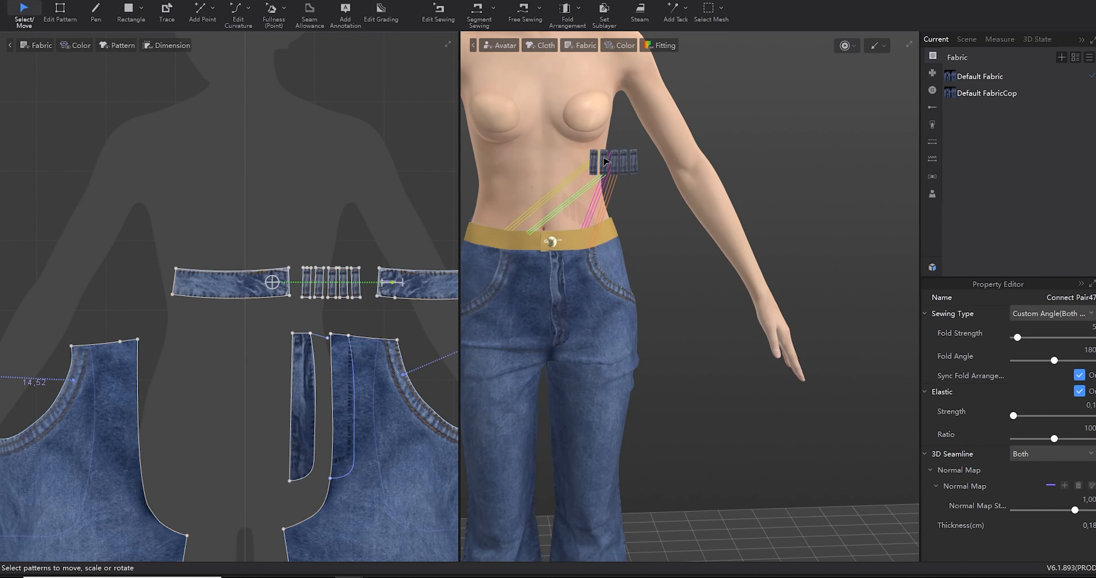
pyautogui.click(604, 161)
pyautogui.keyDown('shift'); pyautogui.click(614, 162); pyautogui.keyUp('shift')
pyautogui.rightClick(613, 163)
pyautogui.click(683, 501)
# - Try sewing the fourth belt loop's lower edge to the left back panel's top edge beside the side seam
pyautogui.moveTo(595, 398); pyautogui.dragTo(638, 399, button='middle')
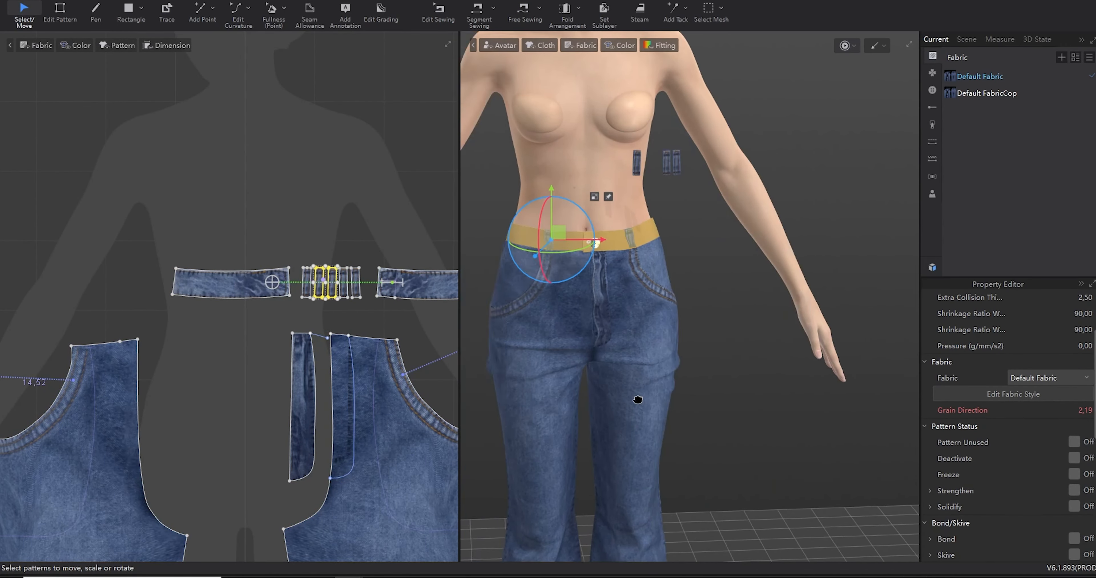
pyautogui.moveTo(638, 400); pyautogui.dragTo(751, 406, button='right')
pyautogui.scroll(2, 636, 386)
pyautogui.moveTo(596, 388); pyautogui.dragTo(642, 391, button='right')
pyautogui.scroll(3, 641, 391)
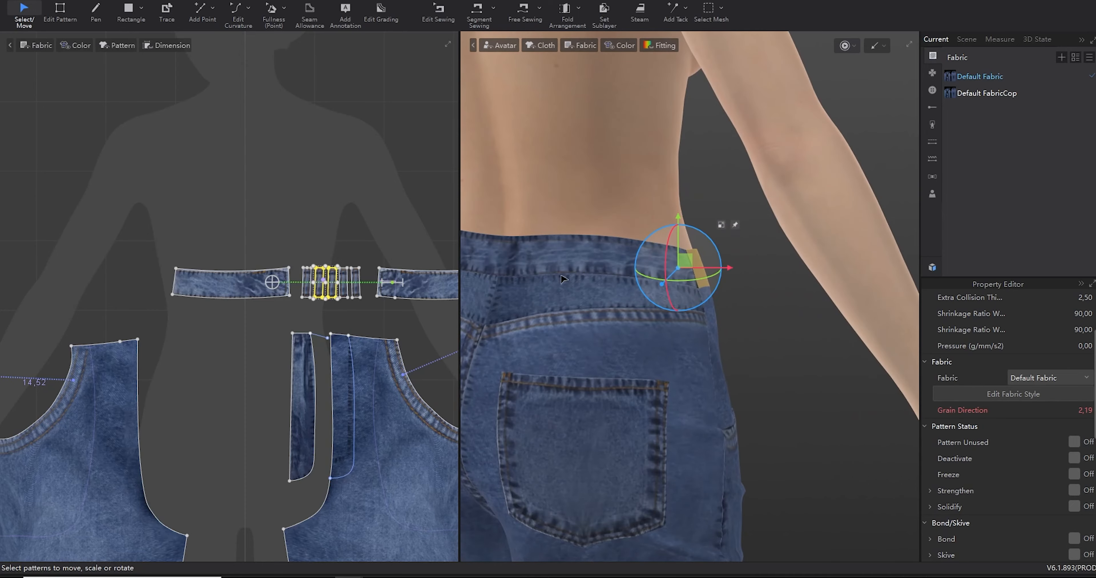
pyautogui.scroll(2, 295, 330)
pyautogui.press('m')
pyautogui.scroll(2, 272, 284)
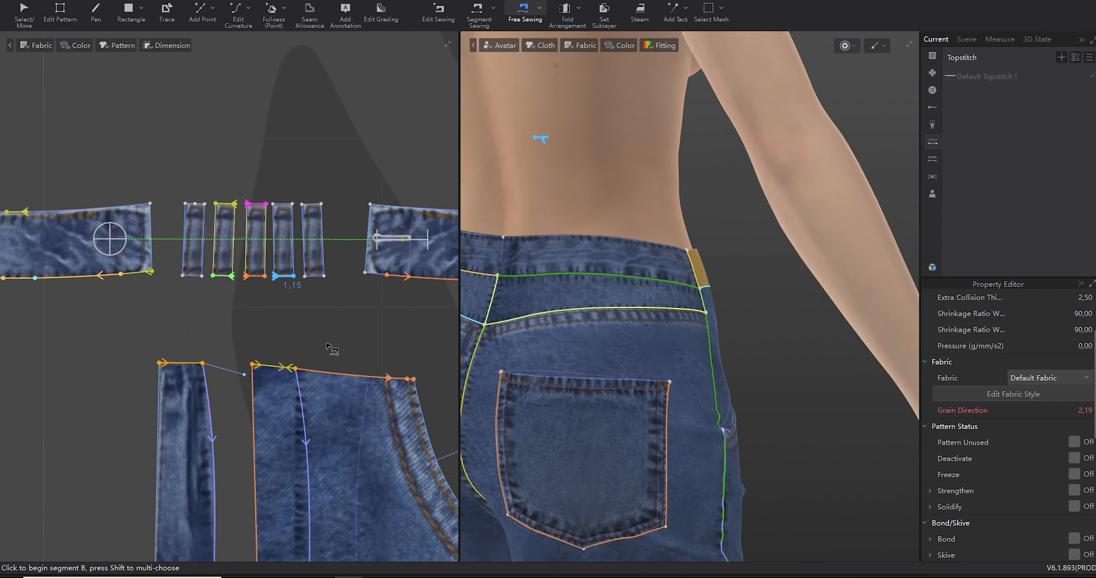
pyautogui.scroll(-4, 323, 344)
pyautogui.scroll(3, 300, 331)
pyautogui.scroll(3, 312, 332)
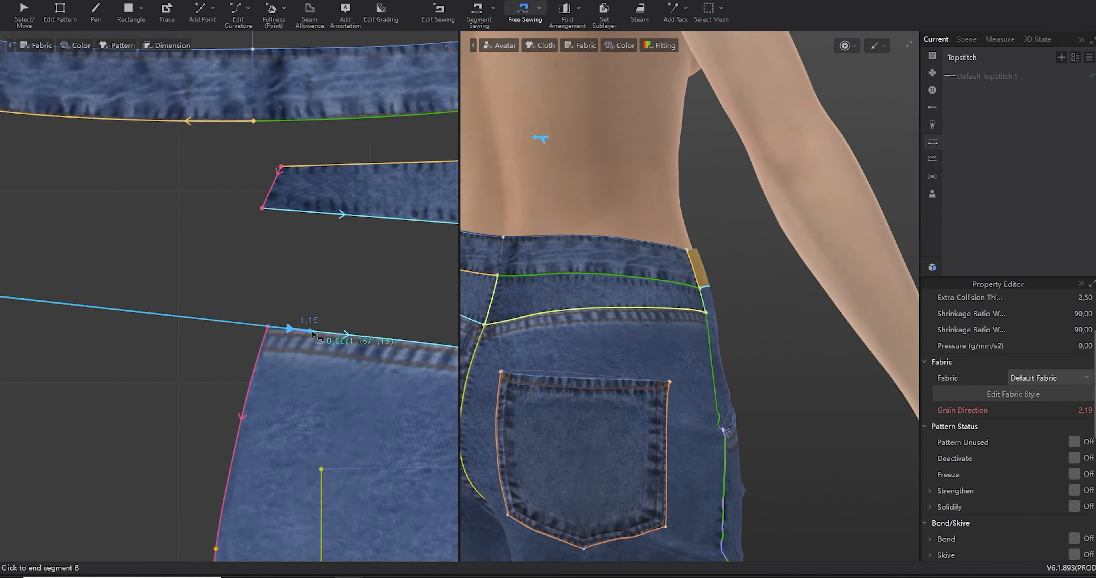
pyautogui.click(304, 333)
pyautogui.scroll(-3, 328, 341)
pyautogui.scroll(-3, 328, 370)
# - Sew the fourth belt loop's top edge to the back waistband's top edge near the wearer's right side seam
pyautogui.moveTo(161, 306); pyautogui.dragTo(341, 361, button='middle')
pyautogui.scroll(2, 230, 340)
pyautogui.moveTo(134, 324); pyautogui.dragTo(184, 331, button='middle')
pyautogui.click(154, 287)
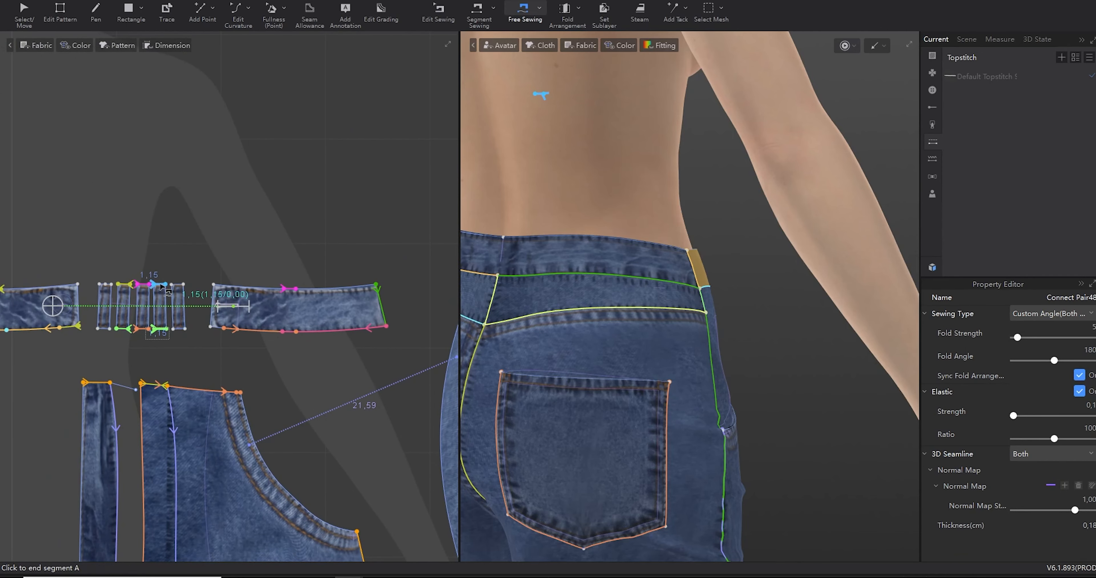
pyautogui.click(165, 287)
pyautogui.scroll(-3, 255, 307)
pyautogui.moveTo(255, 306); pyautogui.dragTo(51, 327, button='middle')
pyautogui.moveTo(446, 370); pyautogui.dragTo(243, 364, button='middle')
pyautogui.scroll(3, 244, 366)
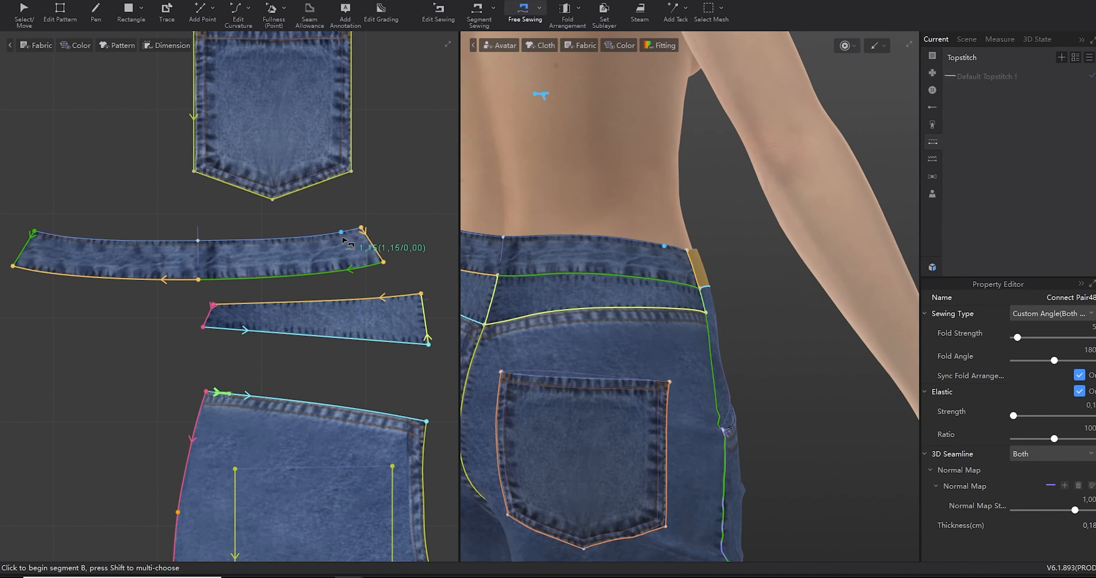
# - Delete the fourth belt loop's lower seam from the left back panel's top edge
pyautogui.press('b')
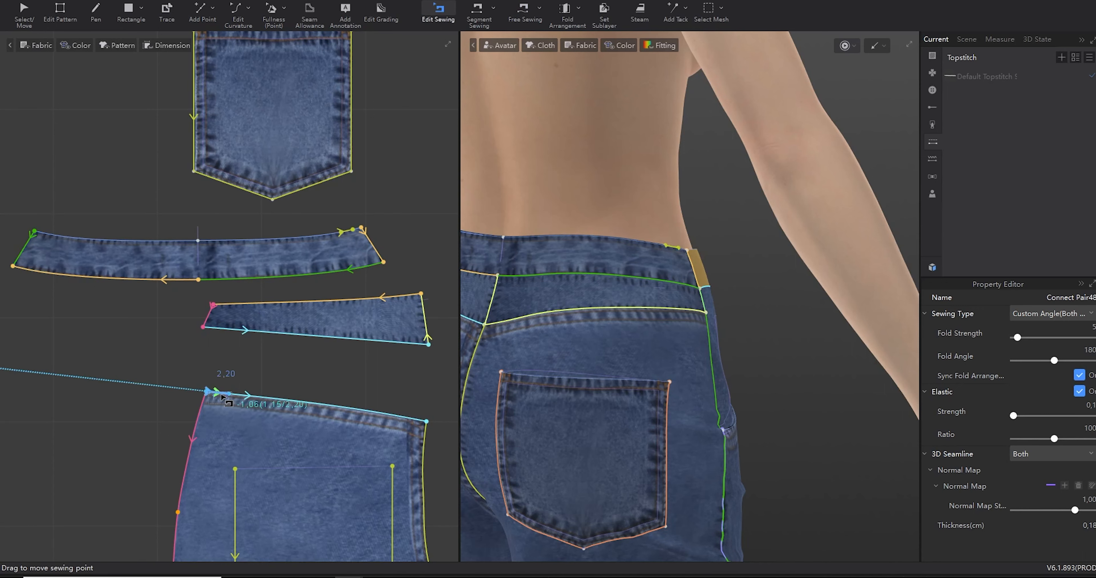
pyautogui.click(262, 430)
# - Sew the fourth belt loop's lower edge at the right back waist and position the loop over the back waistband
pyautogui.scroll(-3, 196, 393)
pyautogui.moveTo(123, 411); pyautogui.dragTo(438, 406, button='middle')
pyautogui.moveTo(51, 340); pyautogui.dragTo(183, 337, button='middle')
pyautogui.scroll(5, 183, 336)
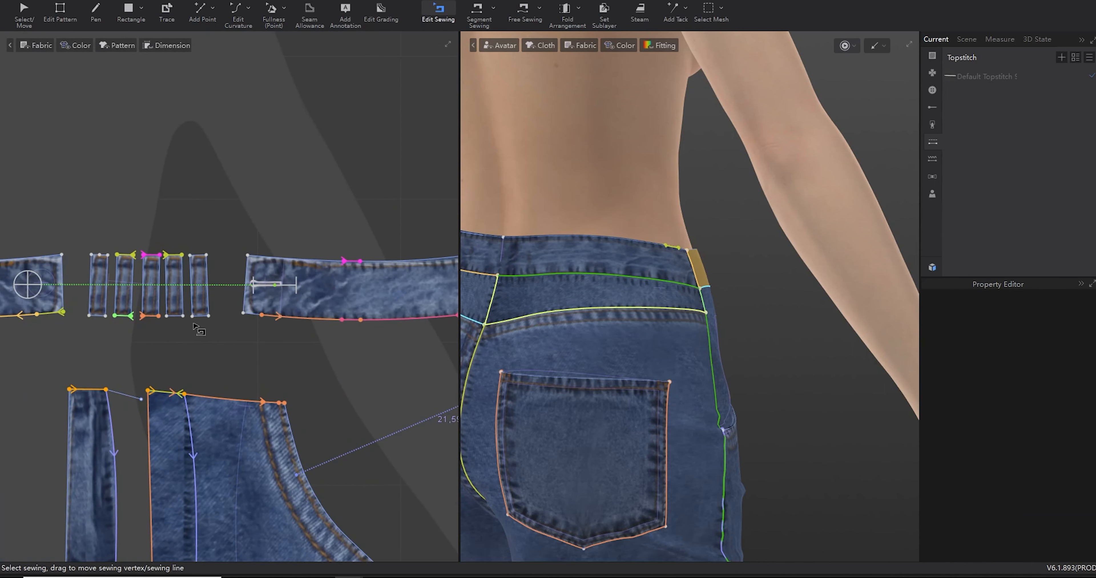
pyautogui.click(179, 323)
pyautogui.scroll(-5, 183, 325)
pyautogui.scroll(5, 288, 327)
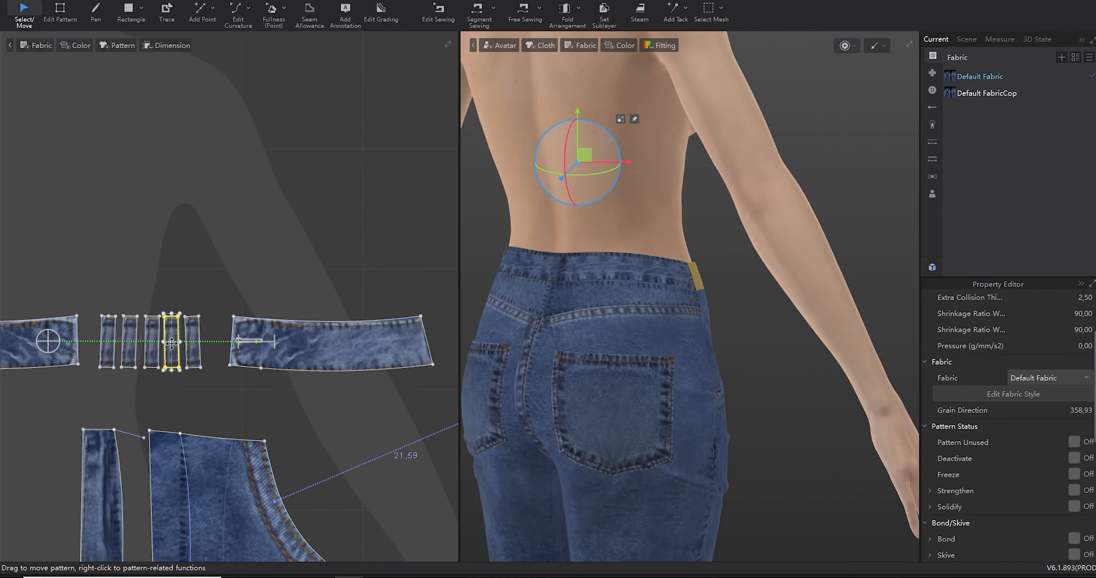
pyautogui.rightClick(575, 168)
pyautogui.click(612, 347)
# - Sew the first belt loop's top edge to the back waistband's top edge near the wearer's left side seam
pyautogui.moveTo(533, 353); pyautogui.dragTo(879, 375, button='right')
pyautogui.scroll(-3, 438, 370)
pyautogui.press('m')
pyautogui.scroll(6, 201, 380)
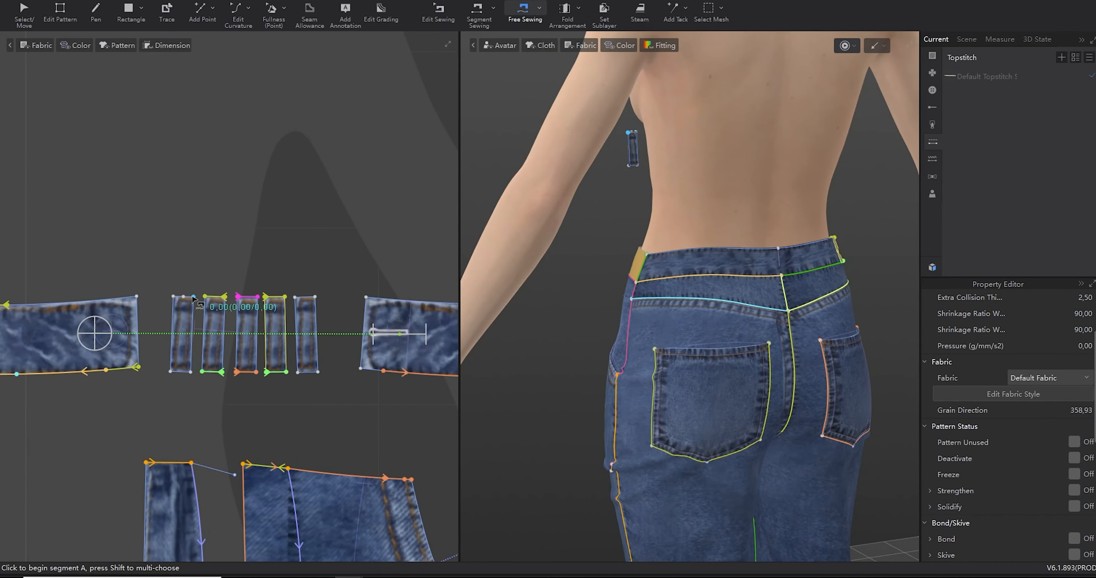
pyautogui.click(175, 299)
pyautogui.scroll(-4, 255, 331)
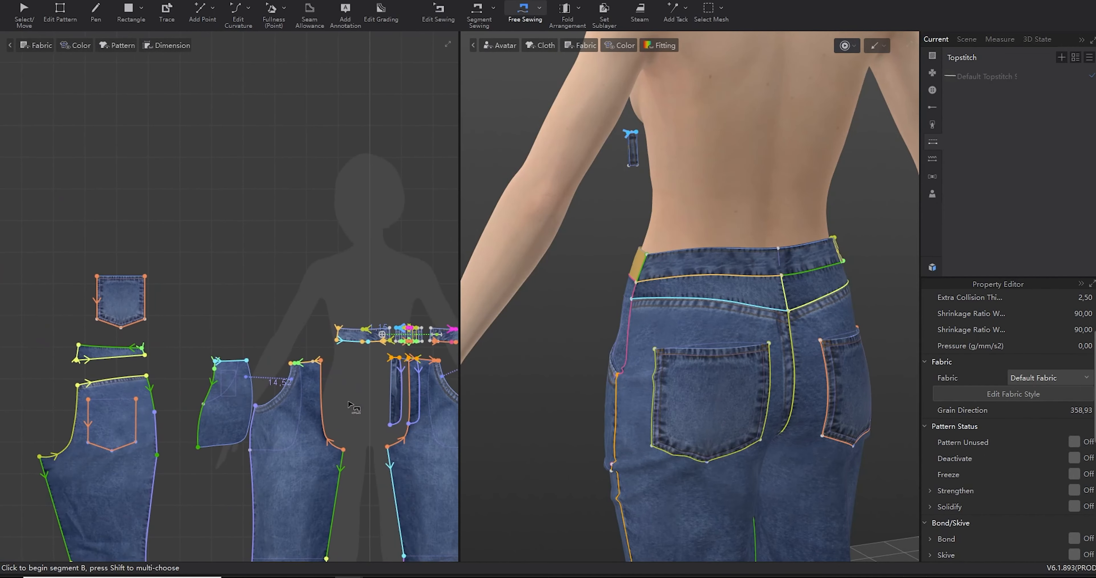
pyautogui.scroll(2, 363, 357)
pyautogui.scroll(-3, 362, 356)
pyautogui.scroll(3, 383, 354)
pyautogui.scroll(-3, 404, 357)
pyautogui.moveTo(442, 355); pyautogui.dragTo(262, 364, button='middle')
pyautogui.scroll(7, 246, 364)
pyautogui.click(252, 364)
# - Sew the first belt loop's lower edge to the back waistband's lower edge, directly below its top seam
pyautogui.scroll(-3, 342, 396)
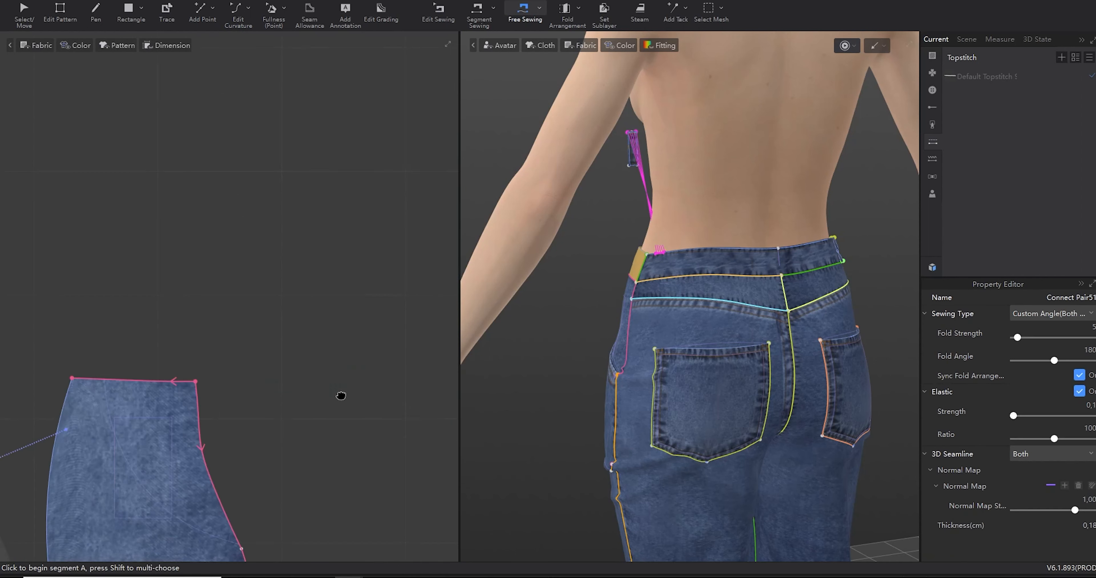
pyautogui.scroll(-3, 222, 373)
pyautogui.scroll(4, 159, 390)
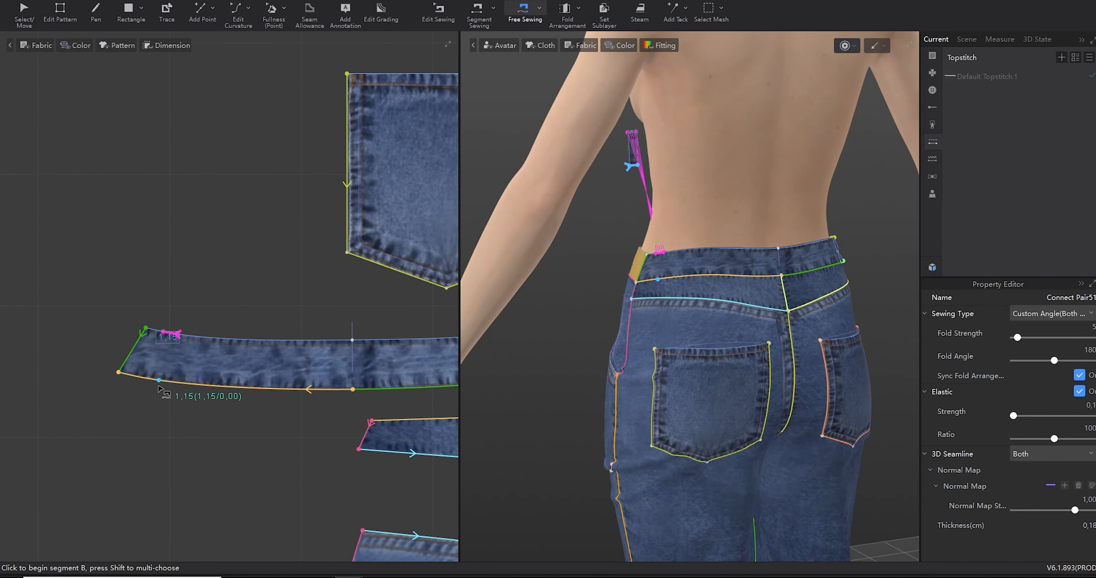
# - Position the first belt loop over the back waistband on the wearer's left side
pyautogui.moveTo(587, 200); pyautogui.dragTo(702, 183, button='right')
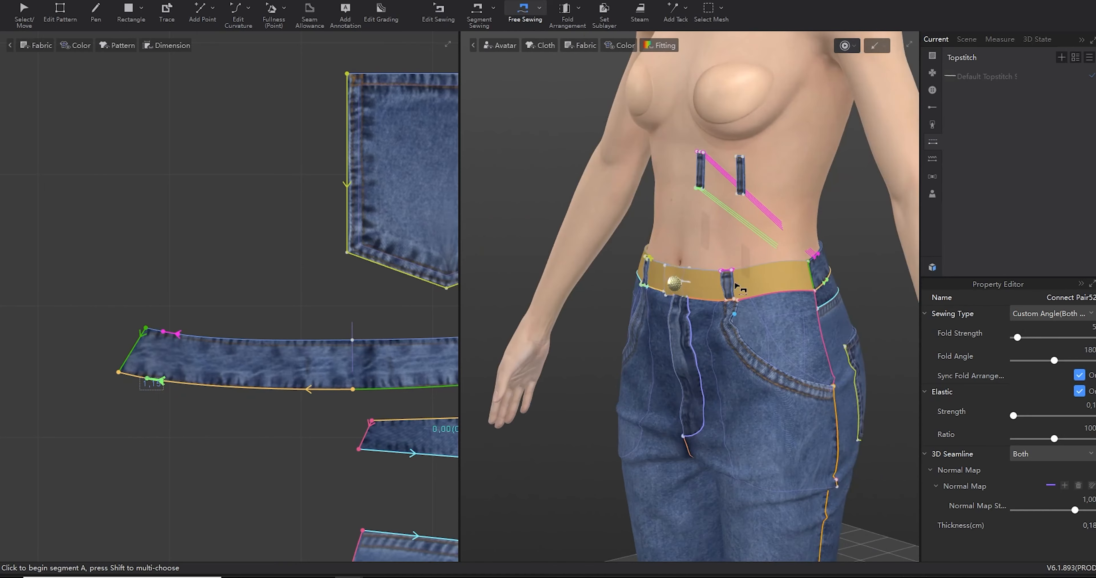
pyautogui.press('q')
pyautogui.rightClick(703, 180)
pyautogui.click(780, 318)
pyautogui.moveTo(897, 318); pyautogui.dragTo(822, 395, button='right')
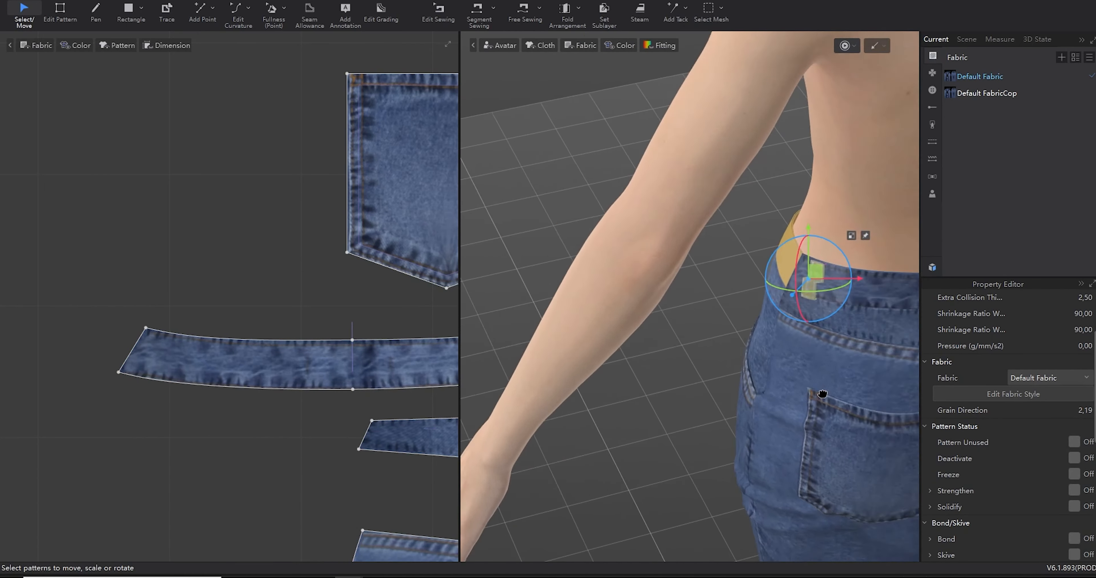
# - Adjust the first belt loop's position on the back waistband near the wearer's left side seam
pyautogui.scroll(3, 821, 395)
pyautogui.moveTo(822, 395); pyautogui.dragTo(749, 413, button='middle')
pyautogui.moveTo(755, 300); pyautogui.dragTo(732, 295)
pyautogui.moveTo(748, 366)
pyautogui.mouseDown(button='right')
pyautogui.moveTo(795, 339)
pyautogui.moveTo(765, 352)
pyautogui.mouseUp(button='right')
pyautogui.scroll(-4, 765, 353)
pyautogui.moveTo(766, 353); pyautogui.dragTo(734, 334, button='middle')
pyautogui.scroll(-5, 226, 352)
pyautogui.scroll(5, 194, 321)
# - Sew the fifth belt loop's lower edge to the back waistband's lower edge at centre back
pyautogui.press('b')
pyautogui.scroll(4, 194, 322)
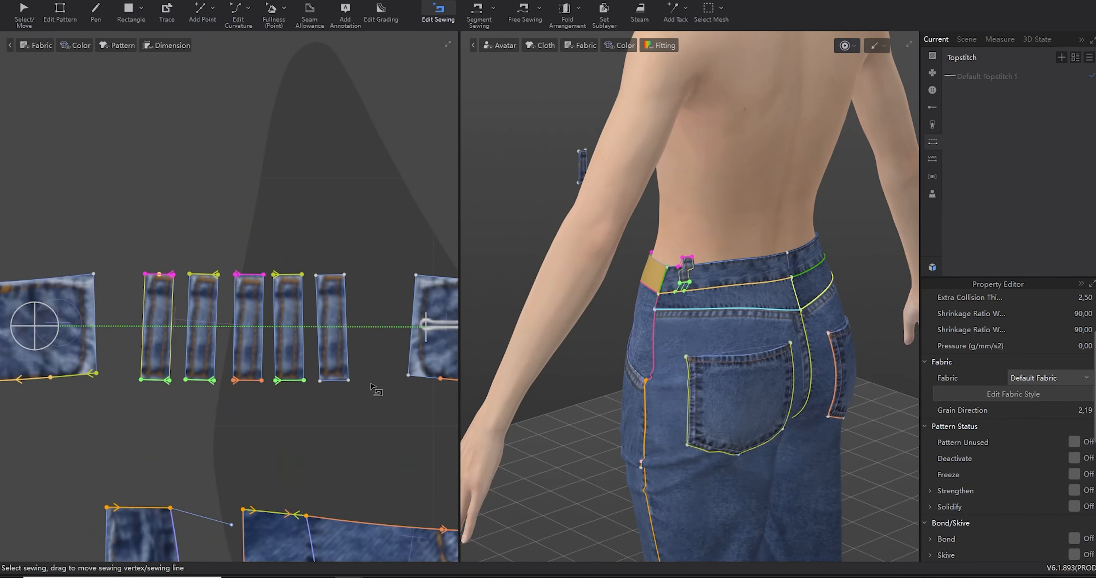
pyautogui.scroll(-5, 336, 390)
pyautogui.scroll(8, 360, 340)
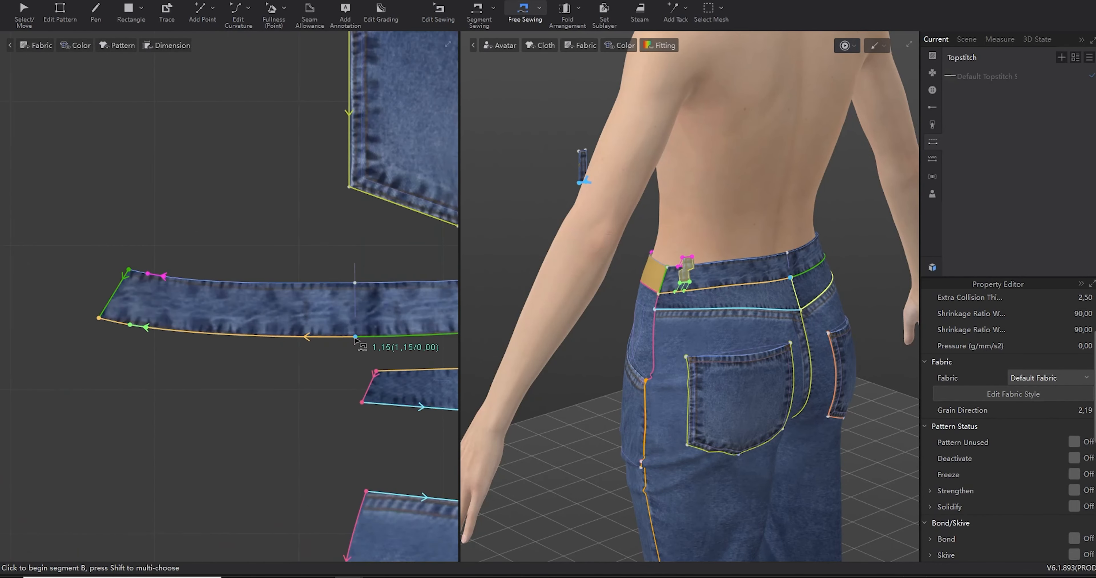
pyautogui.click(360, 334)
pyautogui.click(397, 341)
pyautogui.press('b')
# - Sew the fifth belt loop's top edge to the back waistband's top edge at centre back
pyautogui.scroll(-6, 345, 368)
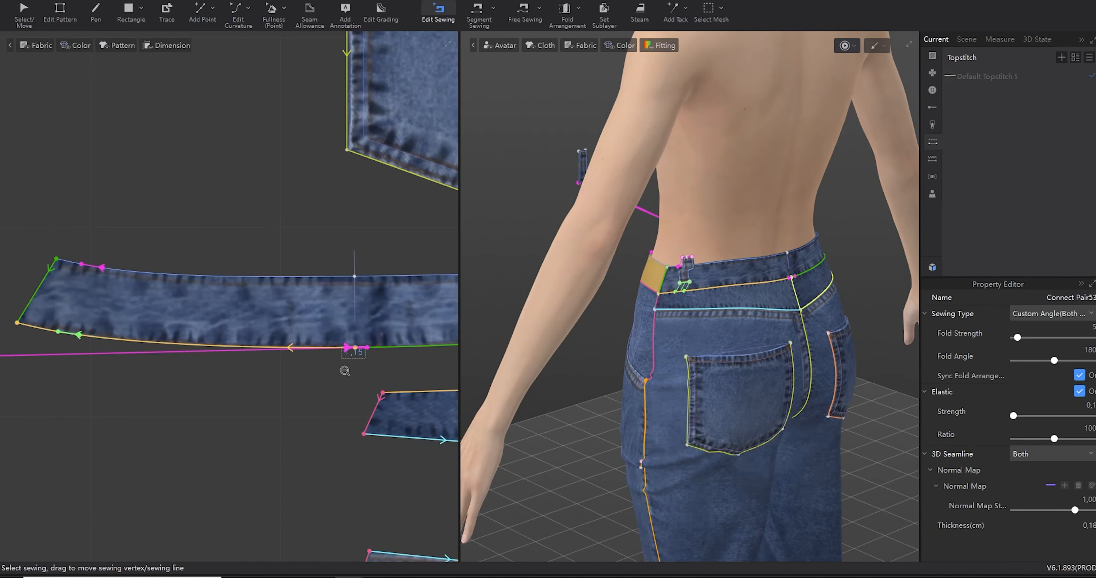
pyautogui.moveTo(239, 364); pyautogui.dragTo(479, 357, button='middle')
pyautogui.scroll(-2, 479, 357)
pyautogui.scroll(4, 368, 322)
pyautogui.moveTo(178, 331); pyautogui.dragTo(240, 357, button='middle')
pyautogui.press('m')
pyautogui.click(273, 313)
pyautogui.click(291, 314)
pyautogui.scroll(-8, 273, 336)
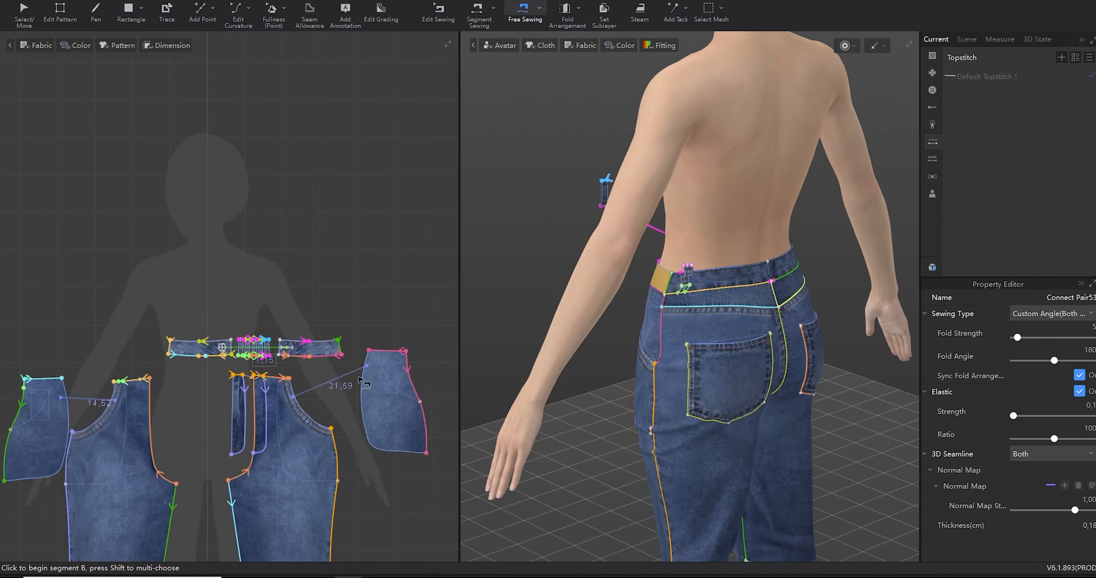
pyautogui.moveTo(383, 332); pyautogui.dragTo(192, 289, button='middle')
pyautogui.scroll(8, 203, 262)
pyautogui.scroll(-8, 219, 380)
pyautogui.moveTo(102, 399); pyautogui.dragTo(243, 390, button='middle')
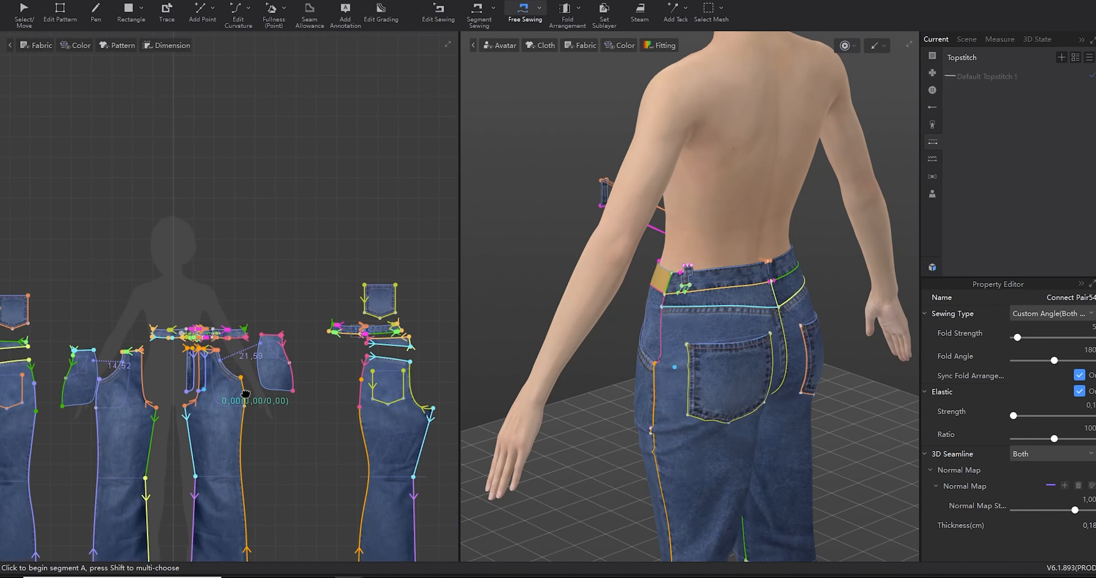
# - Select the fifth belt loop and simulate the garment briefly to pull the loop onto the centre-back waistband
pyautogui.press('q')
pyautogui.scroll(5, 204, 348)
pyautogui.click(364, 294)
pyautogui.moveTo(510, 250); pyautogui.dragTo(676, 231, button='right')
pyautogui.rightClick(606, 205)
pyautogui.click(676, 315)
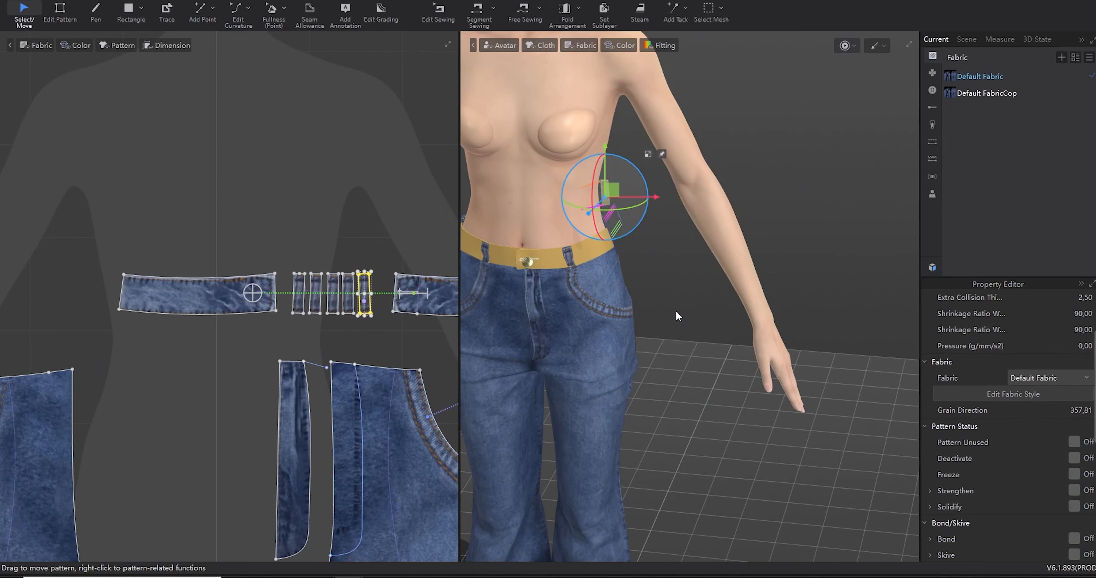
pyautogui.moveTo(677, 314); pyautogui.dragTo(553, 255, button='right')
pyautogui.scroll(5, 566, 238)
pyautogui.moveTo(540, 249); pyautogui.dragTo(638, 252, button='middle')
pyautogui.press('space')
pyautogui.press('space')
# - Select all five belt loops in the pattern layout and toggle a pattern property for them together
pyautogui.moveTo(639, 251); pyautogui.dragTo(844, 265, button='right')
pyautogui.scroll(3, 766, 264)
pyautogui.moveTo(761, 246); pyautogui.dragTo(718, 312, button='middle')
pyautogui.scroll(3, 718, 312)
pyautogui.moveTo(289, 255); pyautogui.dragTo(388, 335)
pyautogui.scroll(-5, 1003, 447)
pyautogui.click(1075, 381)
pyautogui.moveTo(853, 361); pyautogui.dragTo(723, 398, button='middle')
pyautogui.scroll(-3, 723, 397)
pyautogui.moveTo(723, 398); pyautogui.dragTo(614, 406, button='right')
# - Add a point on the buttonhole waistband's top edge at the belt loop seam and split the edge 1.15 cm from it
pyautogui.moveTo(442, 383); pyautogui.dragTo(355, 382, button='middle')
pyautogui.press('b')
pyautogui.scroll(4, 377, 282)
pyautogui.press('z')
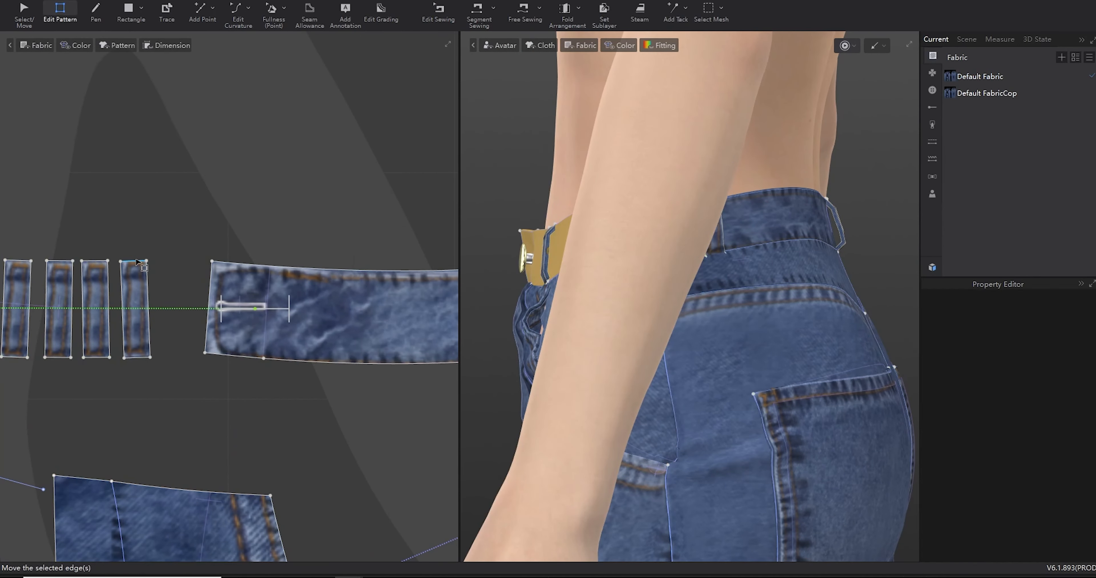
pyautogui.click(134, 261)
pyautogui.moveTo(366, 280); pyautogui.dragTo(240, 285, button='middle')
pyautogui.press('b')
pyautogui.press('x')
pyautogui.click(237, 276)
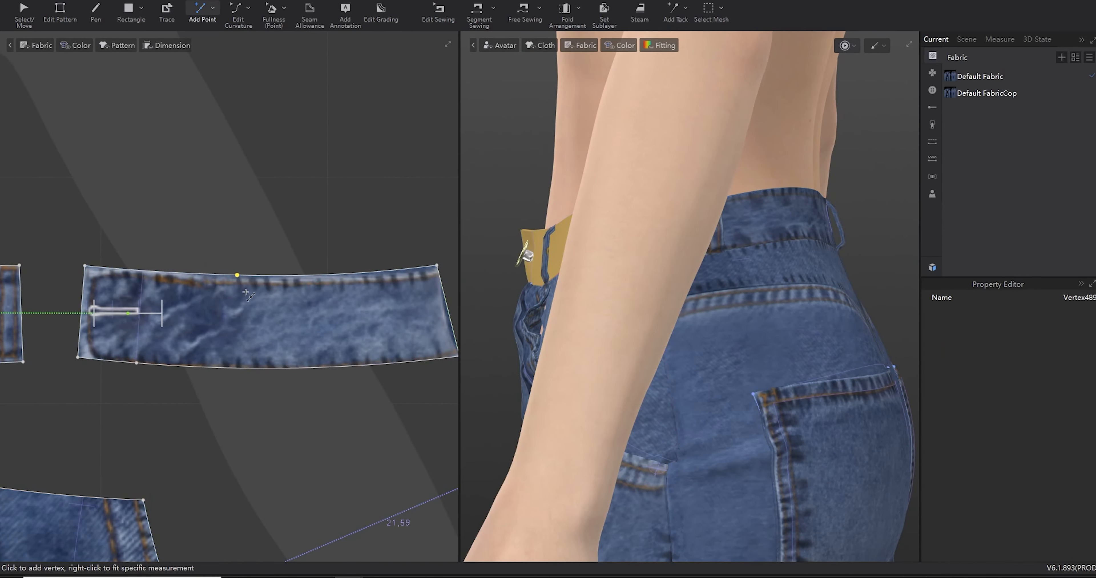
pyautogui.scroll(2, 245, 292)
pyautogui.press('z')
pyautogui.press('x')
pyautogui.rightClick(265, 266)
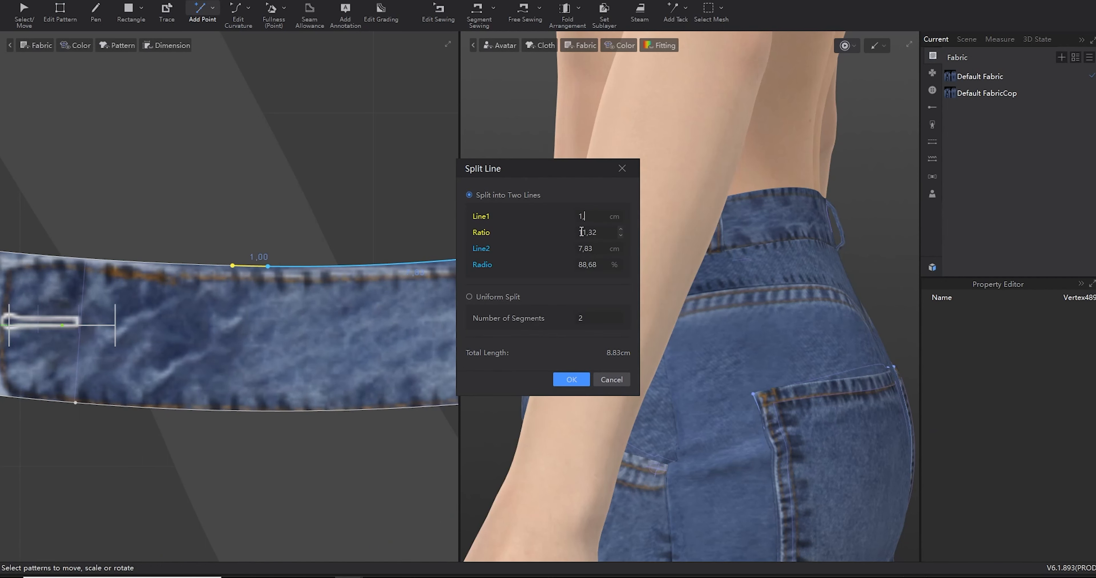
pyautogui.click(571, 378)
# - Add a point on the buttonhole waistband's lower edge below the loop's top seam and split the edge 1.15 cm from it
pyautogui.scroll(-6, 332, 334)
pyautogui.moveTo(358, 332); pyautogui.dragTo(377, 329, button='middle')
pyautogui.press('b')
pyautogui.scroll(7, 295, 392)
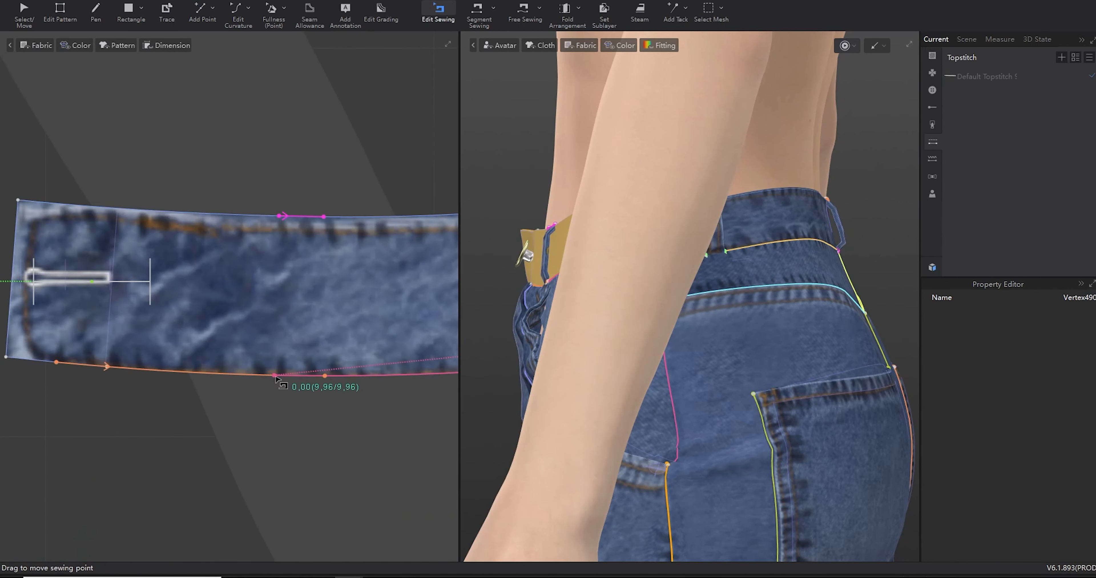
pyautogui.press('x')
pyautogui.press('b')
pyautogui.press('x')
pyautogui.click(275, 376)
pyautogui.press('b')
pyautogui.press('x')
pyautogui.rightClick(304, 376)
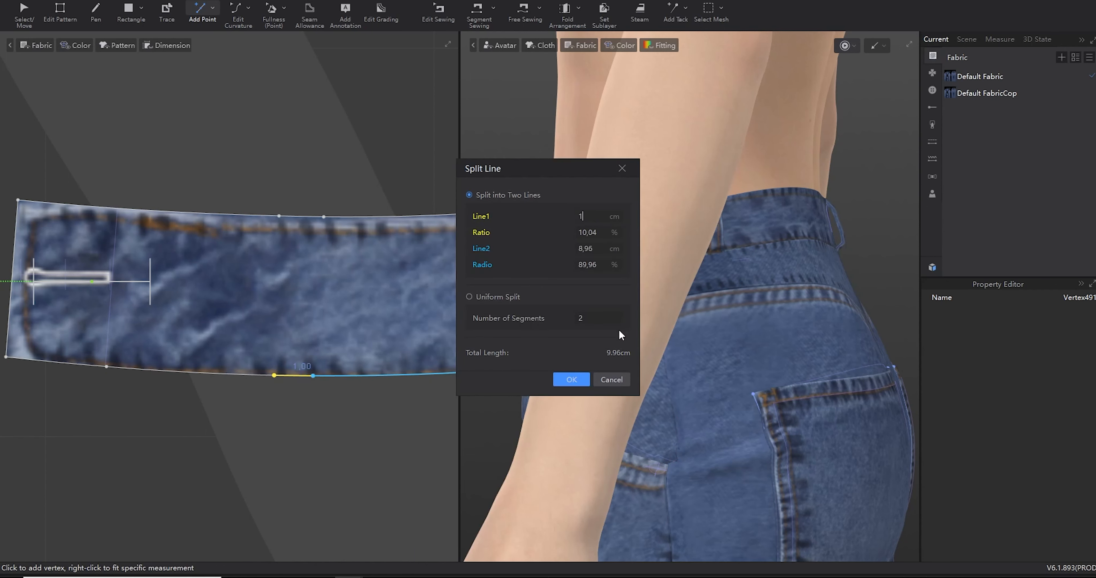
pyautogui.click(558, 379)
# - Add an equidistant internal line about 0.2 cm inside the buttonhole waistband's lower 1.15 cm segment
pyautogui.press('b')
pyautogui.scroll(3, 286, 378)
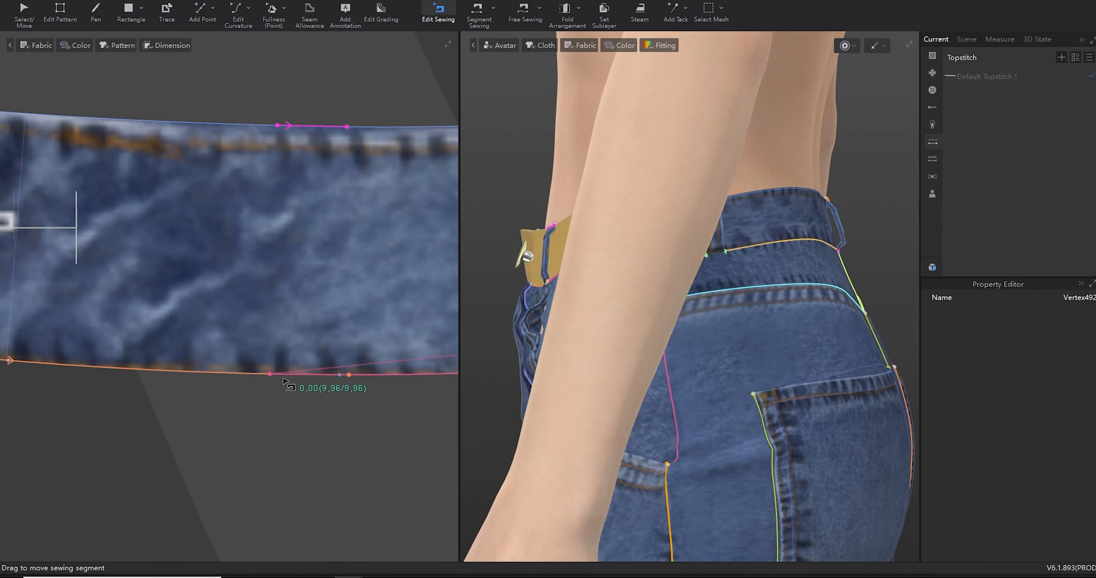
pyautogui.scroll(-2, 286, 378)
pyautogui.press('z')
pyautogui.click(305, 375)
pyautogui.rightClick(303, 373)
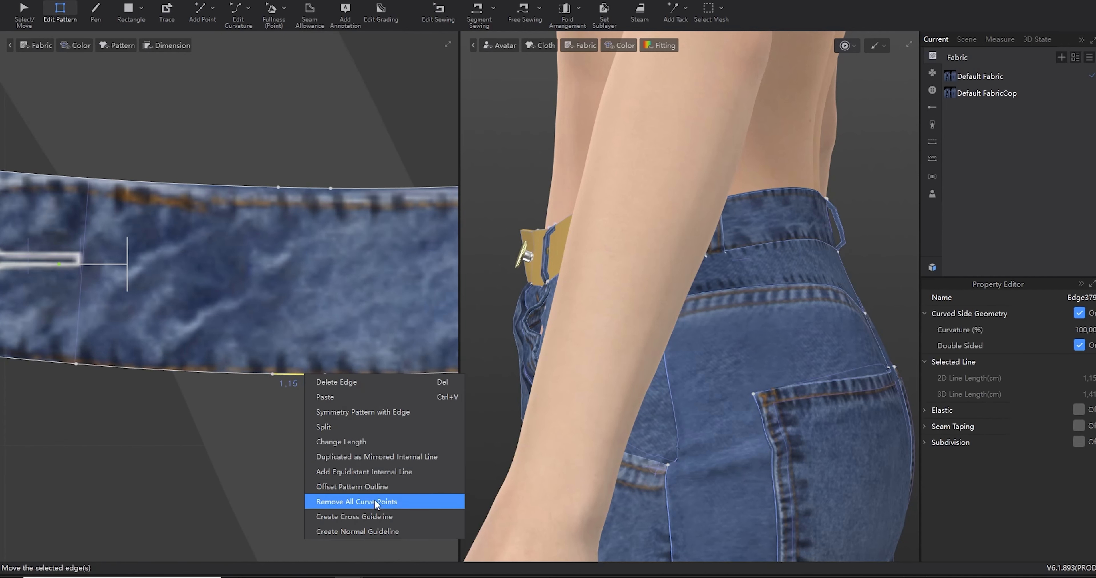
pyautogui.click(387, 472)
pyautogui.press('BackSpace')
pyautogui.write('2')
pyautogui.press('Return')
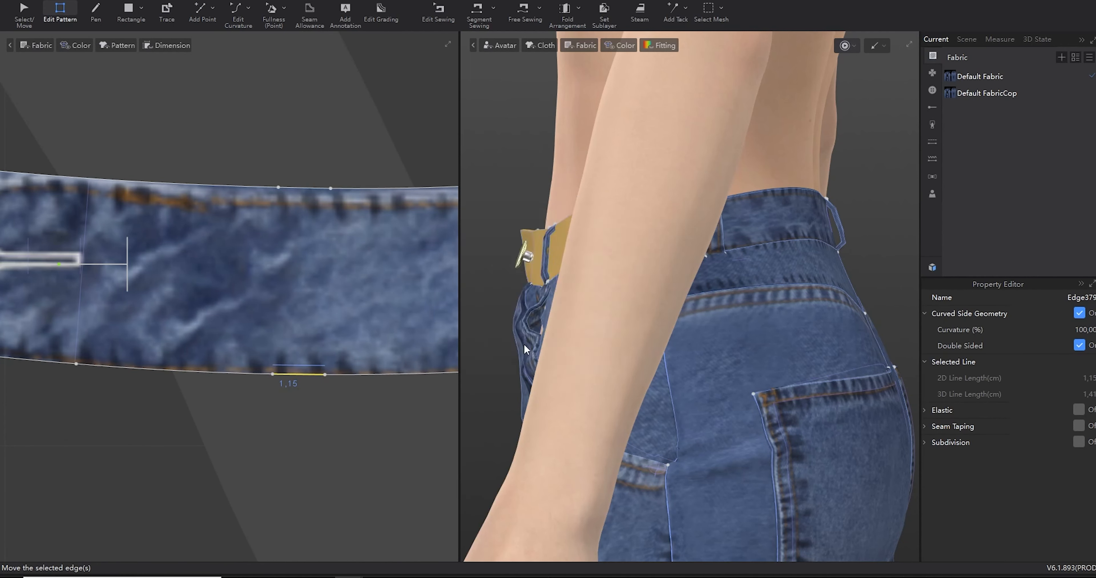
# - Add a matching equidistant internal line inside the buttonhole waistband's upper 1.15 cm segment
pyautogui.rightClick(290, 188)
pyautogui.click(327, 286)
pyautogui.press('Return')
# - Remove the seam joining the third belt loop's lower edge to the left front panel's waist edge
pyautogui.scroll(-6, 287, 341)
pyautogui.scroll(5, 162, 368)
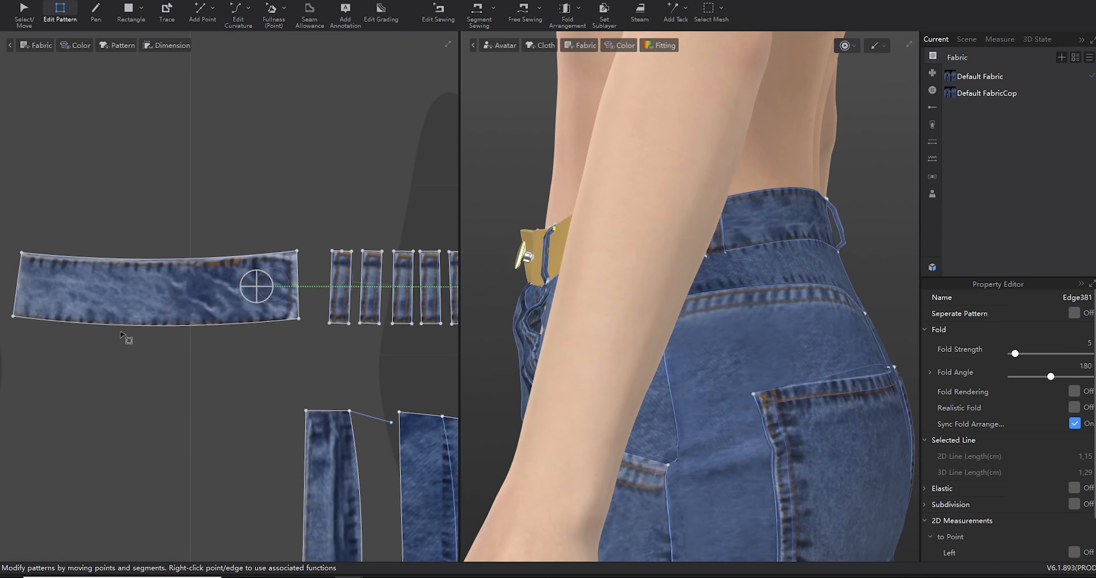
pyautogui.press('b')
pyautogui.scroll(-5, 223, 204)
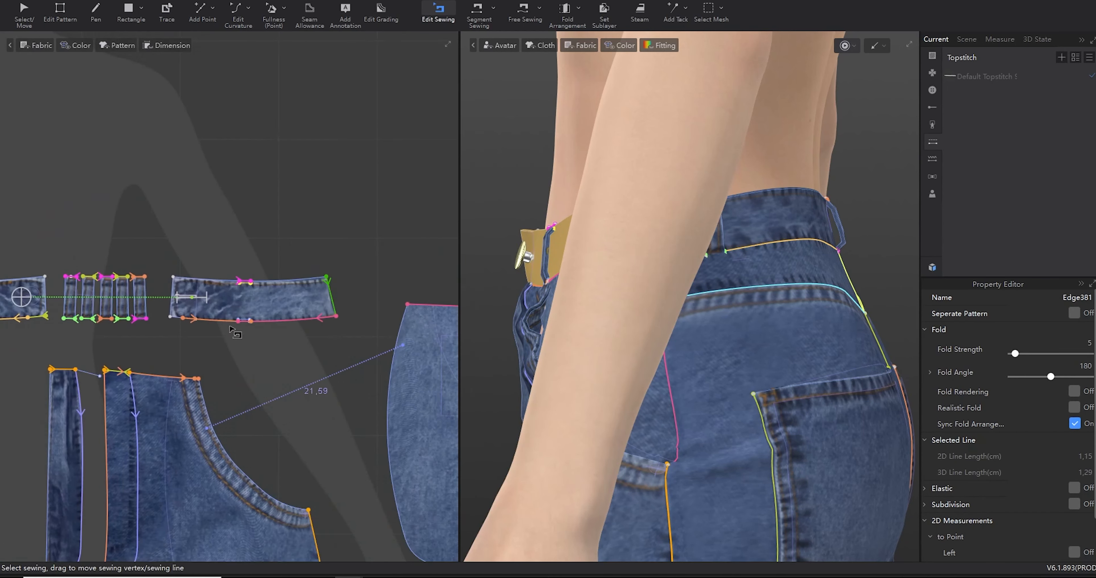
pyautogui.scroll(4, 253, 329)
pyautogui.scroll(-5, 228, 335)
pyautogui.scroll(3, 176, 381)
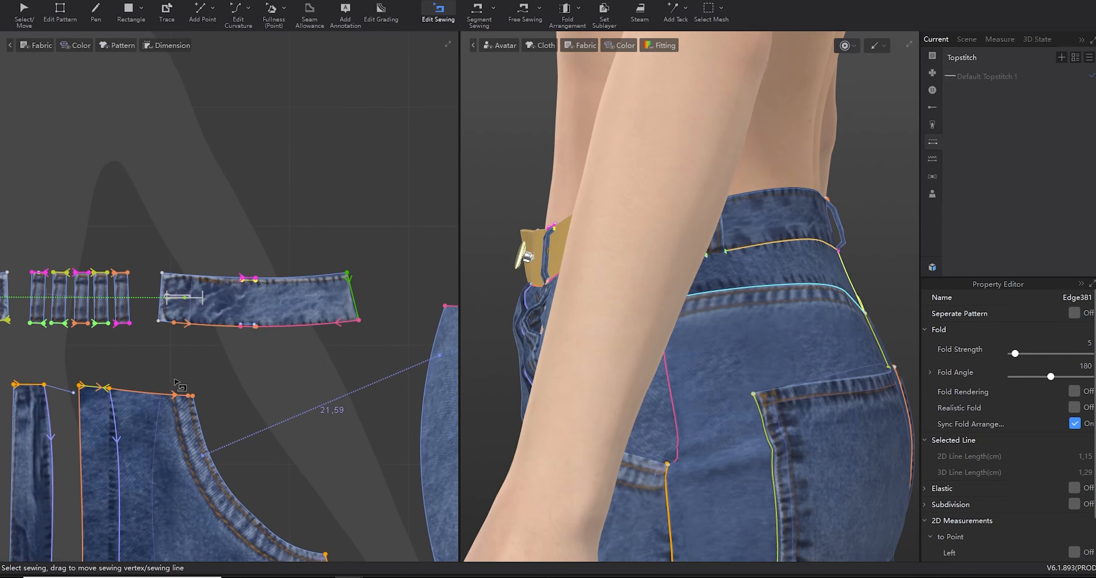
pyautogui.scroll(3, 145, 404)
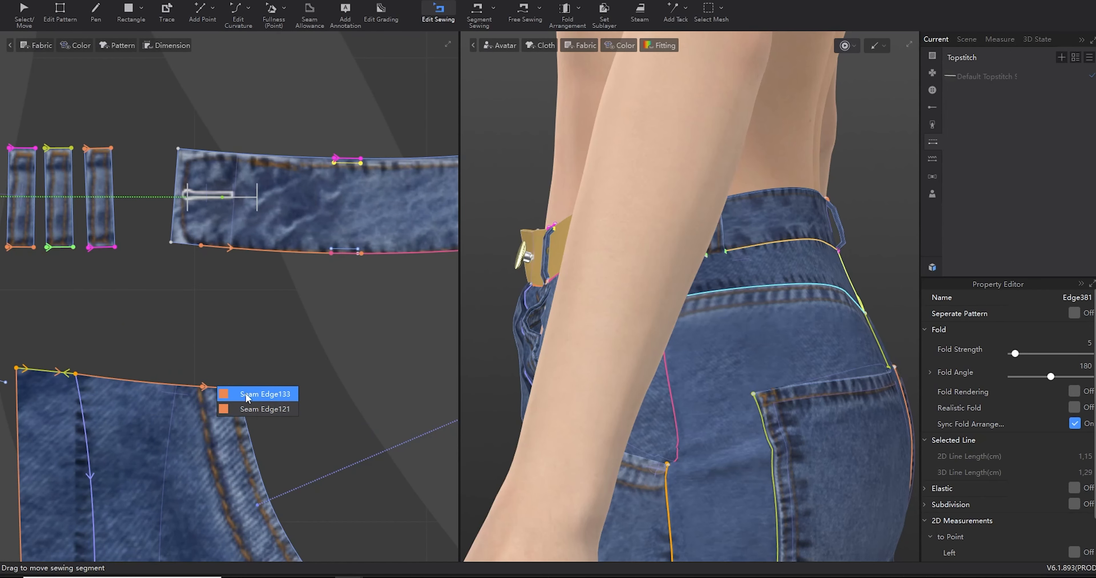
pyautogui.click(247, 396)
pyautogui.scroll(-3, 247, 396)
pyautogui.click(151, 323)
# - Sew the third belt loop's lower edge to the 1.15 cm segment on the buttonhole waistband's lower edge
pyautogui.scroll(6, 281, 255)
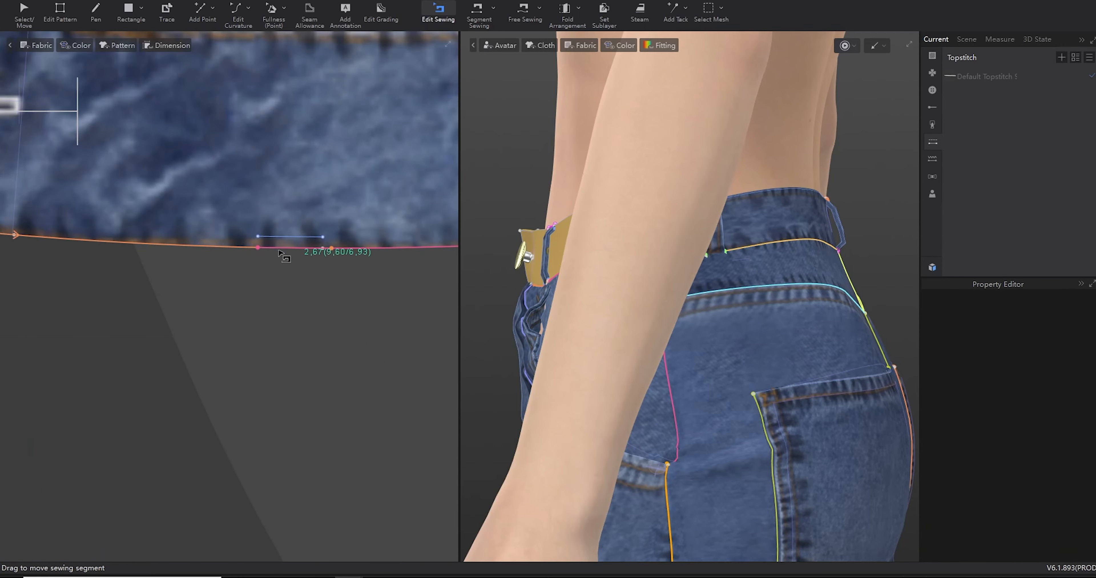
pyautogui.scroll(-4, 280, 270)
pyautogui.scroll(7, 301, 292)
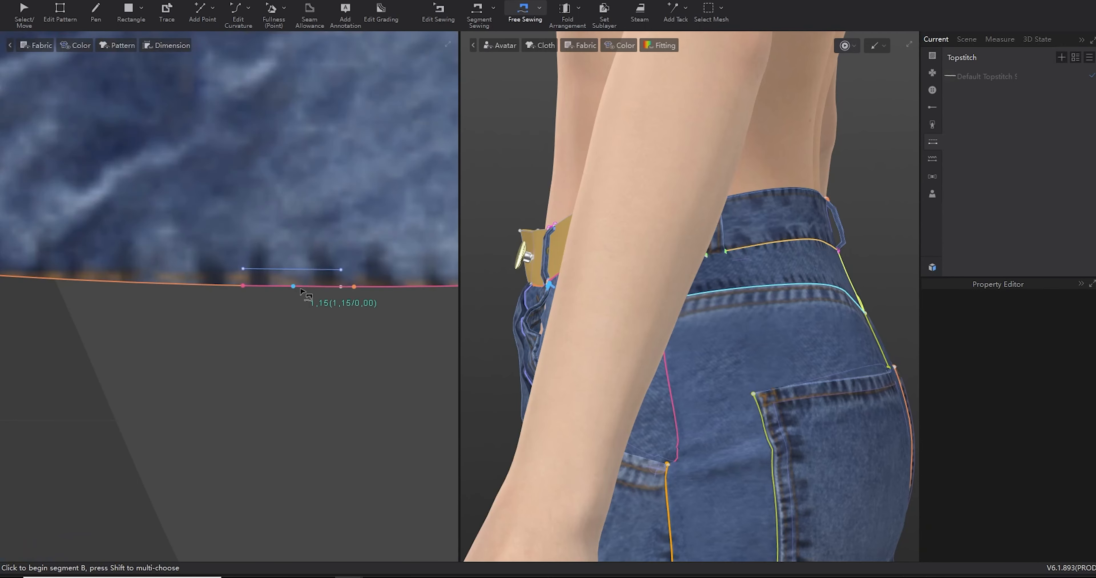
pyautogui.click(247, 296)
pyautogui.scroll(-7, 253, 312)
pyautogui.moveTo(254, 313); pyautogui.dragTo(341, 285, button='middle')
pyautogui.moveTo(540, 317); pyautogui.dragTo(692, 335, button='right')
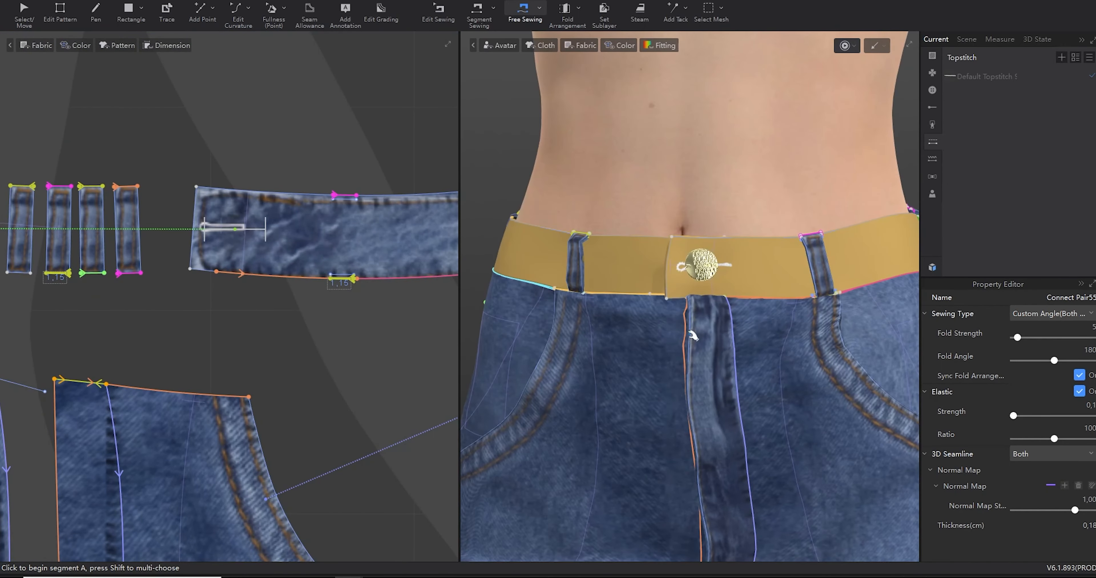
# - Simulate the jeans and align the third loop's lower seam with the internal line just above it
pyautogui.press('space')
pyautogui.scroll(-3, 698, 355)
pyautogui.scroll(3, 681, 327)
pyautogui.moveTo(799, 334); pyautogui.dragTo(723, 337, button='right')
pyautogui.scroll(6, 333, 279)
pyautogui.press('b')
pyautogui.moveTo(324, 281); pyautogui.dragTo(344, 283)
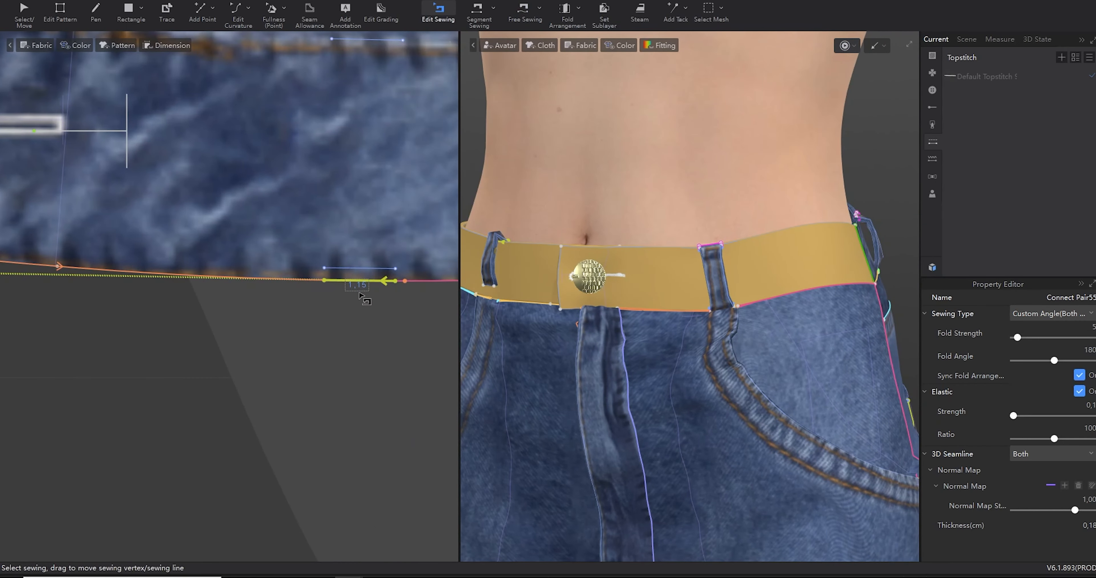
# - Sew the second belt loop's lower edge to the button-side front waistband's lower edge and simulate the garment
pyautogui.scroll(-3, 687, 296)
pyautogui.scroll(-7, 360, 296)
pyautogui.scroll(3, 286, 293)
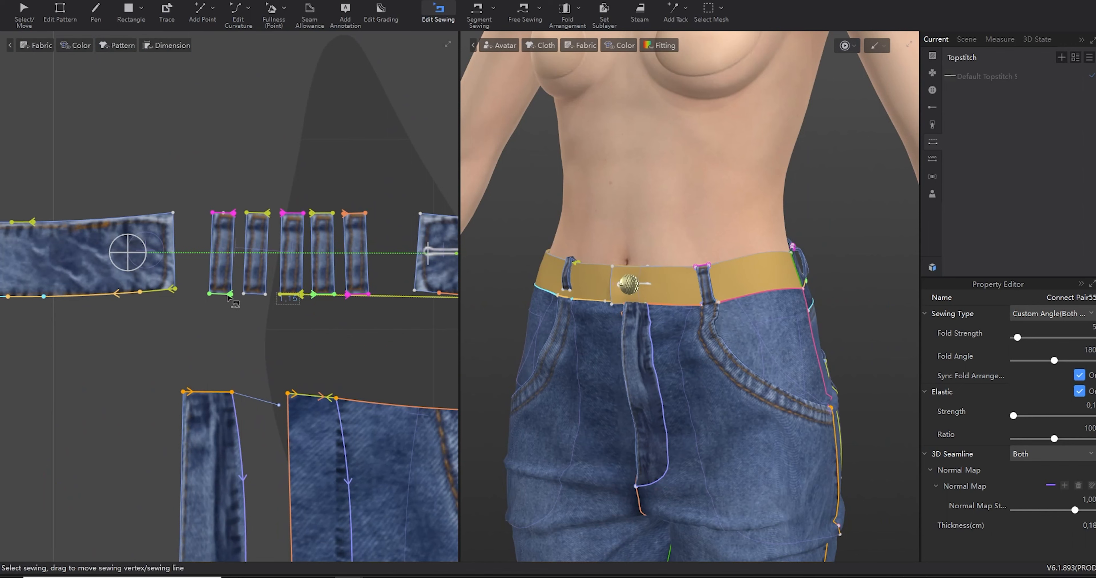
pyautogui.moveTo(51, 299); pyautogui.dragTo(265, 284, button='middle')
pyautogui.scroll(3, 224, 282)
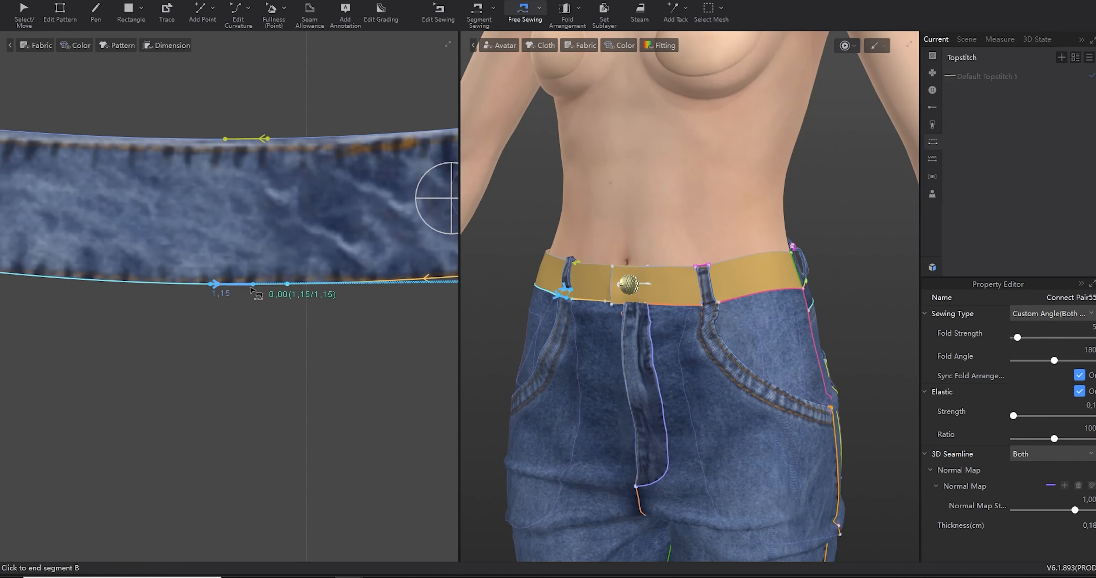
pyautogui.press('space')
pyautogui.moveTo(463, 333); pyautogui.dragTo(489, 332, button='right')
# - Slide the second loop's lower seam along the button-side waistband to sit below its top seam, and simulate
pyautogui.press('b')
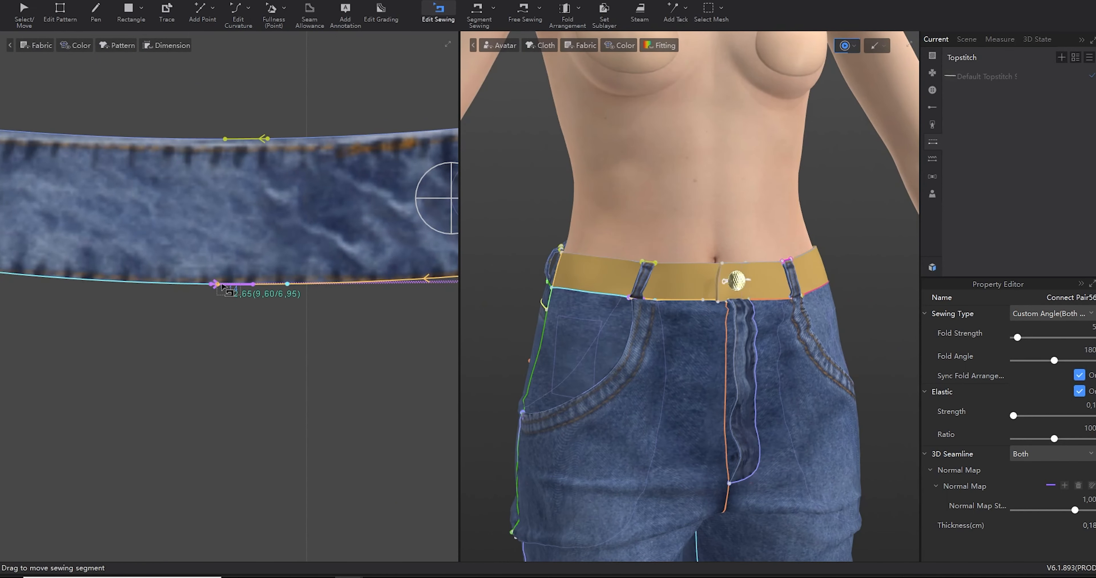
pyautogui.click(233, 285)
pyautogui.click(247, 295)
pyautogui.click(248, 330)
pyautogui.click(245, 285)
pyautogui.click(254, 307)
pyautogui.moveTo(241, 284); pyautogui.dragTo(284, 283)
pyautogui.press('q')
pyautogui.press('m')
pyautogui.scroll(3, 200, 287)
pyautogui.press('b')
pyautogui.press('q')
pyautogui.press('space')
pyautogui.moveTo(701, 340); pyautogui.dragTo(663, 338, button='right')
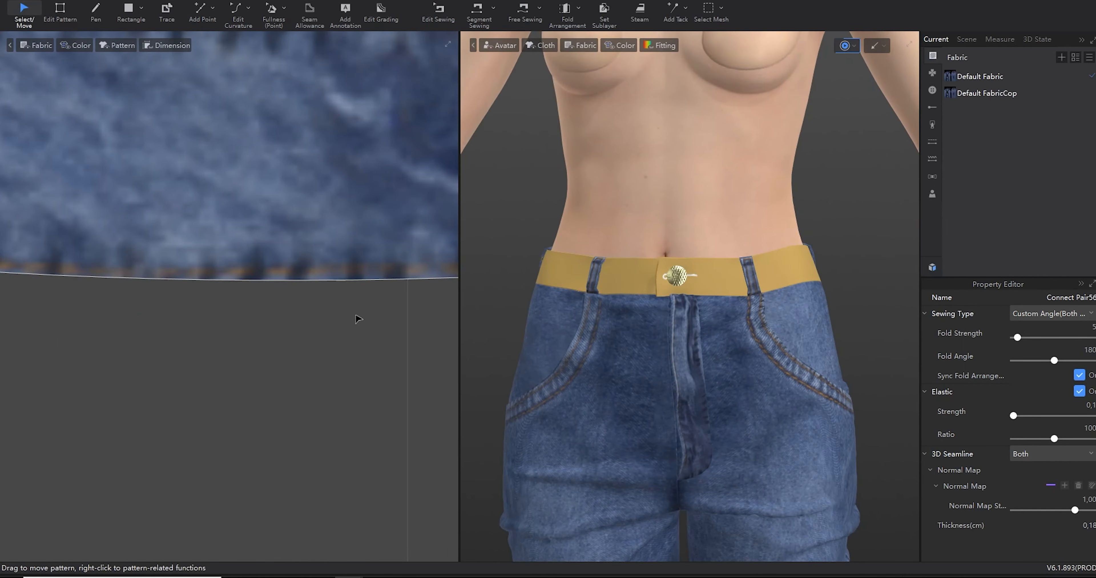
# - Add a point at the start of the button-side waistband's lower loop seam and split the edge 1.15 cm from it
pyautogui.scroll(-8, 357, 320)
pyautogui.moveTo(358, 320); pyautogui.dragTo(212, 327, button='middle')
pyautogui.scroll(2, 203, 316)
pyautogui.scroll(5, 203, 316)
pyautogui.press('b')
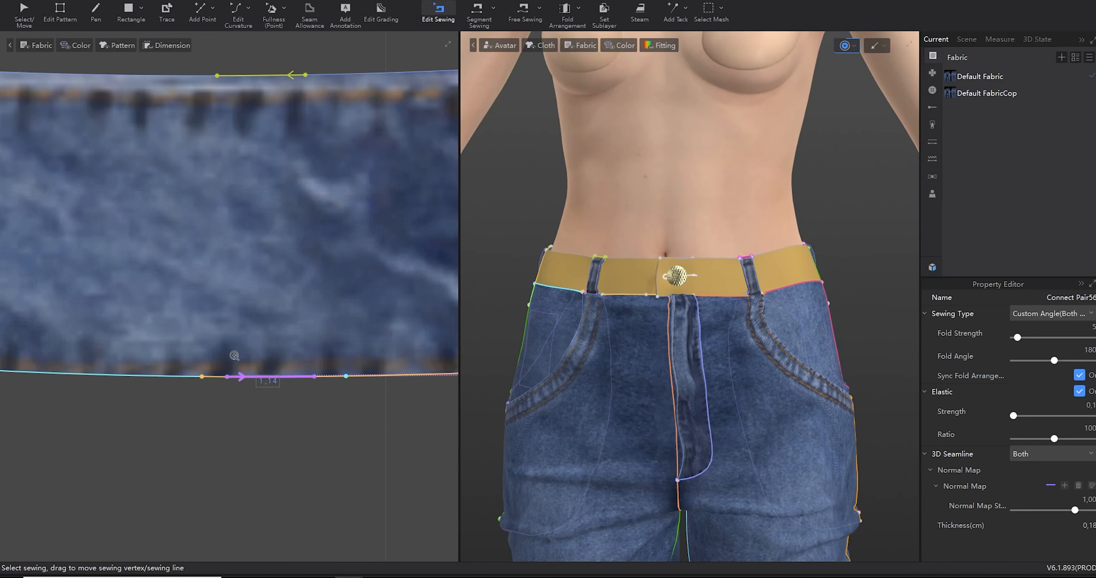
pyautogui.click(228, 376)
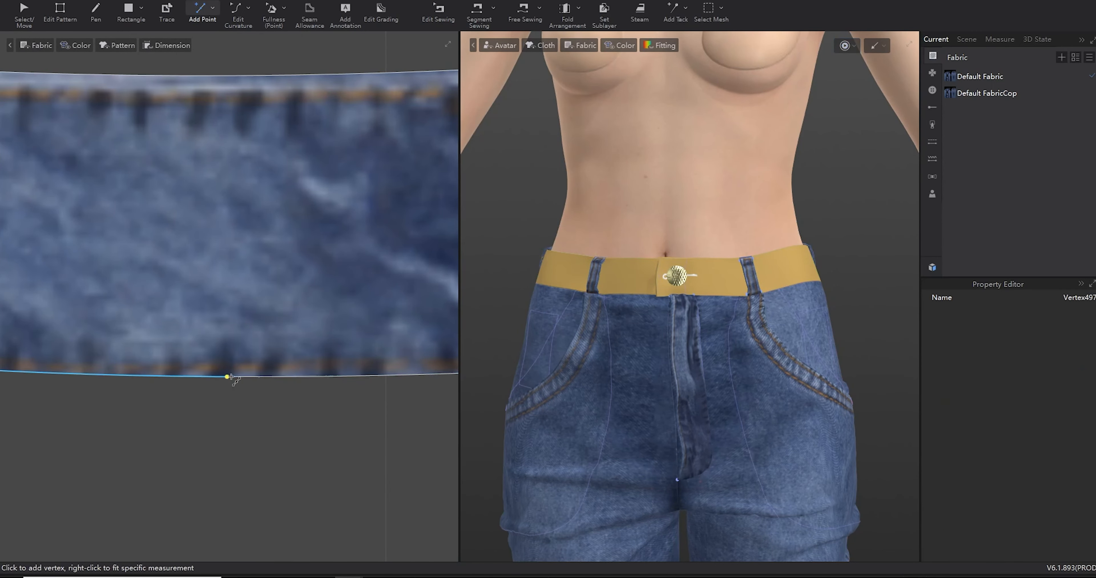
pyautogui.press('x')
pyautogui.rightClick(318, 378)
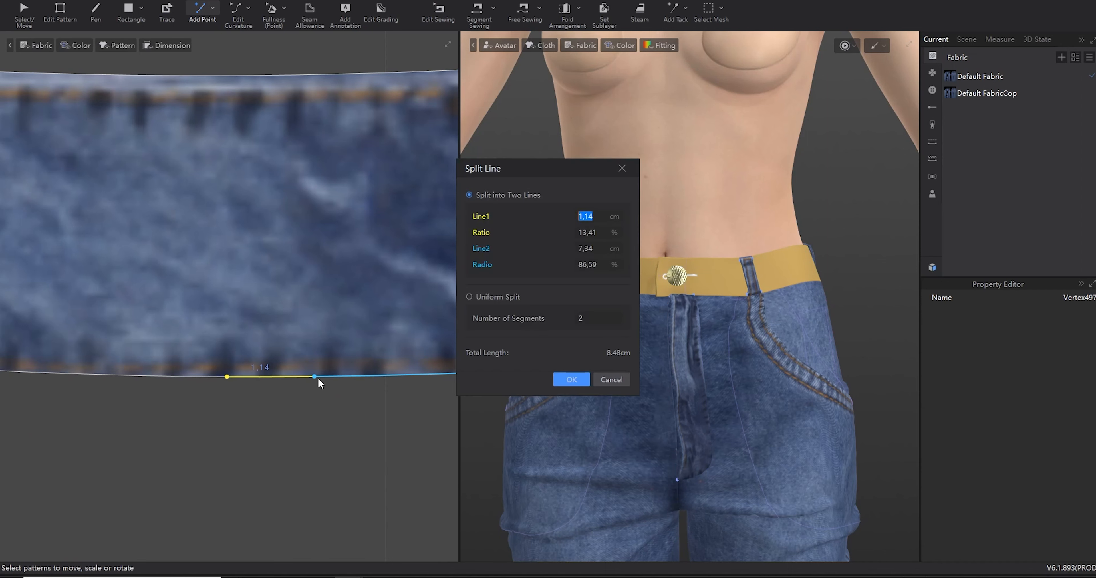
pyautogui.write('1,15')
pyautogui.press('Return')
# - Add a point on the button-side waistband's top edge at the loop seam and split the edge 1.15 cm from it
pyautogui.press('b')
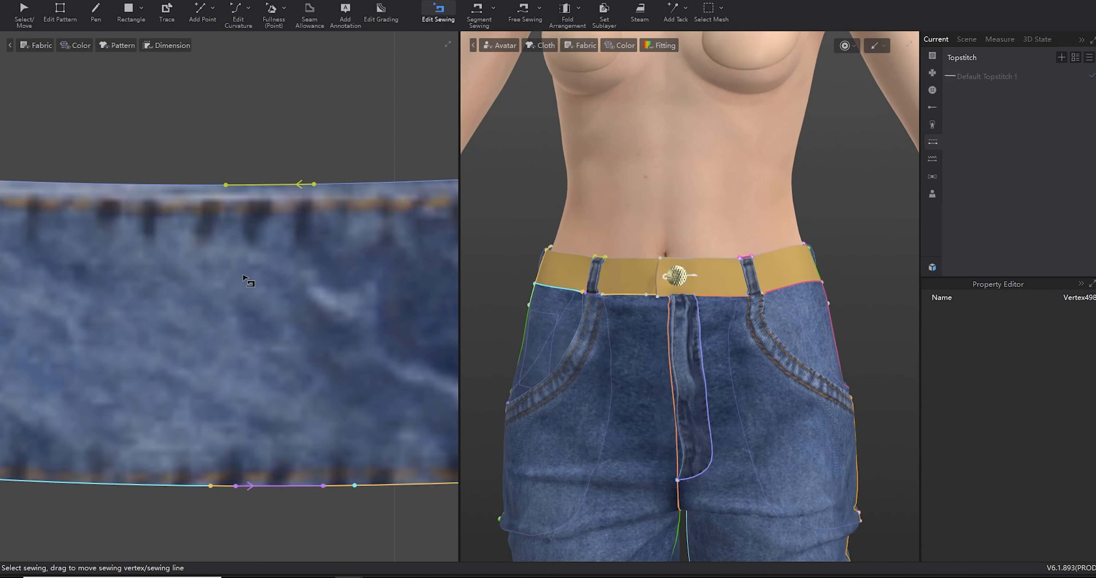
pyautogui.press('x')
pyautogui.press('b')
pyautogui.press('x')
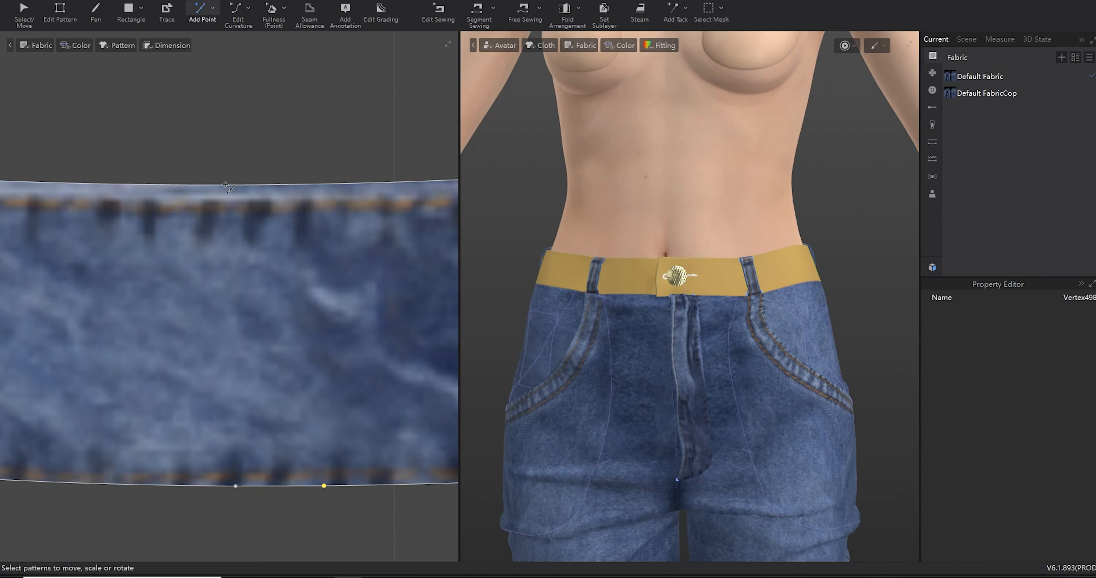
pyautogui.press('b')
pyautogui.press('z')
pyautogui.rightClick(315, 184)
pyautogui.click(337, 233)
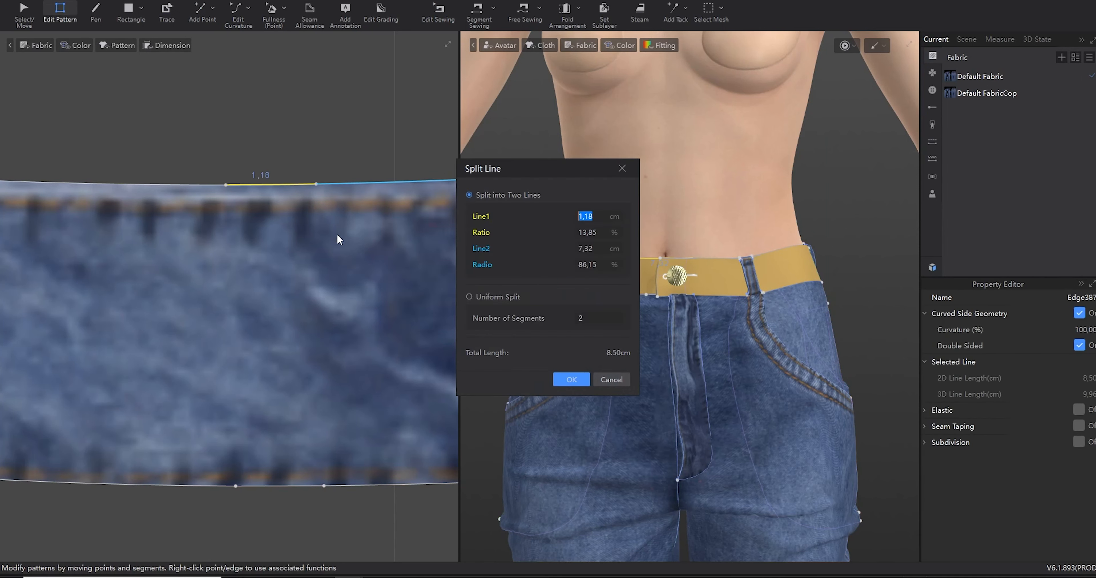
pyautogui.write('1')
pyautogui.click(570, 379)
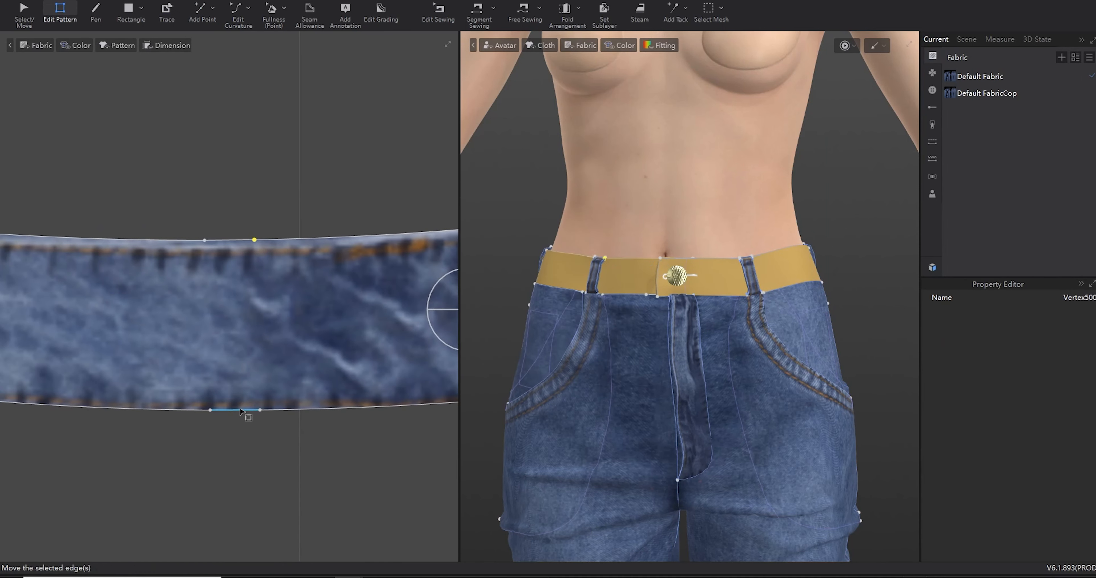
# - Add an equidistant internal line just inside the button-side waistband's lower 1.15 cm segment
pyautogui.rightClick(237, 410)
pyautogui.click(289, 506)
pyautogui.click(564, 360)
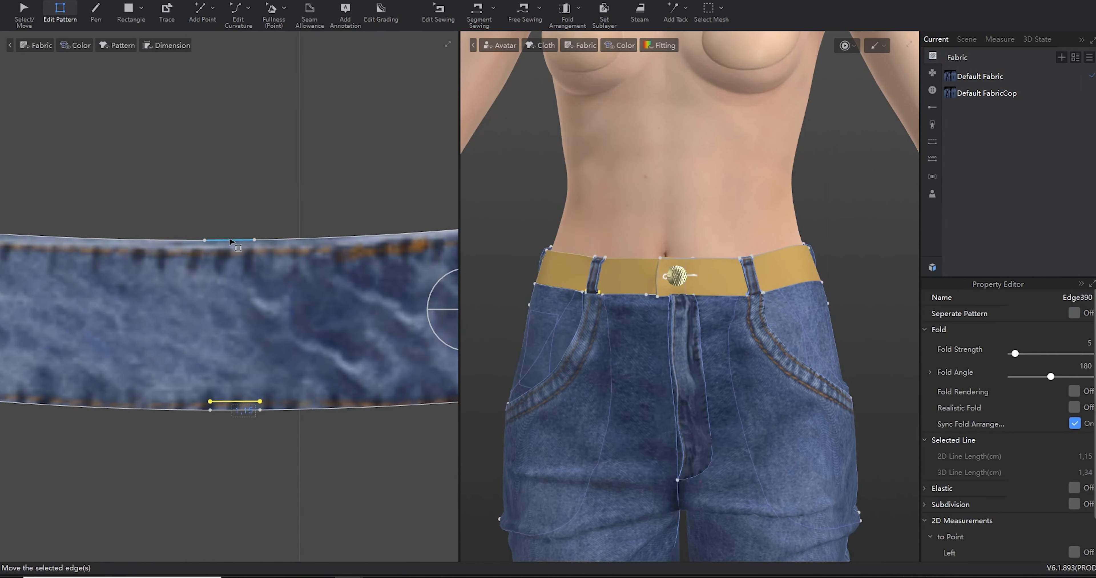
# - Add an equidistant internal line just inside the button-side waistband's top 1.15 cm segment
pyautogui.rightClick(230, 241)
pyautogui.click(318, 337)
pyautogui.click(519, 360)
# - Select the lower edges of all five belt loops and add equidistant internal lines just inside them
pyautogui.scroll(-3, 230, 319)
pyautogui.scroll(-3, 631, 342)
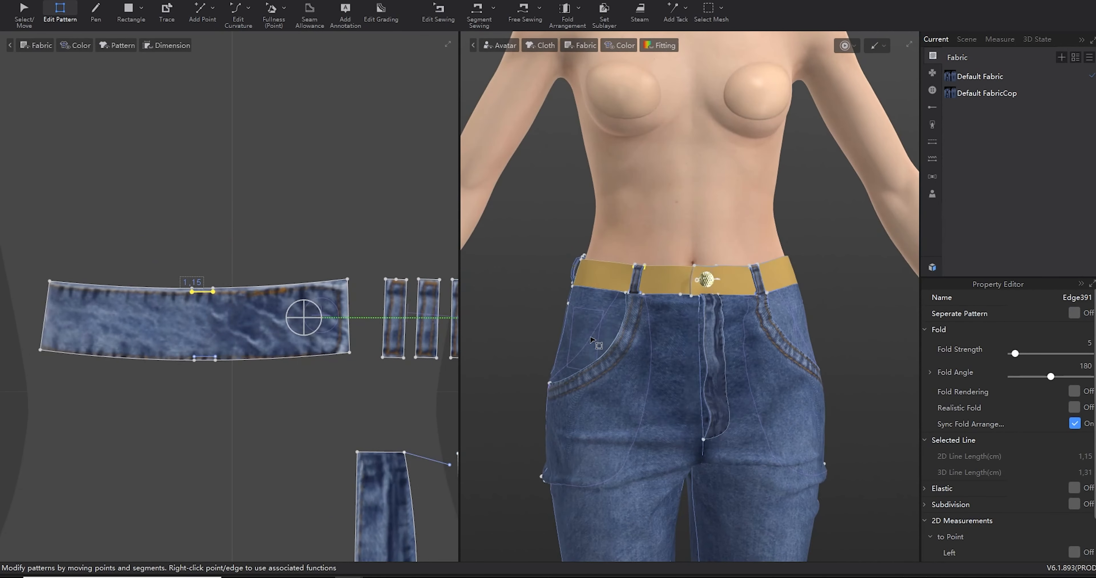
pyautogui.moveTo(391, 362); pyautogui.dragTo(97, 314, button='middle')
pyautogui.moveTo(85, 303); pyautogui.dragTo(170, 325)
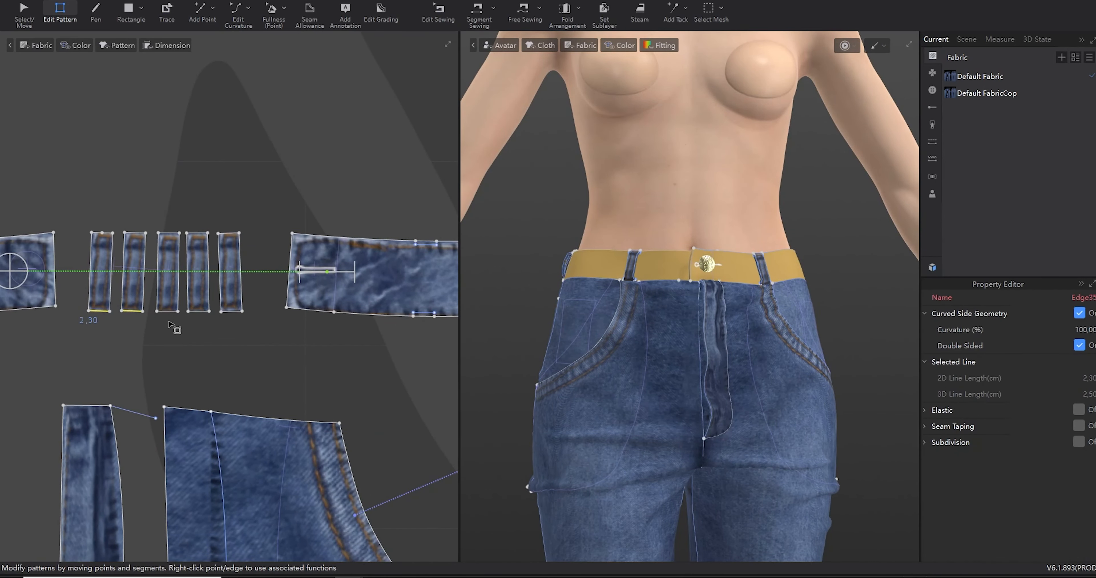
pyautogui.rightClick(229, 315)
pyautogui.click(323, 388)
pyautogui.click(564, 359)
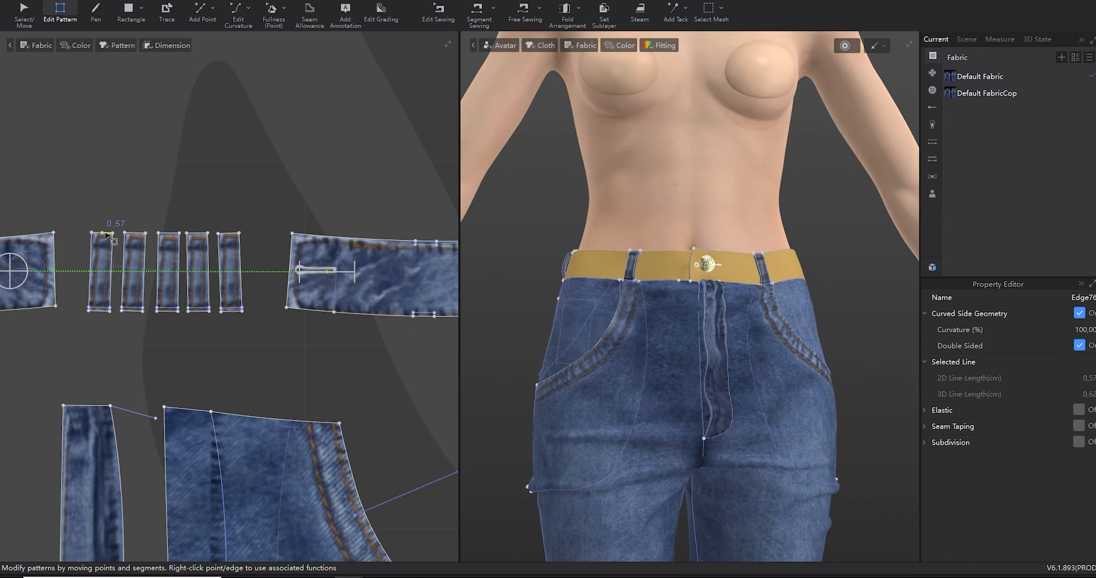
# - Remove the midpoint of the first belt loop's top edge and add equidistant internal lines inside all five loops' top edges
pyautogui.scroll(2, 113, 239)
pyautogui.click(111, 234)
pyautogui.click(113, 234)
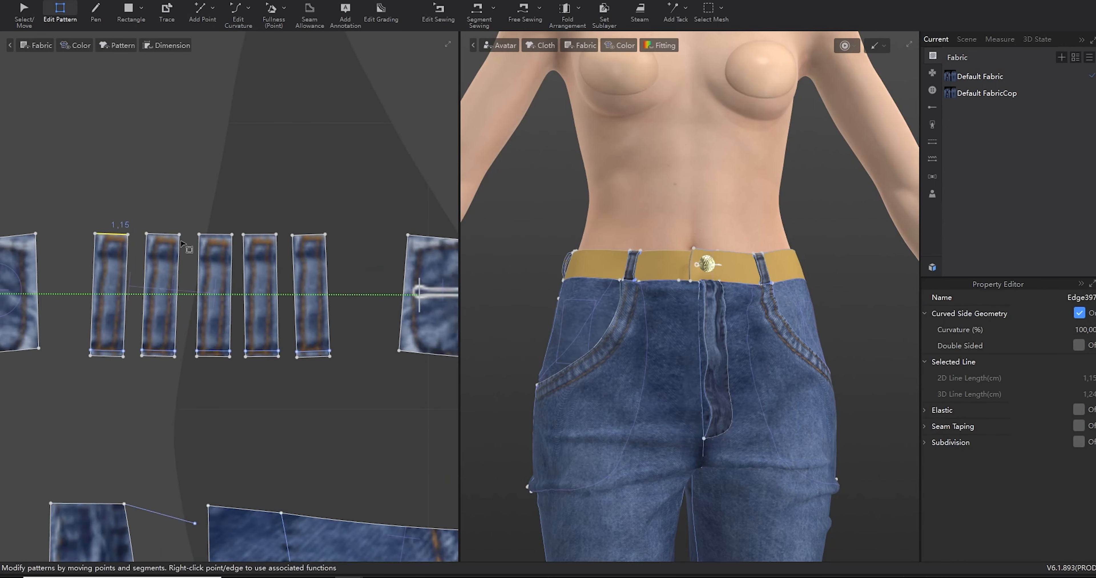
pyautogui.keyDown('shift'); pyautogui.click(318, 238); pyautogui.keyUp('shift')
pyautogui.rightClick(318, 238)
pyautogui.click(366, 305)
pyautogui.click(567, 353)
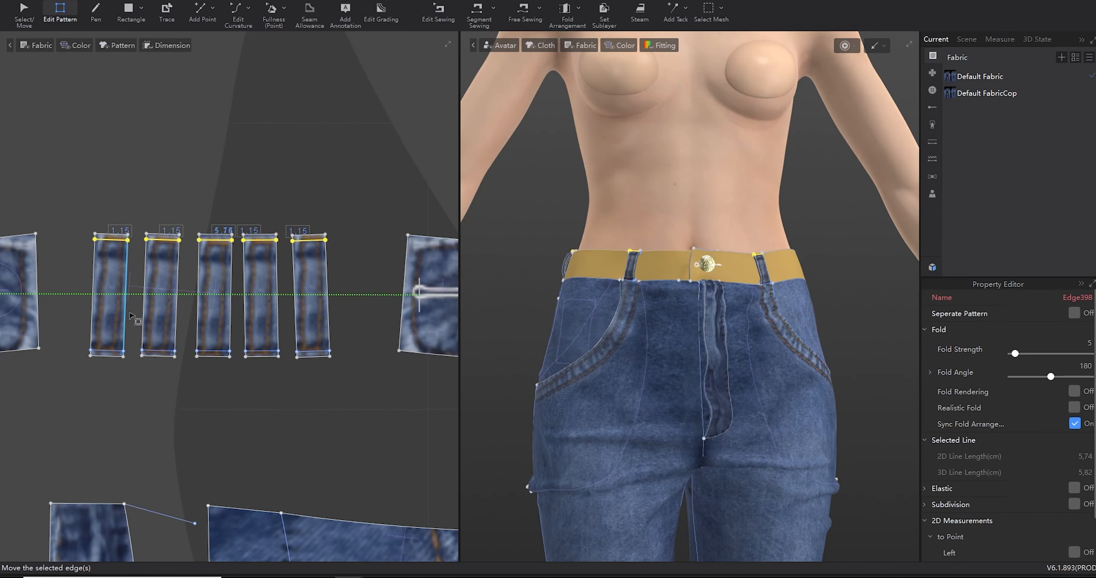
# - Segment-sew the belt loops' new internal lines to the matching internal lines on the waistband pieces, and simulate the jeans
pyautogui.scroll(-5, 160, 315)
pyautogui.scroll(4, 160, 315)
pyautogui.moveTo(160, 315); pyautogui.dragTo(102, 263, button='middle')
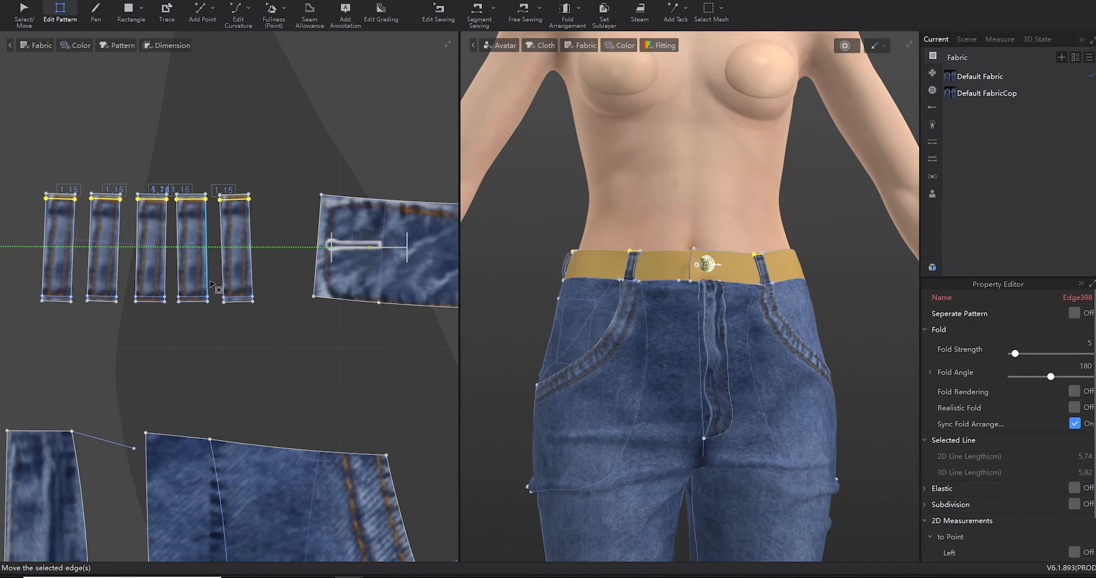
pyautogui.press('b')
pyautogui.scroll(-3, 264, 346)
pyautogui.scroll(3, 163, 315)
pyautogui.click(159, 310)
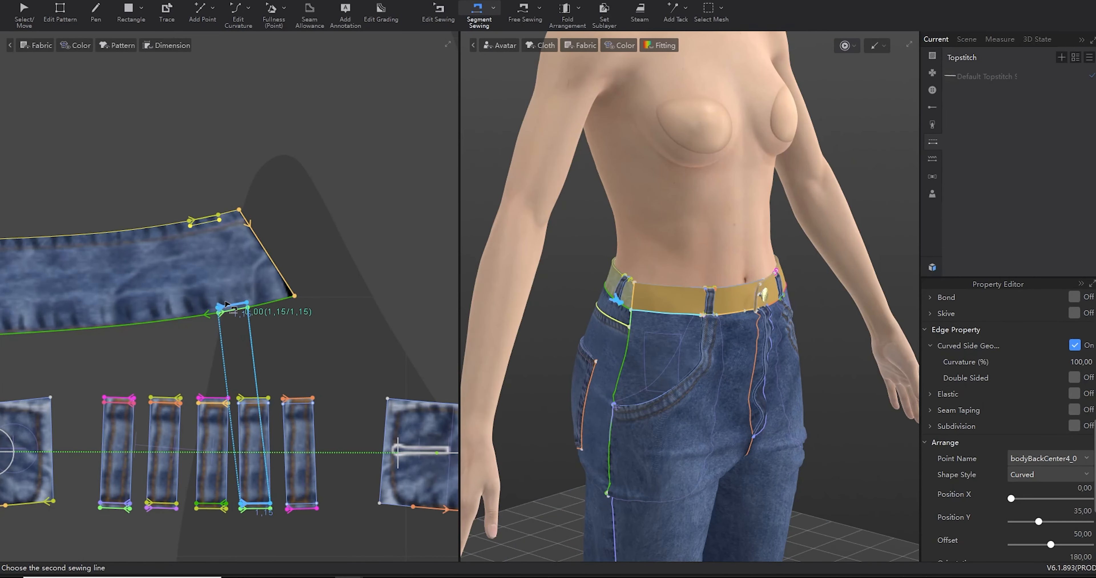
pyautogui.click(227, 304)
pyautogui.click(205, 220)
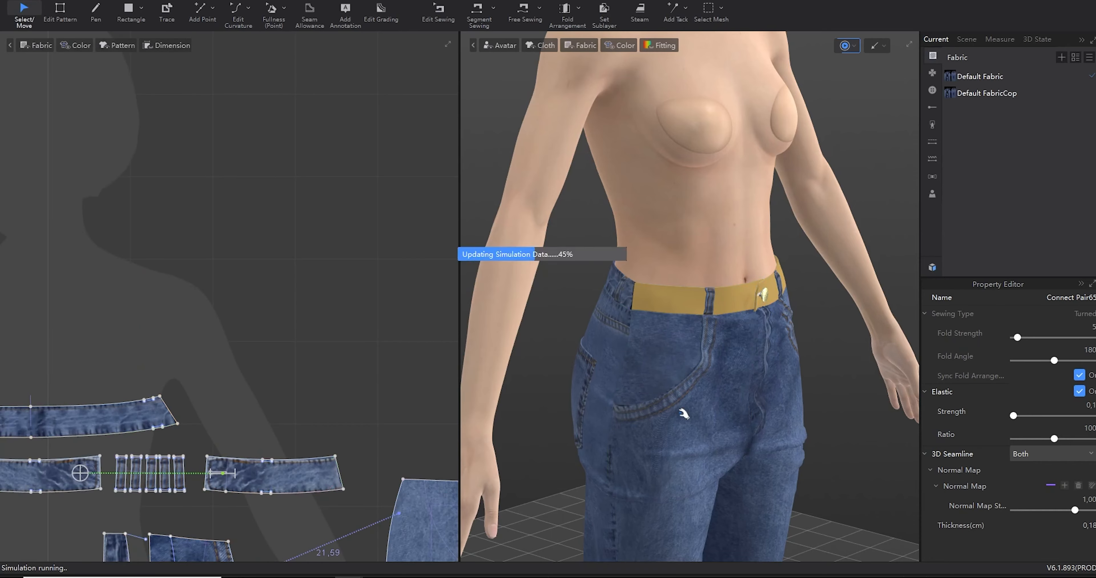
pyautogui.scroll(5, 694, 441)
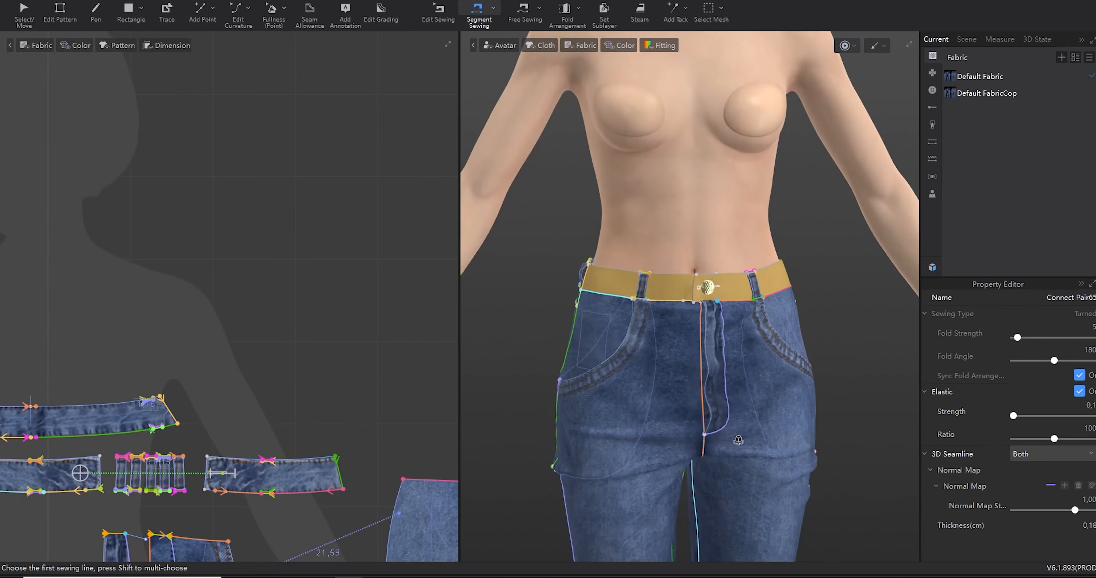
pyautogui.scroll(-5, 693, 441)
pyautogui.moveTo(694, 441); pyautogui.dragTo(744, 446, button='right')
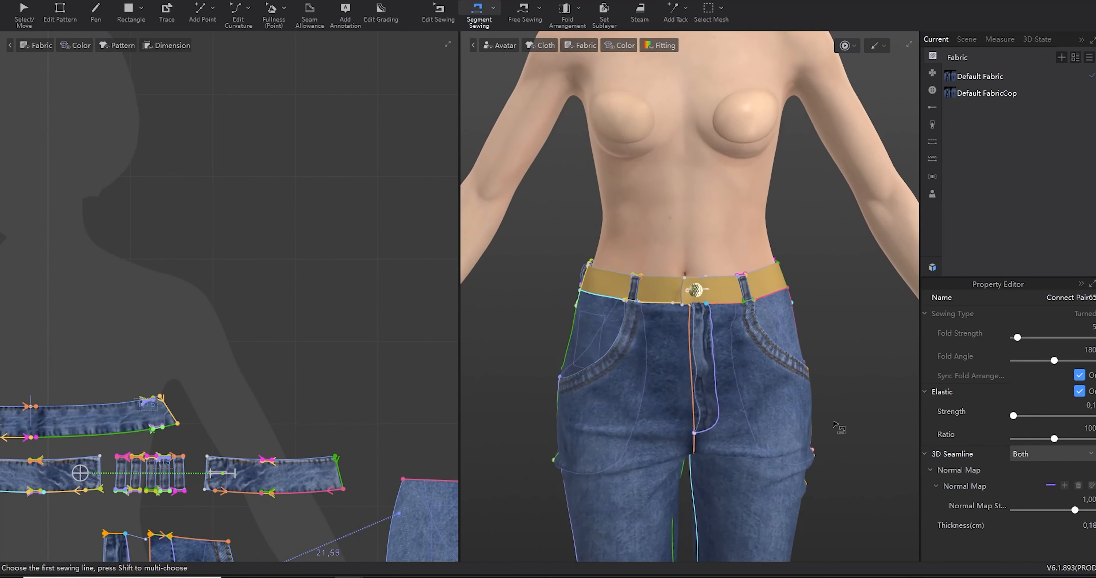
# - Open the Animation Editor and add the HighHeel_Animation01 movement to the avatar's track
pyautogui.scroll(-3, 744, 446)
pyautogui.scroll(-2, 744, 447)
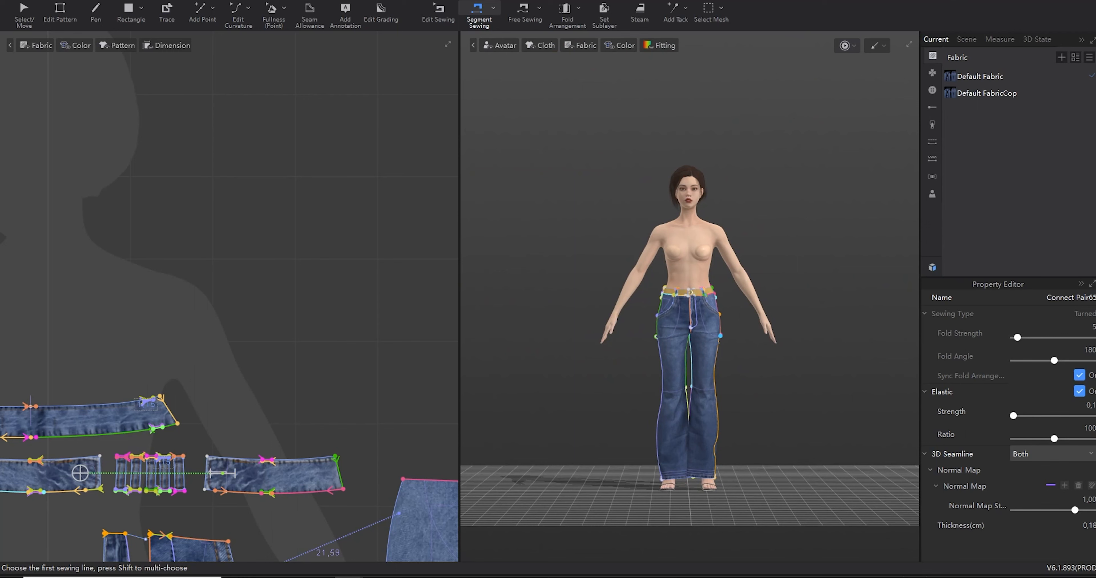
pyautogui.click(117, 1)
pyautogui.click(146, 1)
pyautogui.click(125, 22)
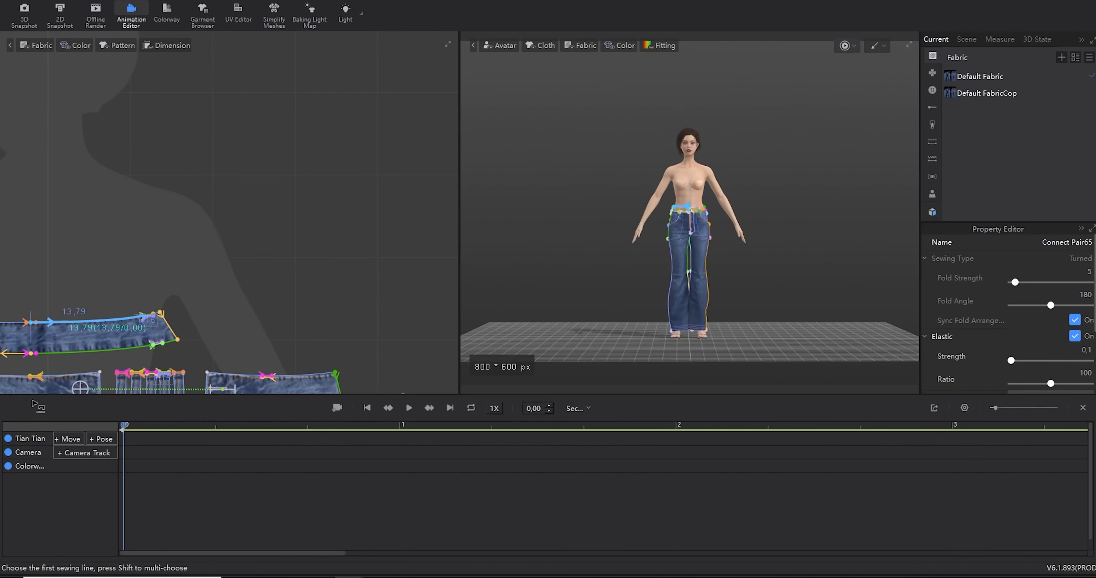
pyautogui.moveTo(100, 456)
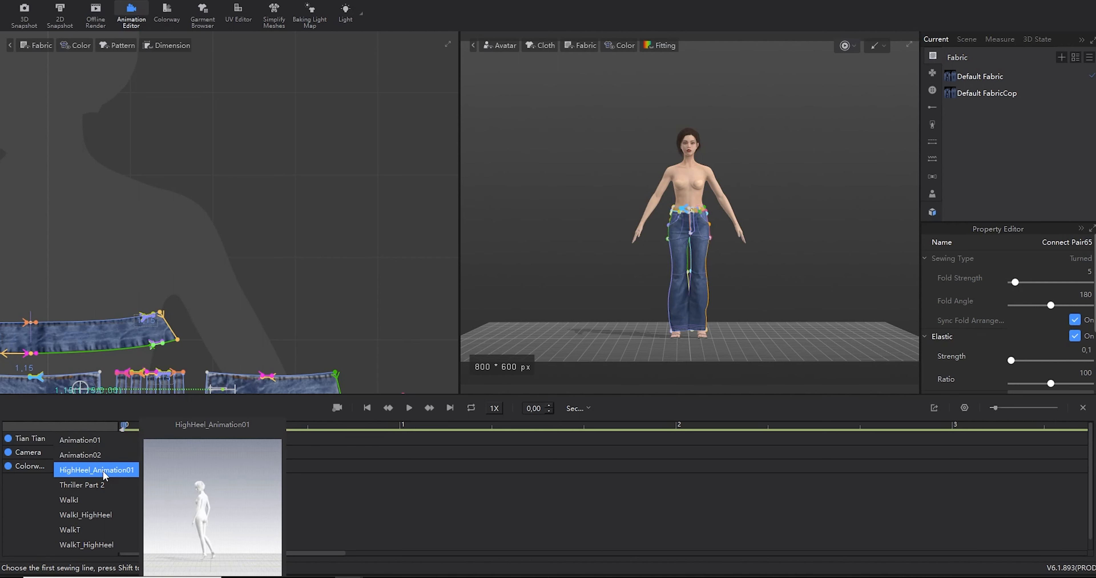
pyautogui.click(102, 470)
pyautogui.click(571, 319)
# - Record the jeans' cloth animation over the avatar's walk with Simulate Normal, stop recording, and return the timeline to 0
pyautogui.click(853, 46)
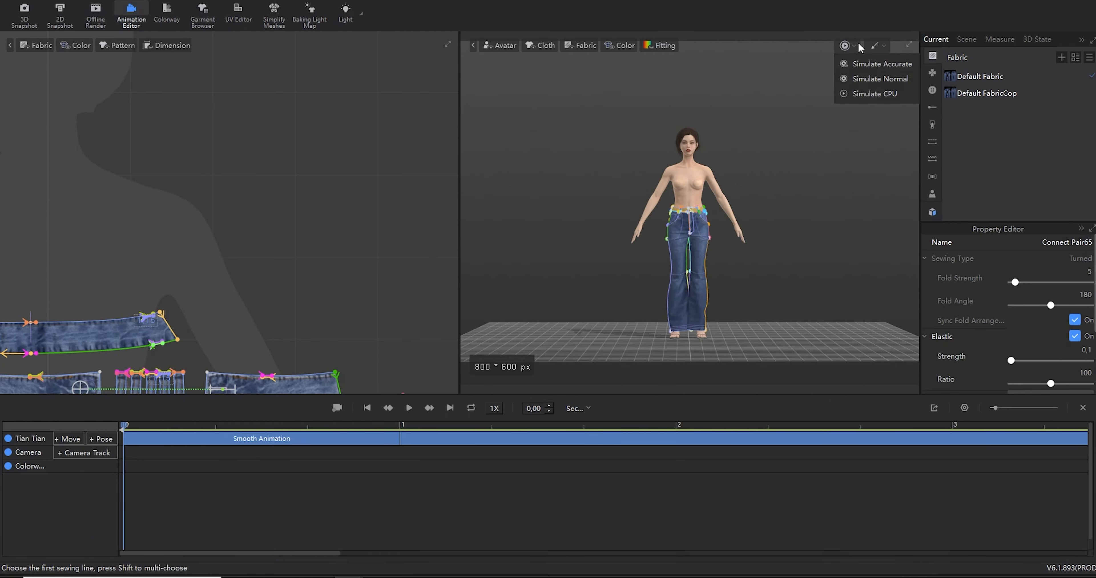
pyautogui.click(861, 81)
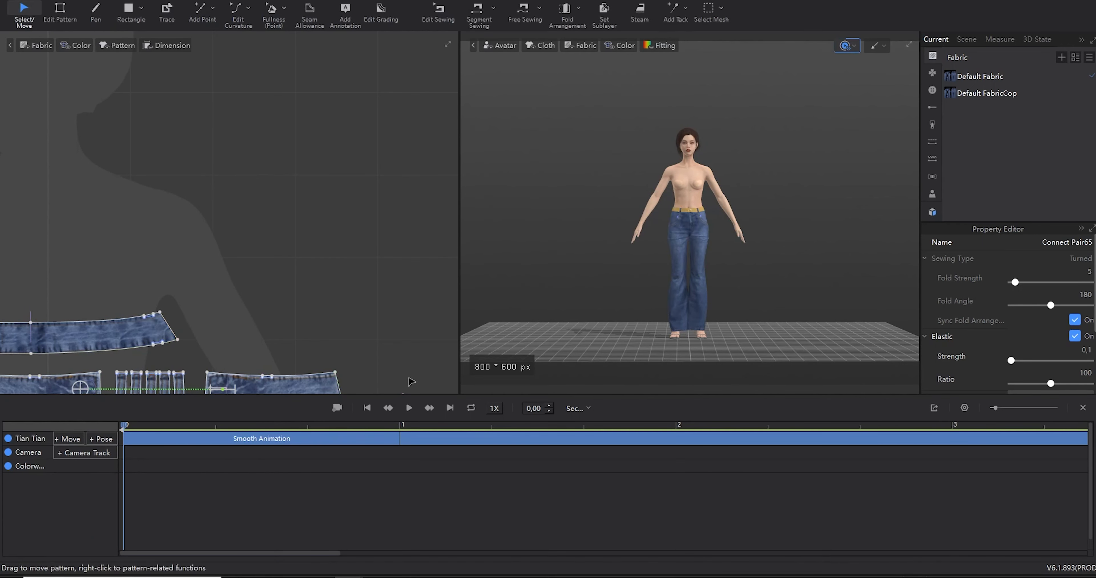
pyautogui.scroll(5, 731, 209)
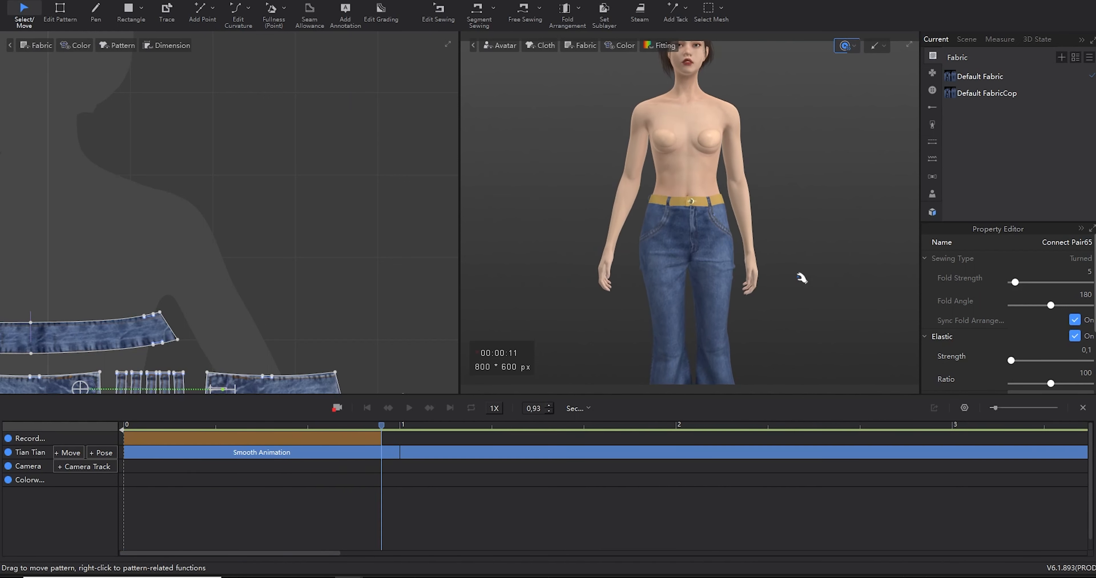
pyautogui.moveTo(995, 408); pyautogui.dragTo(1029, 408)
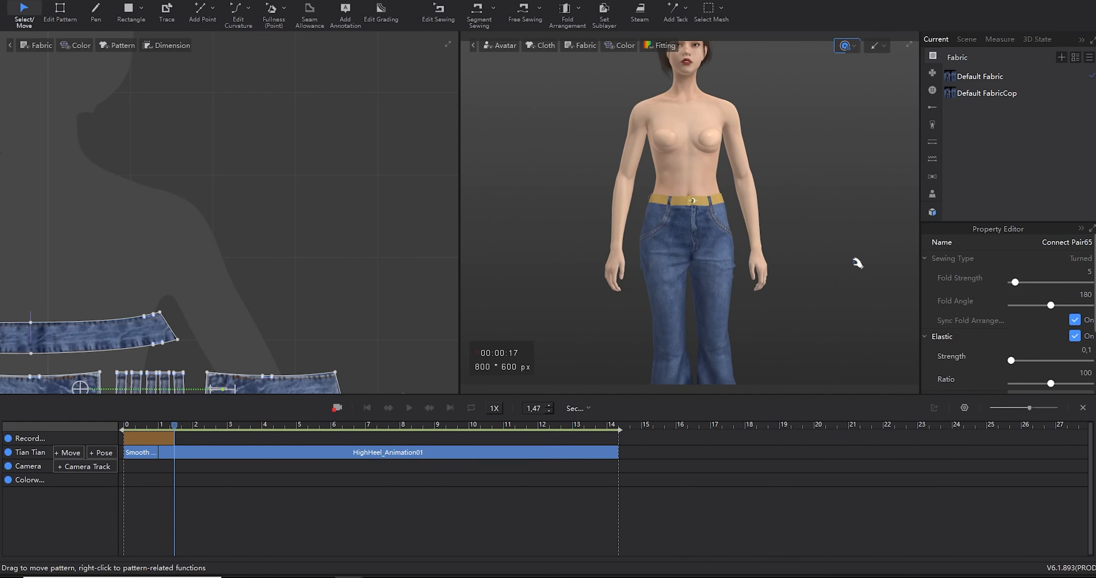
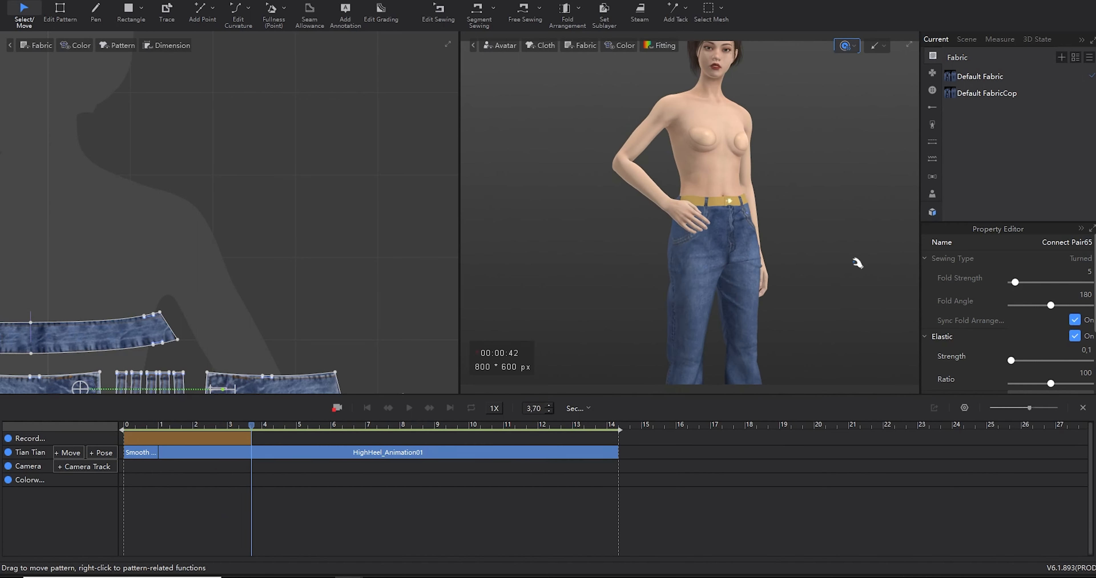
pyautogui.scroll(-3, 759, 272)
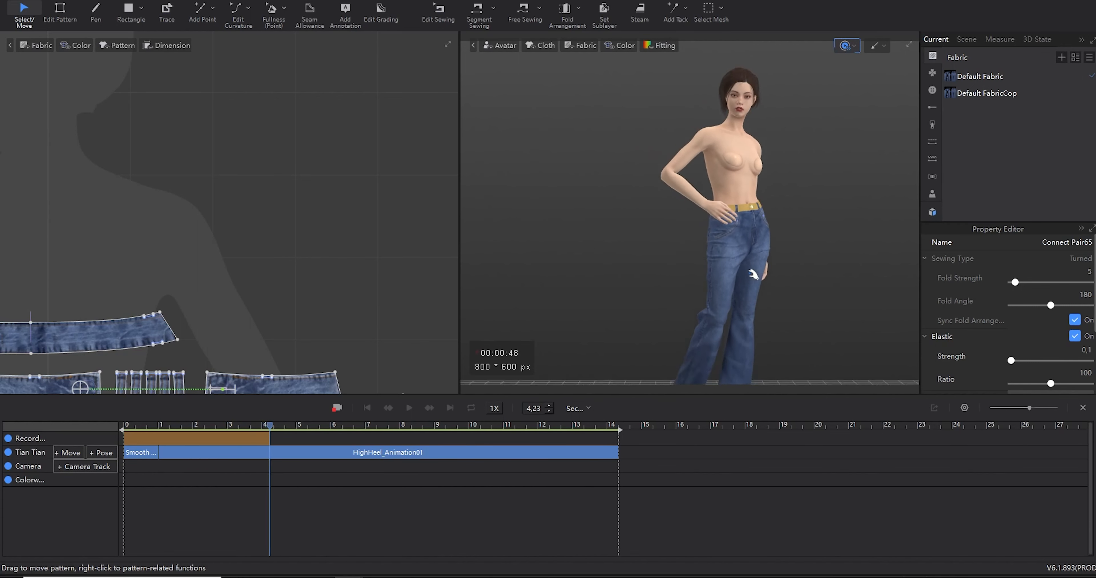
pyautogui.moveTo(733, 305); pyautogui.dragTo(731, 264, button='middle')
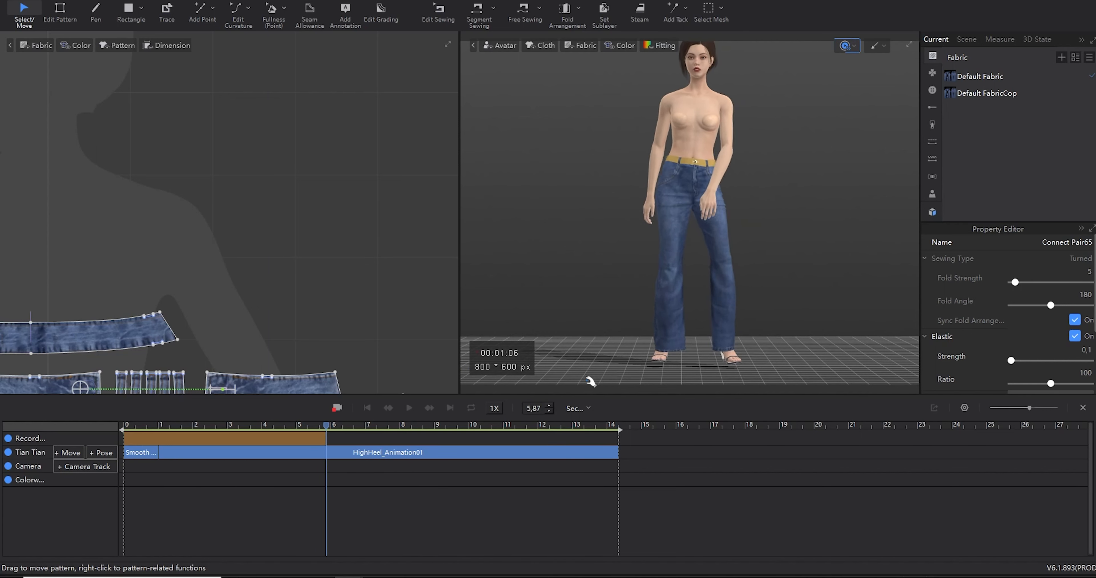
pyautogui.moveTo(778, 259); pyautogui.dragTo(804, 291, button='right')
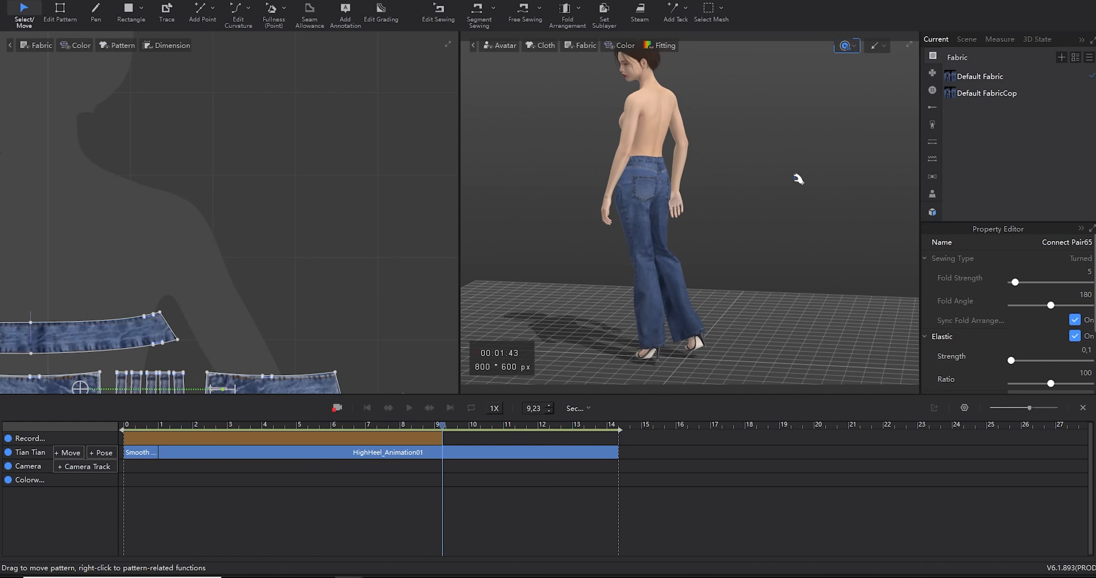
pyautogui.click(336, 408)
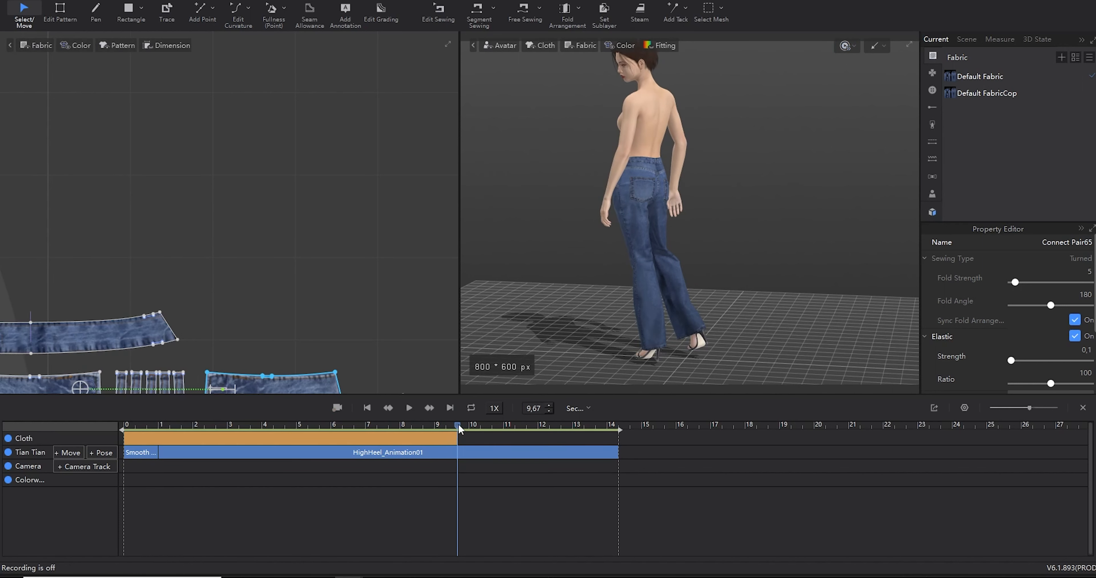
pyautogui.moveTo(456, 425); pyautogui.dragTo(124, 425)
# - Browse to the saved project containing the feathered top and choose it for opening
pyautogui.click(17, 1)
pyautogui.moveTo(44, 71)
pyautogui.click(132, 69)
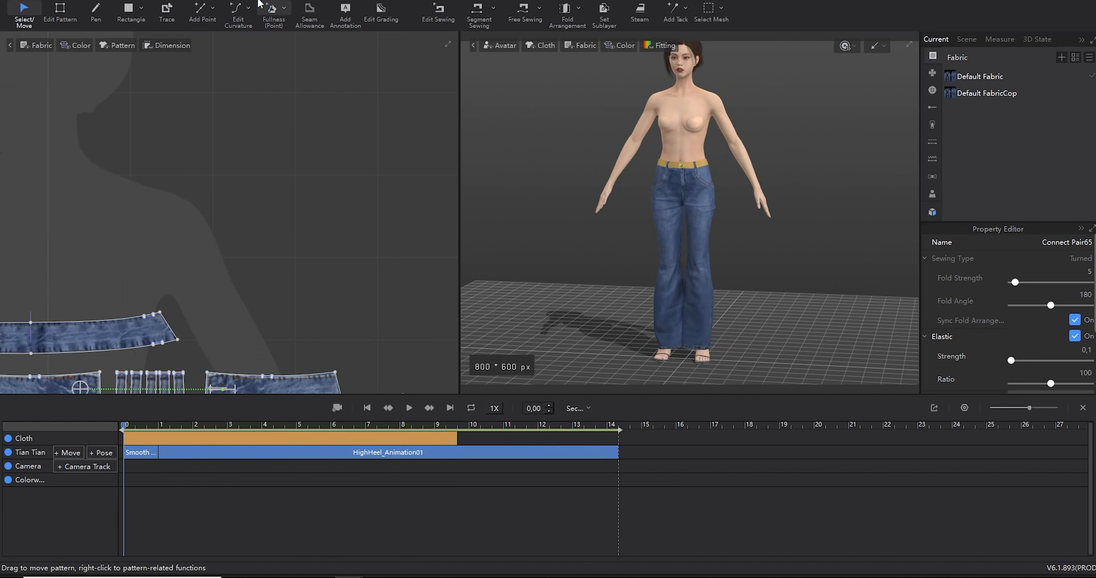
pyautogui.click(17, 1)
pyautogui.moveTo(64, 19)
pyautogui.click(181, 22)
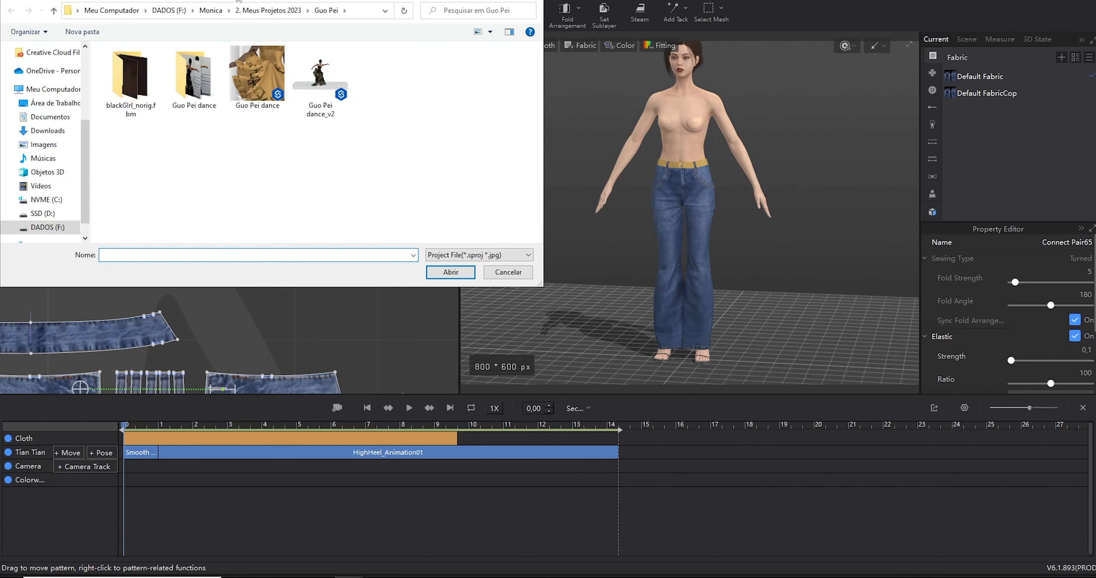
pyautogui.click(270, 12)
pyautogui.doubleClick(184, 127)
pyautogui.click(132, 66)
pyautogui.click(451, 271)
# - Load the project with load type Add, including Garment and Scene but excluding Avatar
pyautogui.click(561, 203)
pyautogui.click(556, 226)
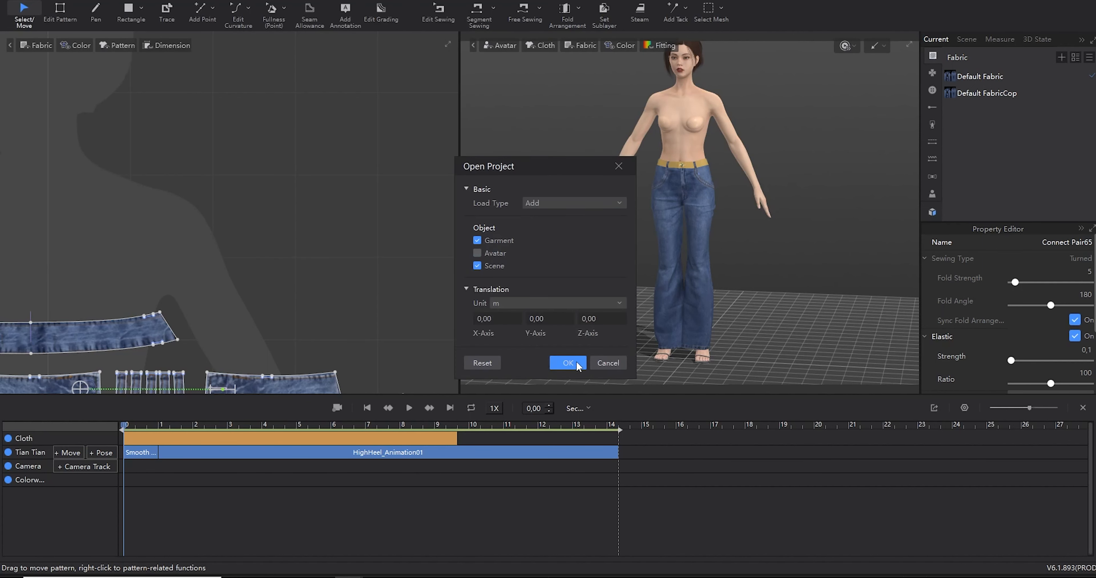
pyautogui.click(575, 364)
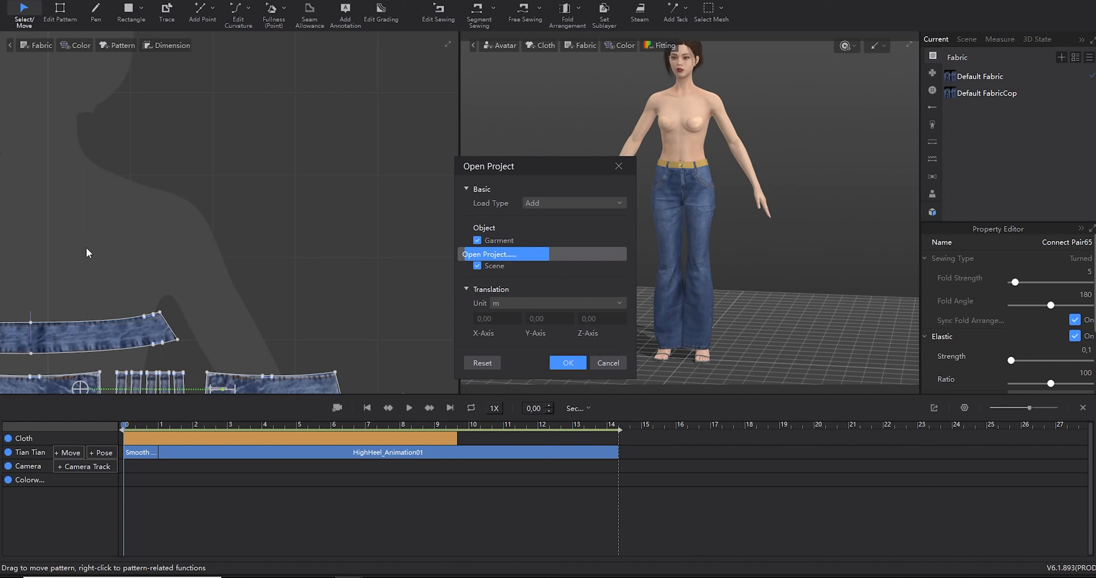
pyautogui.press('Return')
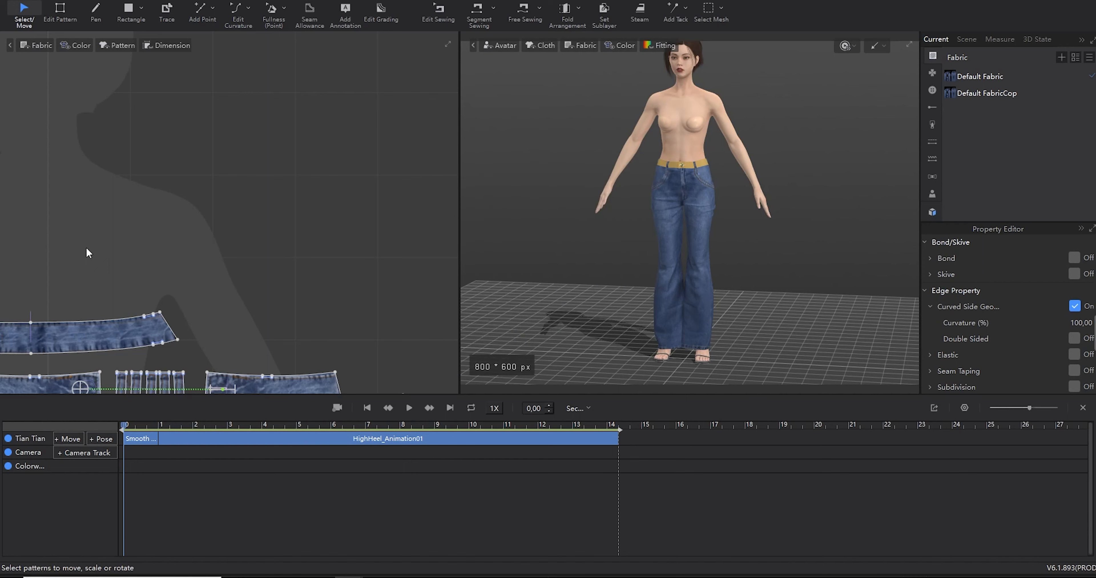
# - Move the feathered top sideways in 3D to centre it on the avatar's torso
pyautogui.moveTo(702, 141); pyautogui.dragTo(738, 146)
pyautogui.moveTo(738, 145); pyautogui.dragTo(804, 147, button='right')
pyautogui.scroll(4, 766, 144)
pyautogui.moveTo(765, 145); pyautogui.dragTo(795, 251, button='middle')
pyautogui.moveTo(796, 252)
pyautogui.mouseDown()
pyautogui.moveTo(764, 254)
pyautogui.moveTo(775, 254)
pyautogui.mouseUp()
pyautogui.moveTo(775, 254); pyautogui.dragTo(718, 259, button='right')
pyautogui.scroll(3, 740, 263)
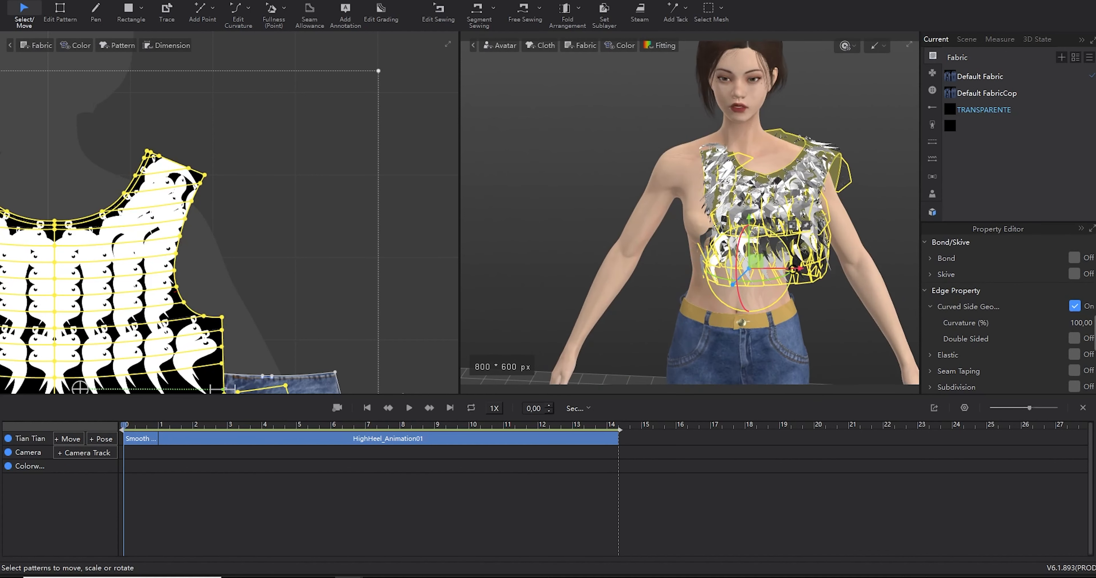
pyautogui.moveTo(788, 273); pyautogui.dragTo(768, 273)
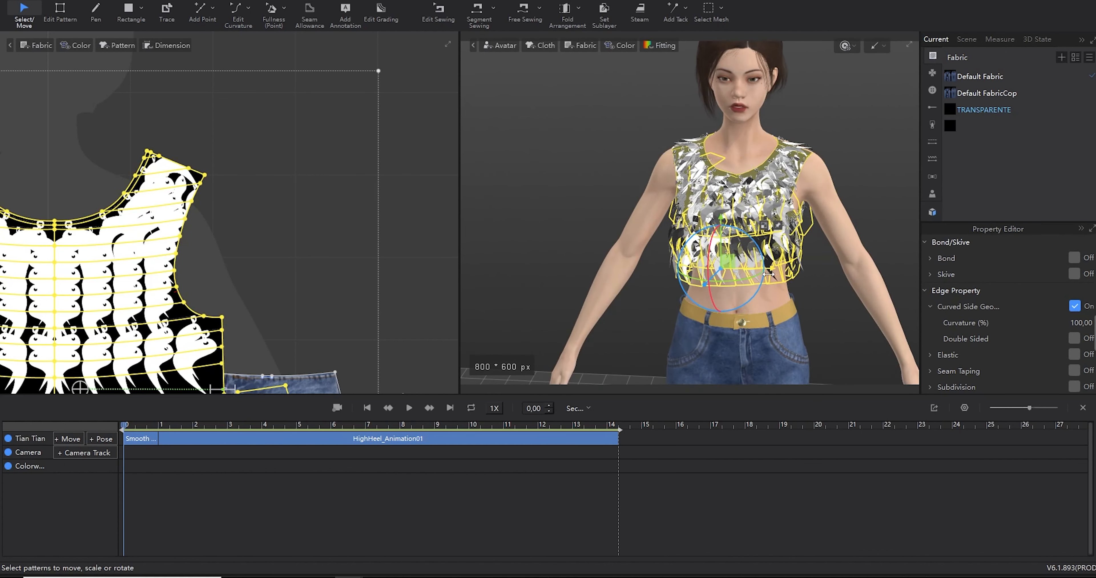
# - Raise the feathered top slightly and shift it backward in side view to align it with the avatar's body
pyautogui.moveTo(722, 217); pyautogui.dragTo(721, 211)
pyautogui.moveTo(756, 277); pyautogui.dragTo(645, 266, button='right')
pyautogui.moveTo(751, 262); pyautogui.dragTo(761, 263)
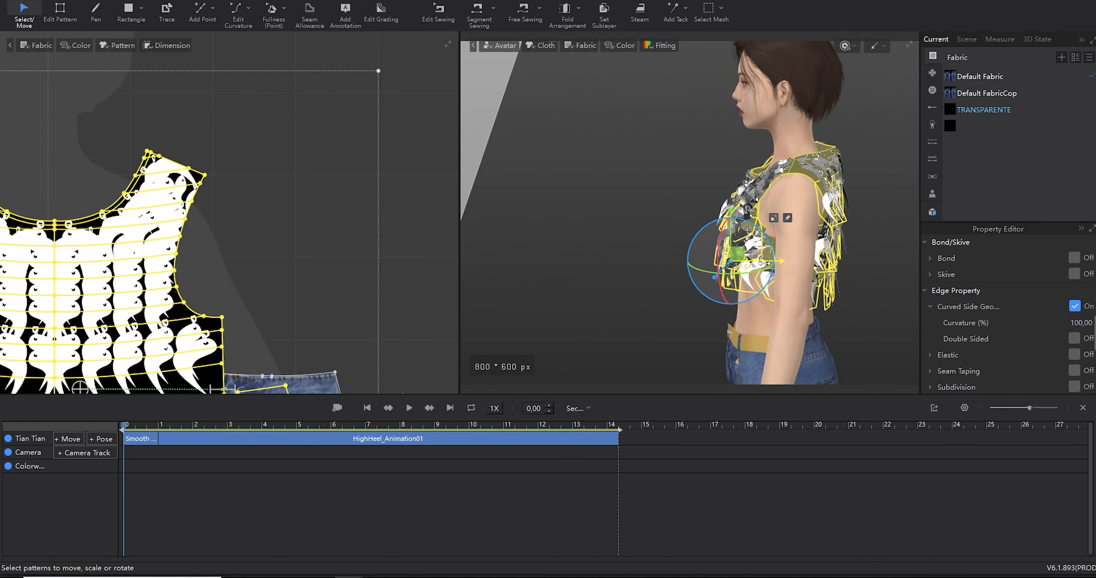
# - Simulate the feathered top and pull its shoulder edge inward toward the avatar's neck
pyautogui.moveTo(761, 264); pyautogui.dragTo(854, 274, button='right')
pyautogui.press('space')
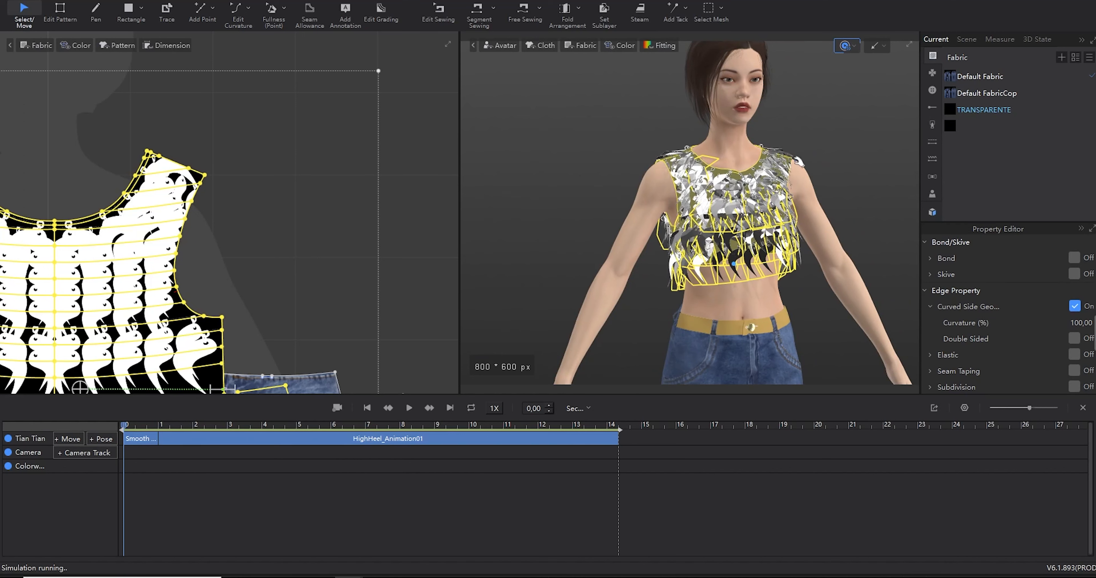
pyautogui.moveTo(794, 162); pyautogui.dragTo(770, 159)
pyautogui.click(771, 155)
pyautogui.moveTo(700, 303); pyautogui.dragTo(747, 285, button='right')
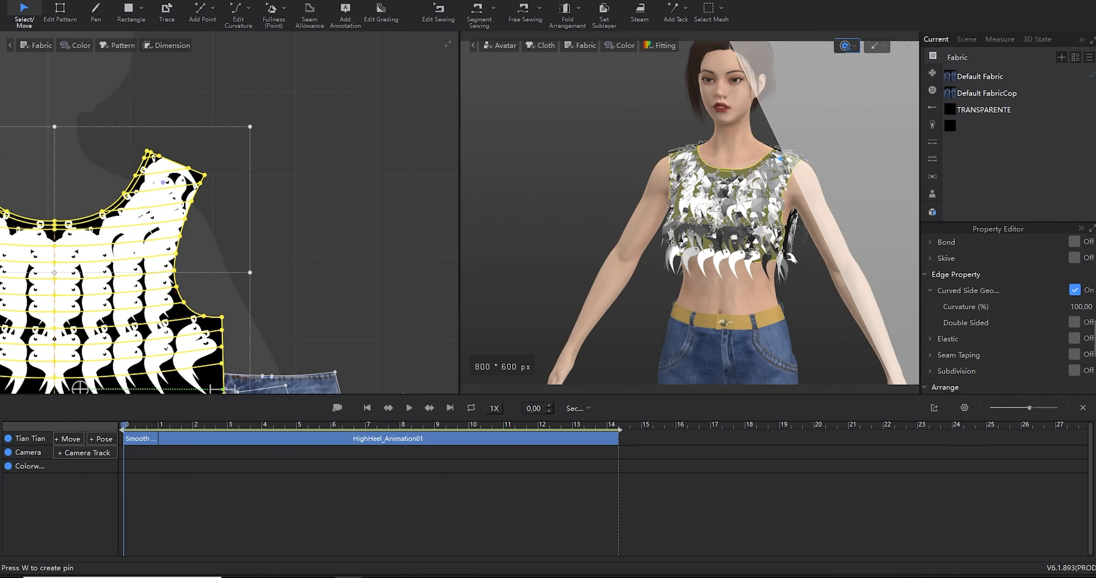
# - Expand the Environment entries in the scene tree and run the simulation with Simulate Accurate
pyautogui.press('n')
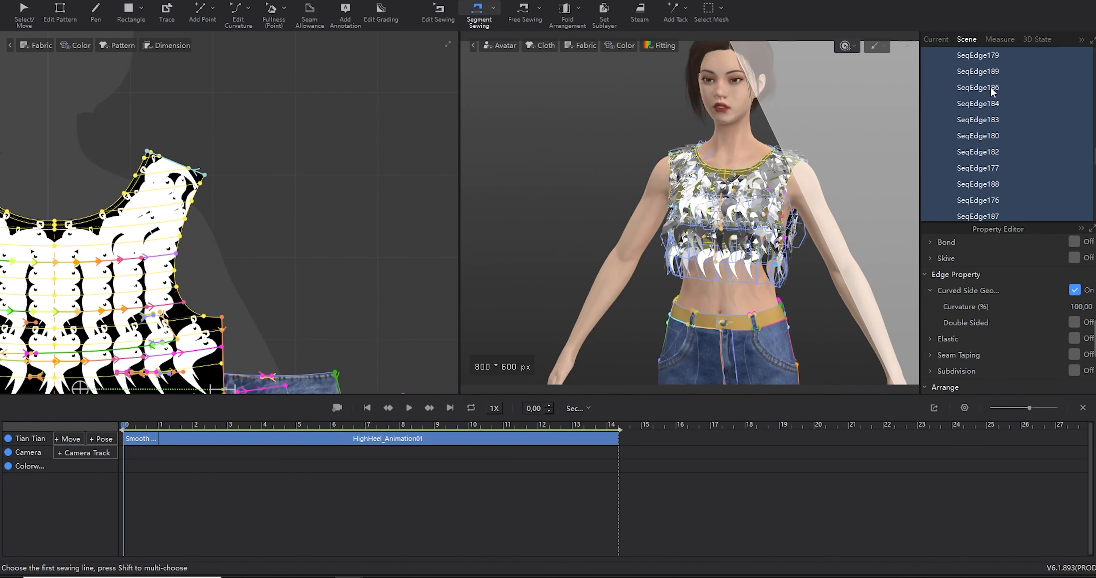
pyautogui.scroll(15, 1058, 189)
pyautogui.click(928, 136)
pyautogui.click(938, 72)
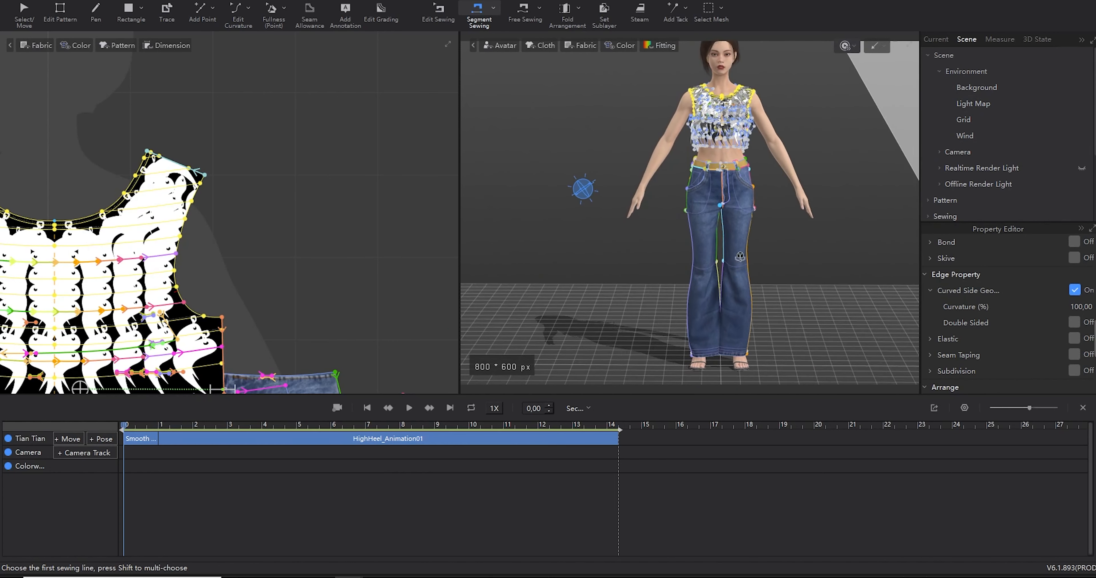
pyautogui.click(853, 46)
pyautogui.click(863, 63)
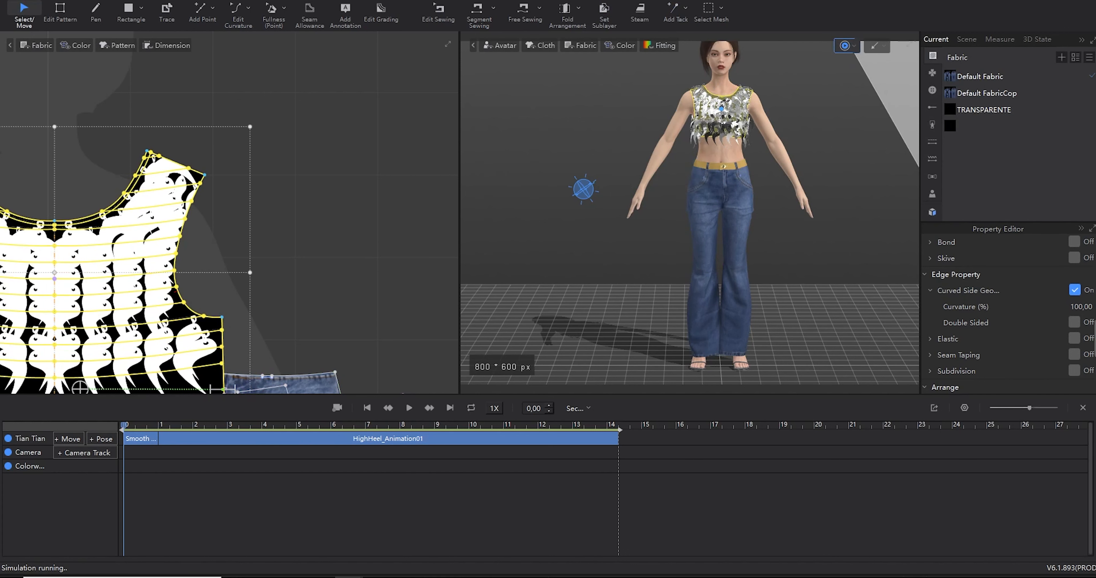
# - Select the spherical wind controller beside the avatar, activate it and set its strength to 3000
pyautogui.click(583, 189)
pyautogui.click(1073, 274)
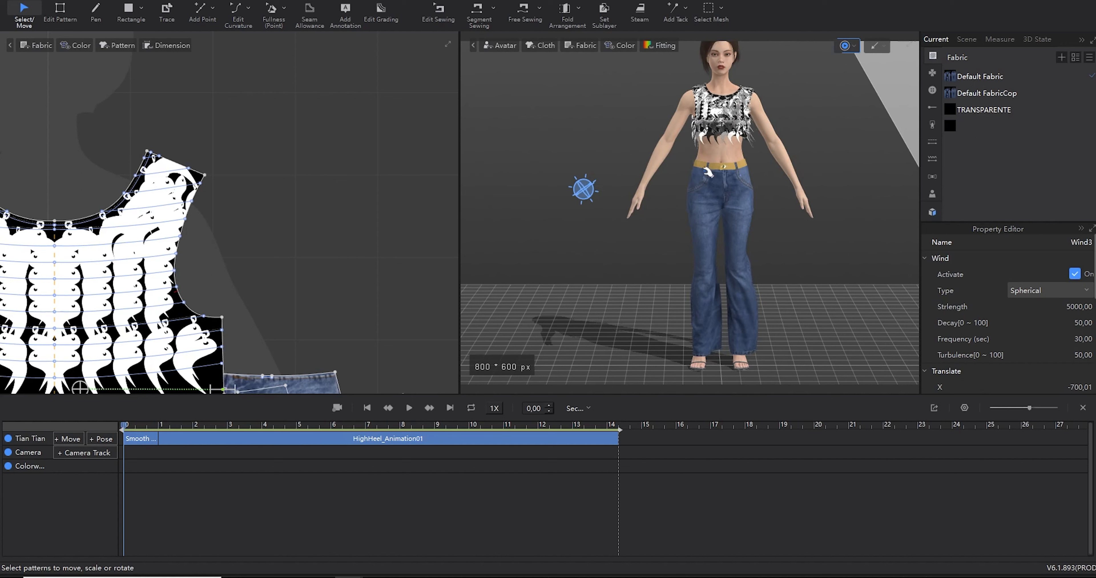
pyautogui.click(1041, 309)
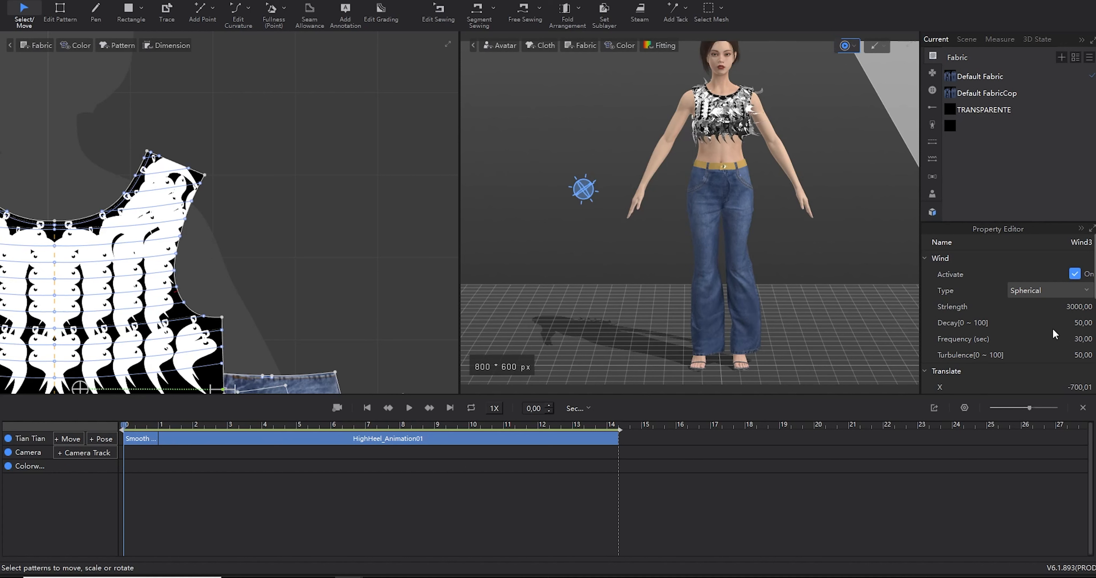
# - Try a wind decay of 15, return it to 50 and set the wind frequency to 5 seconds
pyautogui.click(1072, 355)
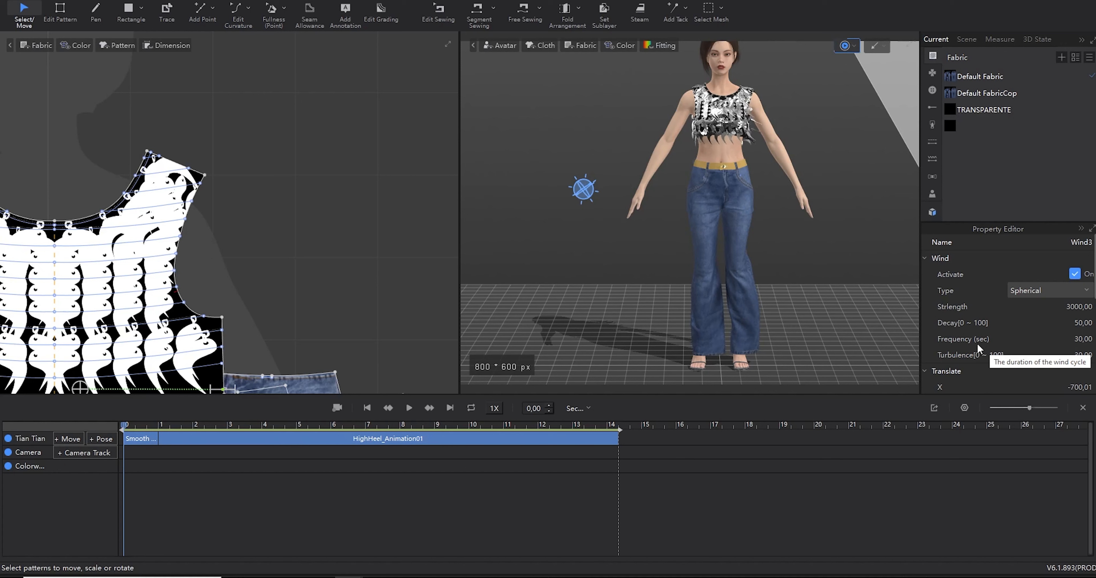
pyautogui.click(1072, 355)
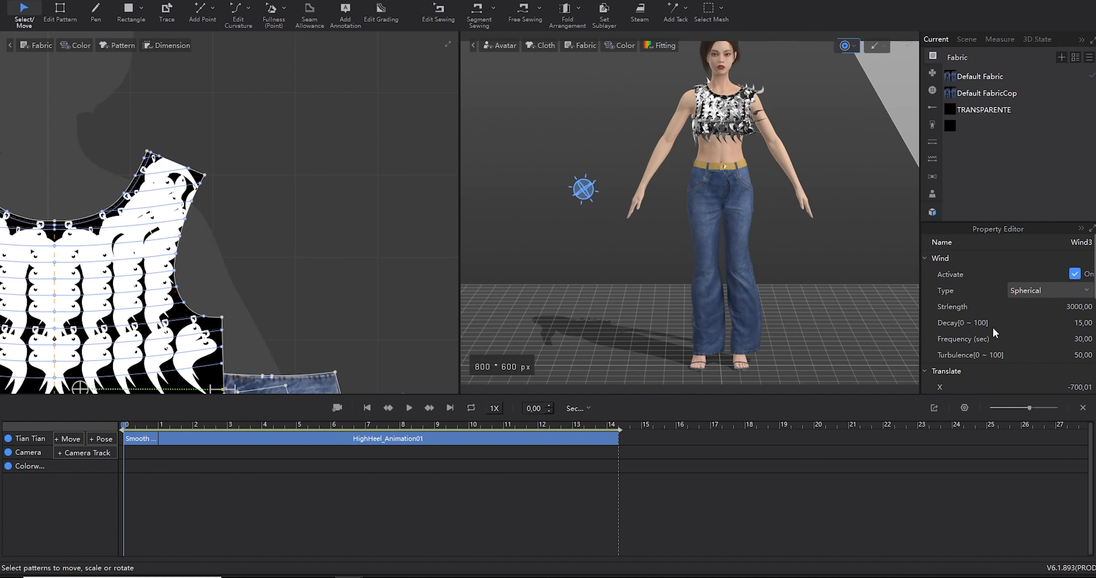
pyautogui.click(1078, 356)
pyautogui.write('50')
pyautogui.press('Return')
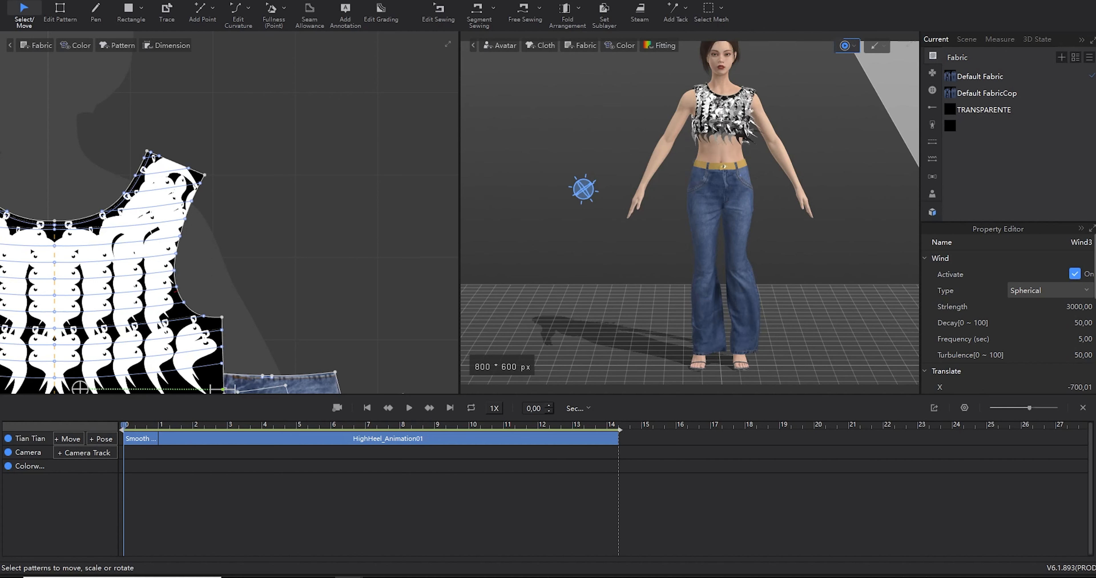
pyautogui.press('Return')
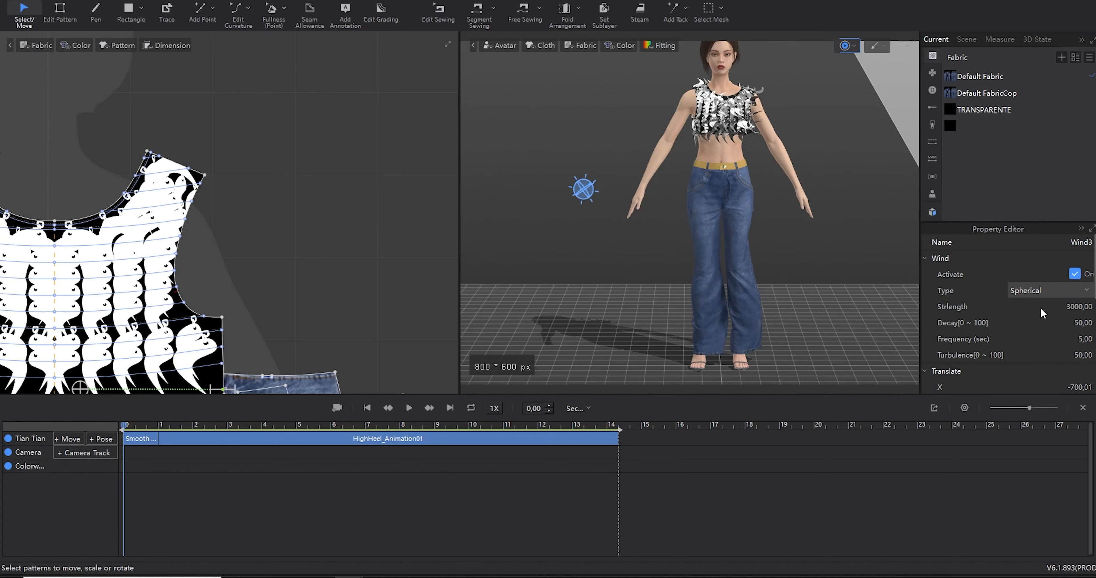
# - Reduce the wind's strength to 1500, lower it further to 1000, and set its frequency to 2 seconds
pyautogui.click(1063, 306)
pyautogui.write('1500')
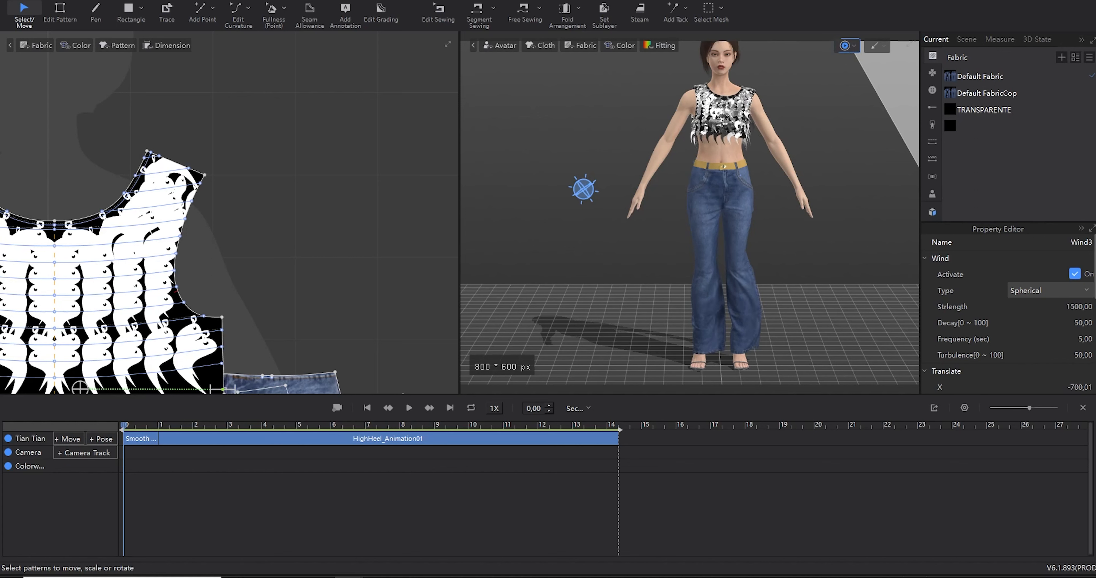
pyautogui.click(1049, 306)
pyautogui.write('1000')
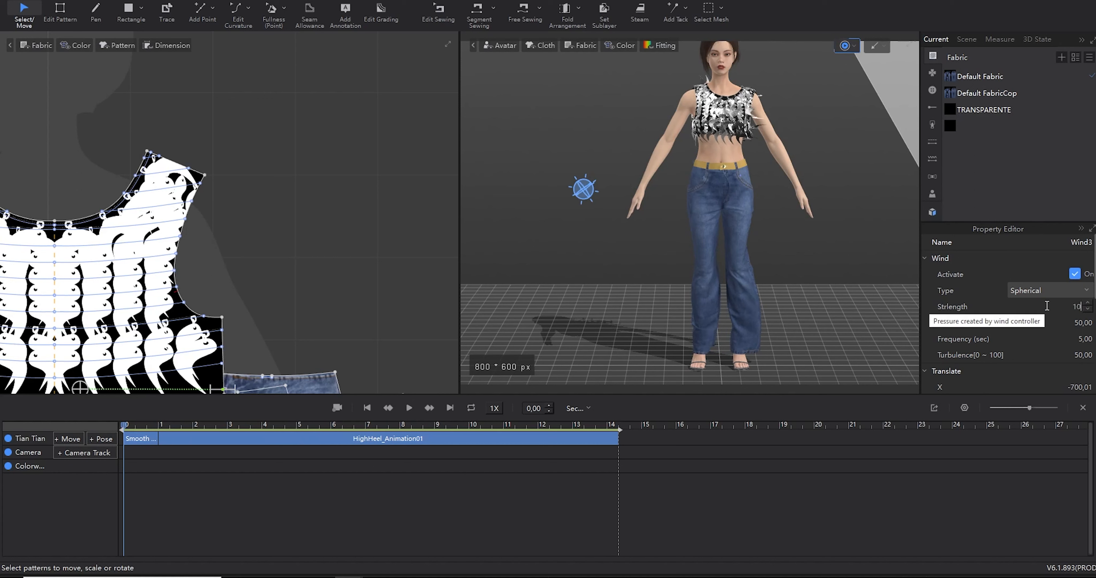
pyautogui.press('Return')
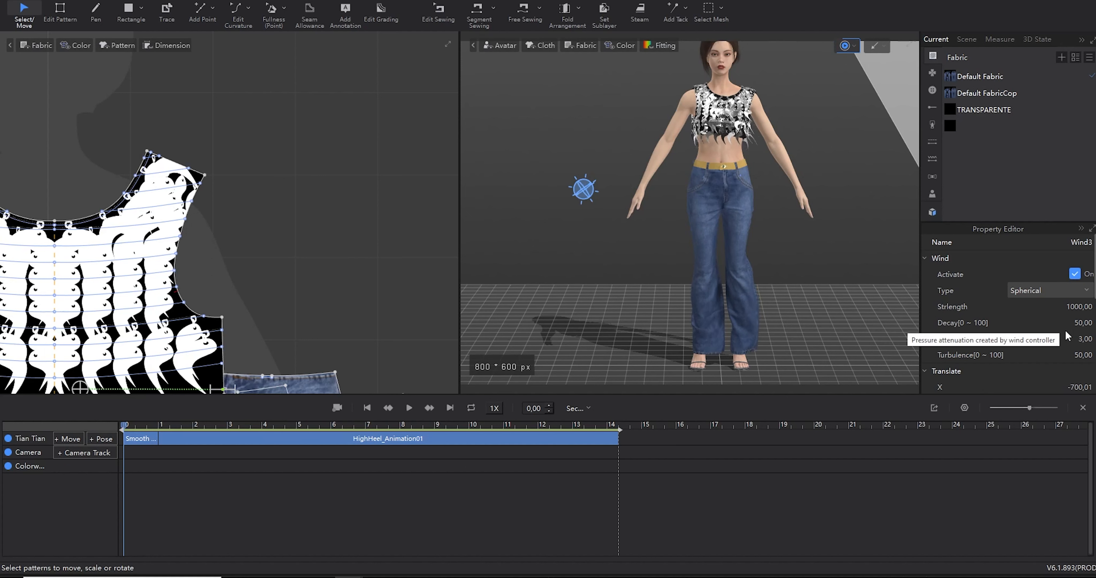
pyautogui.click(1068, 338)
pyautogui.write('2')
pyautogui.press('Return')
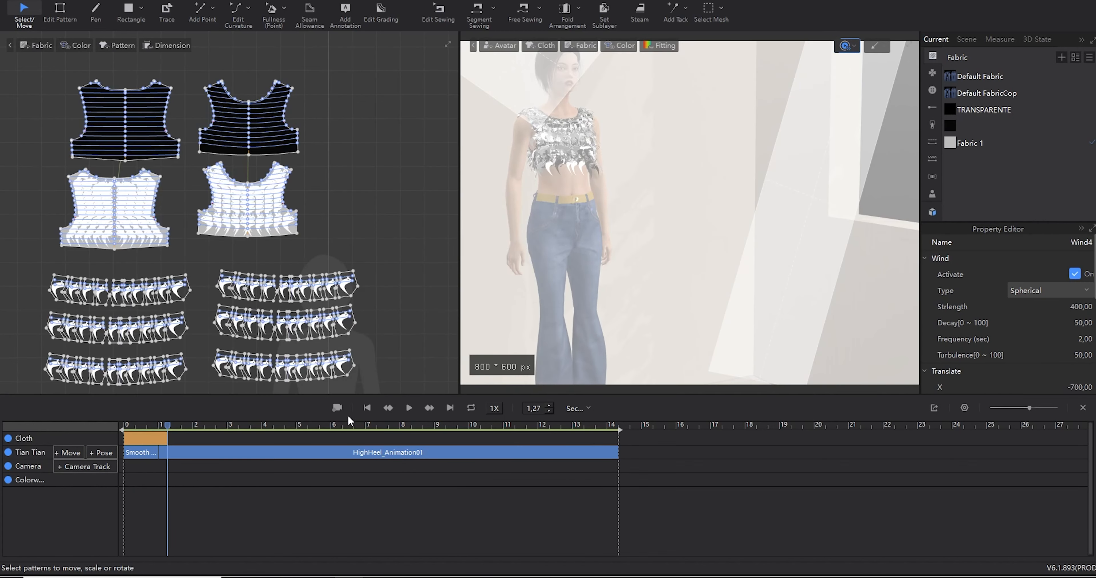
# - Record the cloth simulation along the HighHeel_Animation01 track
pyautogui.click(337, 408)
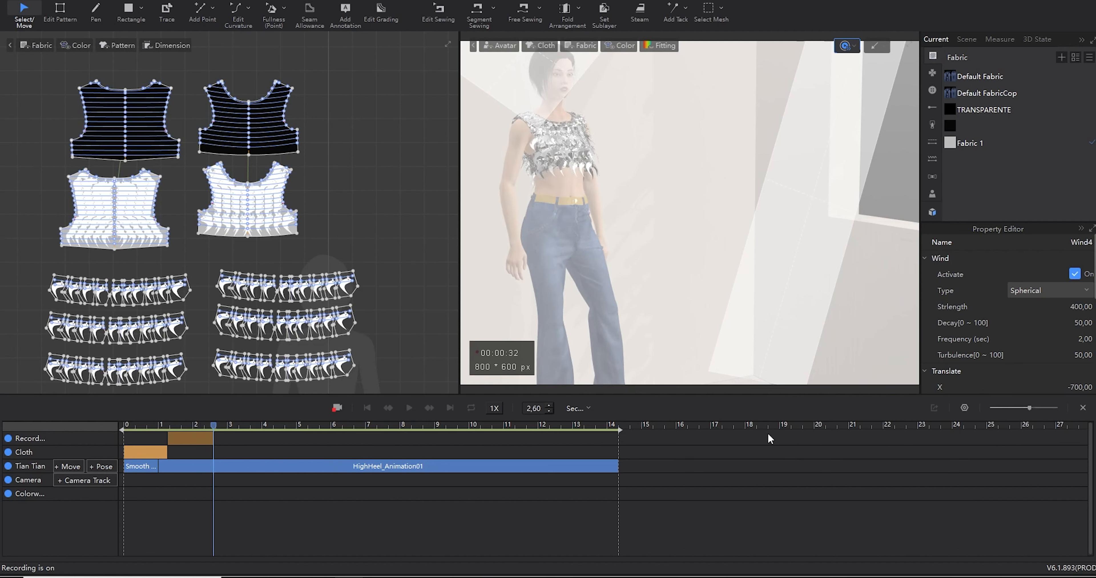
pyautogui.scroll(-3, 648, 297)
pyautogui.scroll(3, 648, 298)
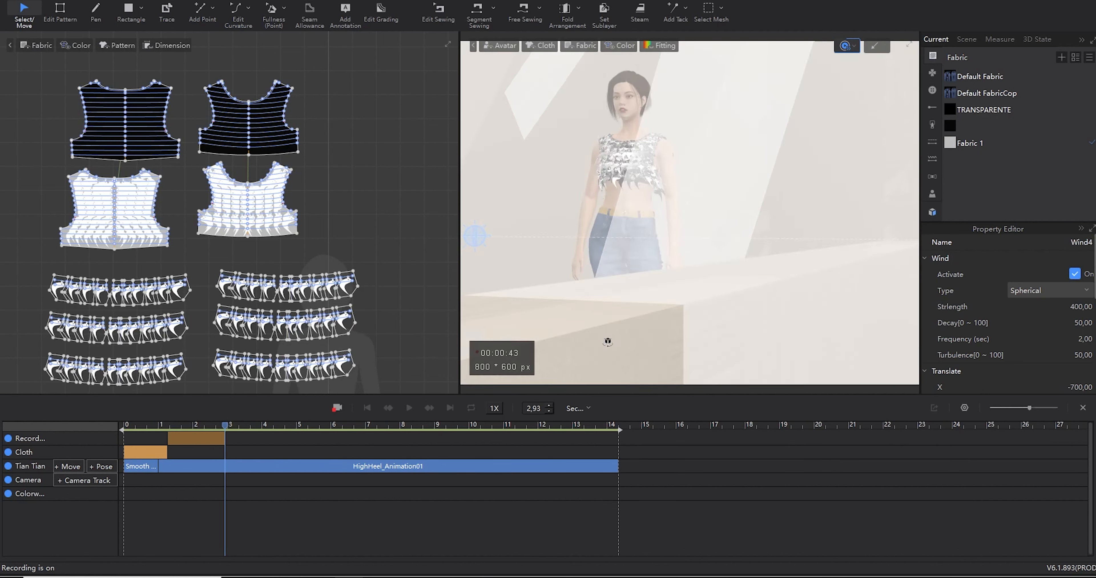
pyautogui.moveTo(648, 298); pyautogui.dragTo(663, 348, button='middle')
pyautogui.moveTo(662, 348); pyautogui.dragTo(673, 324, button='right')
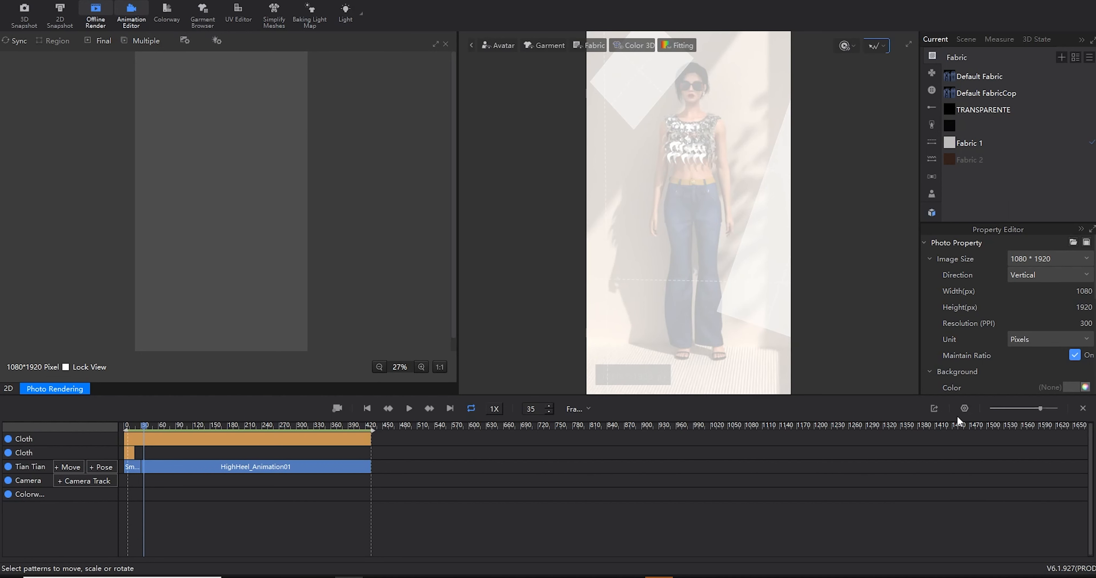
# - Open the animation output settings, use the 1920x1080 resolution and open the end time for editing
pyautogui.click(963, 408)
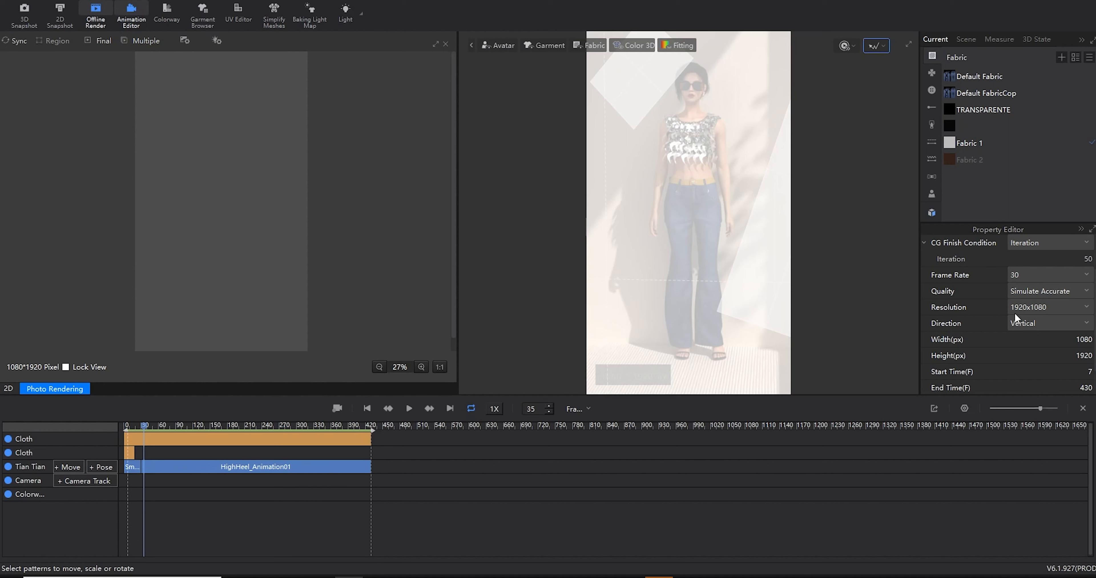
pyautogui.click(1045, 307)
pyautogui.scroll(-1, 1021, 366)
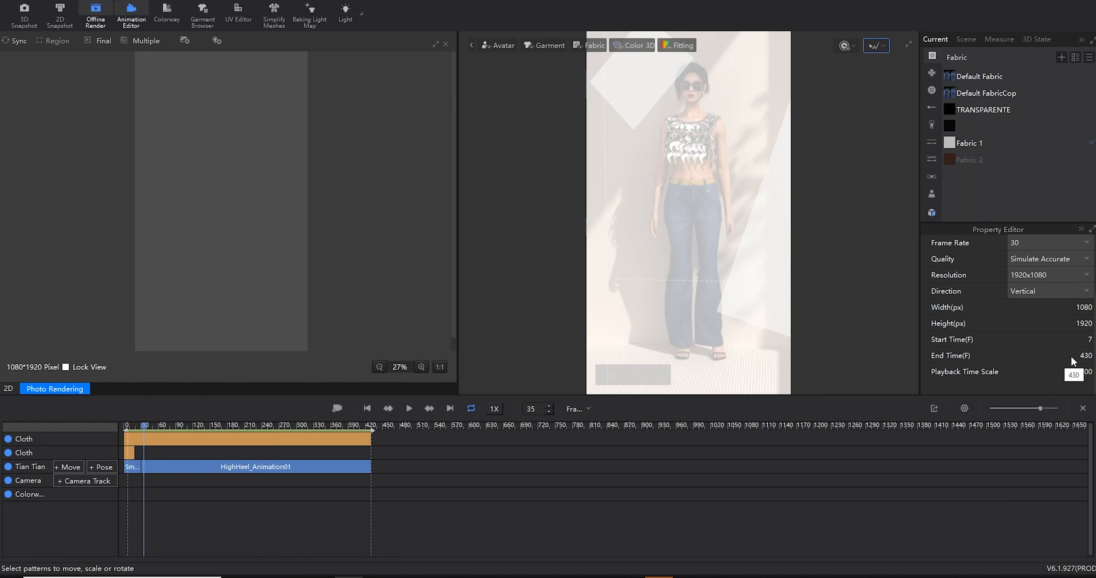
pyautogui.click(1084, 357)
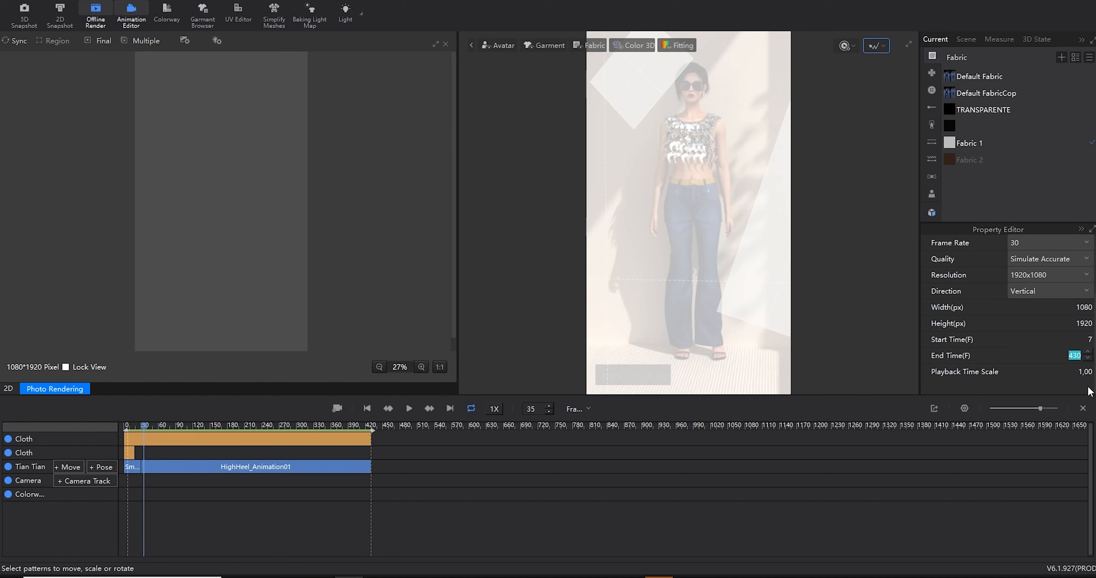